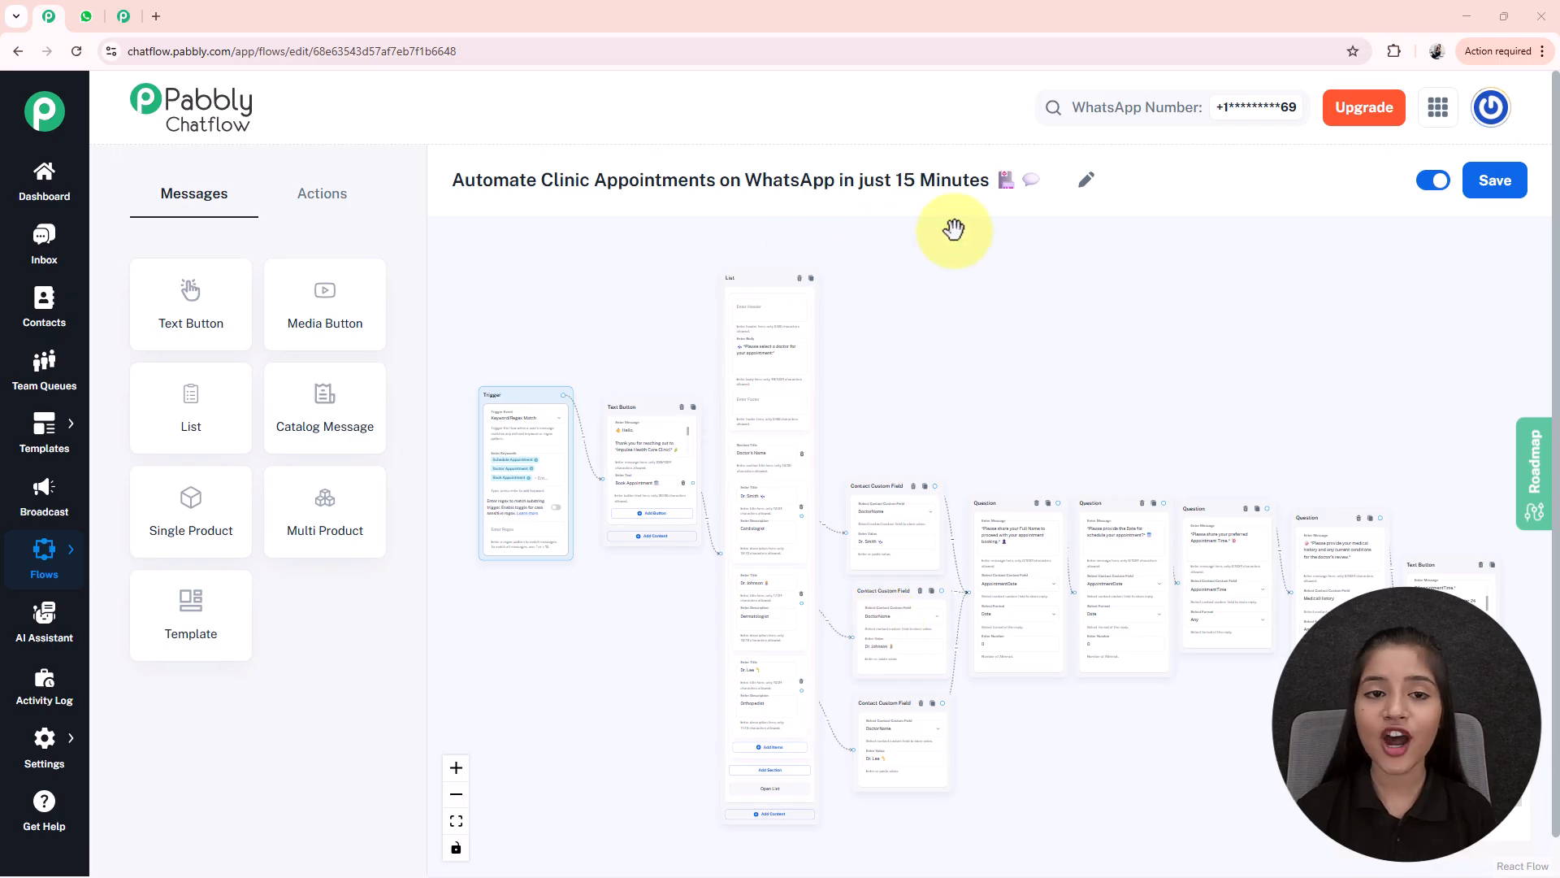
# - Send the 'Book Appointment' message to the clinic chat in WhatsApp Web
pyautogui.click(86, 16)
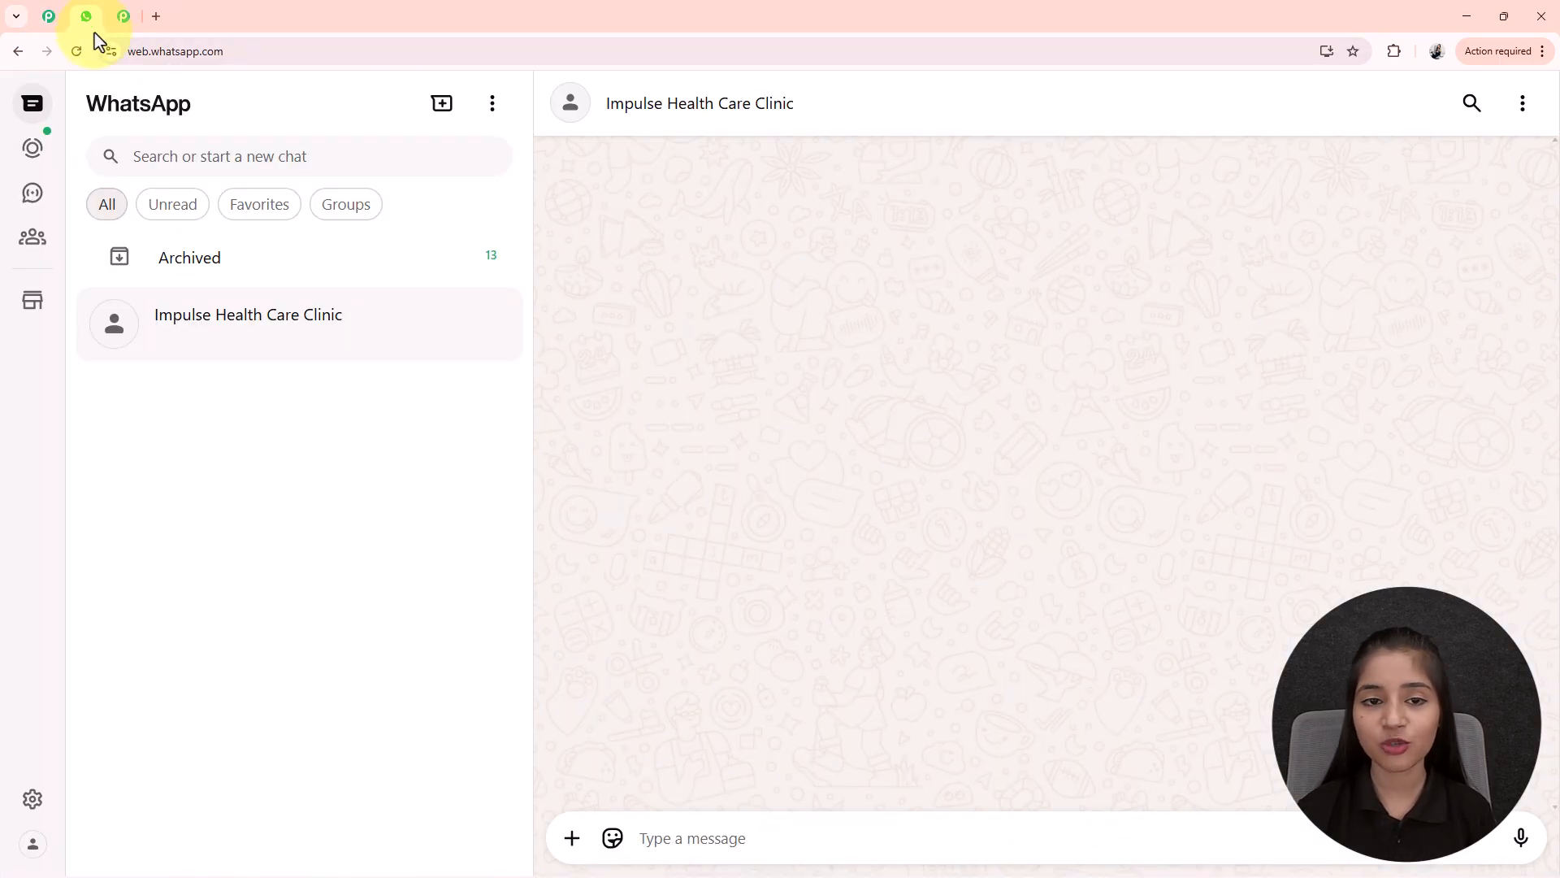
pyautogui.click(660, 832)
pyautogui.write('Book Appointment 🗓️')
pyautogui.press('Return')
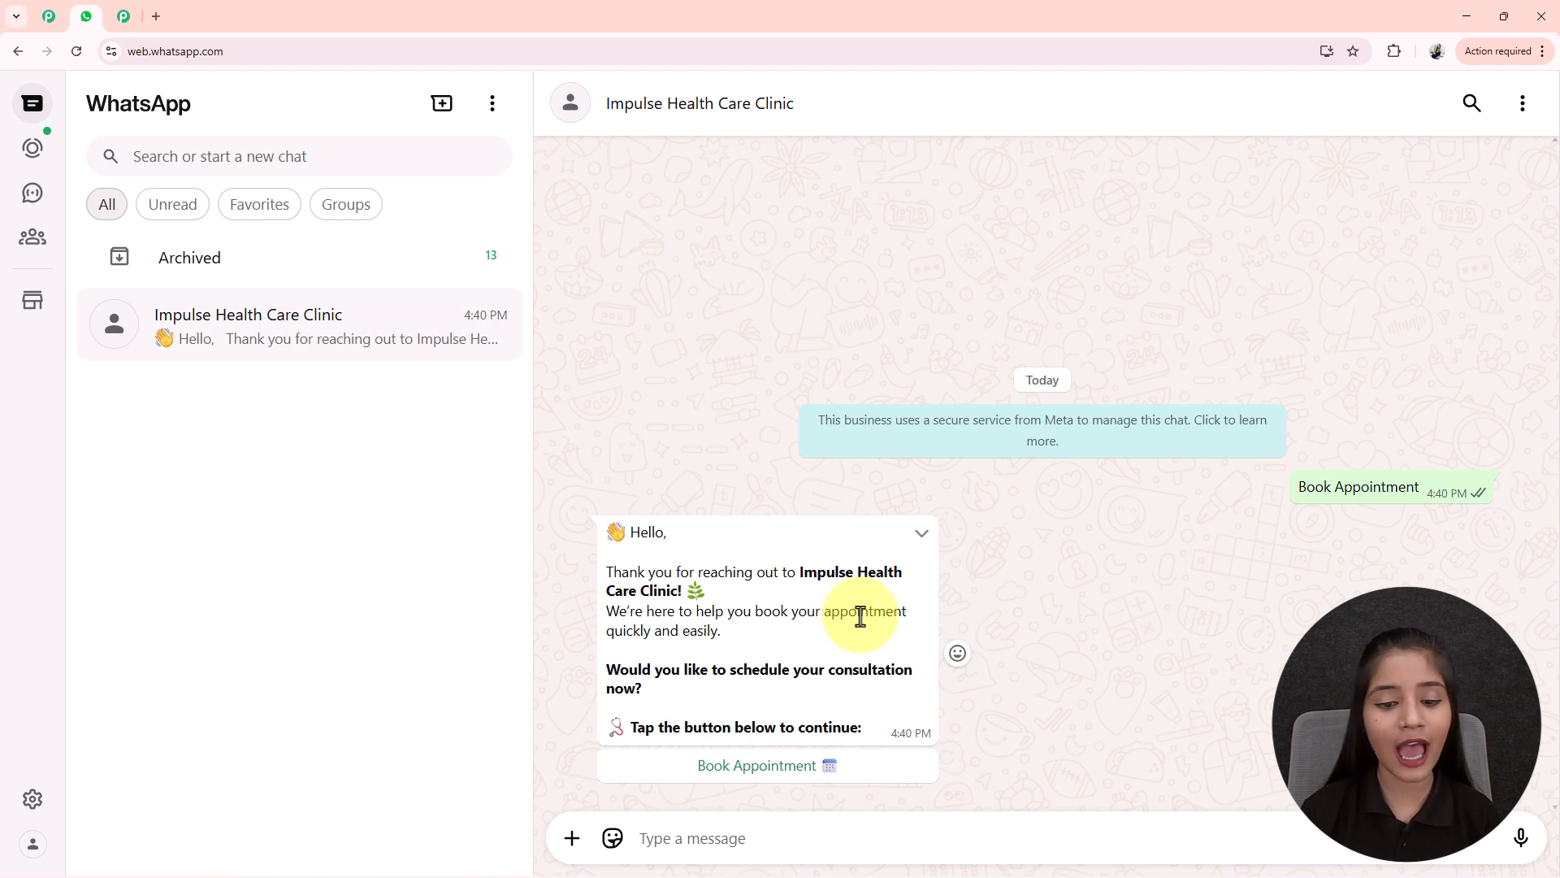
# - Tap the Book Appointment reply and choose Dr. Smith, Cardiologist, from the doctor list
pyautogui.click(785, 780)
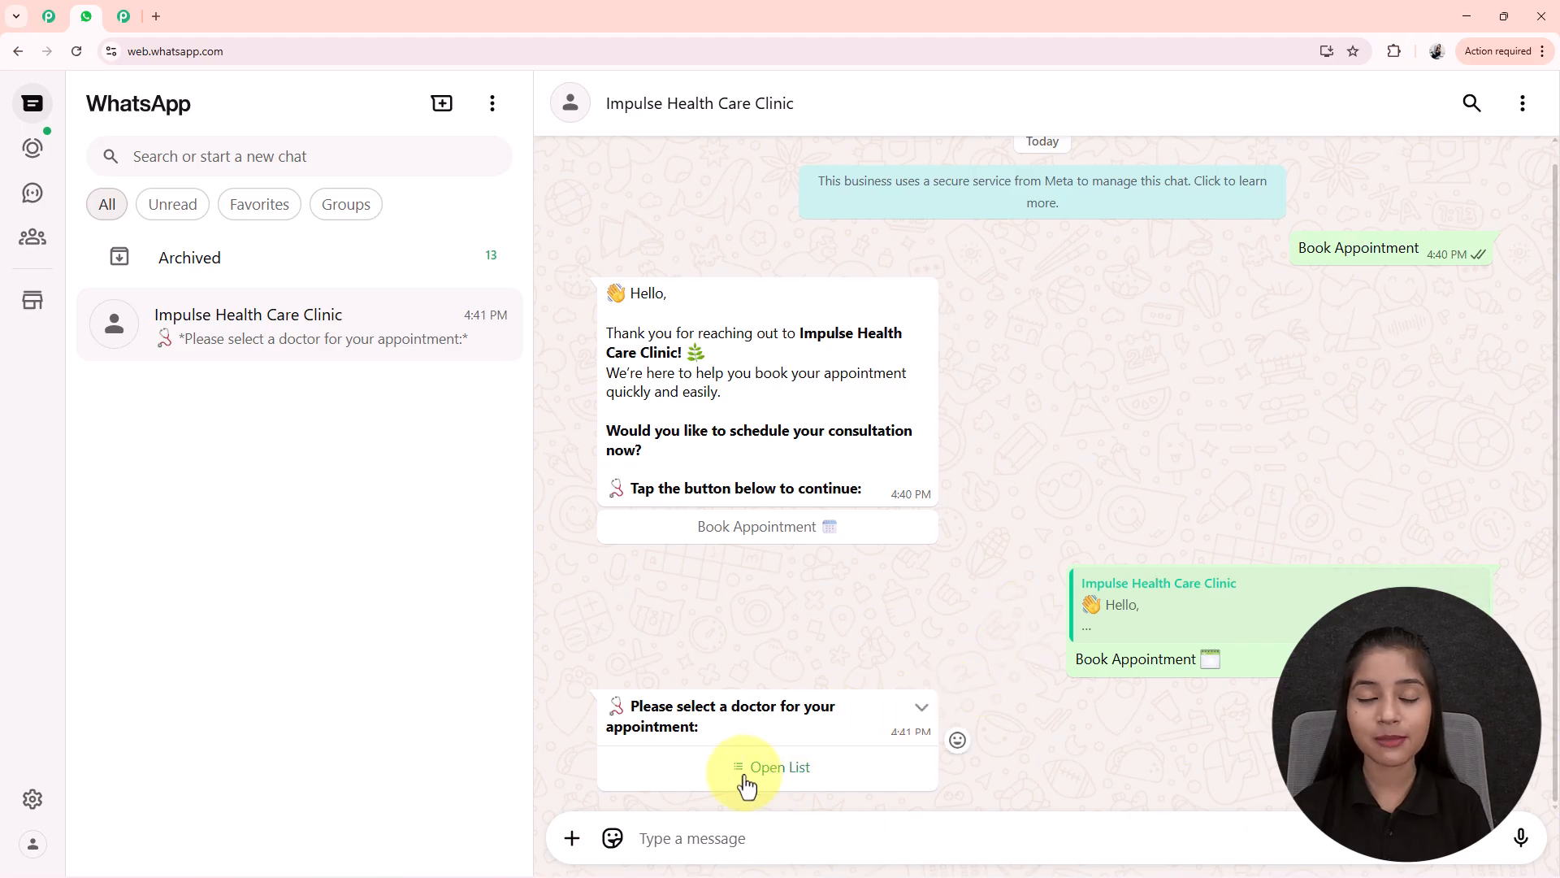
pyautogui.click(783, 778)
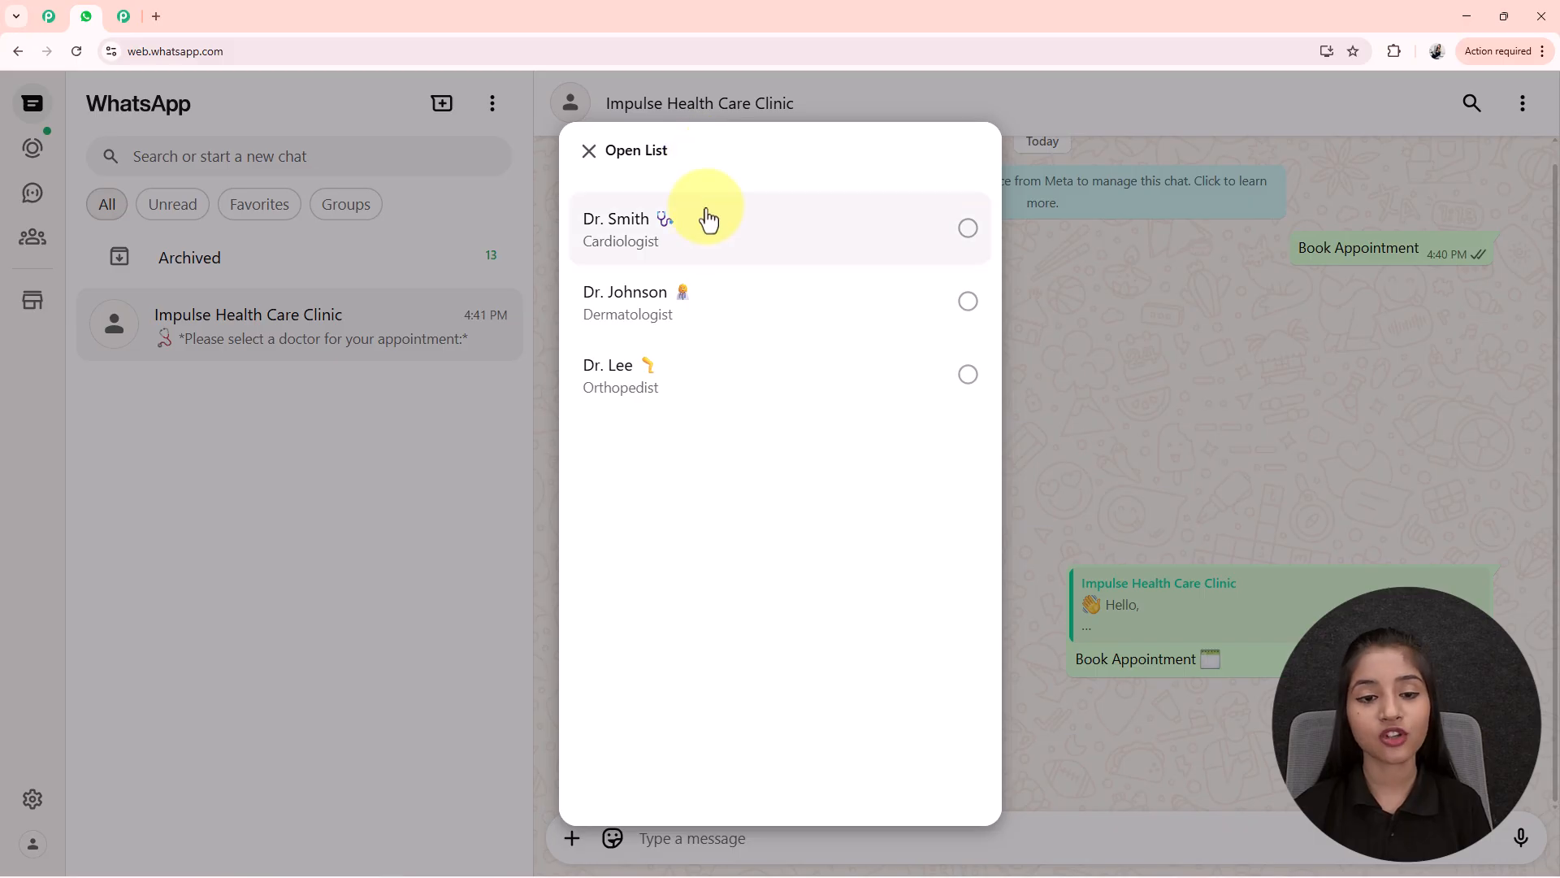
pyautogui.click(745, 260)
pyautogui.click(931, 760)
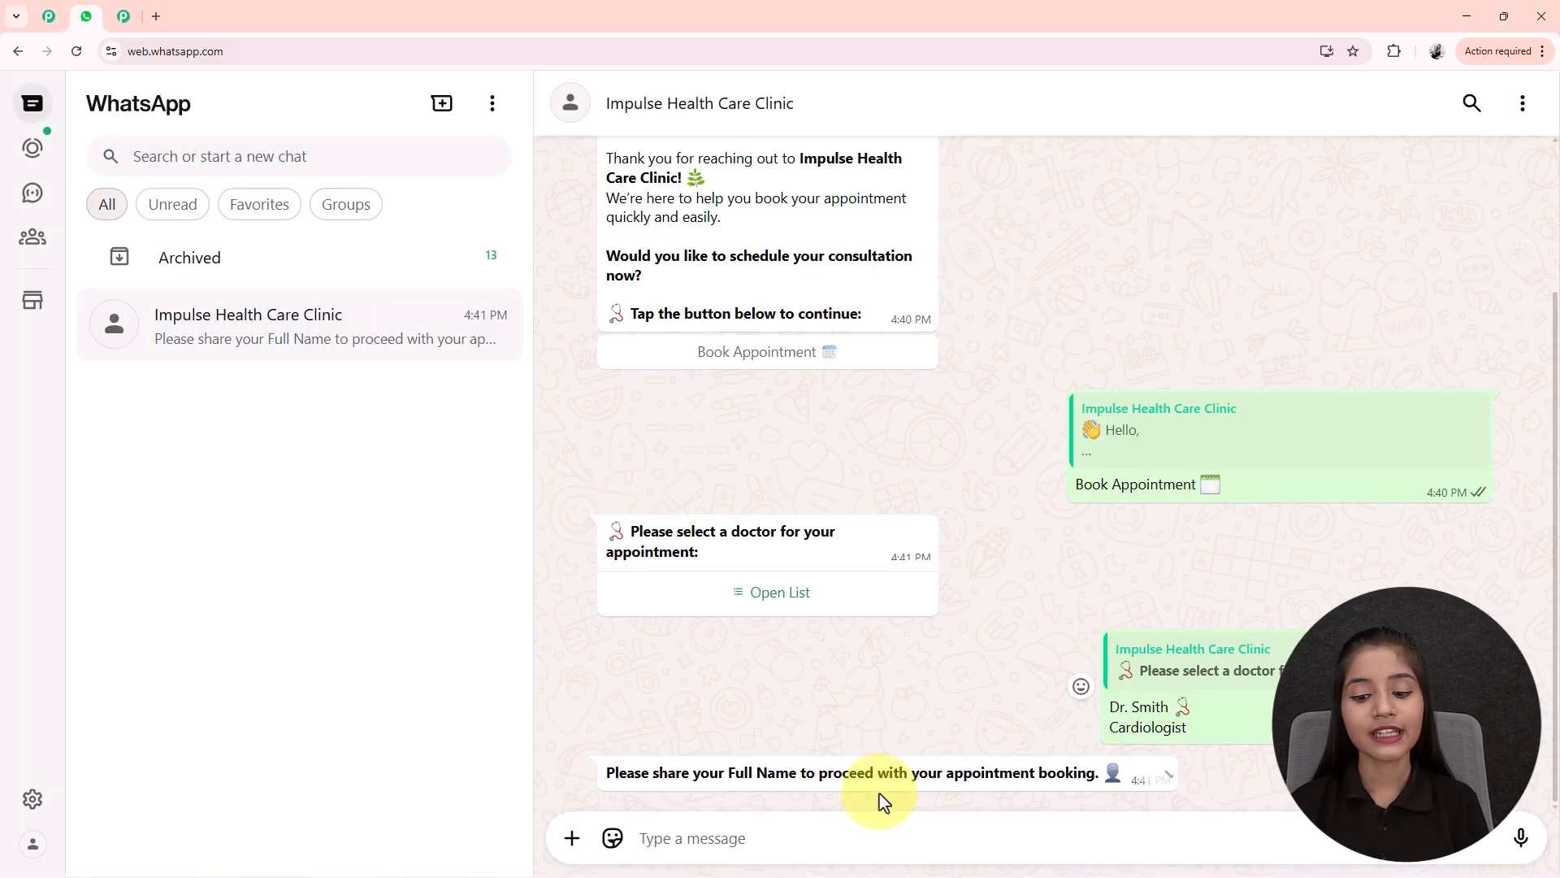
# - Reply to the bot with a test name and the appointment date 17/10/2025
pyautogui.click(698, 843)
pyautogui.write('Test')
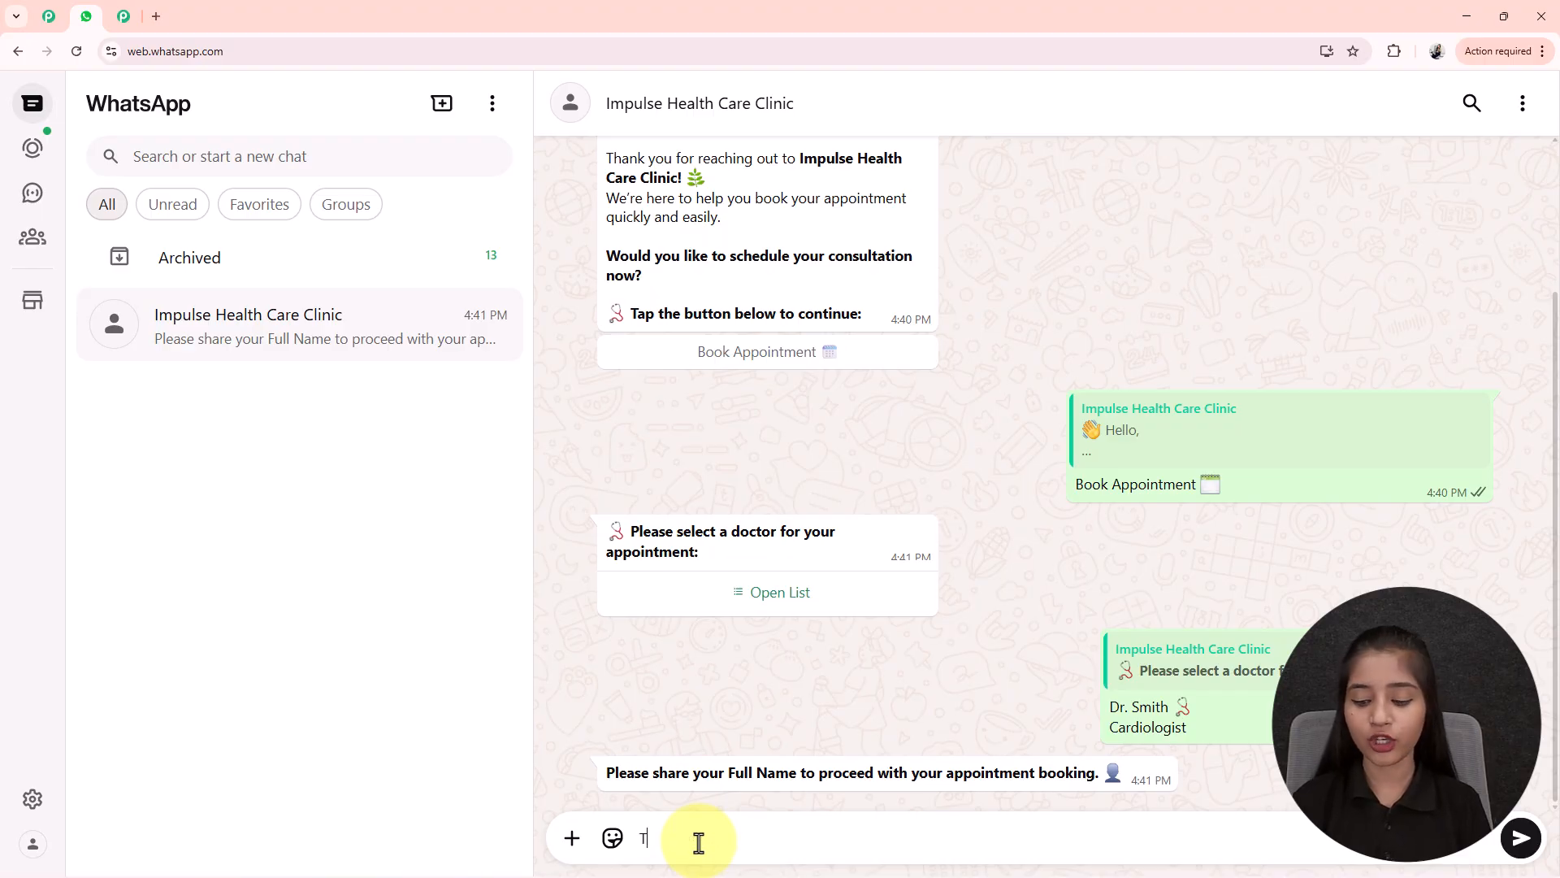
pyautogui.write(' User')
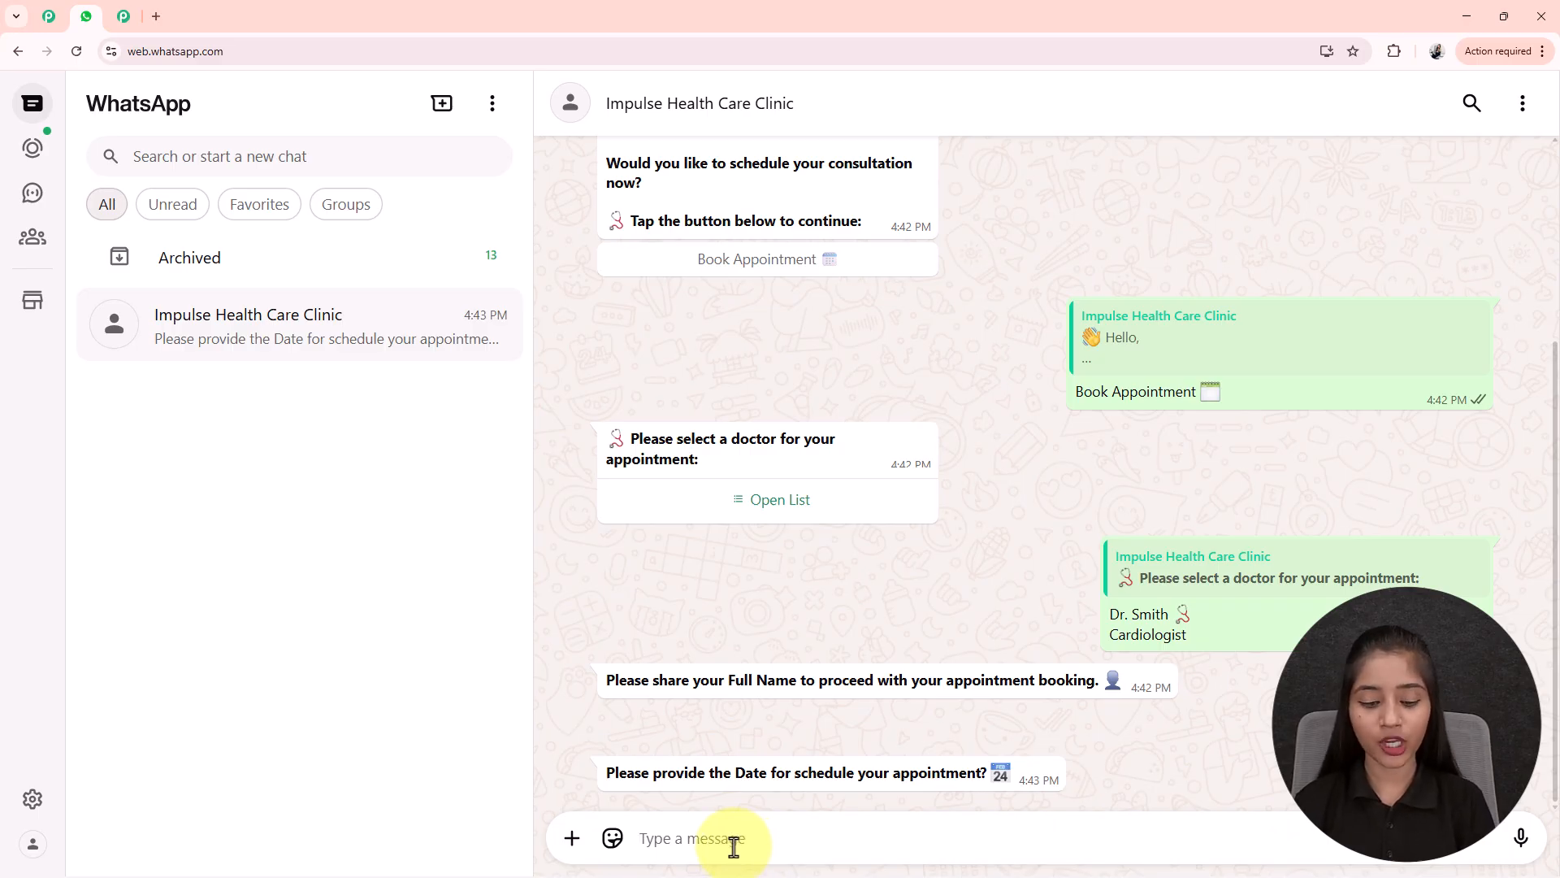
pyautogui.write('7/')
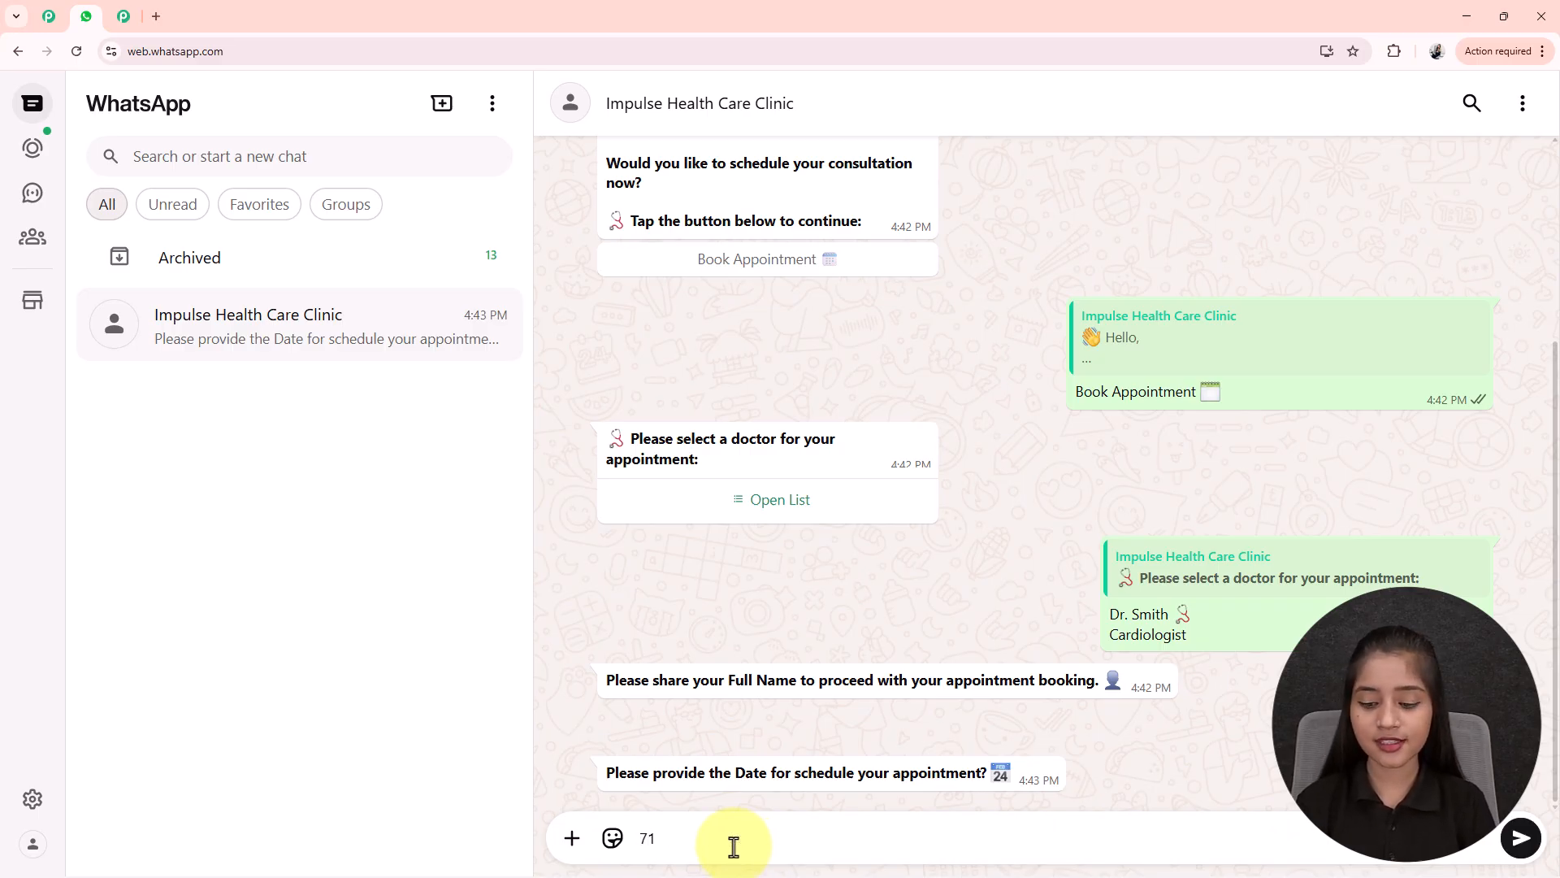
pyautogui.press('Return')
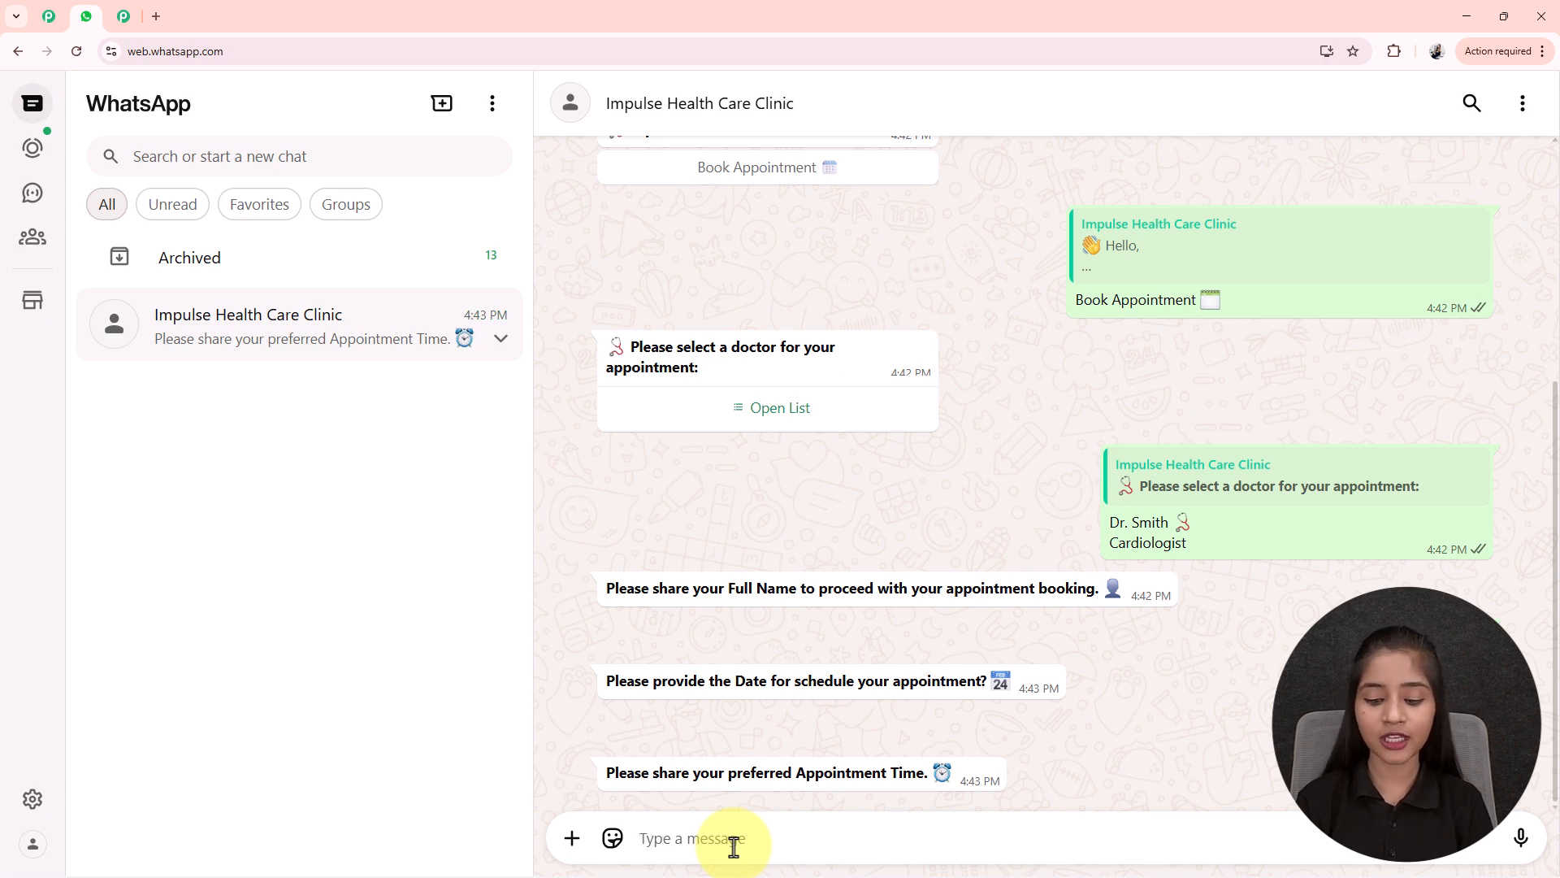
# - Send the 04:00 P.M. time and the medical history, then review the booking confirmation
pyautogui.write('04:00 P.M.')
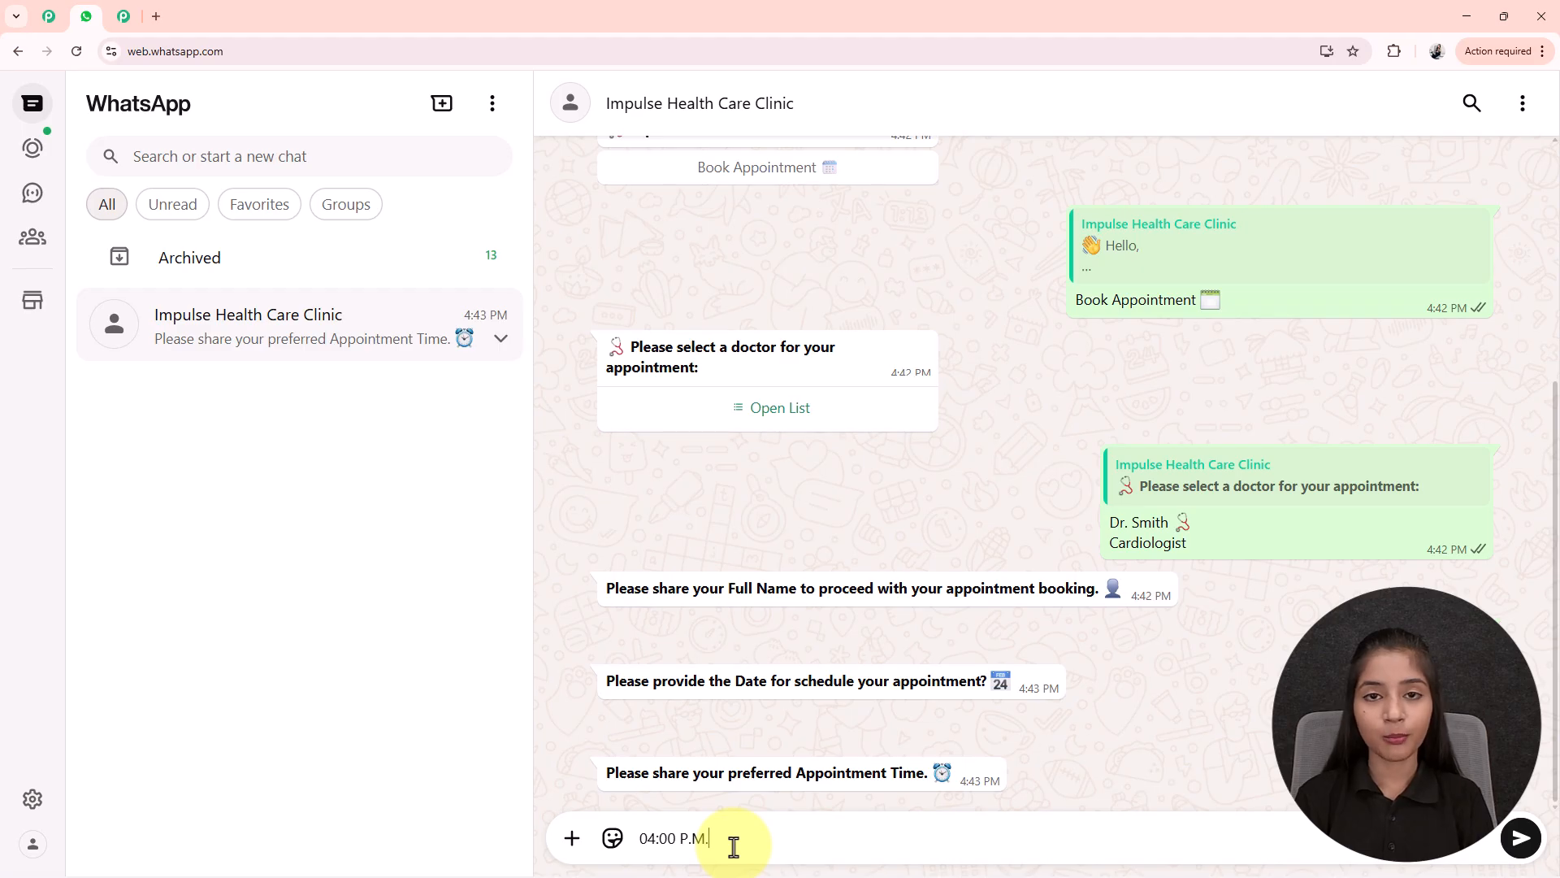
pyautogui.press('Return')
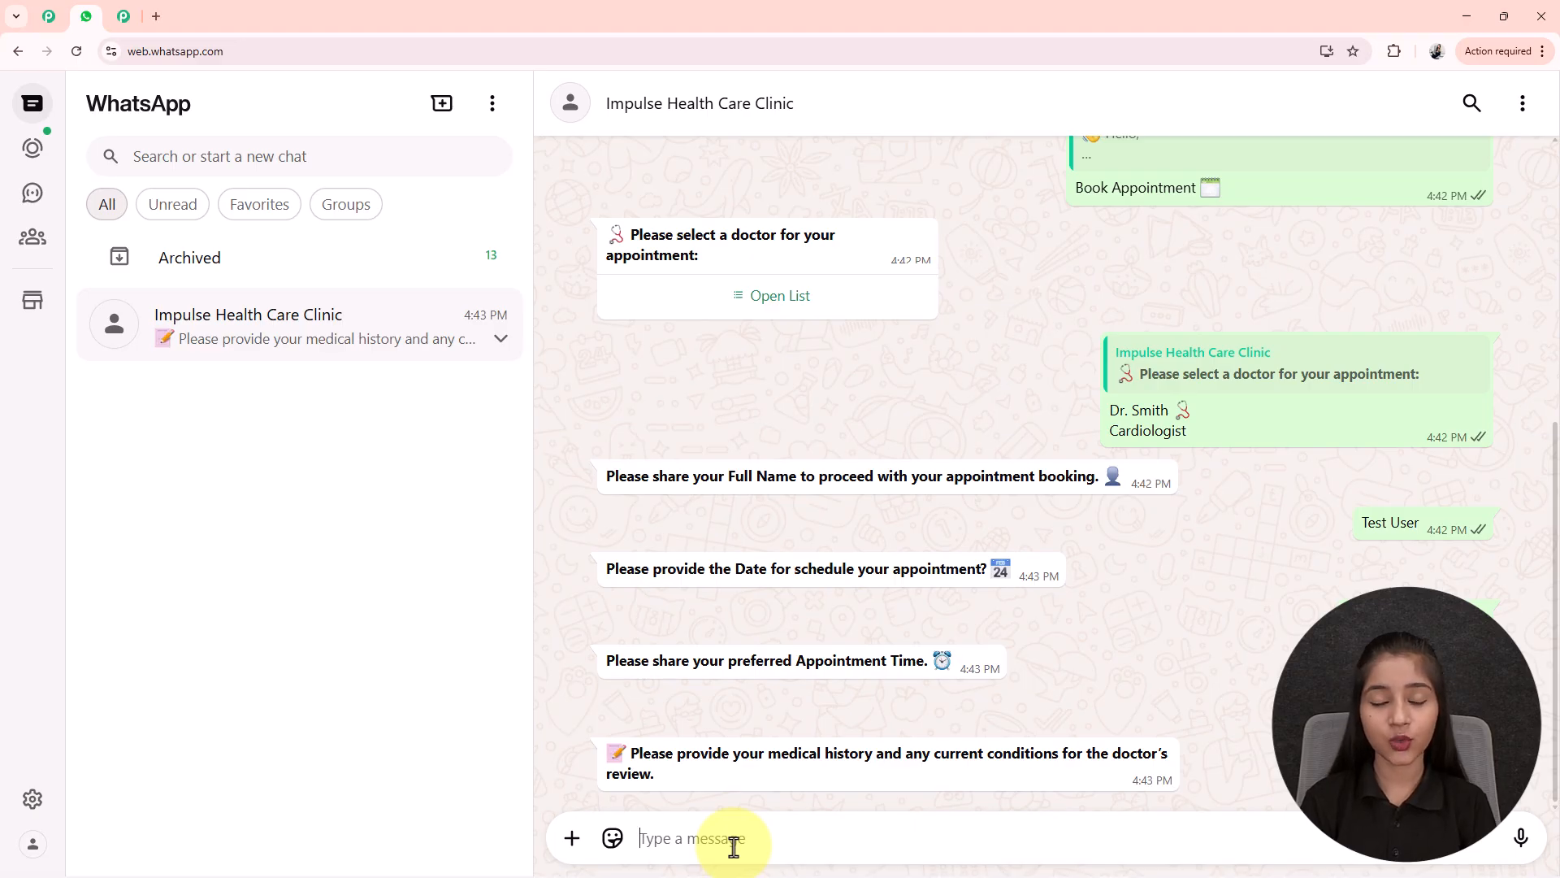
pyautogui.hotkey('ctrl', 'v')
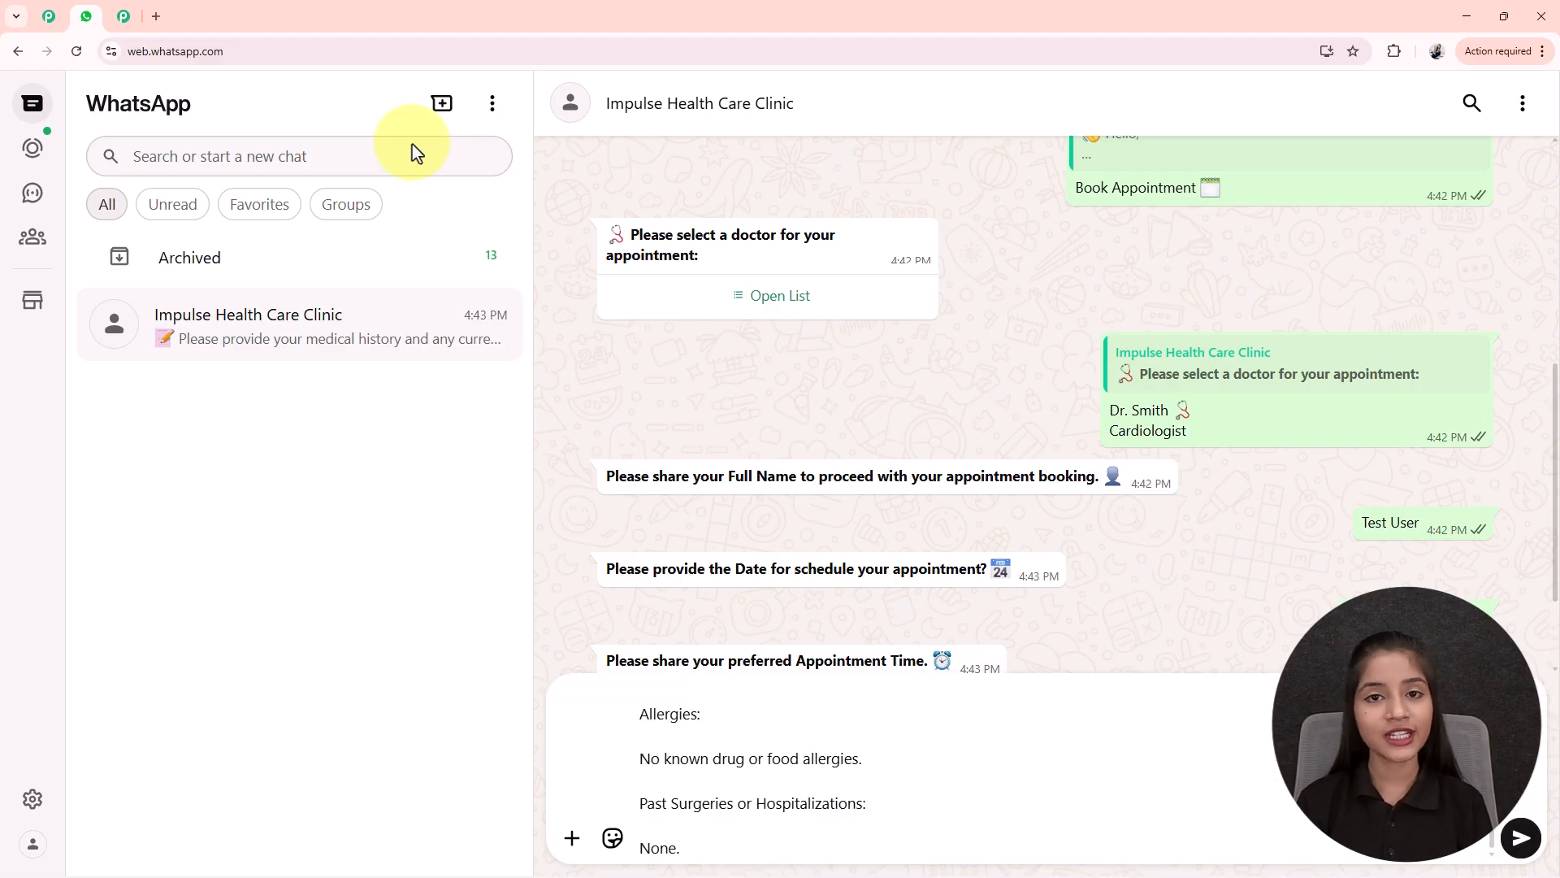
pyautogui.press('Return')
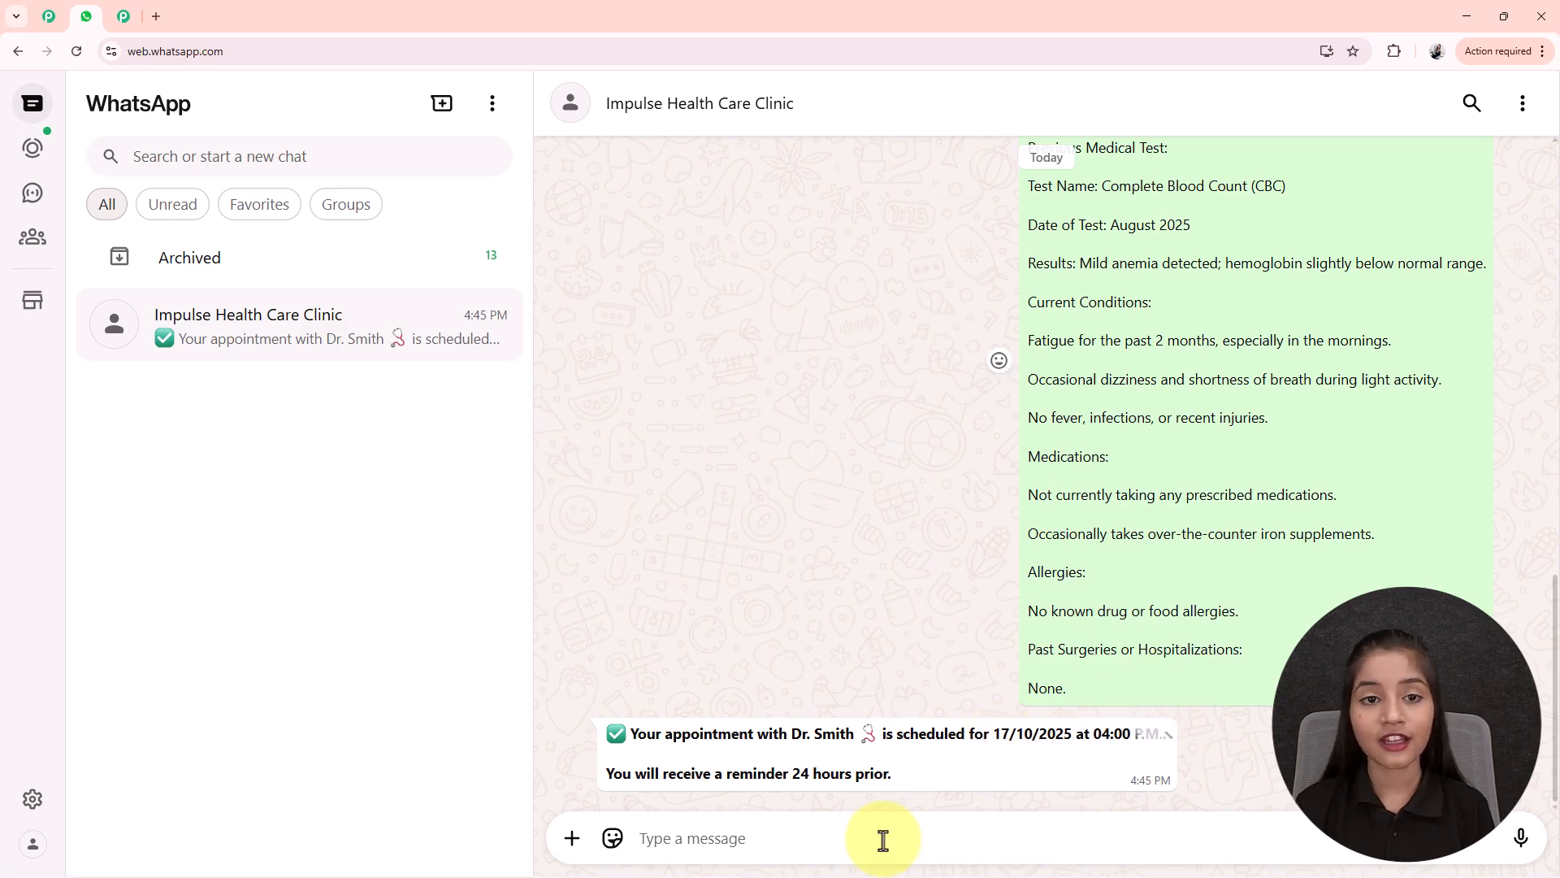
pyautogui.scroll(5, 1216, 467)
pyautogui.scroll(-5, 1216, 467)
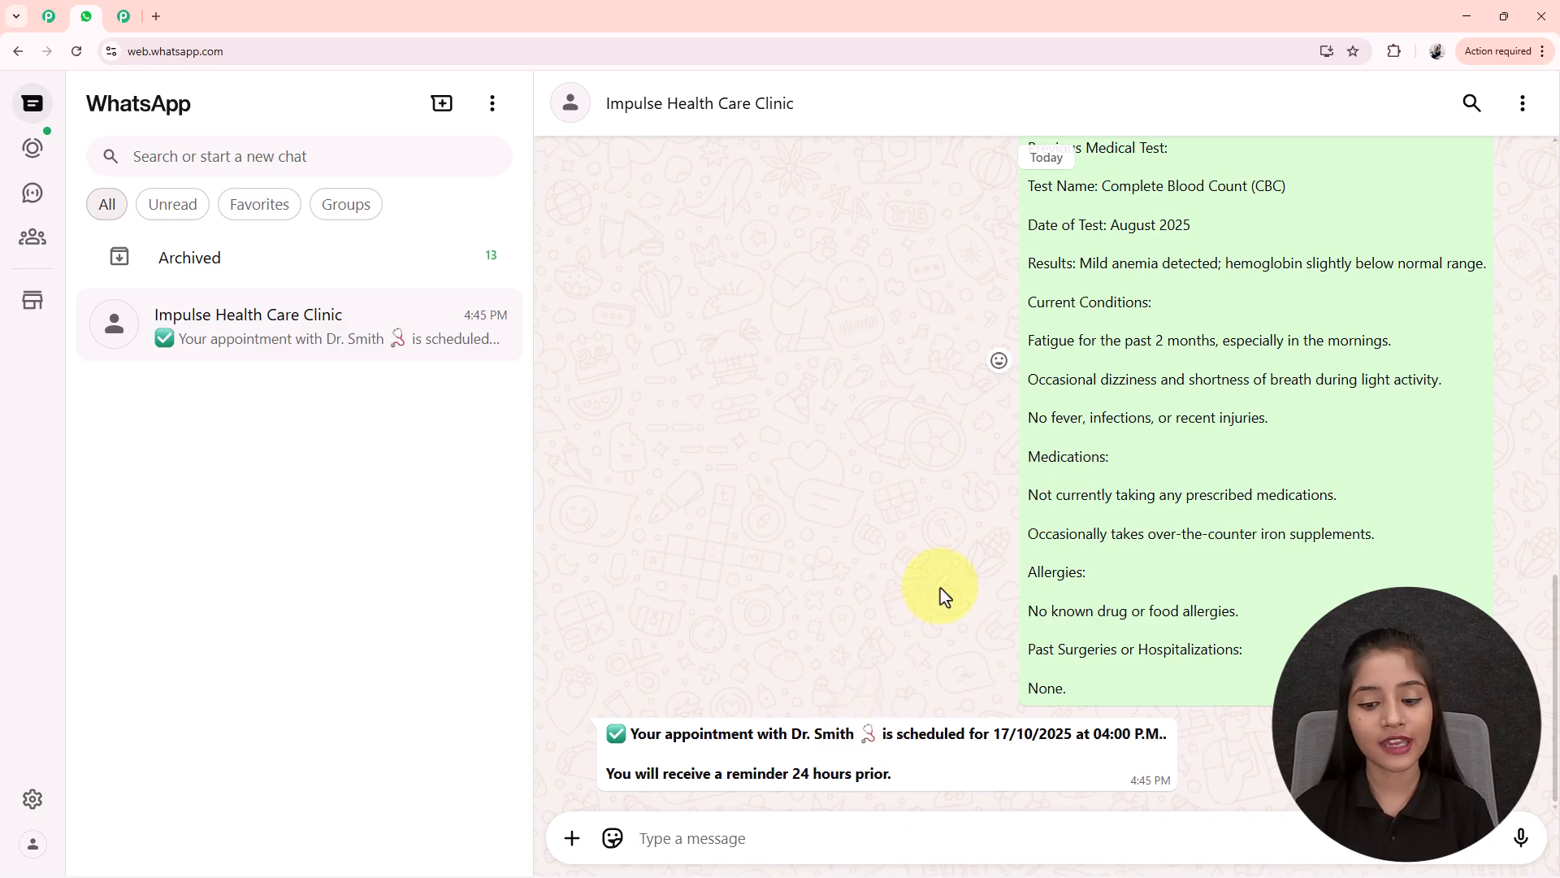
pyautogui.scroll(4, 940, 596)
pyautogui.scroll(-1, 940, 596)
pyautogui.scroll(5, 940, 596)
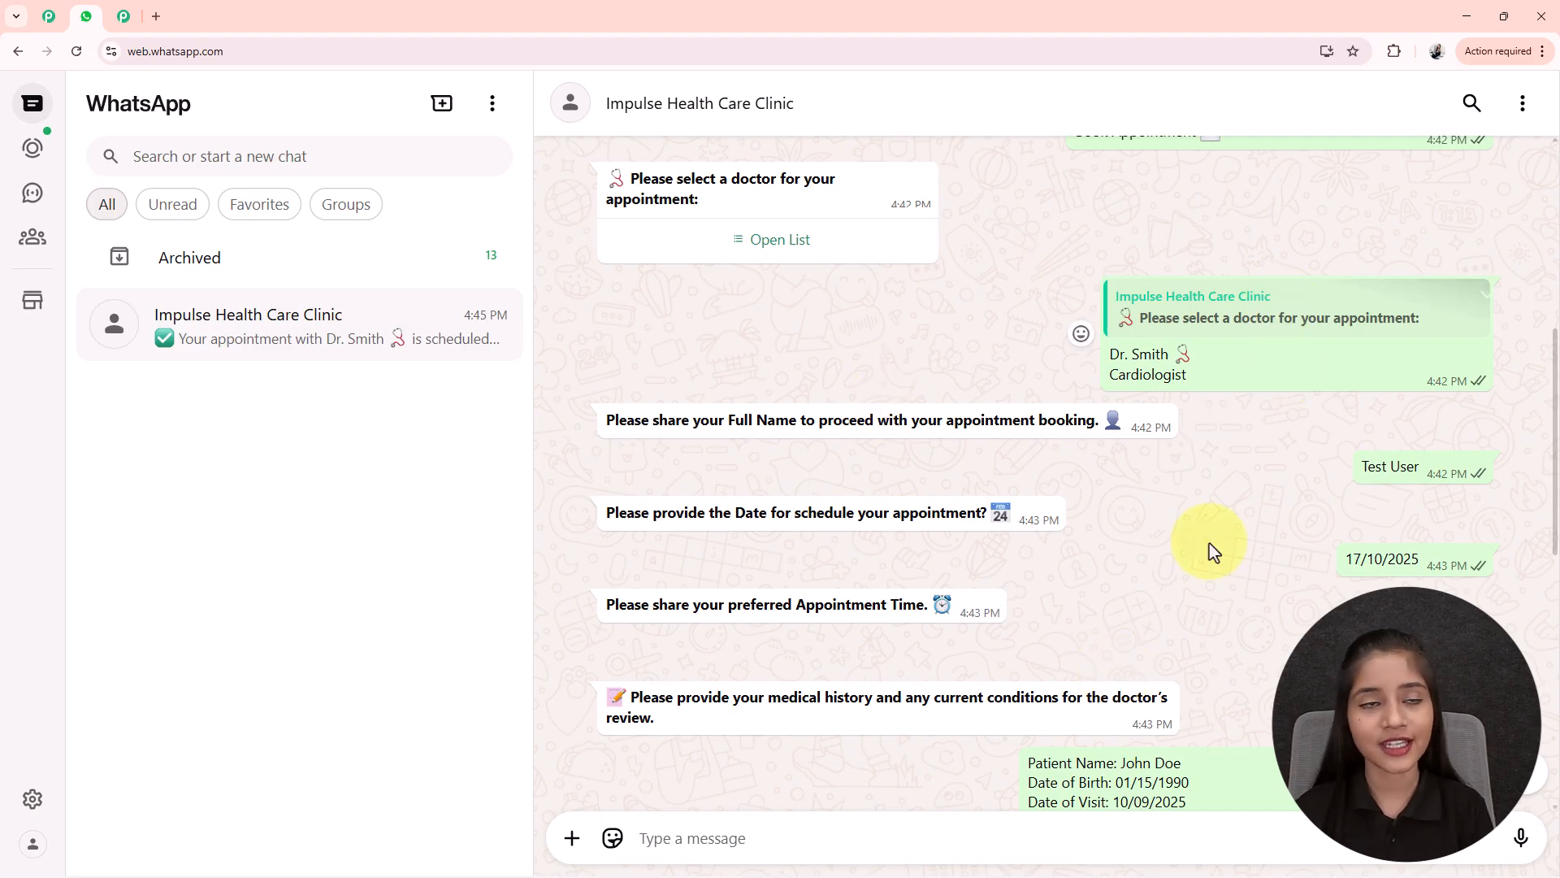
# - Load pabbly.com/chatflow in a new Chrome tab
pyautogui.click(155, 17)
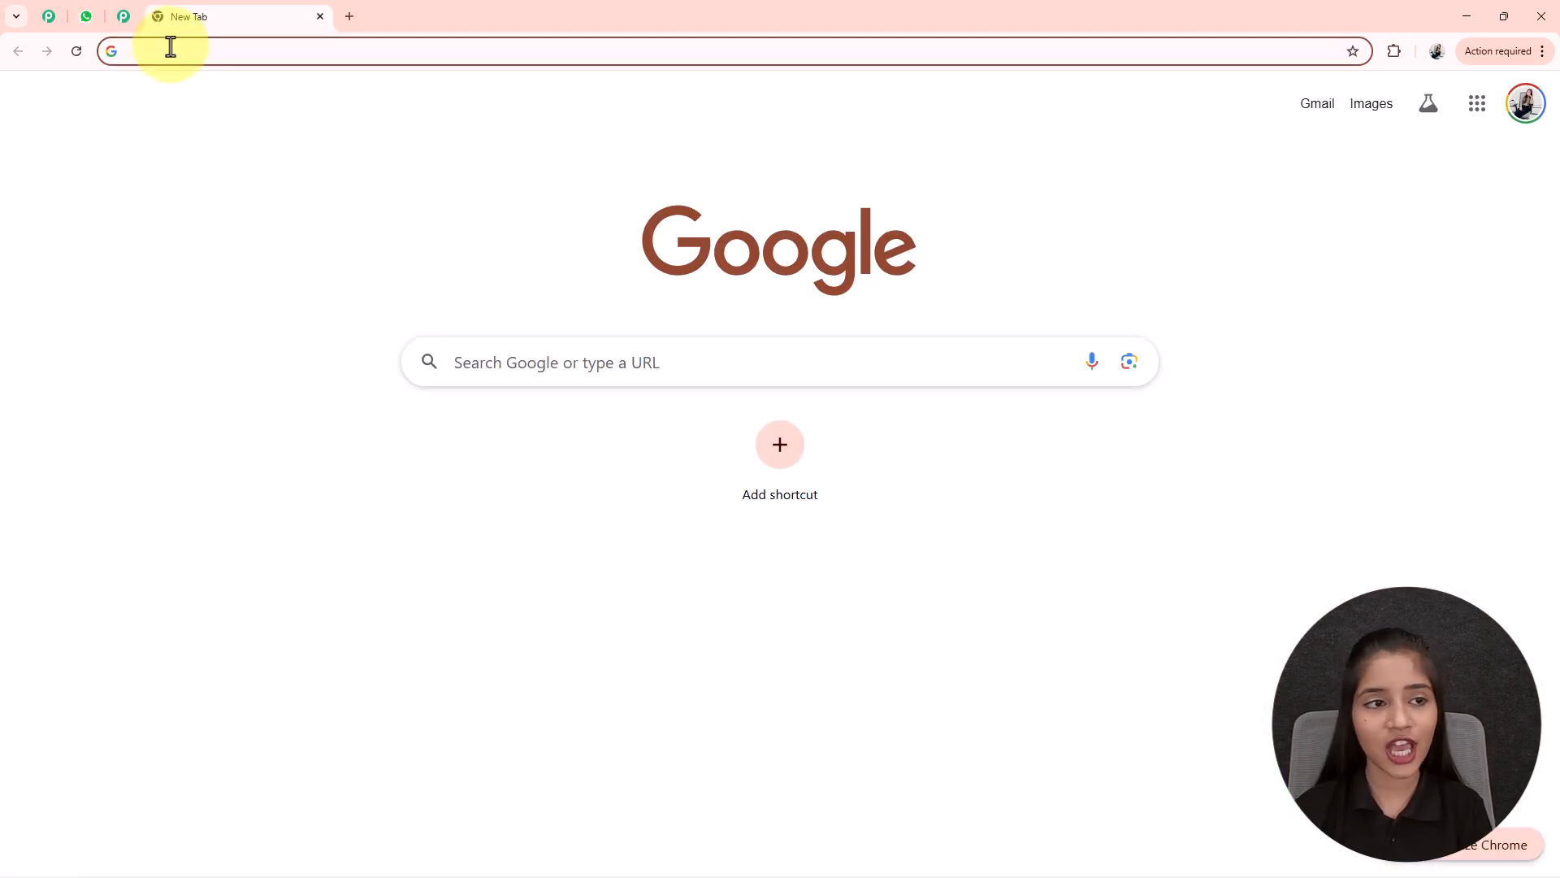
pyautogui.click(170, 47)
pyautogui.write('pabb')
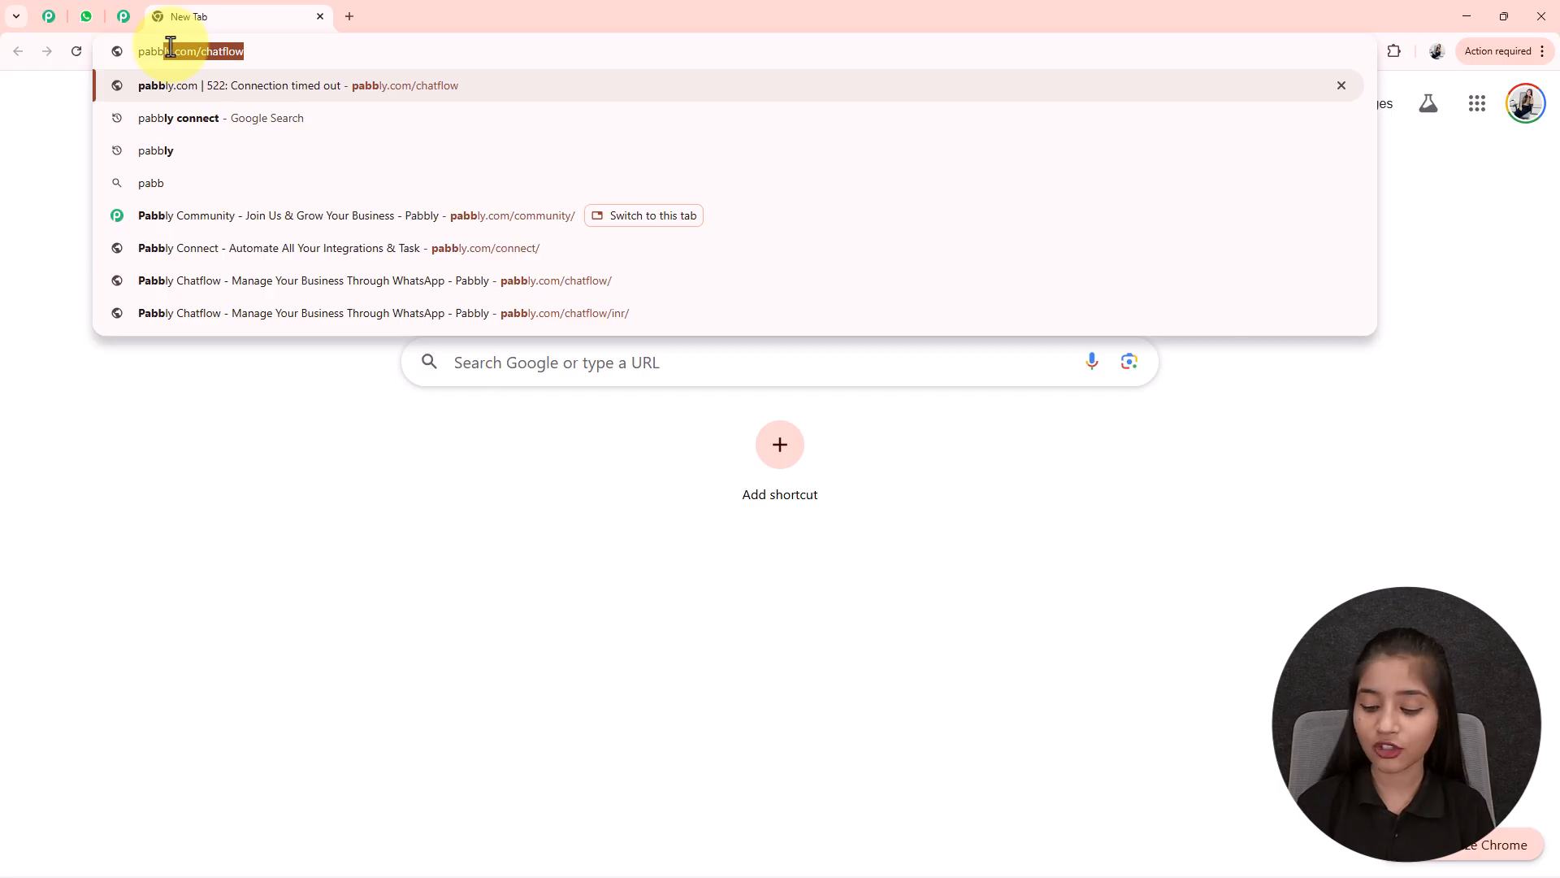
pyautogui.write('ly.com/chatflow')
pyautogui.press('Return')
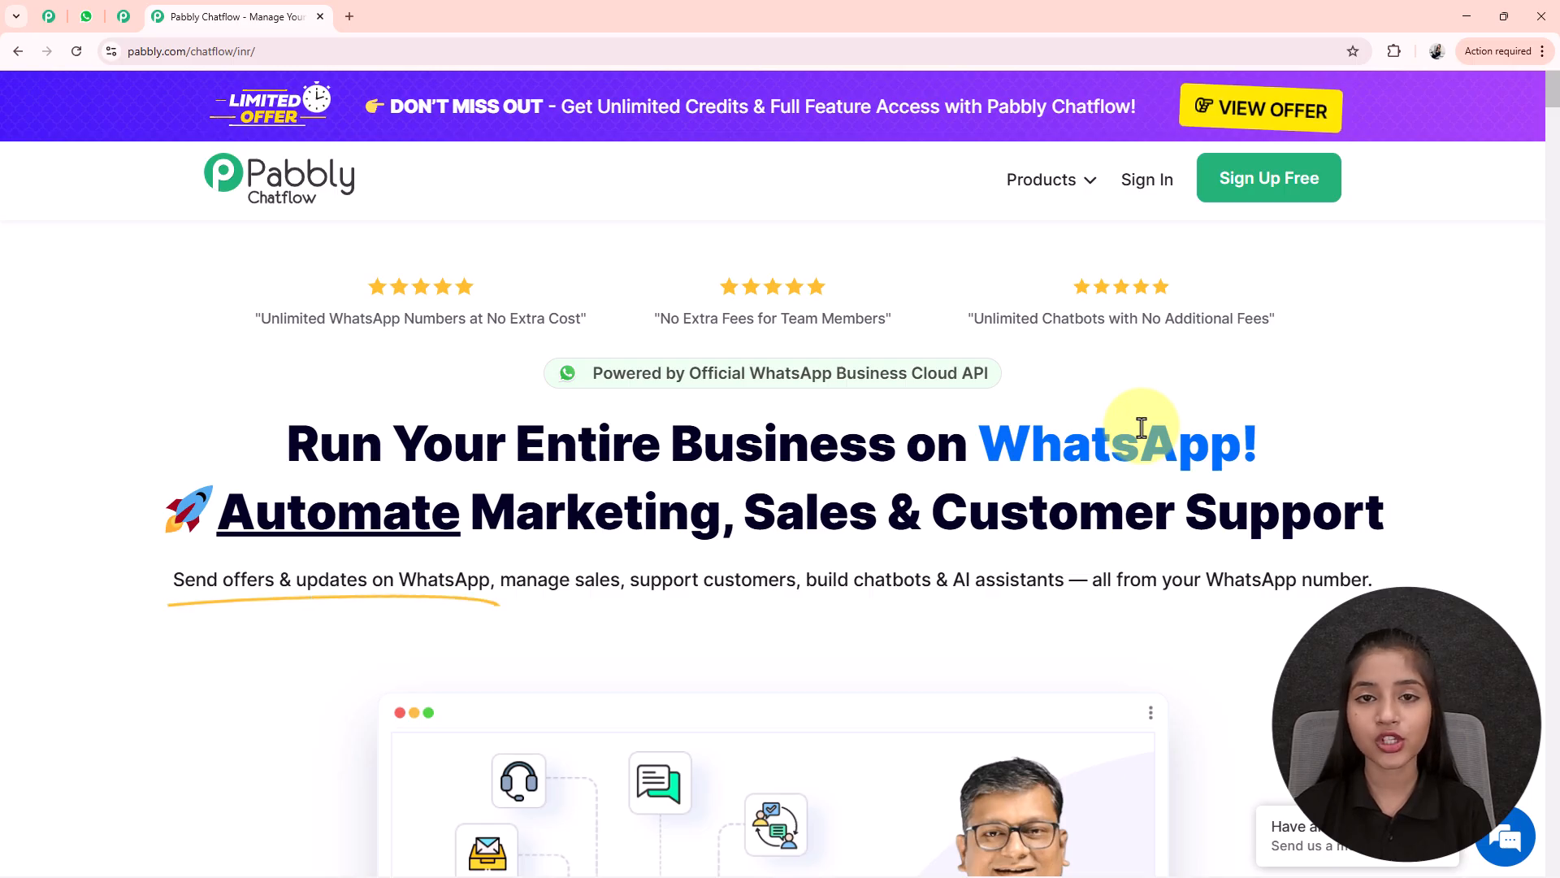
pyautogui.scroll(-4, 1142, 427)
pyautogui.scroll(4, 1141, 427)
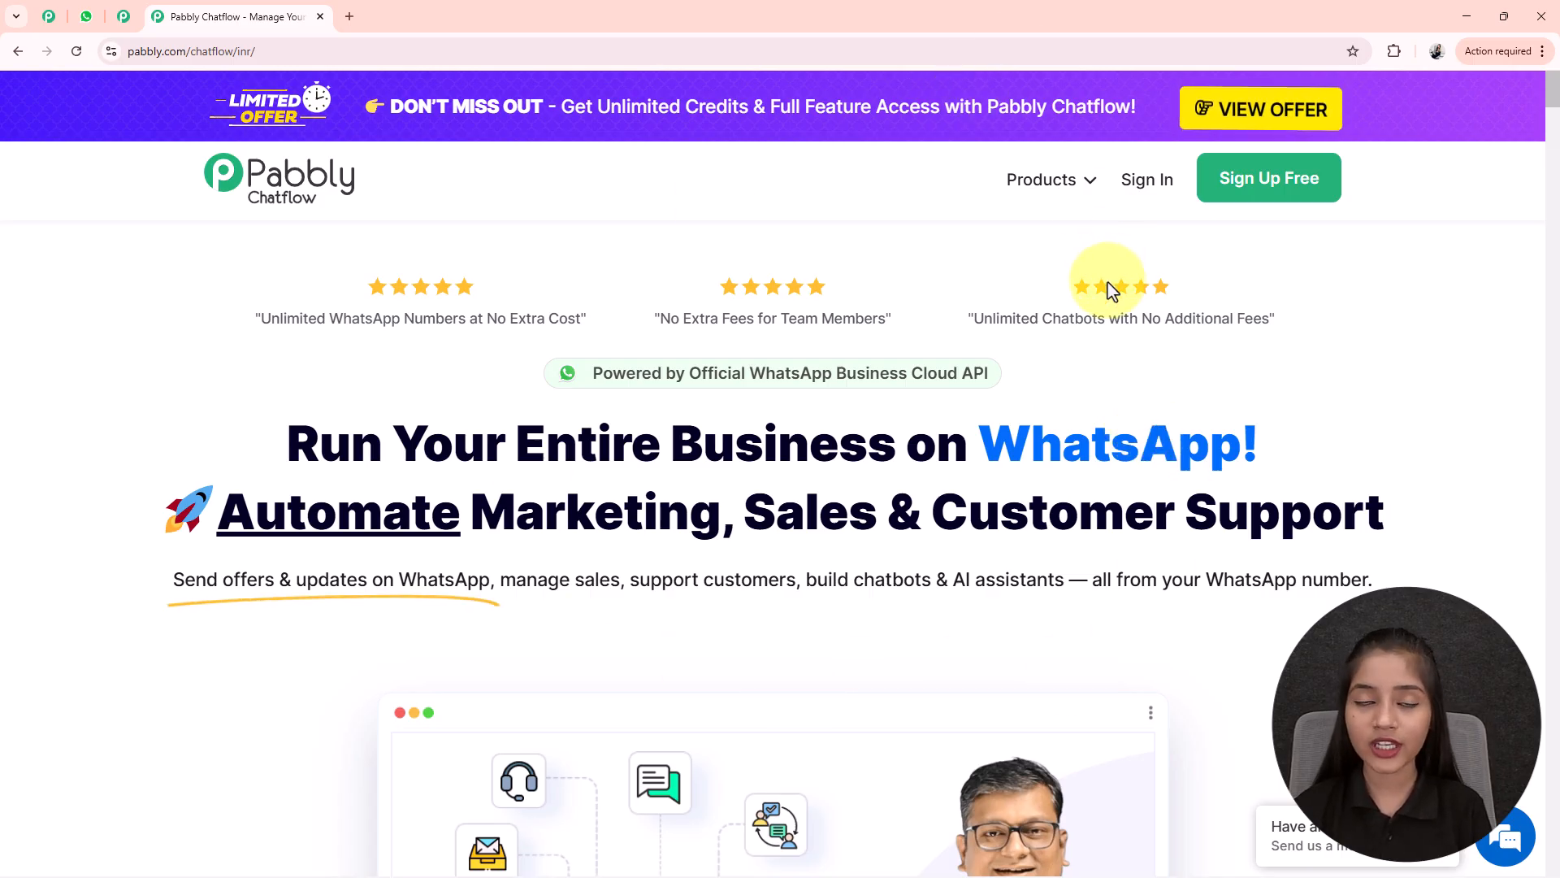
pyautogui.click(129, 21)
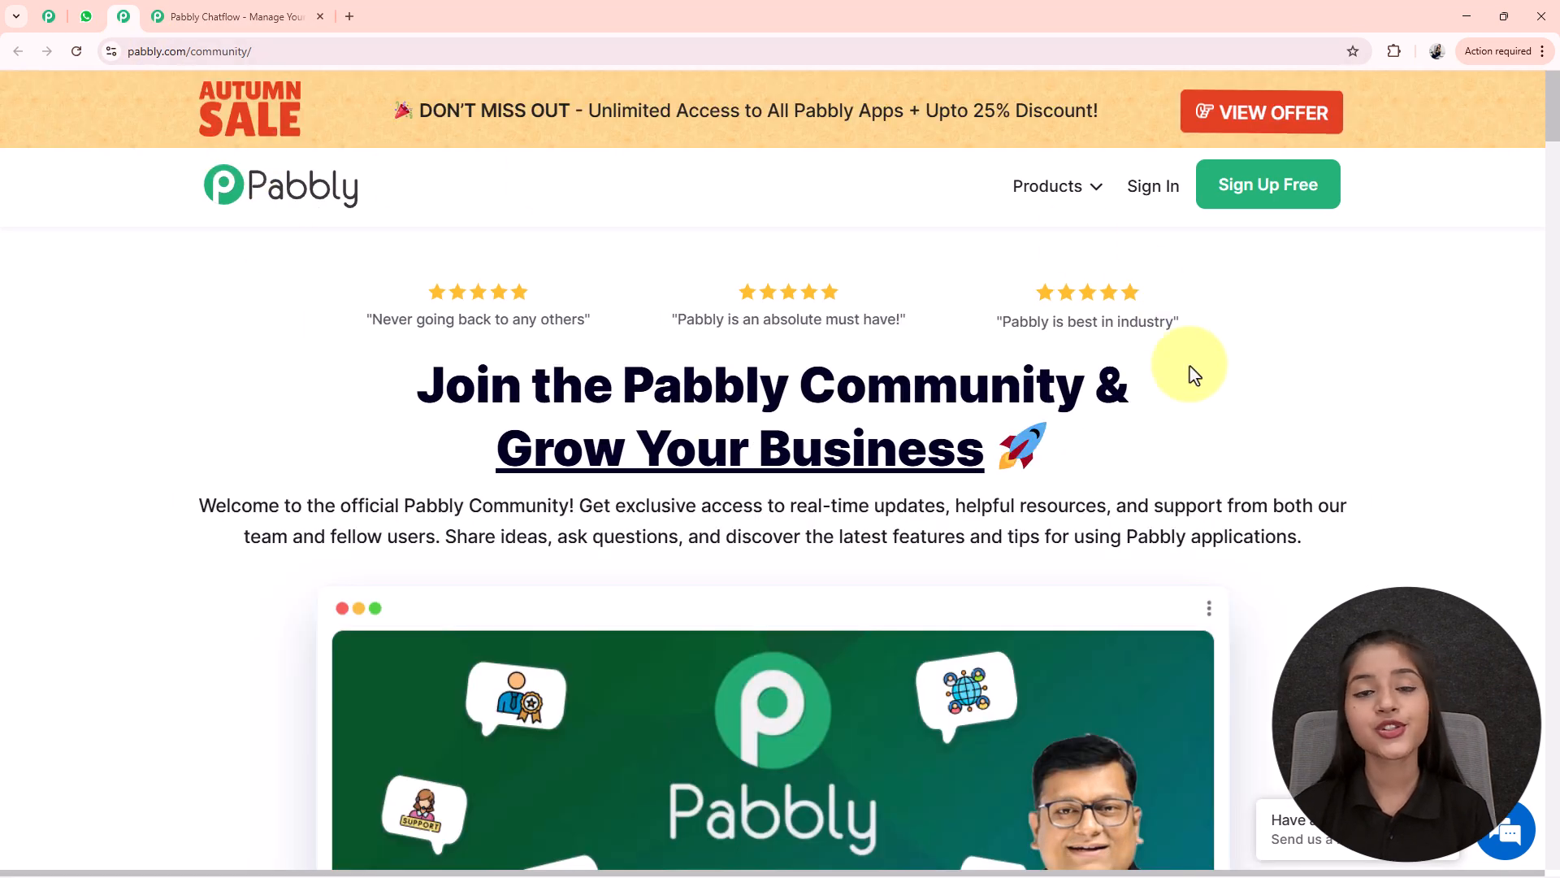
pyautogui.scroll(-5, 983, 469)
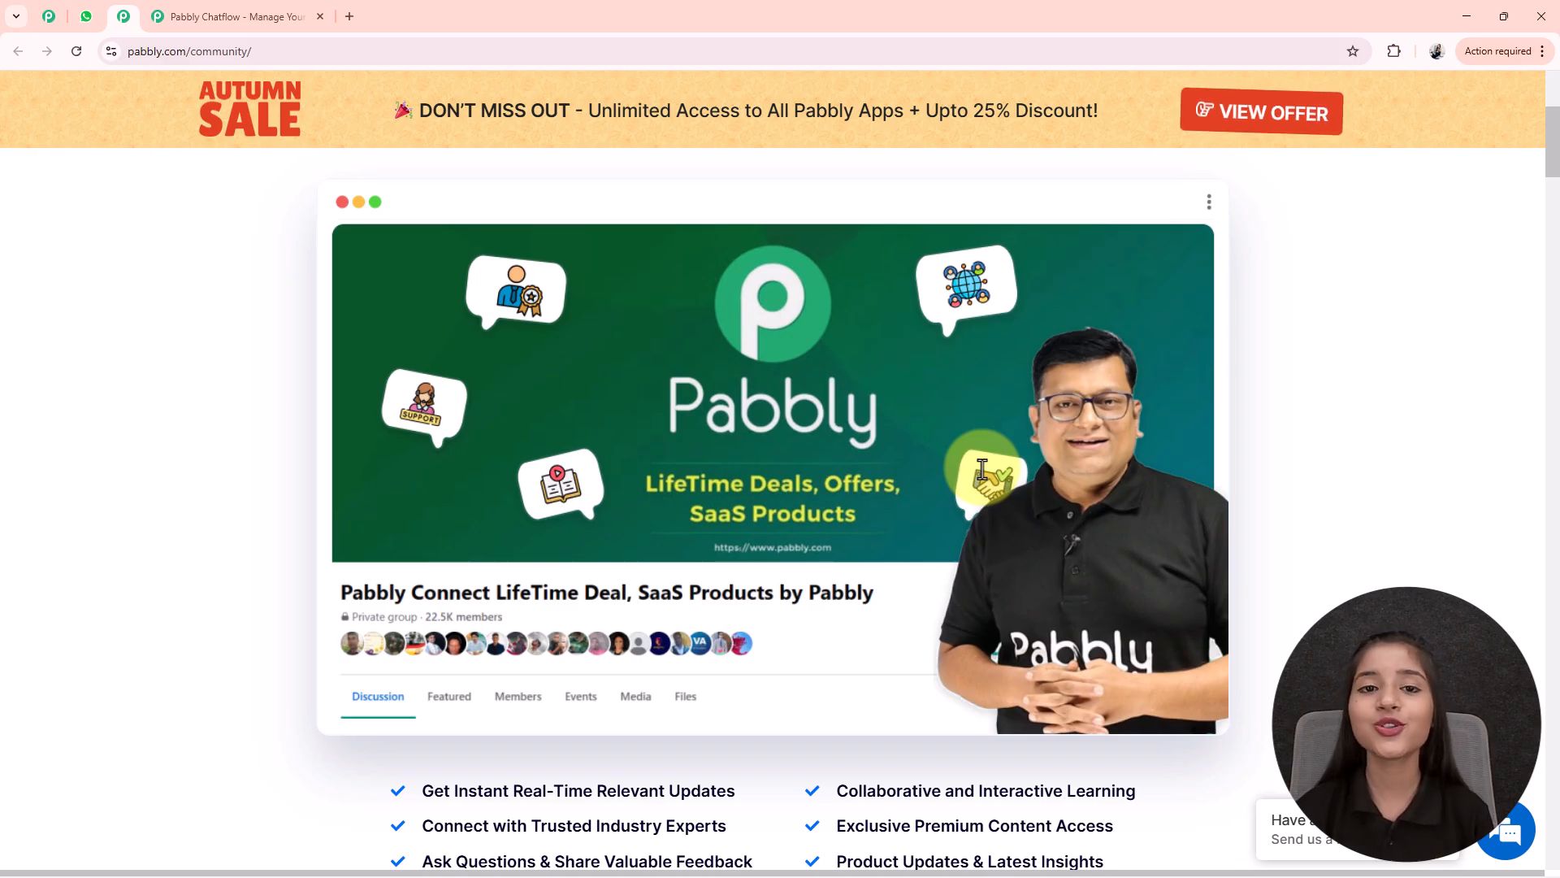
pyautogui.scroll(5, 982, 468)
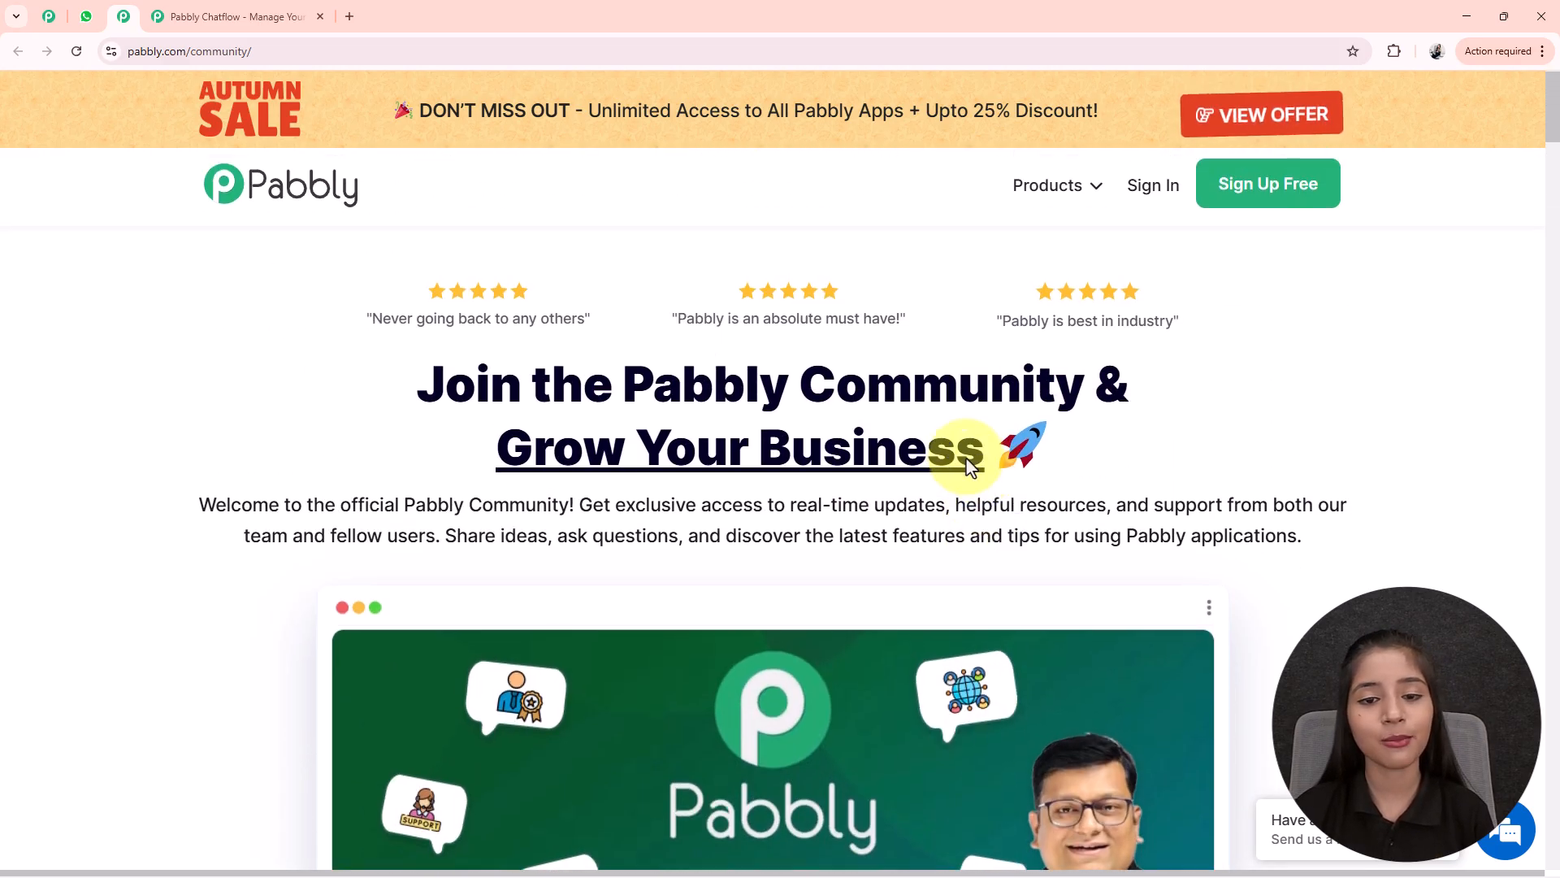
pyautogui.scroll(-10, 931, 521)
pyautogui.scroll(-3, 931, 520)
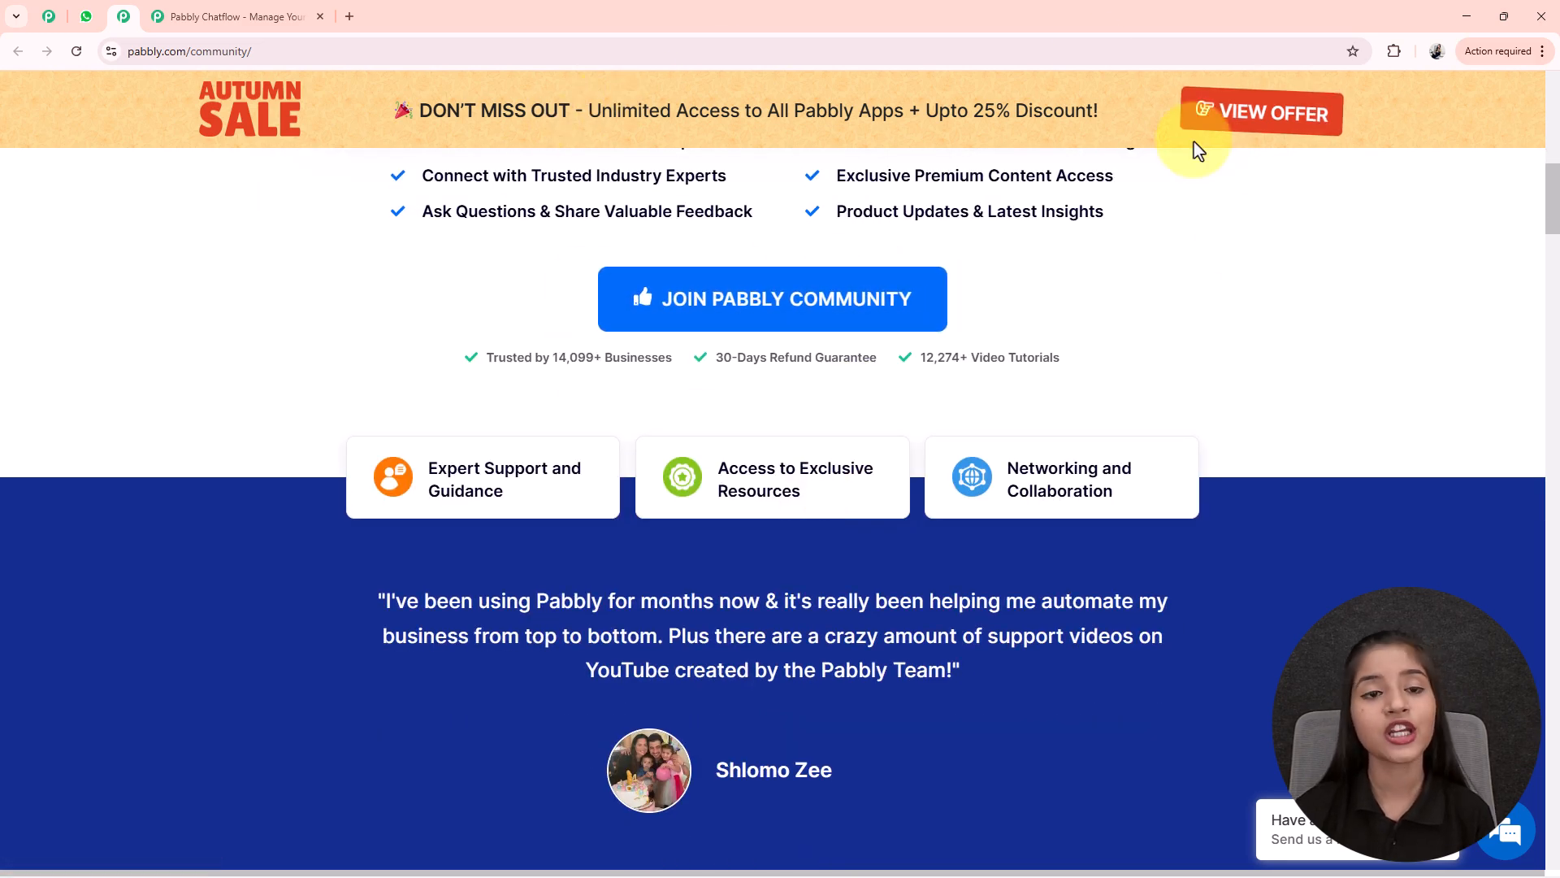
pyautogui.click(196, 16)
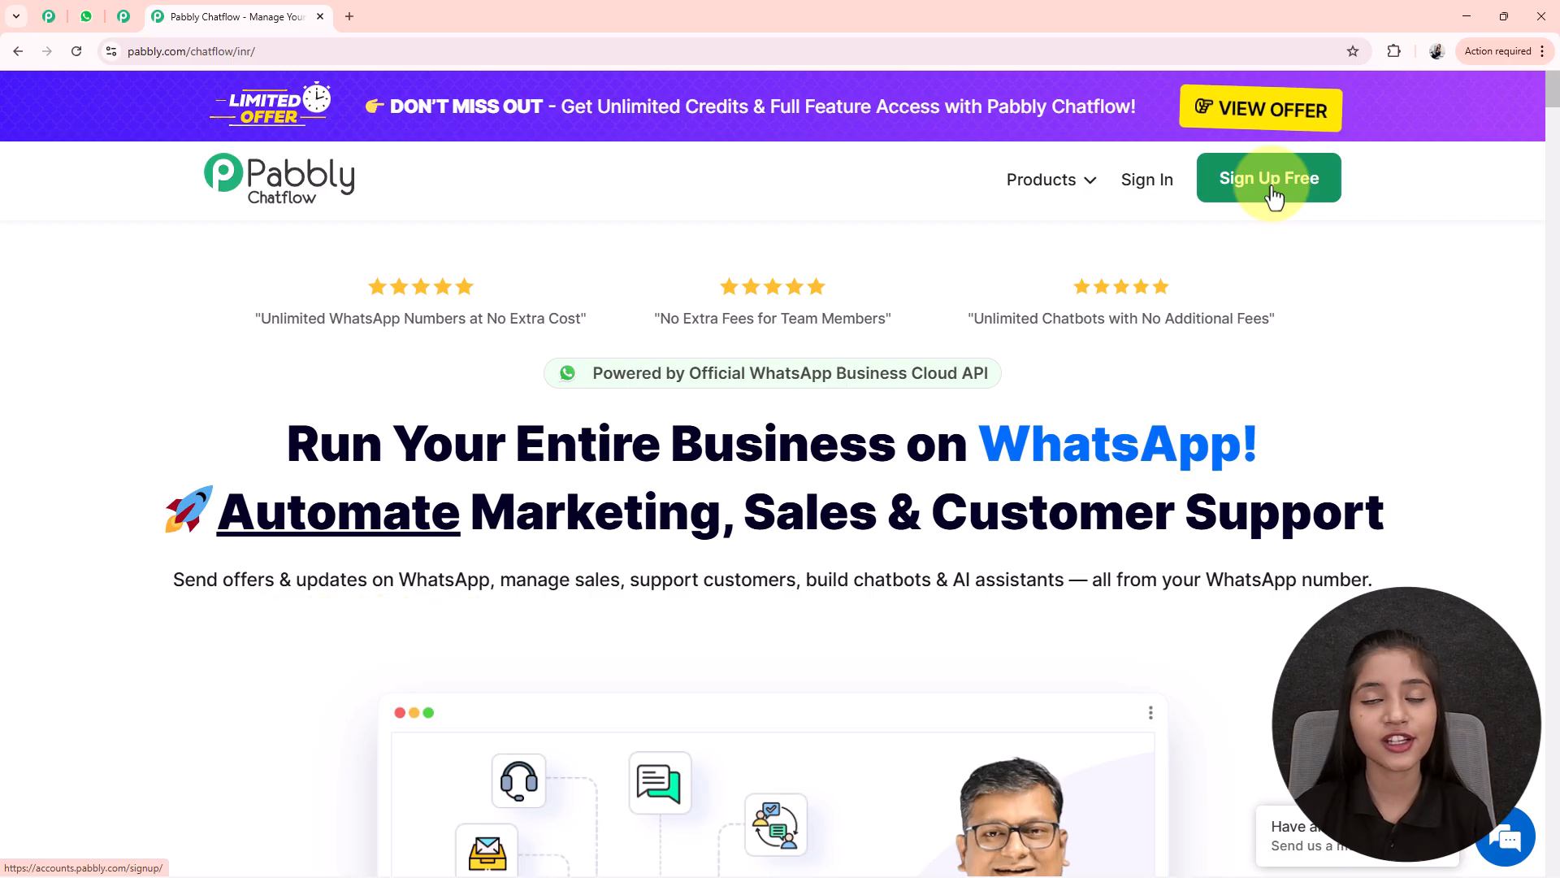
# - Sign in from the Chatflow homepage to reach the apps list at accounts.pabbly.com/apps
pyautogui.click(1146, 189)
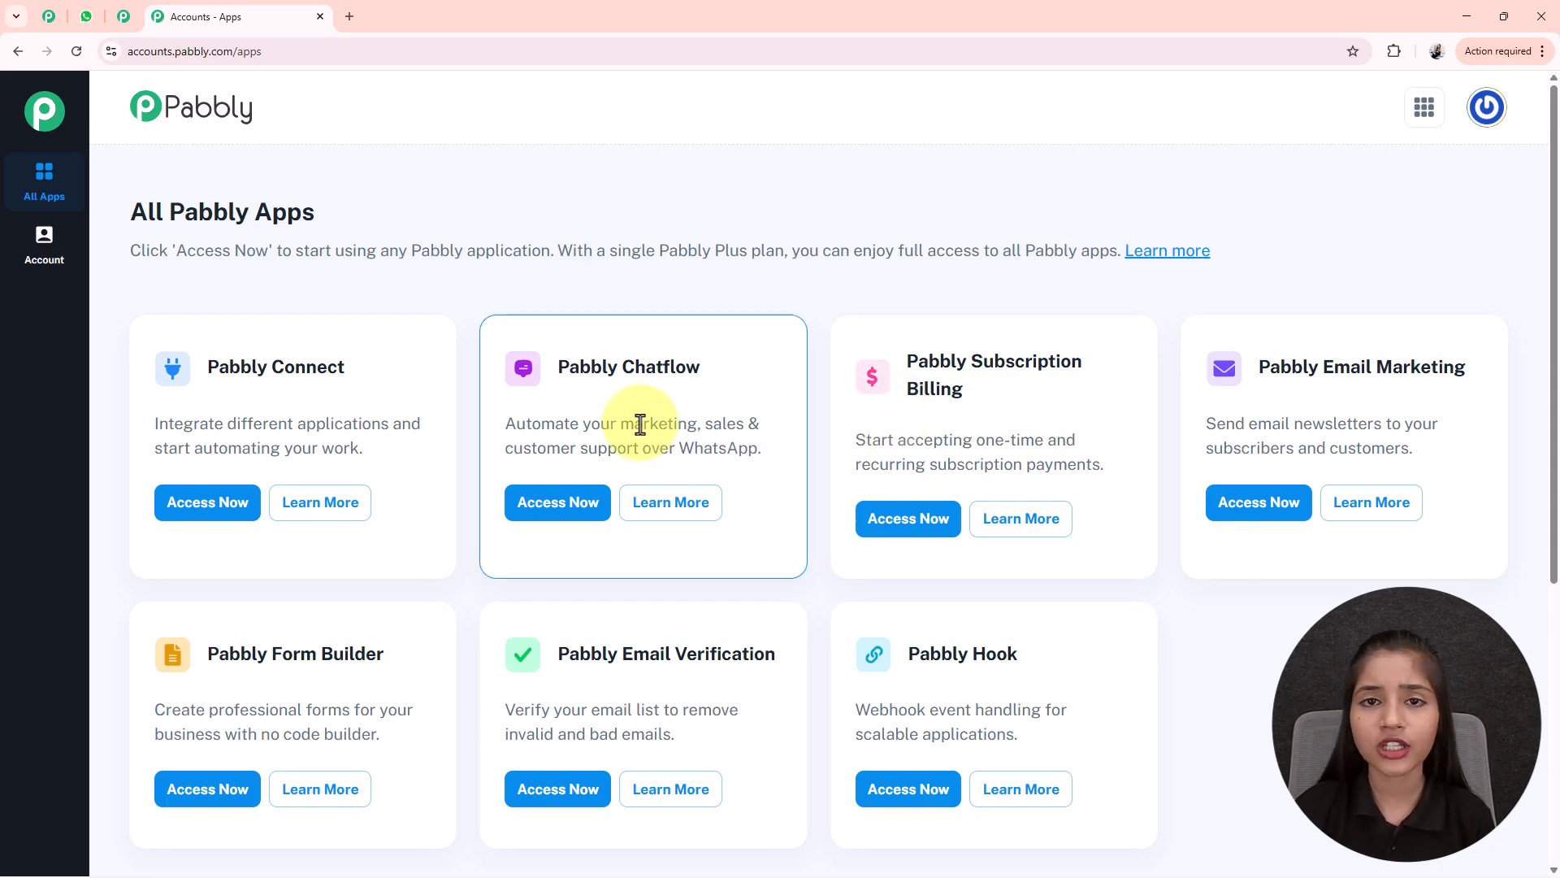
pyautogui.moveTo(557, 366); pyautogui.dragTo(743, 370)
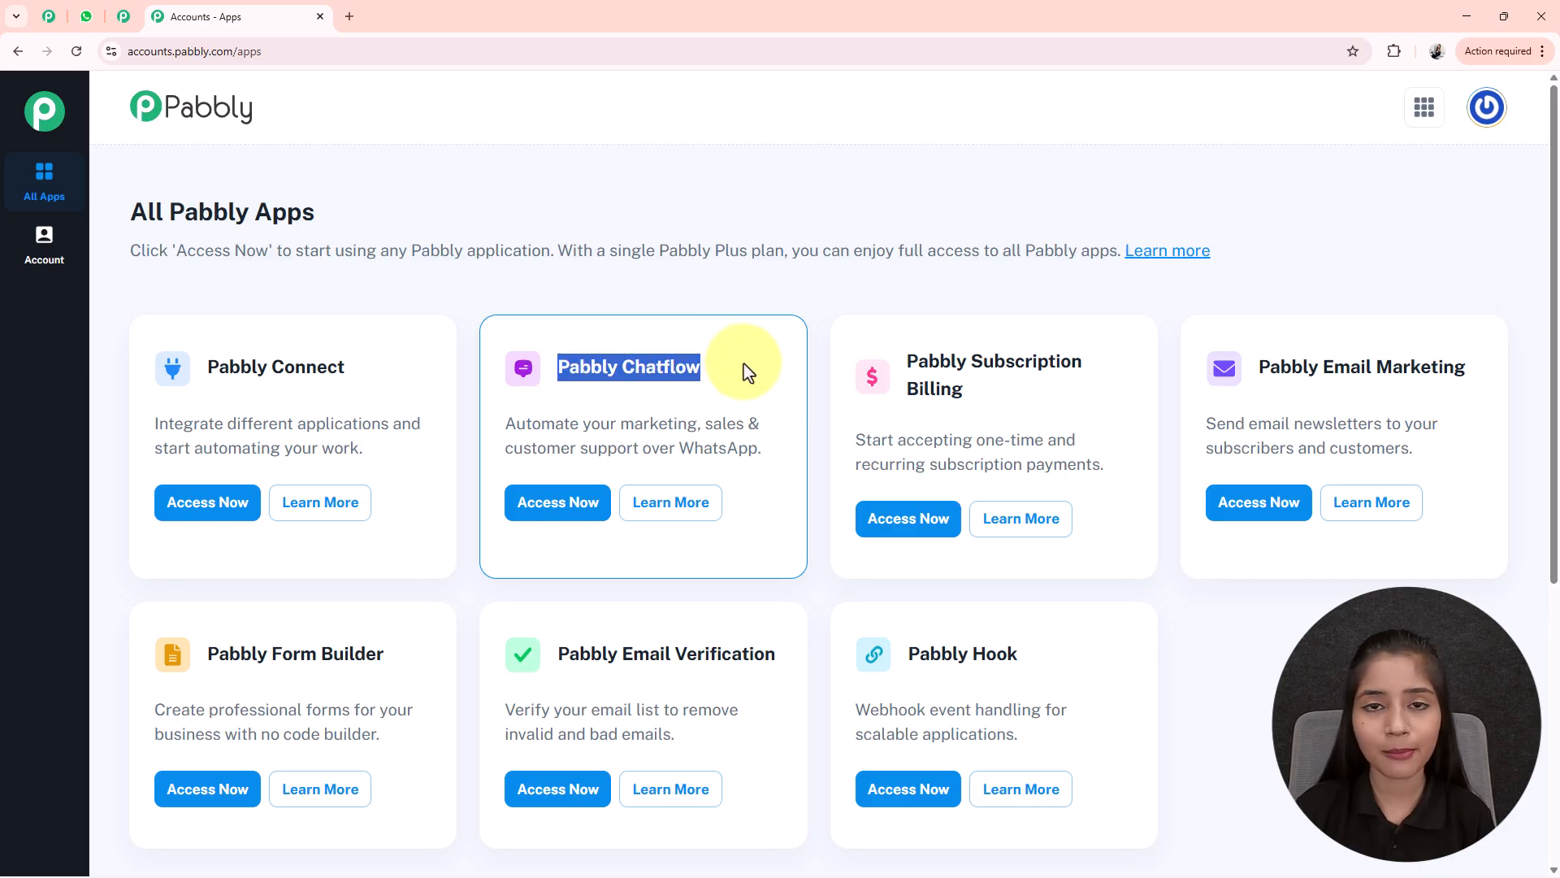
pyautogui.click(745, 372)
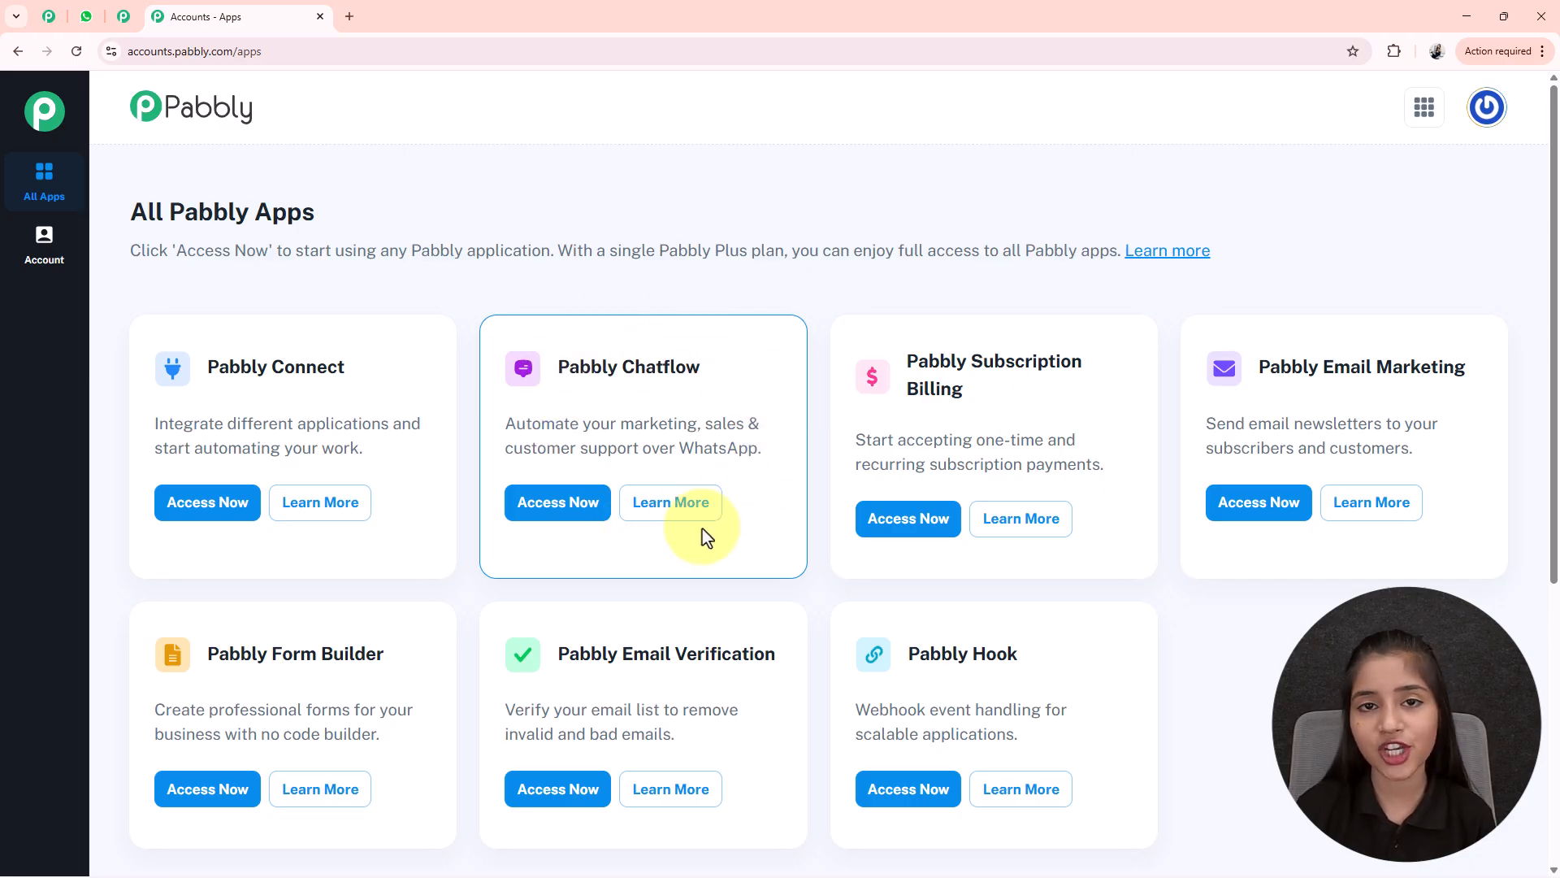
# - Open the Chatflow dashboard and review its 3 WhatsApp numbers and 31931 credits
pyautogui.click(577, 513)
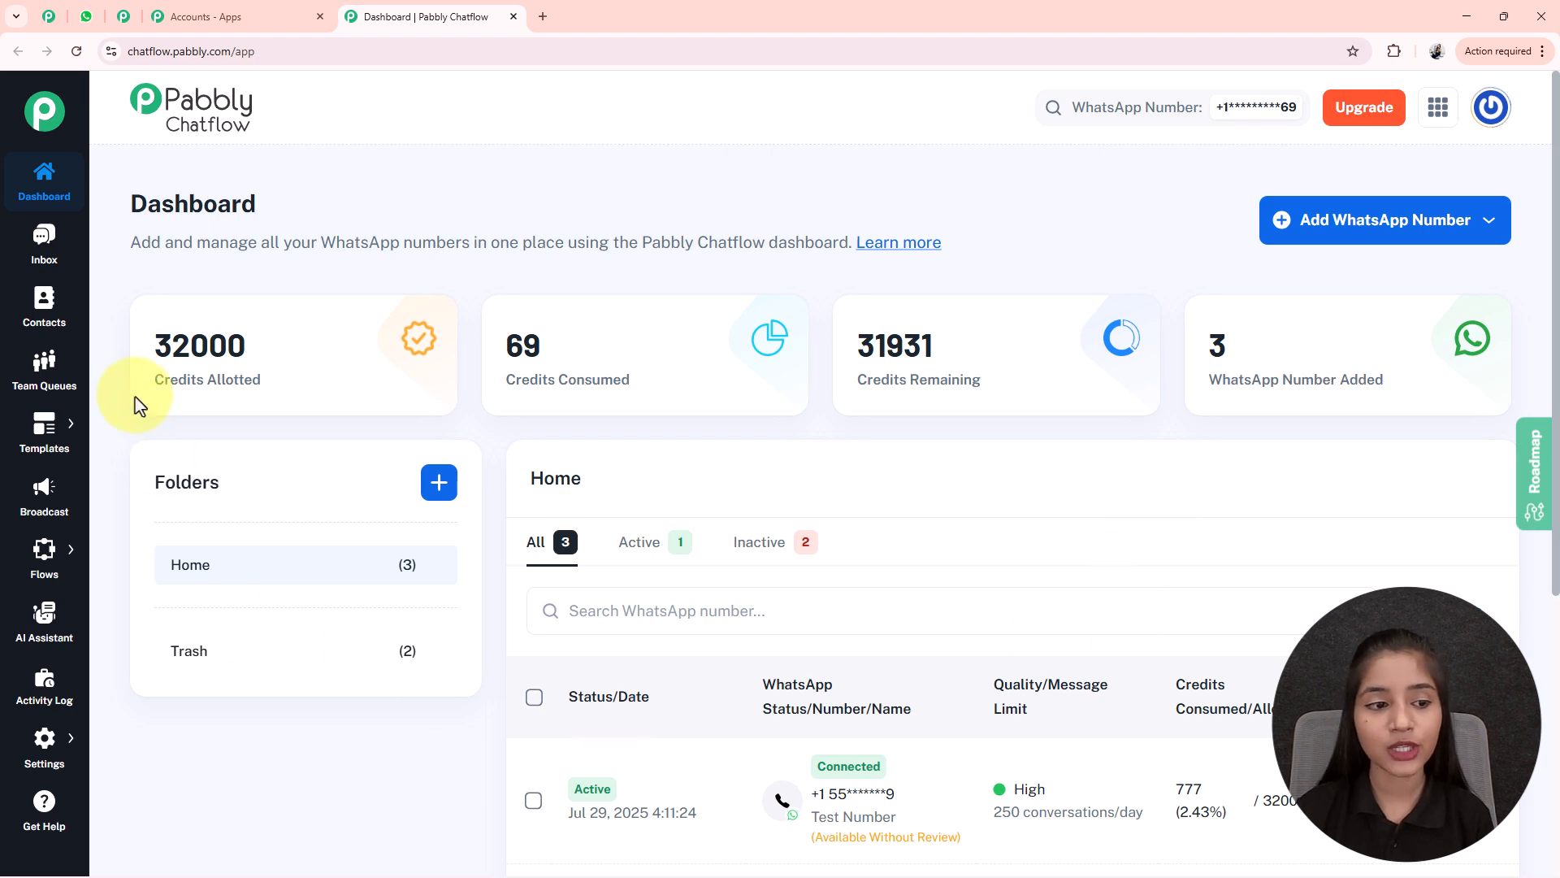
pyautogui.moveTo(870, 374); pyautogui.dragTo(1007, 363)
pyautogui.moveTo(1232, 373); pyautogui.dragTo(1399, 364)
pyautogui.click(1400, 363)
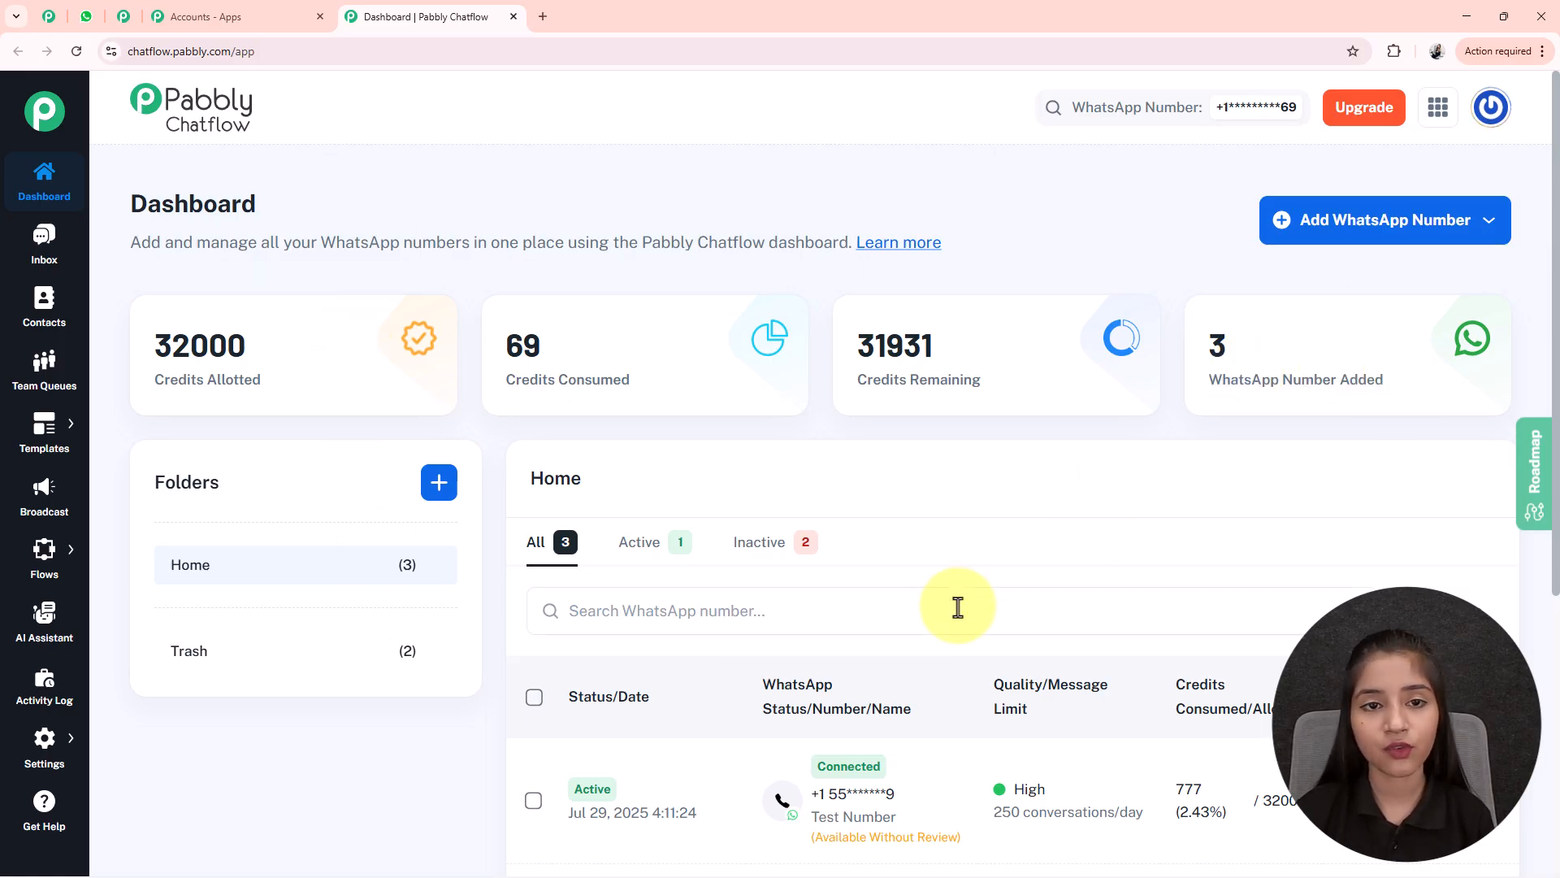
pyautogui.click(1399, 250)
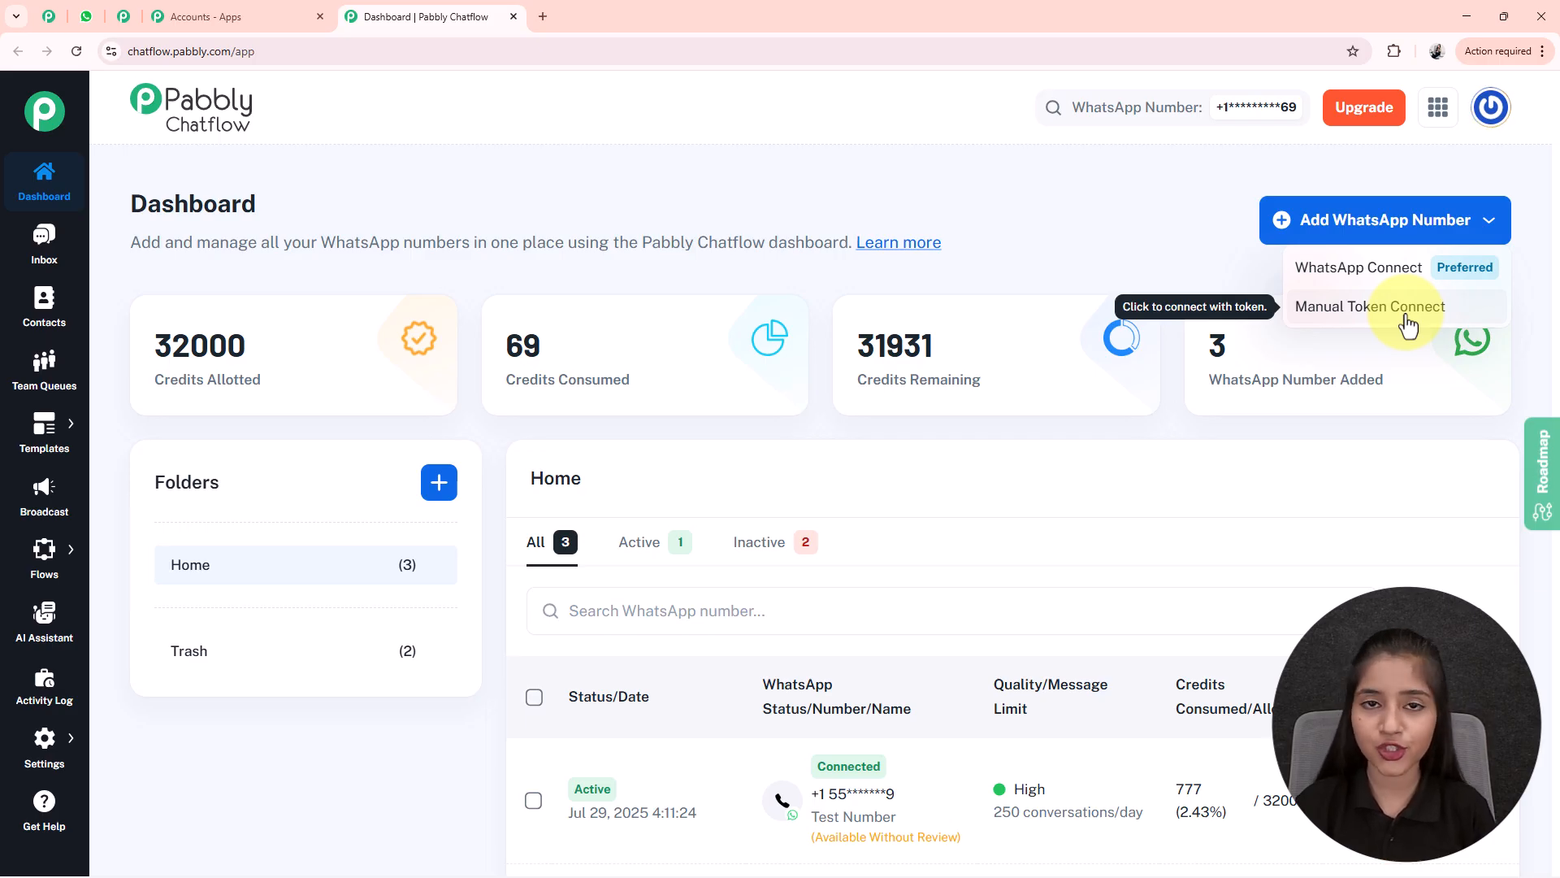
pyautogui.click(770, 384)
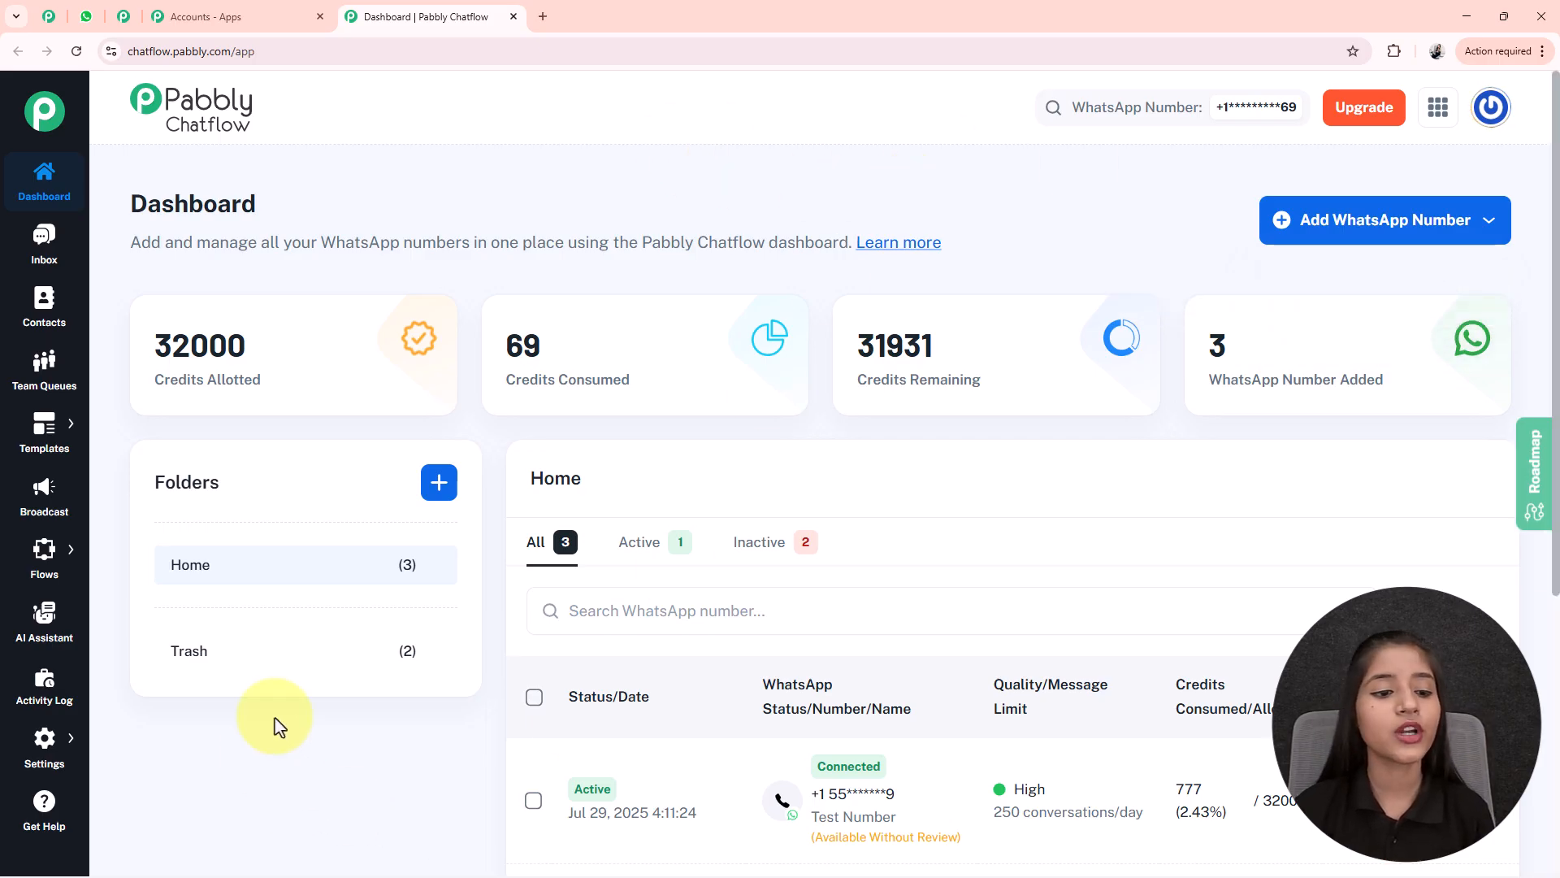
pyautogui.scroll(-2, 349, 501)
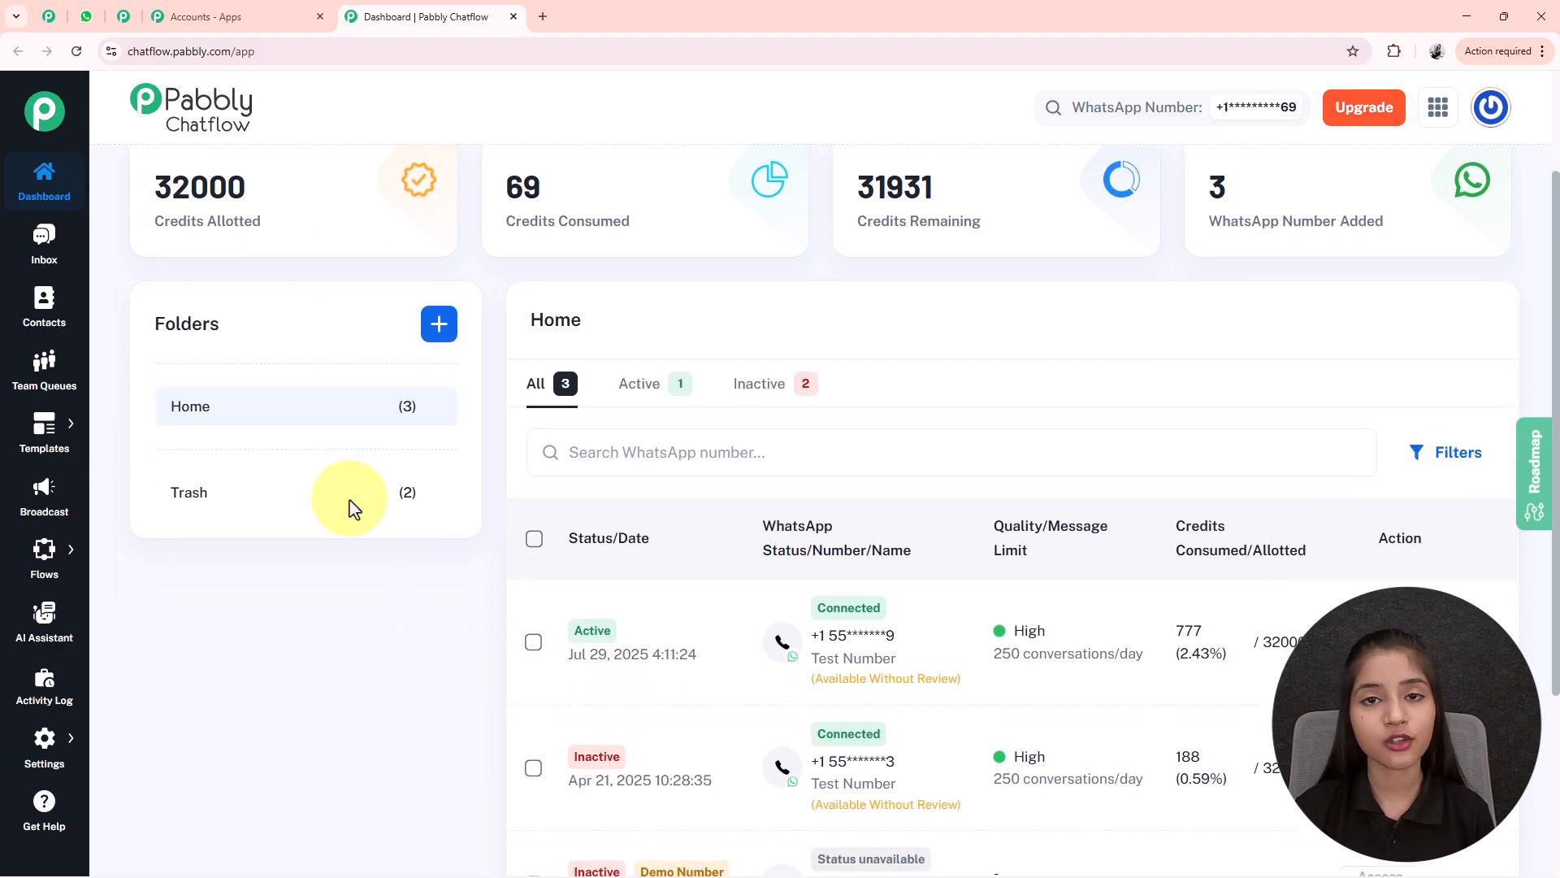
pyautogui.click(452, 334)
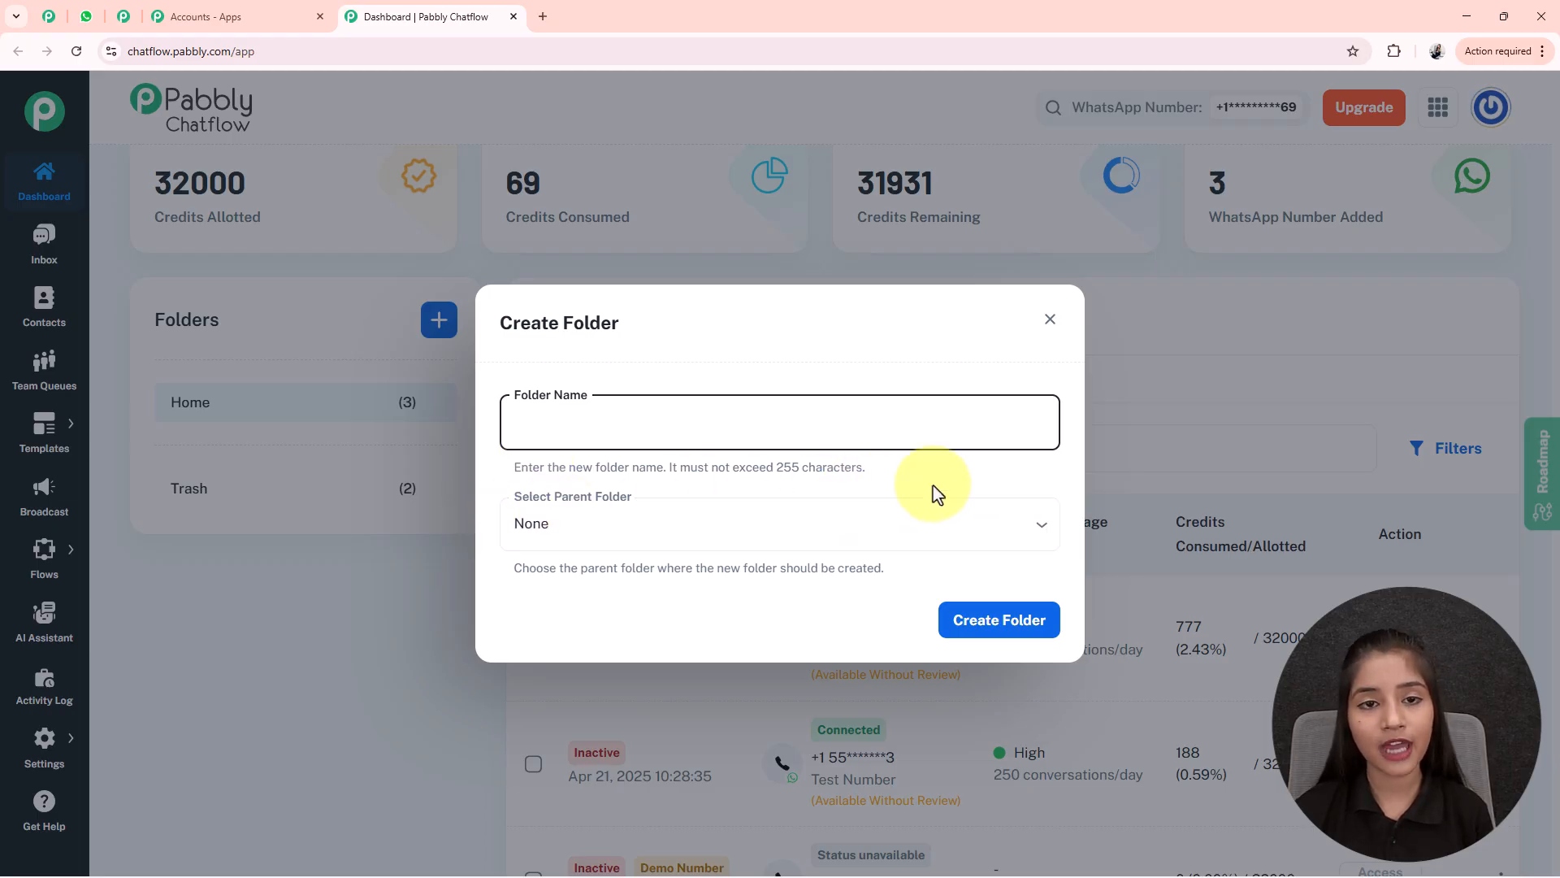
pyautogui.click(1048, 320)
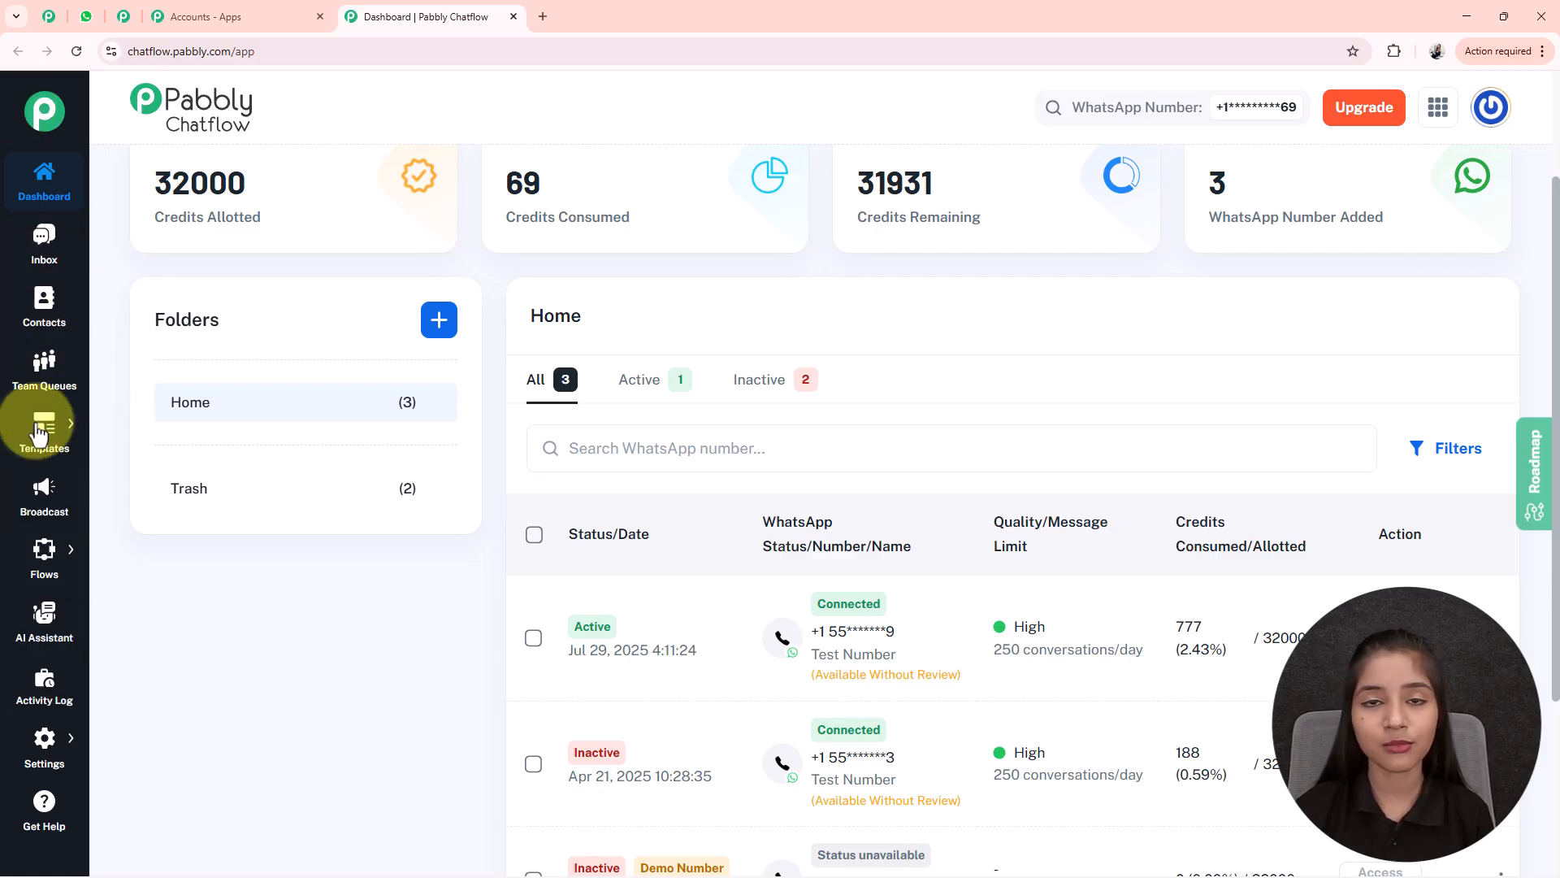
pyautogui.moveTo(2, 590)
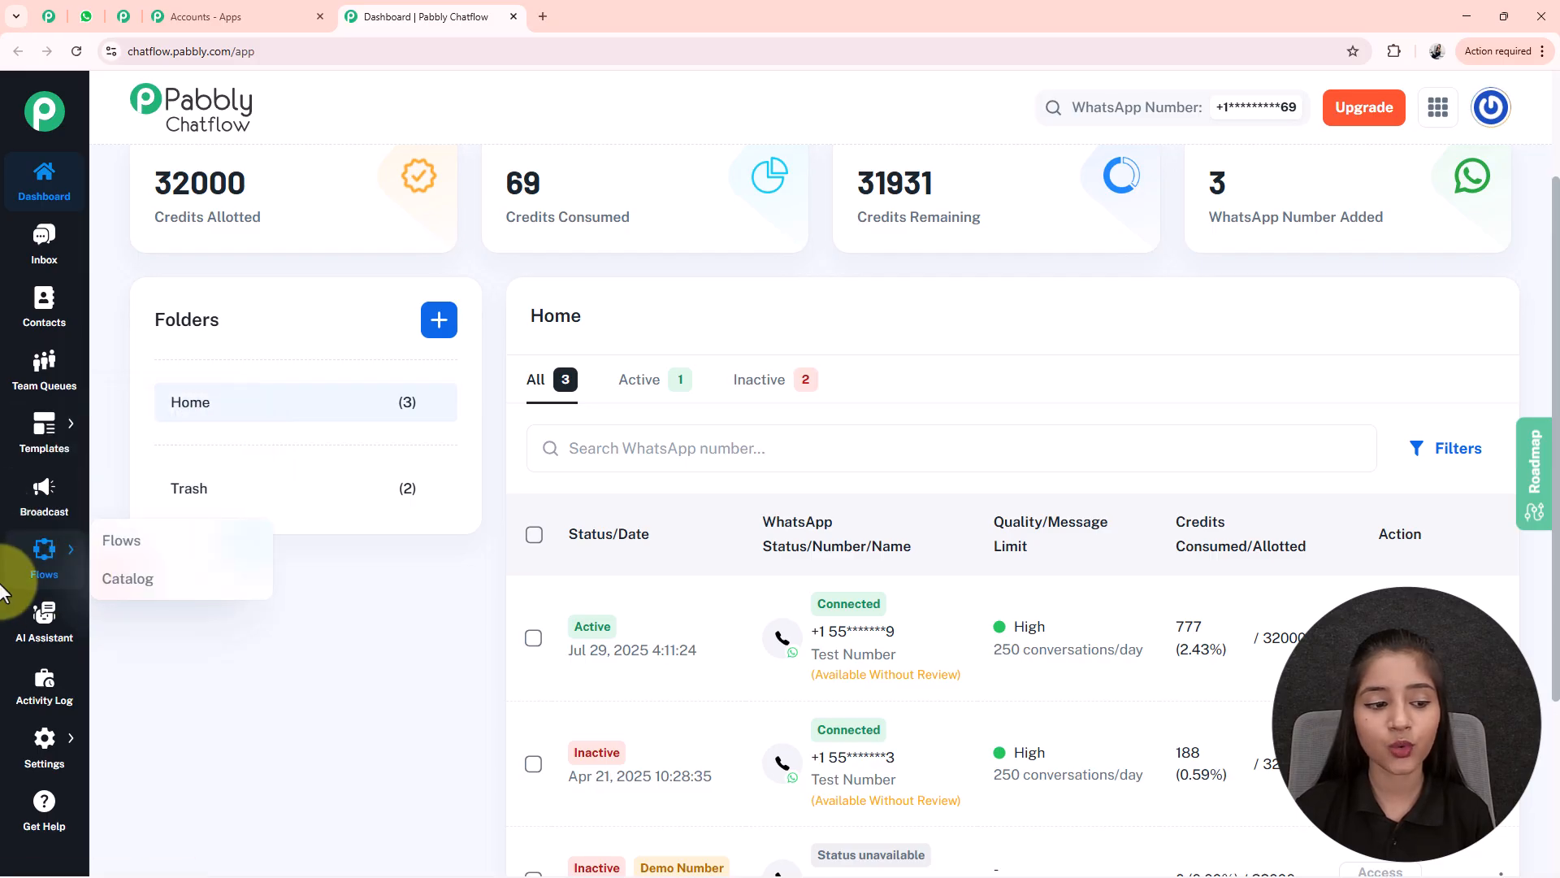
pyautogui.moveTo(71, 758)
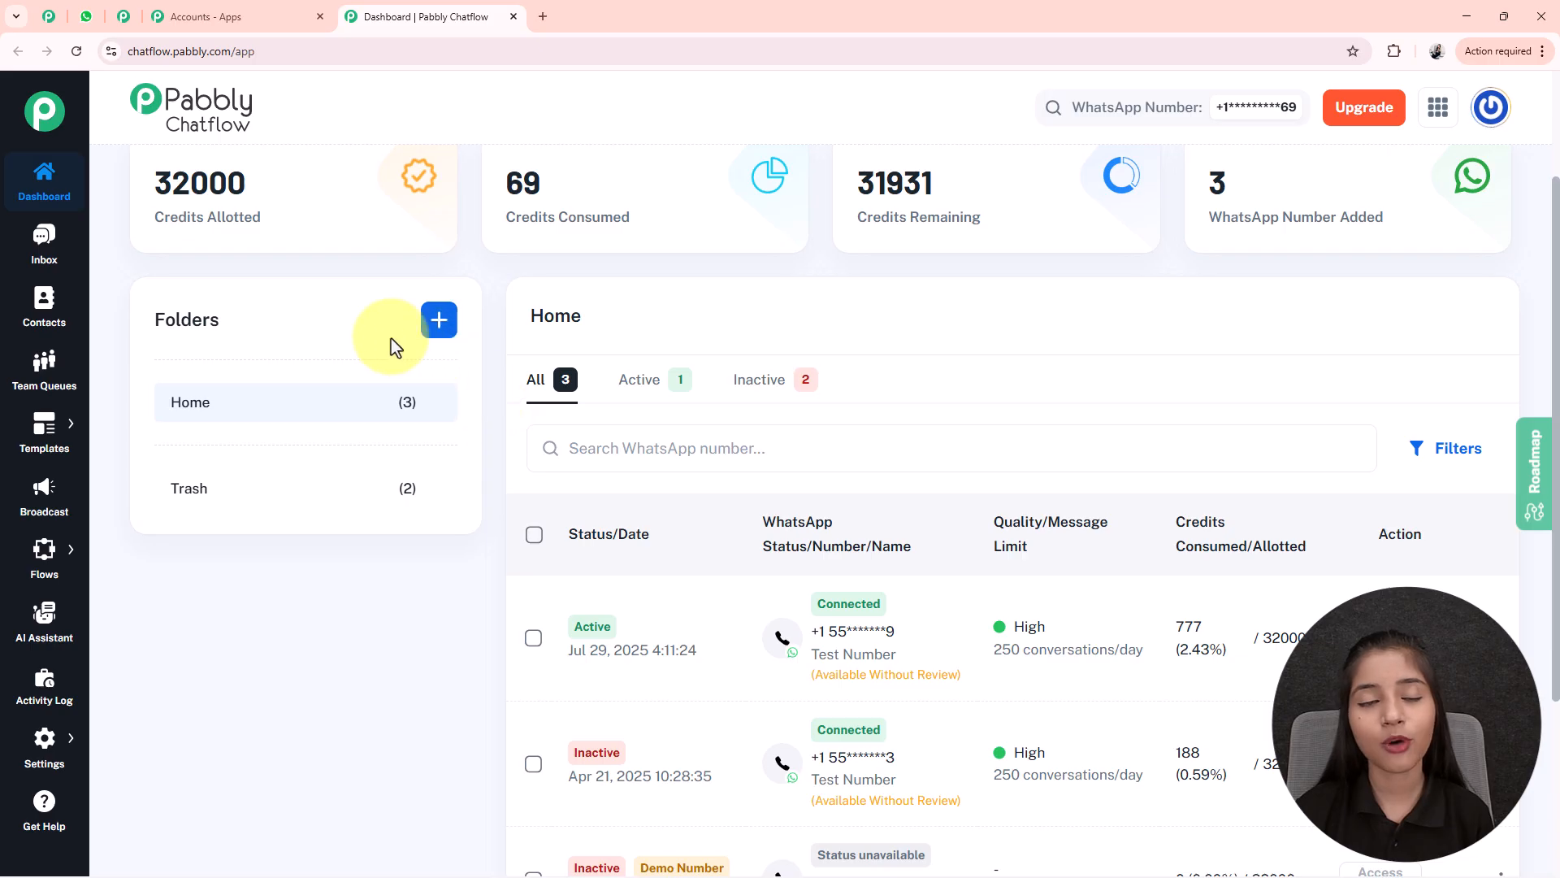
# - Go to Flows to show the Flow Builder with 74 flows, all inactive
pyautogui.moveTo(103, 567)
pyautogui.click(159, 542)
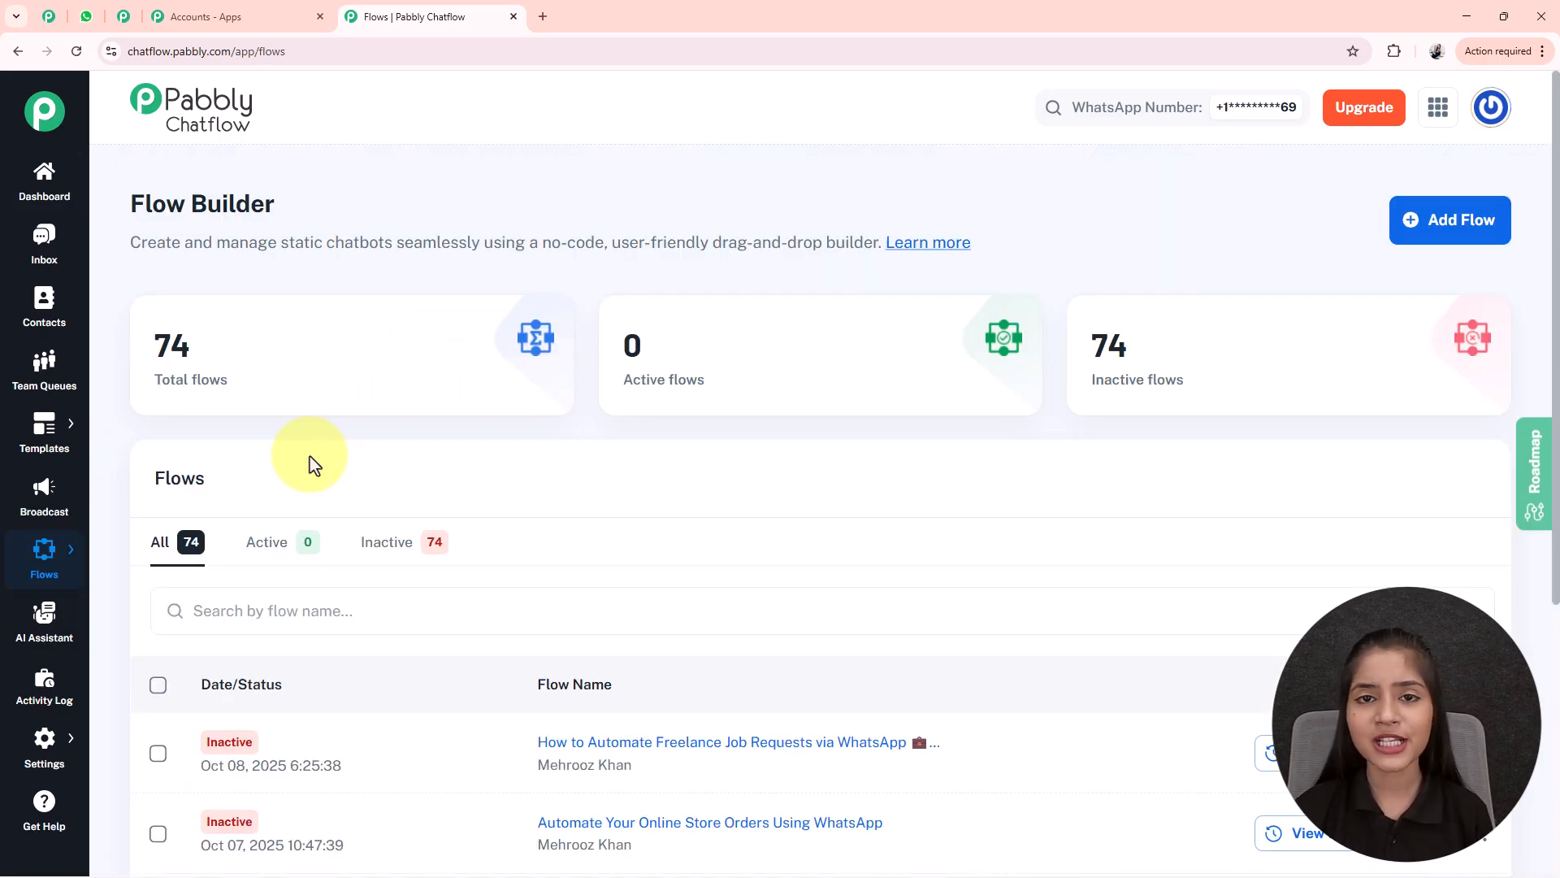
pyautogui.moveTo(115, 205); pyautogui.dragTo(423, 199)
pyautogui.click(422, 199)
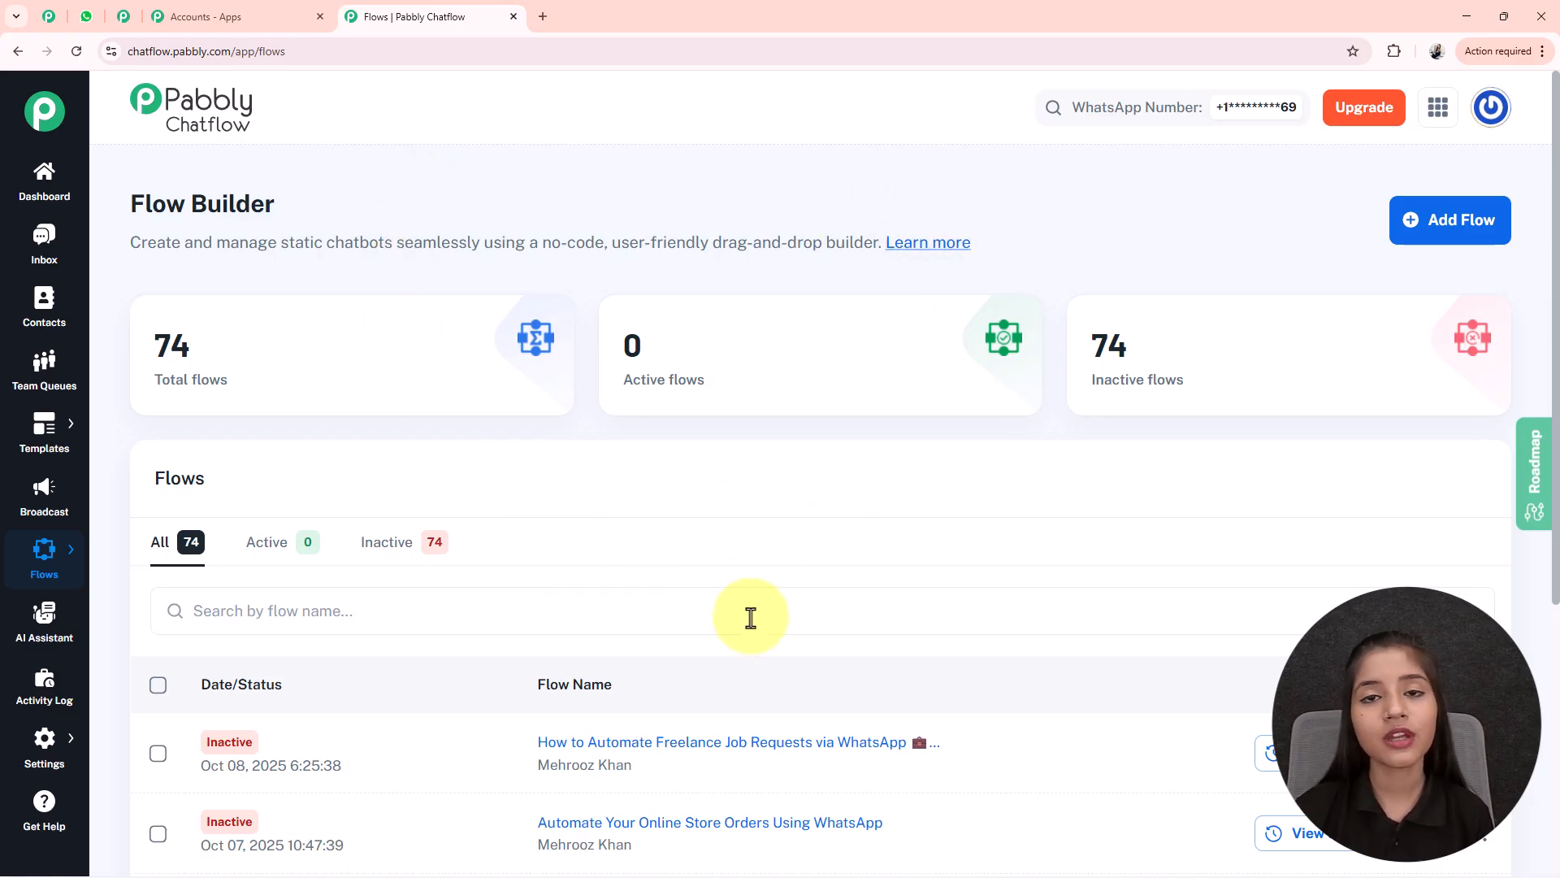
# - Add a new flow named 'Automate Clinic Appointments on WhatsApp in just 15 Minutes'
pyautogui.click(1452, 227)
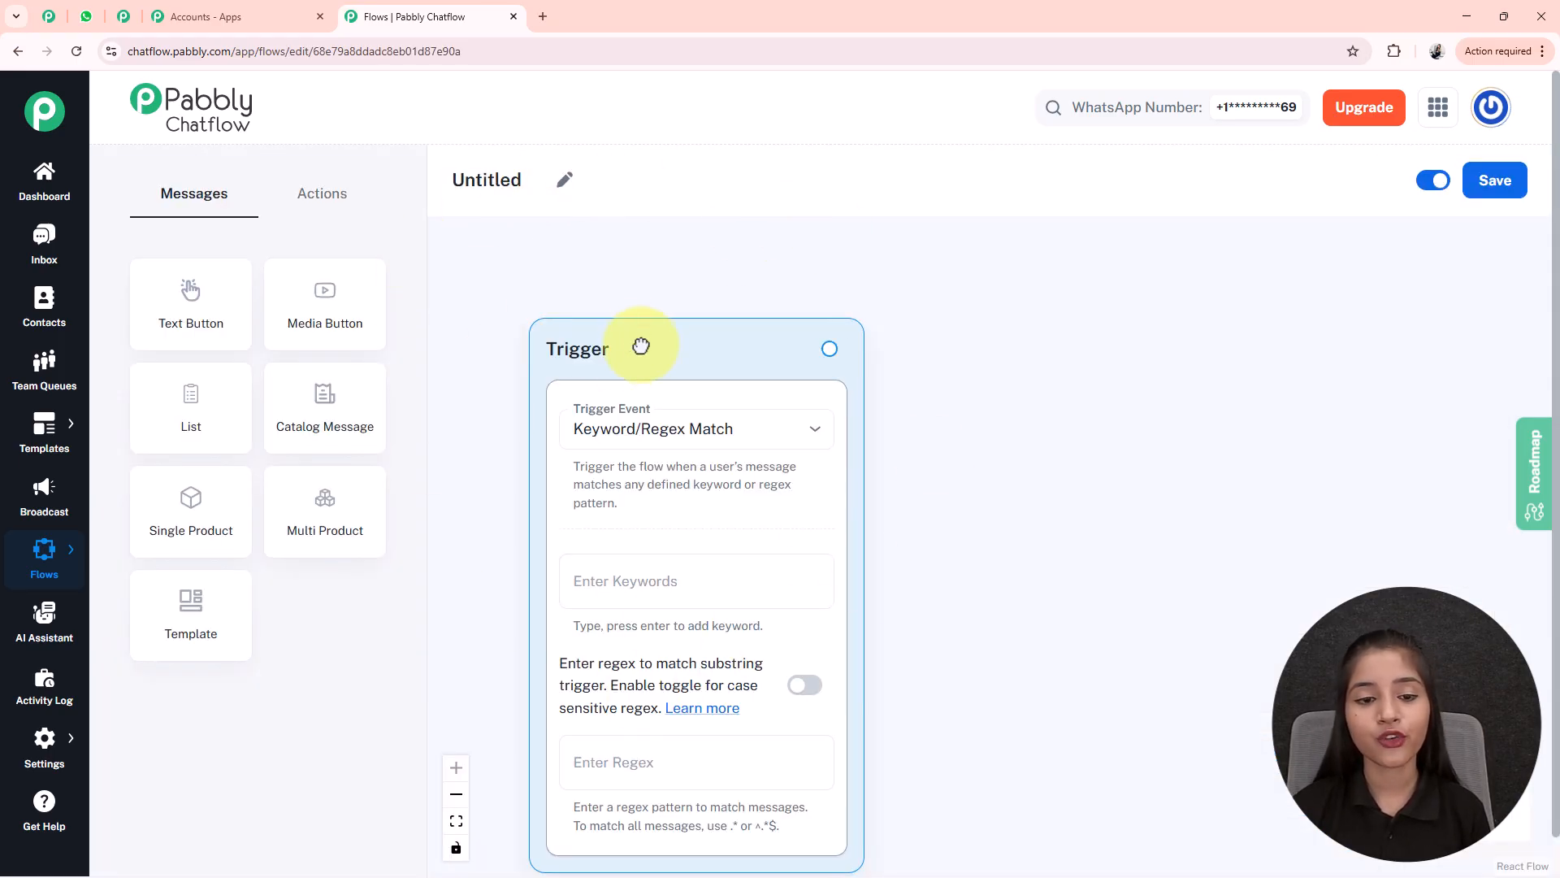
pyautogui.moveTo(638, 348); pyautogui.dragTo(647, 271)
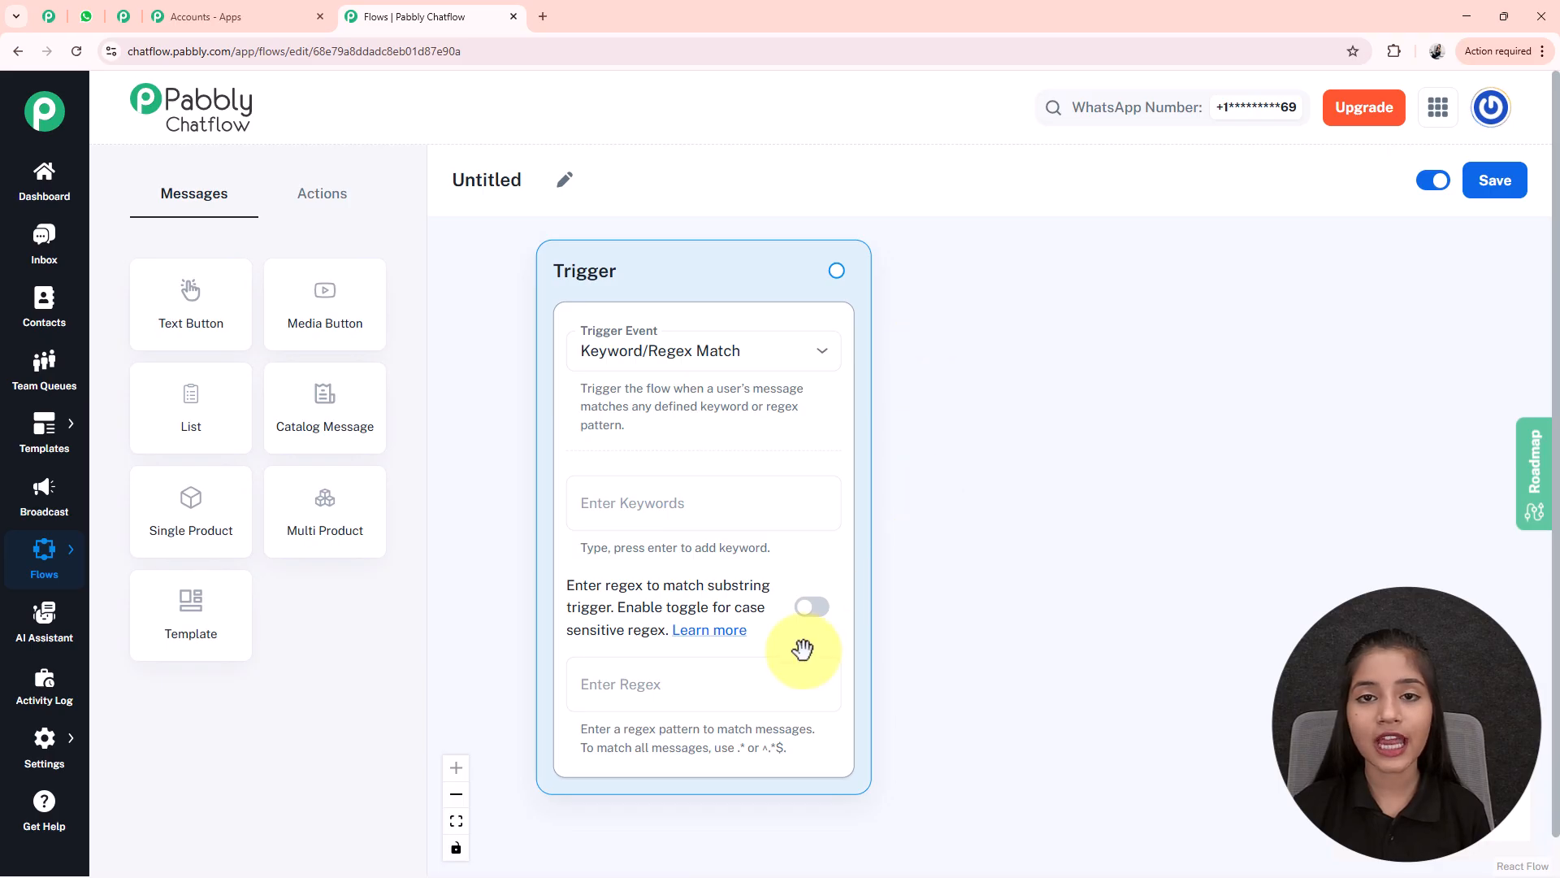
pyautogui.click(564, 178)
pyautogui.moveTo(543, 187); pyautogui.dragTo(417, 216)
pyautogui.write('Automate Clinic Appointments on WhatsApp in just 15 Minutes 📔 💬')
pyautogui.press('Return')
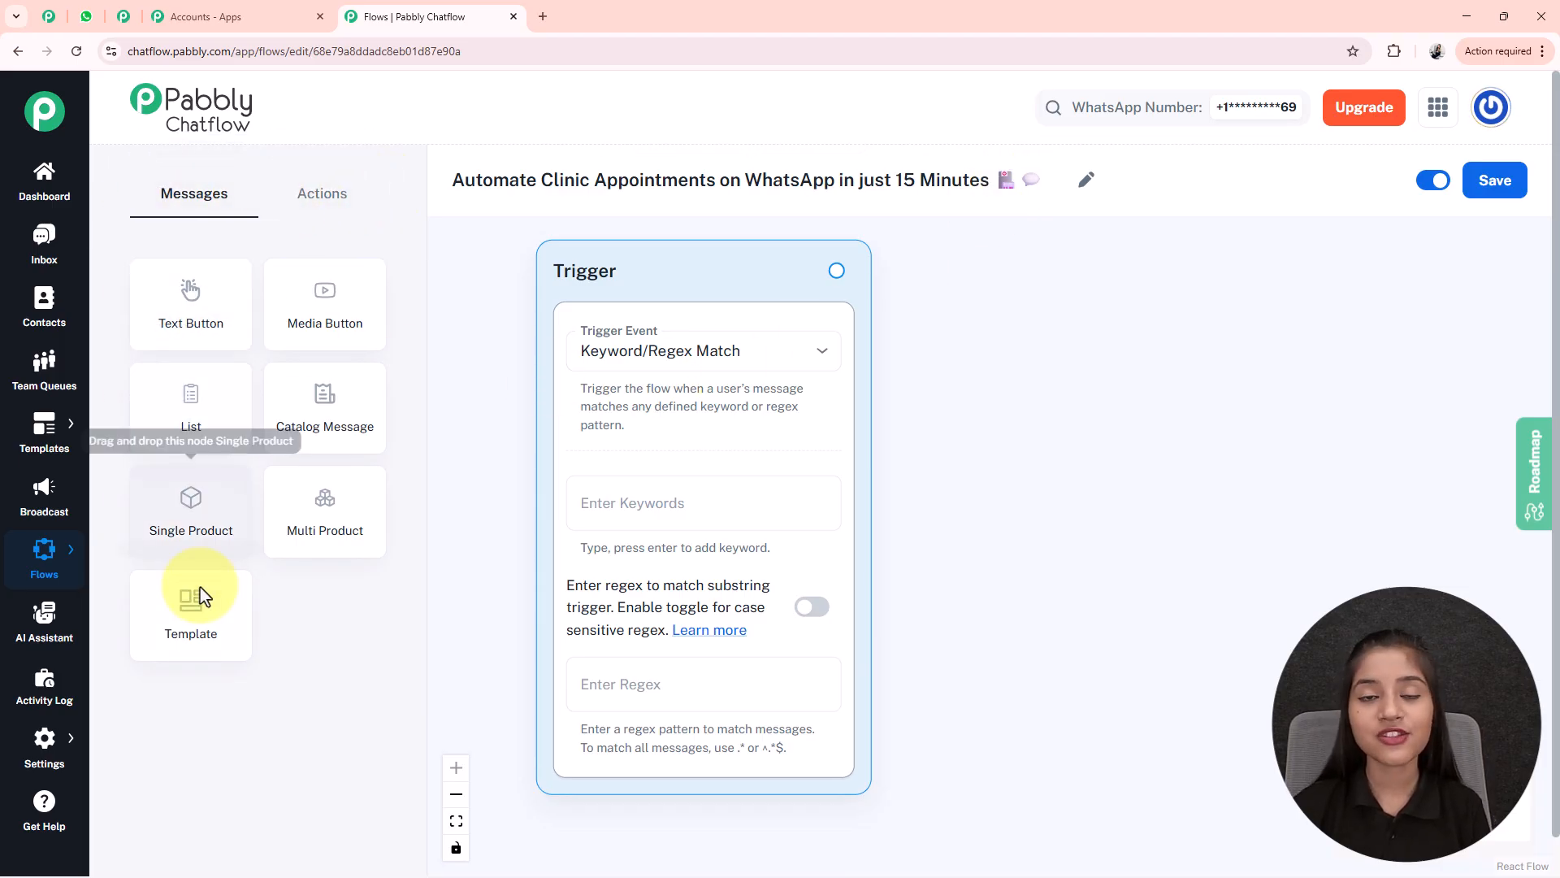
pyautogui.click(321, 196)
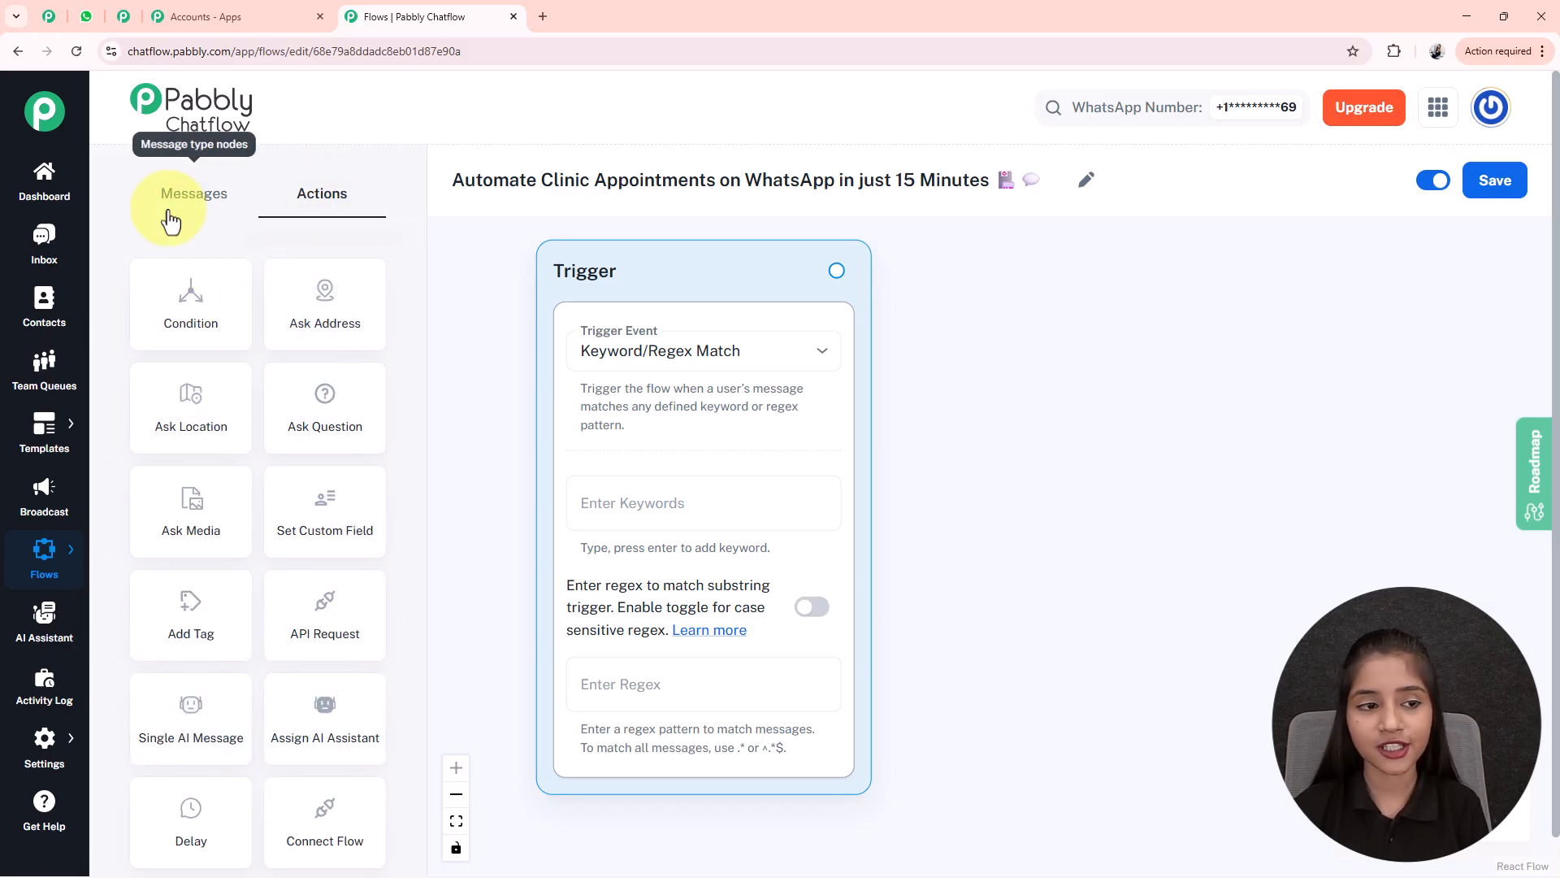
pyautogui.click(168, 199)
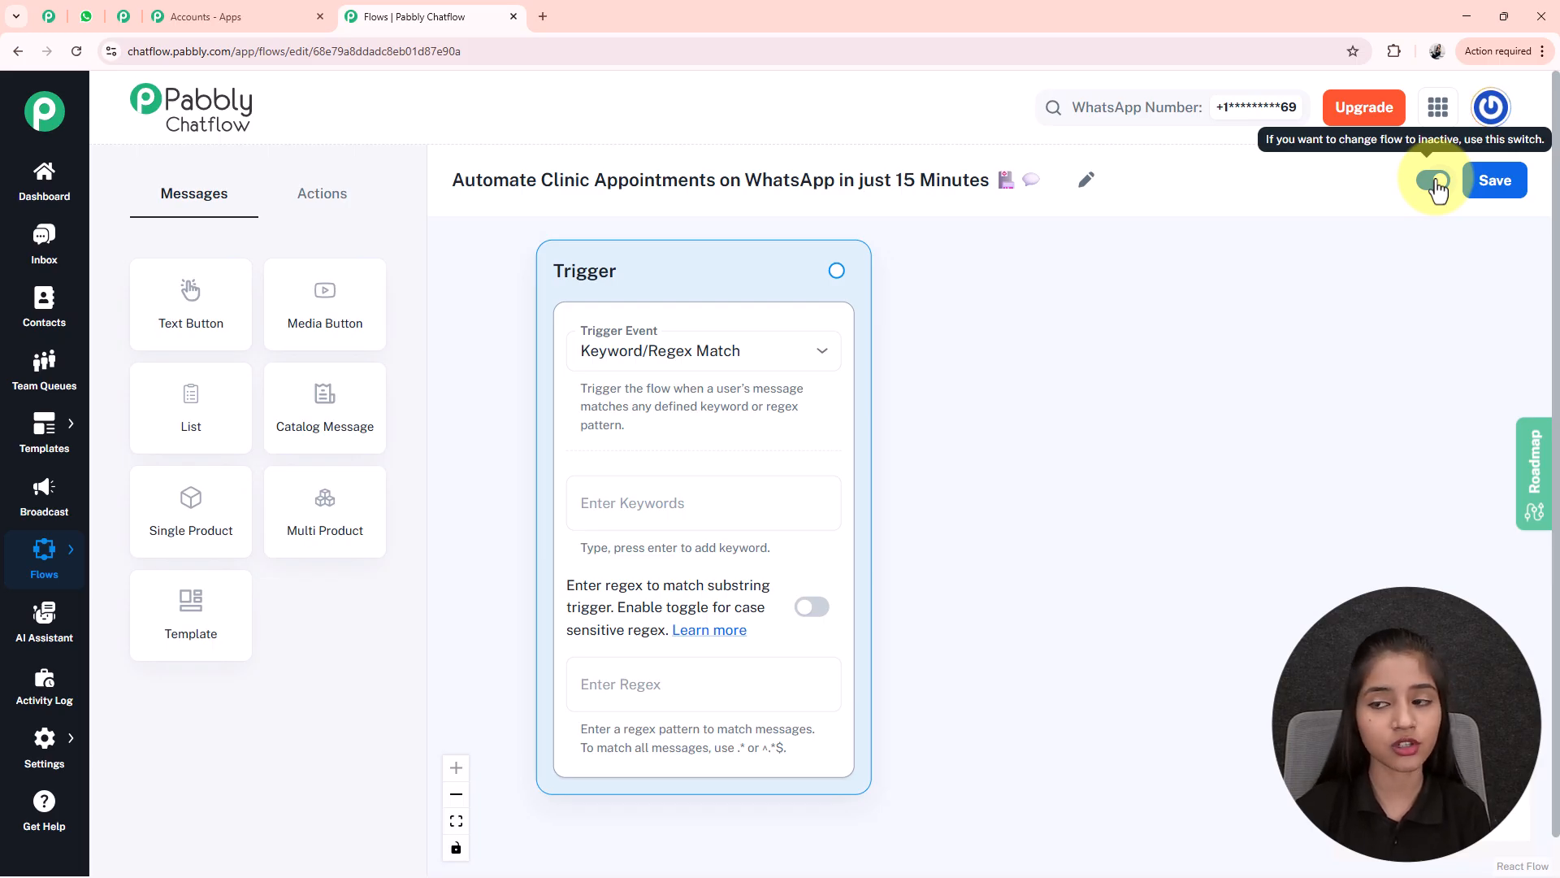
# - Save the flow and set its trigger to Keyword/Regex Match with case-sensitive regex off
pyautogui.click(1500, 193)
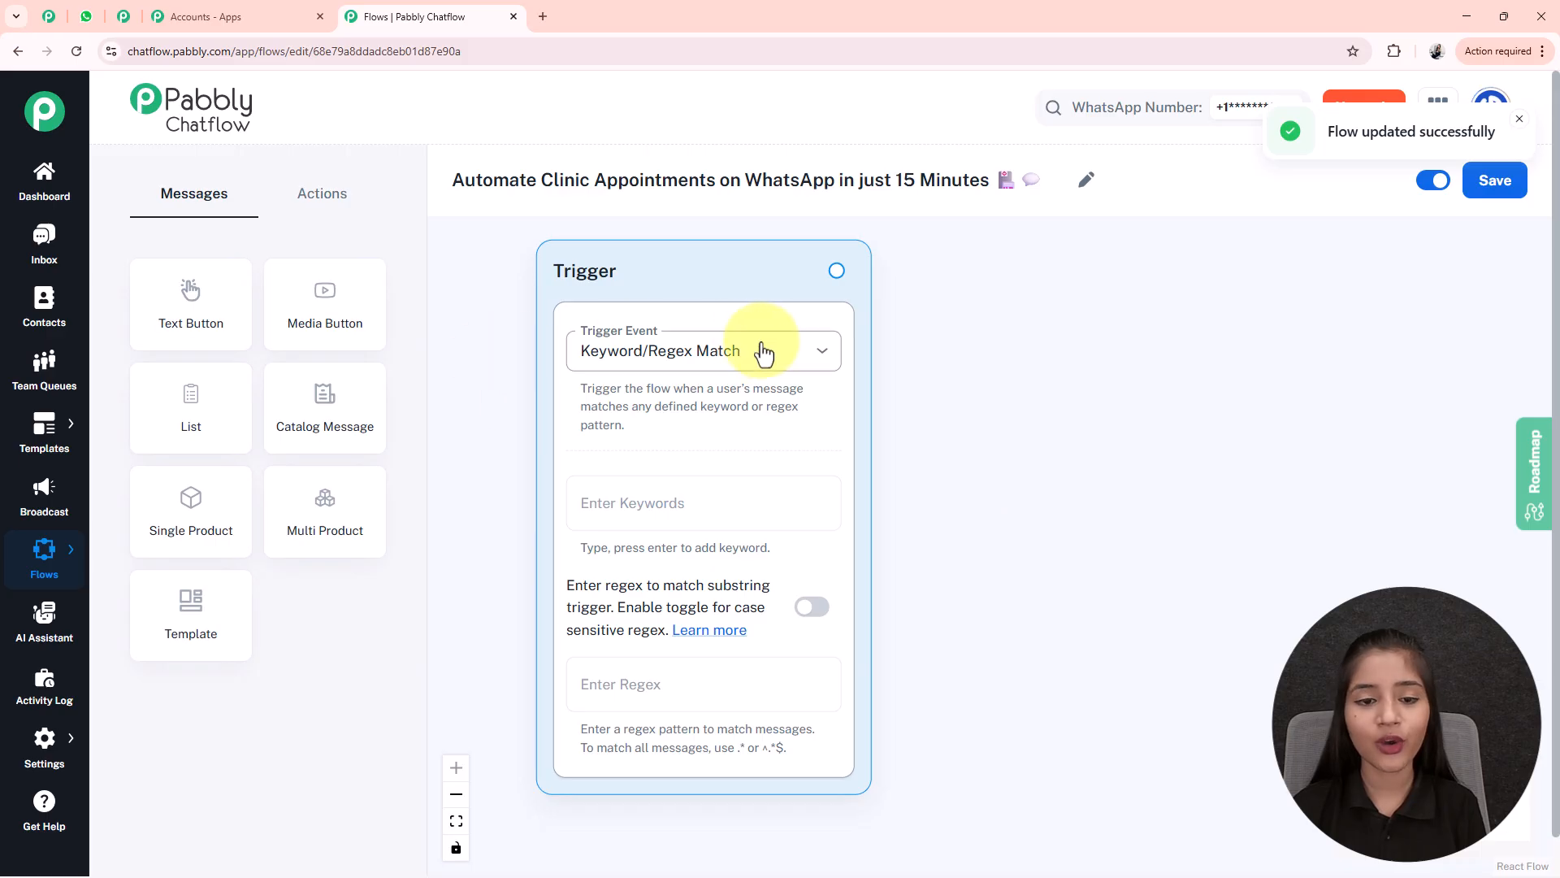
pyautogui.click(677, 358)
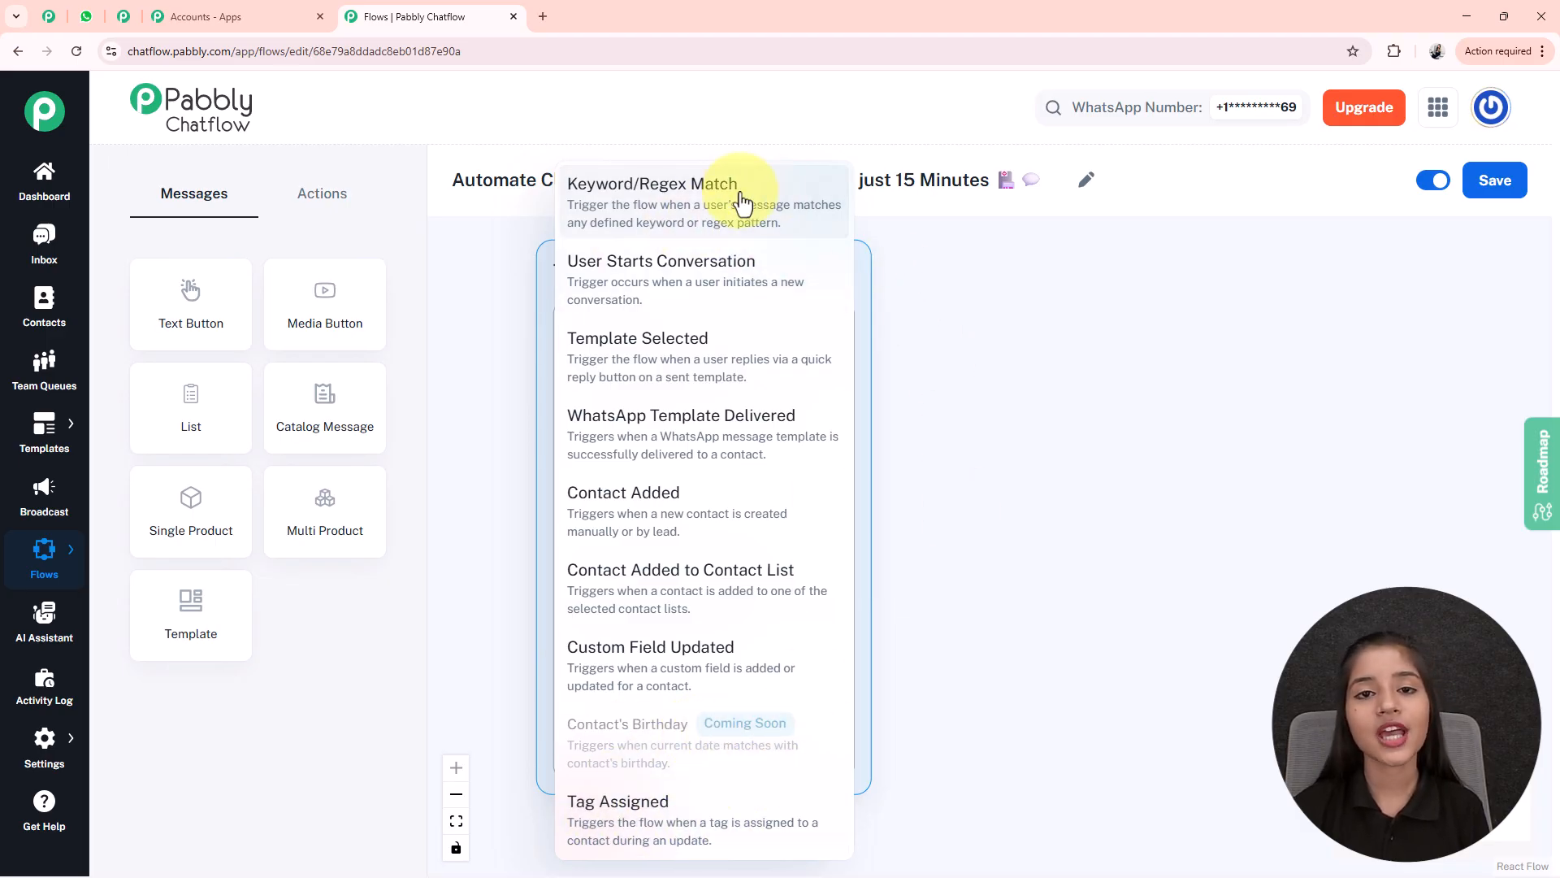
pyautogui.click(654, 222)
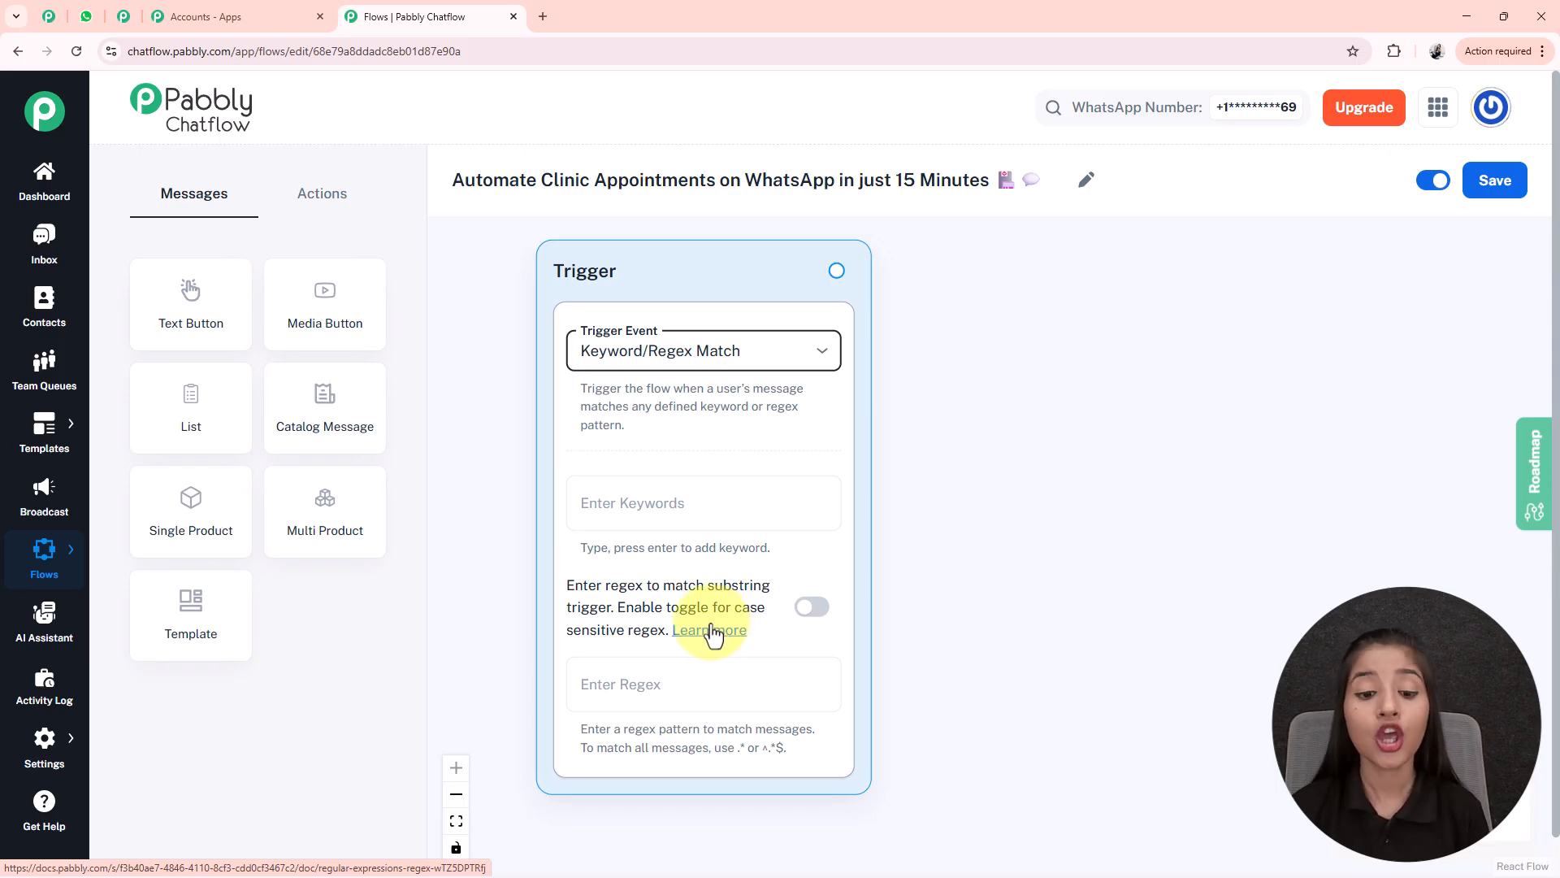
pyautogui.click(810, 611)
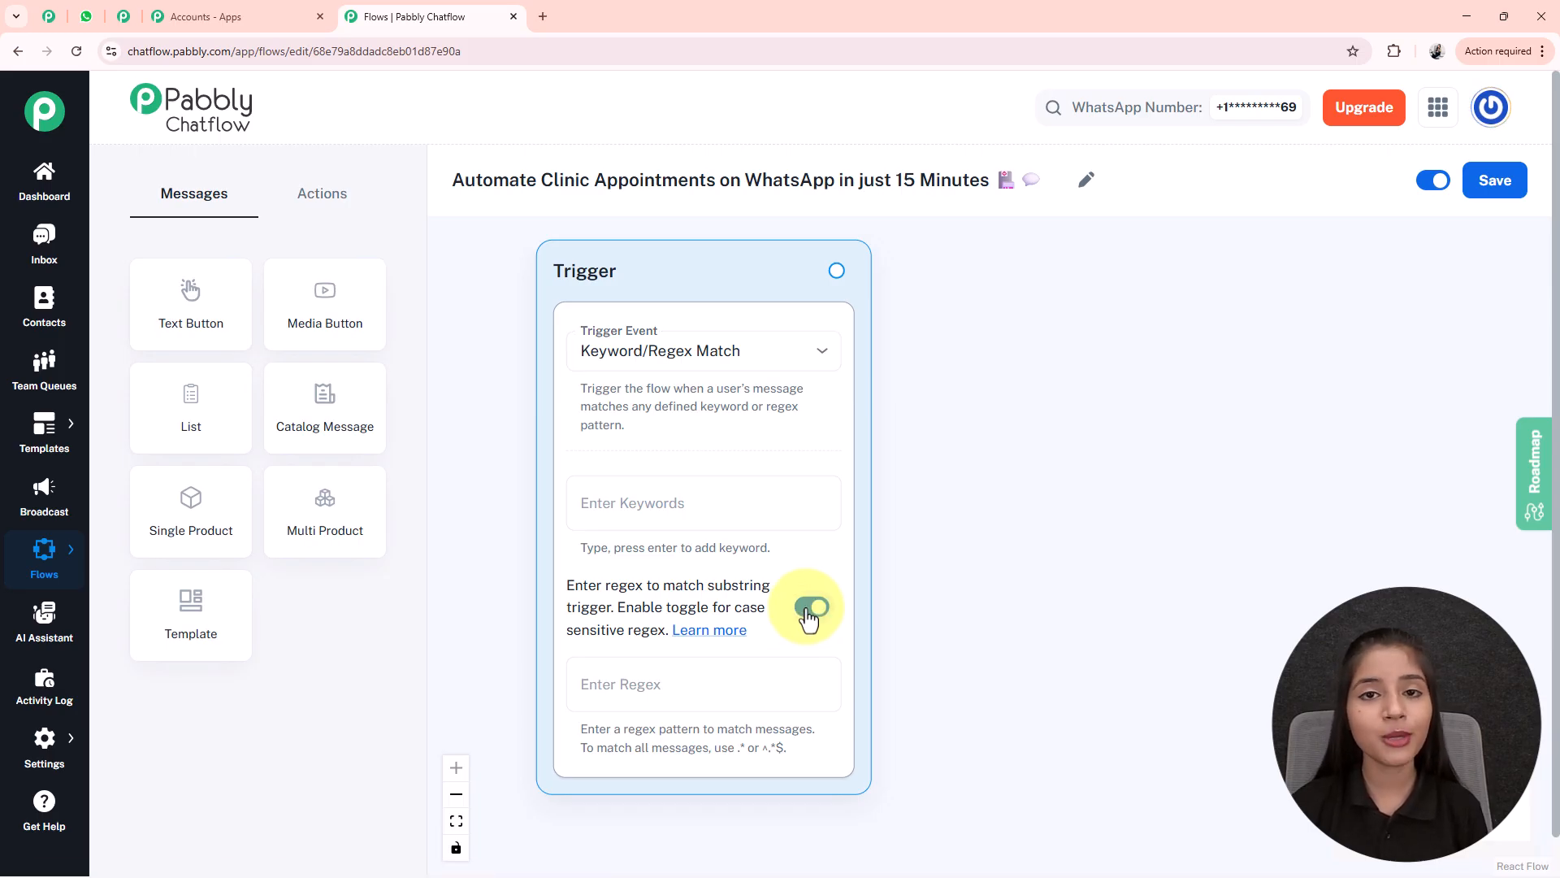
pyautogui.click(809, 611)
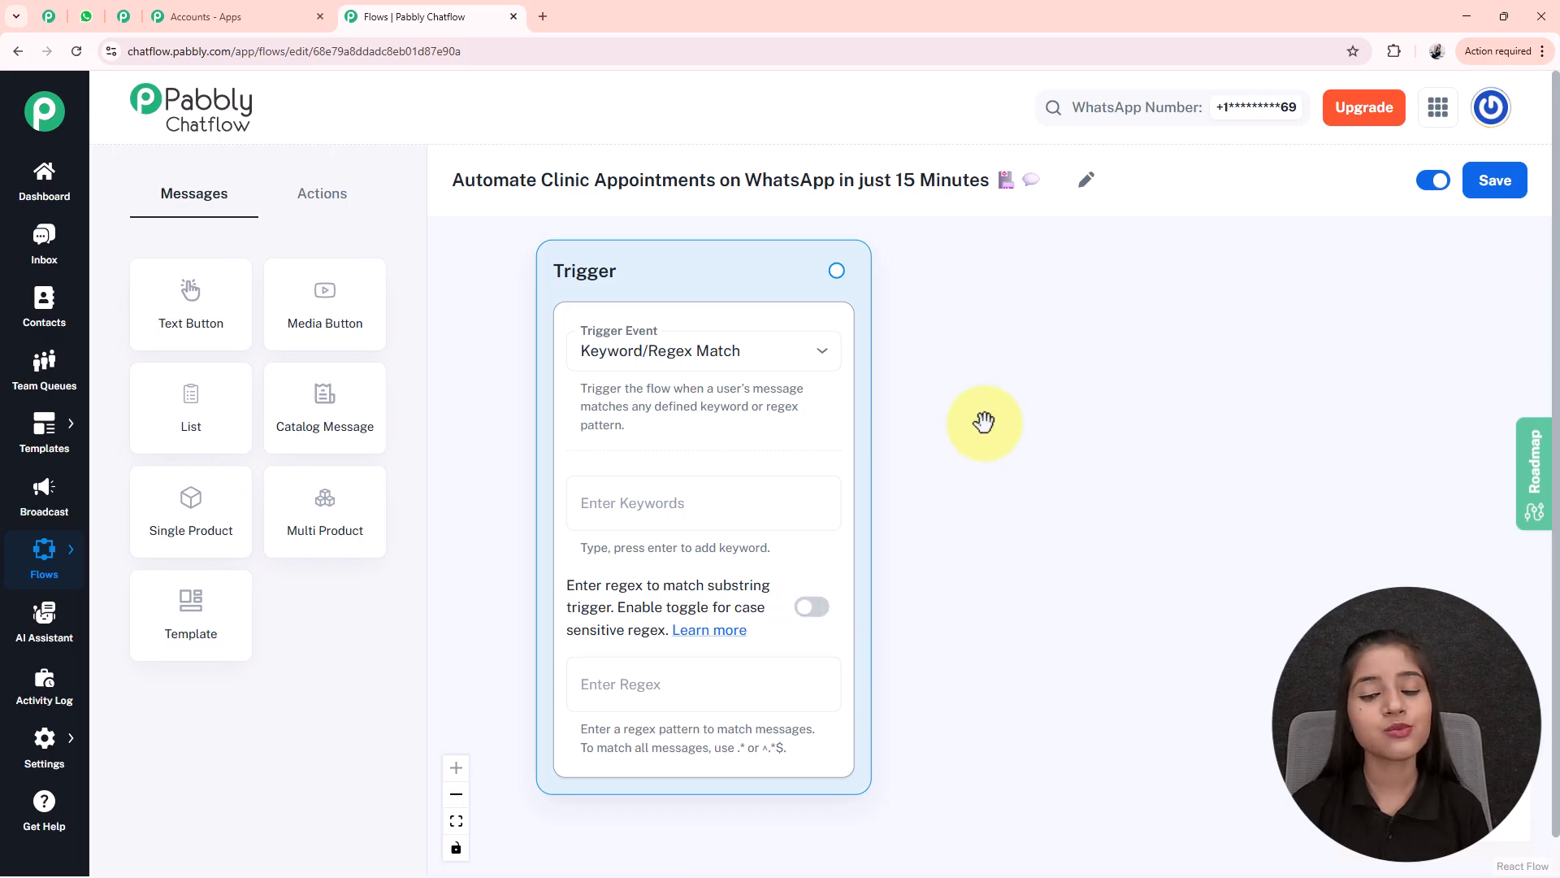
pyautogui.click(703, 513)
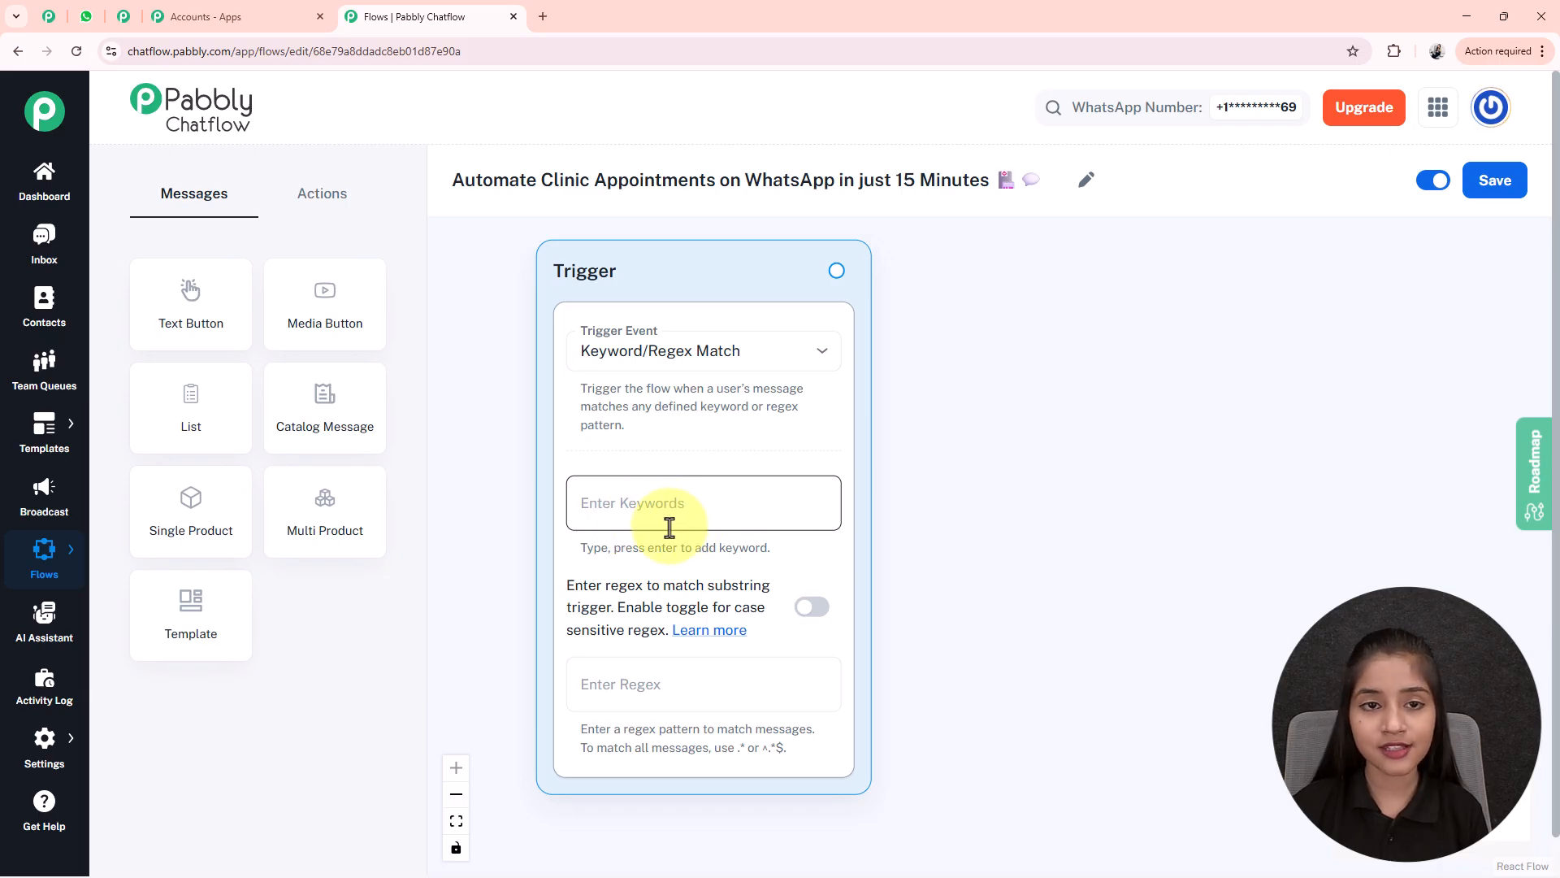
# - Add Book Appointment, Schedule Appointment and Doctor appointment as trigger keywords
pyautogui.write('Book Appointment')
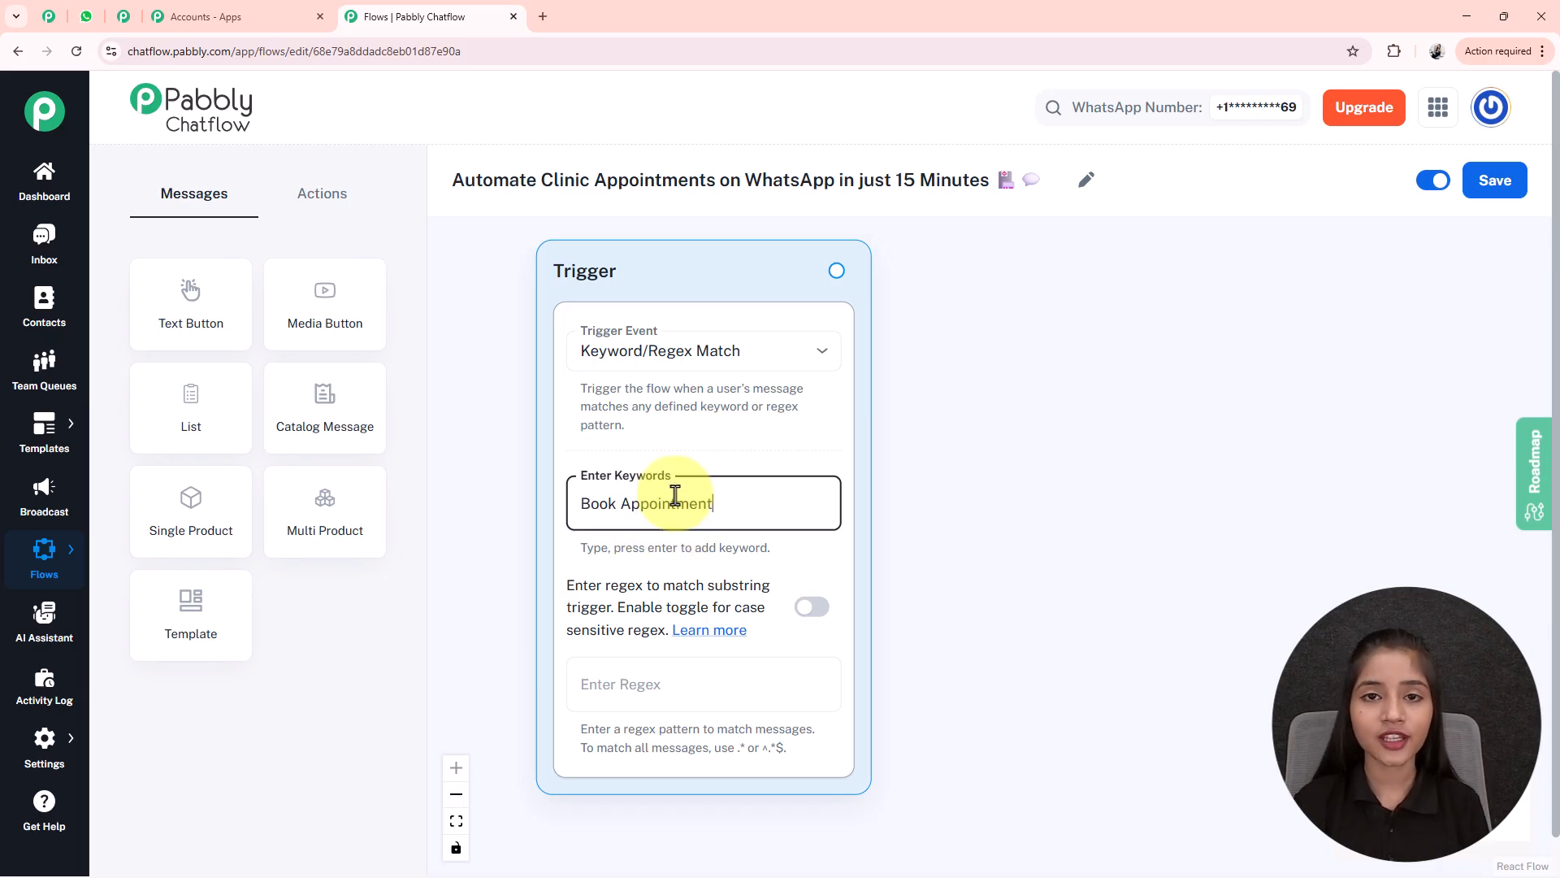
pyautogui.press('Return')
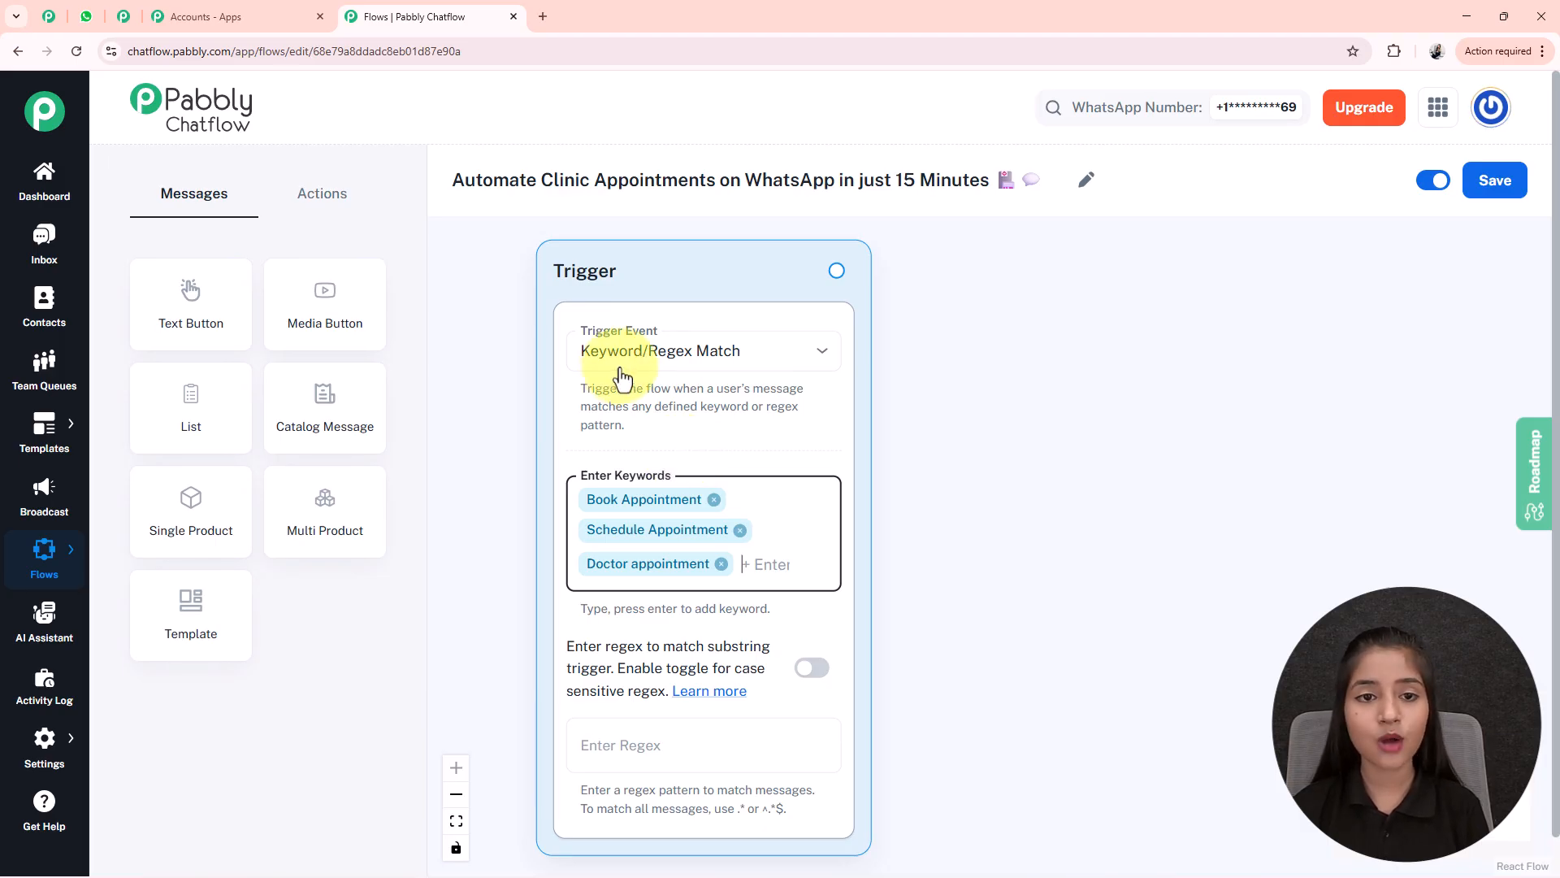
pyautogui.click(807, 562)
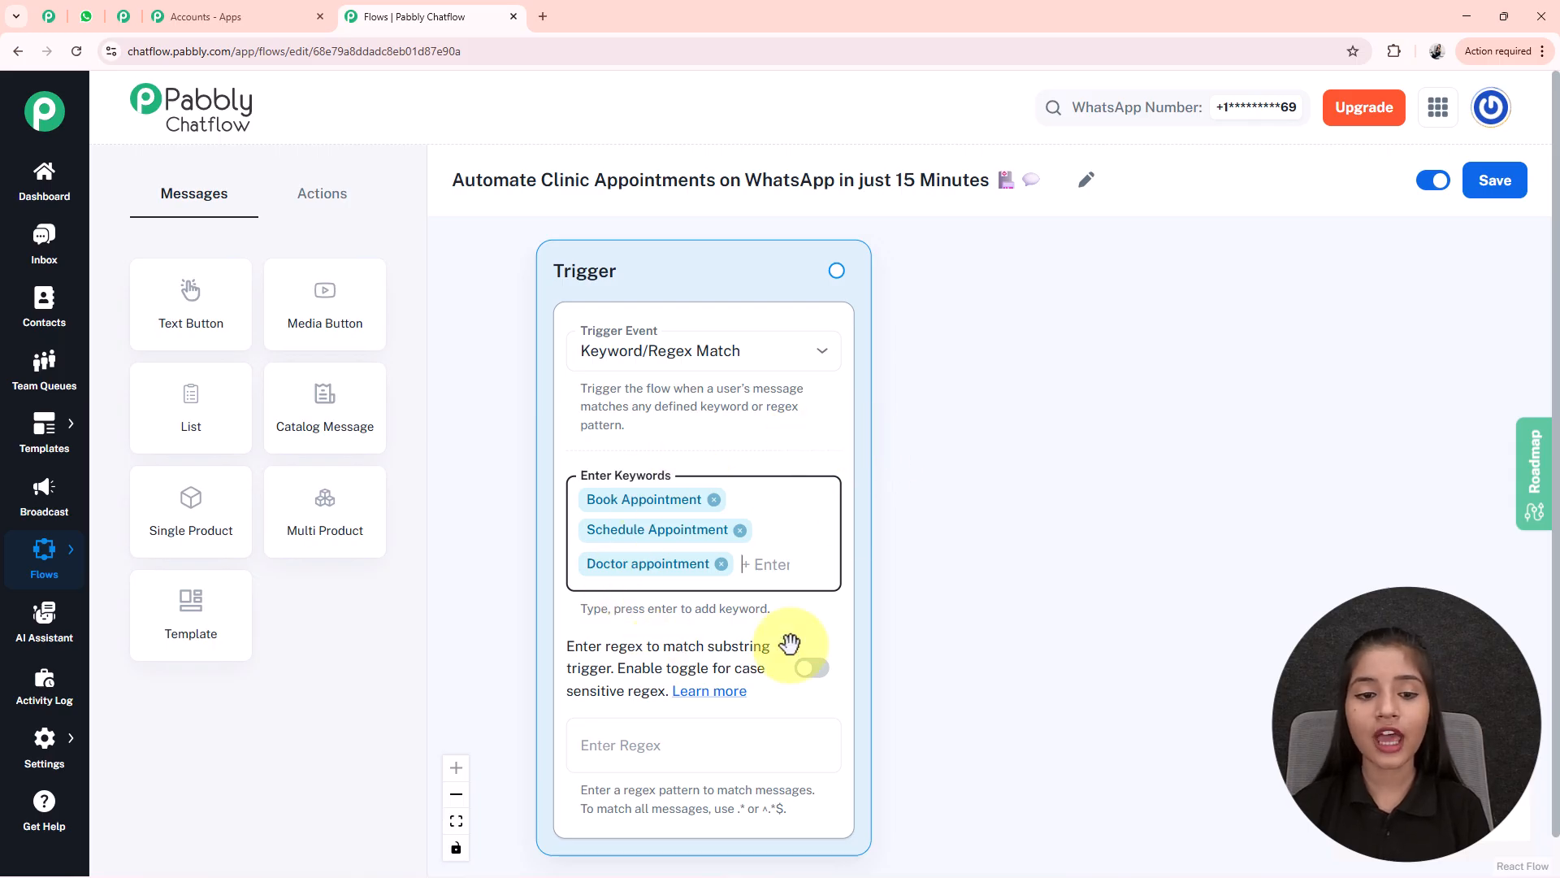
# - Add a Text Button message node and place it beside the trigger
pyautogui.click(200, 306)
pyautogui.moveTo(794, 550); pyautogui.dragTo(1019, 270)
pyautogui.moveTo(1368, 511); pyautogui.dragTo(1151, 603)
pyautogui.moveTo(889, 382); pyautogui.dragTo(888, 456)
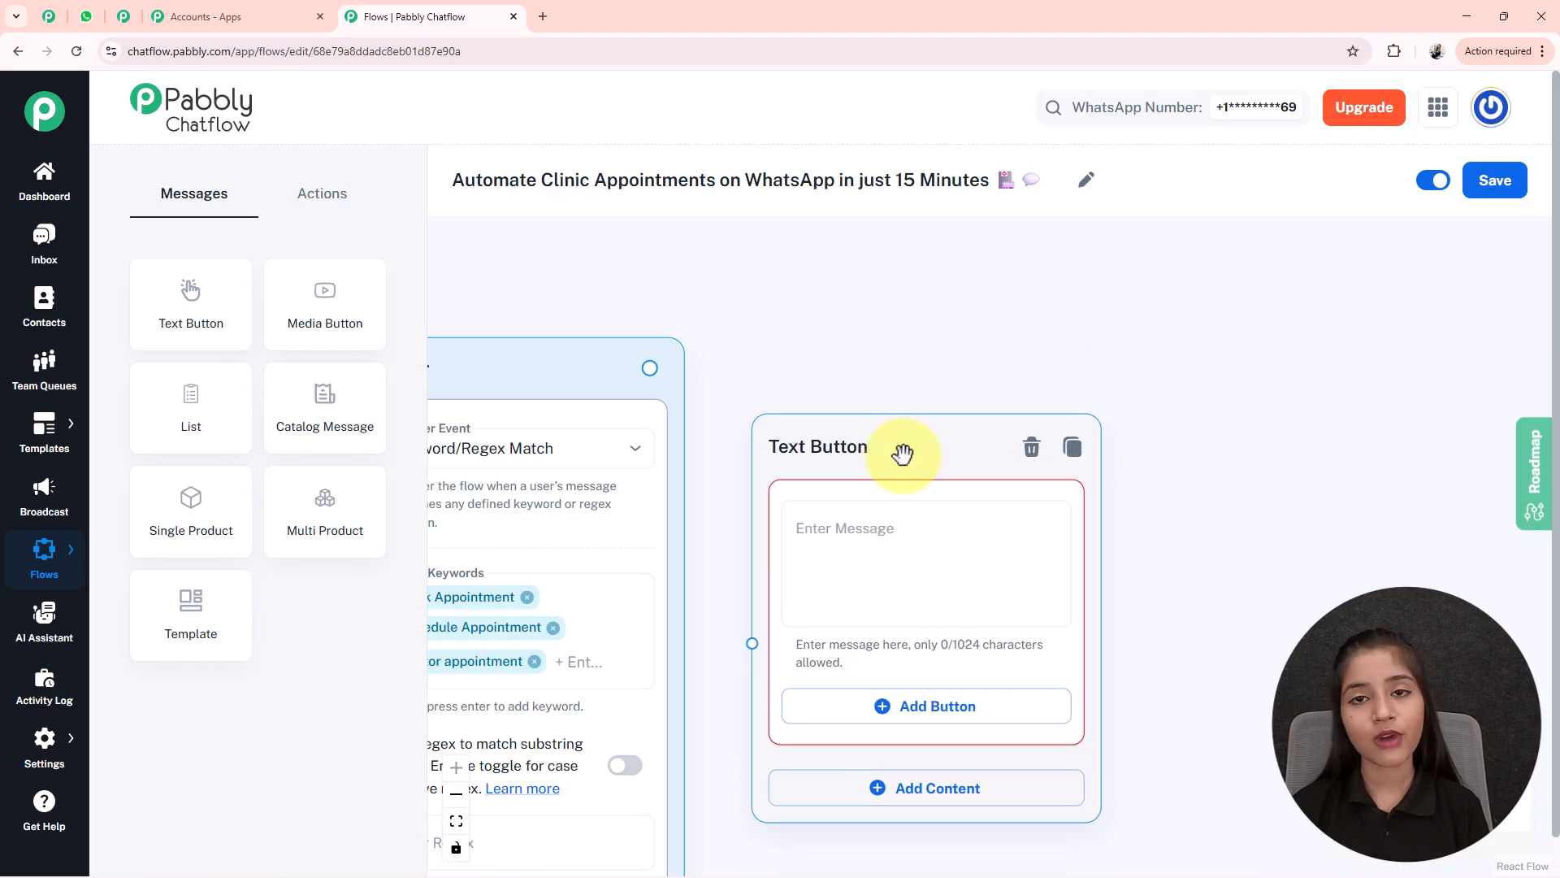
# - Fill the Text Button node with the Impulse Health Care Clinic greeting and a 'Book Appointment 🗓️' button
pyautogui.click(900, 570)
pyautogui.hotkey('ctrl', 'v')
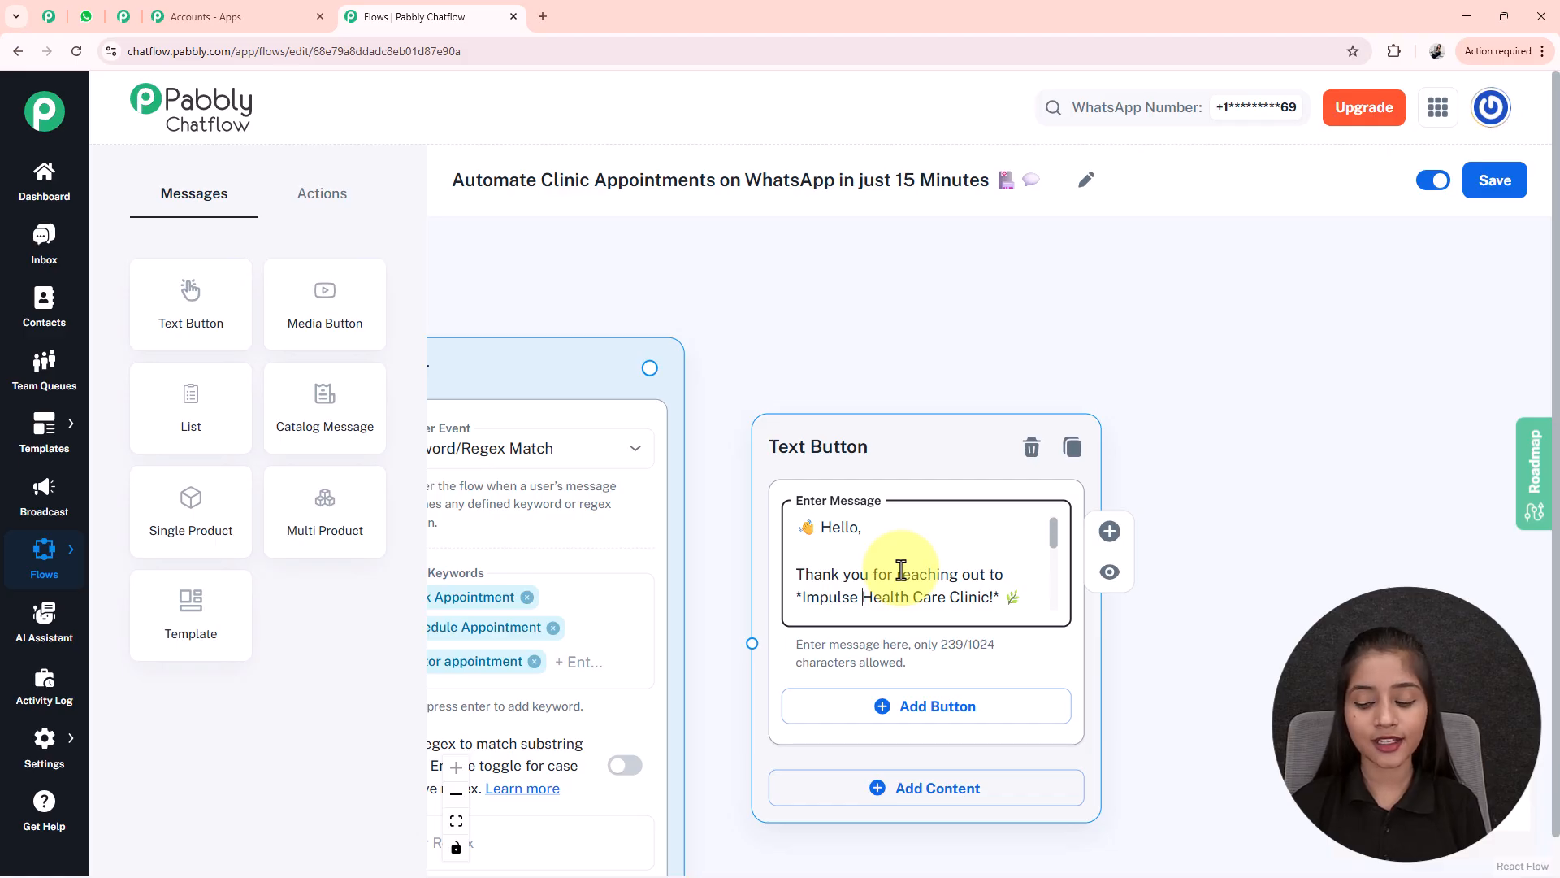
pyautogui.scroll(-2, 900, 570)
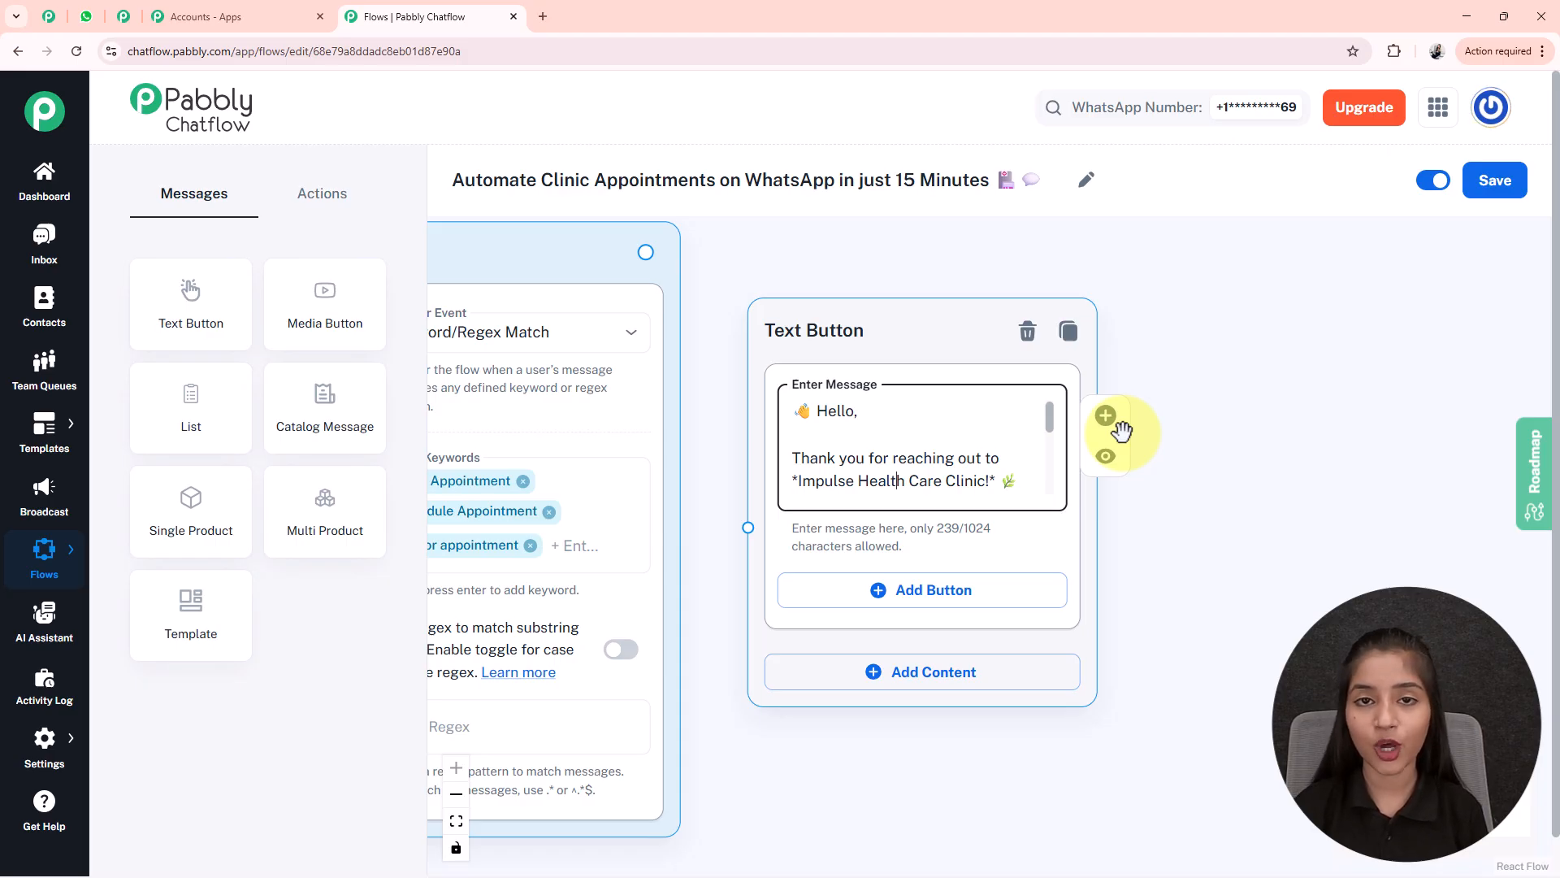
pyautogui.click(936, 599)
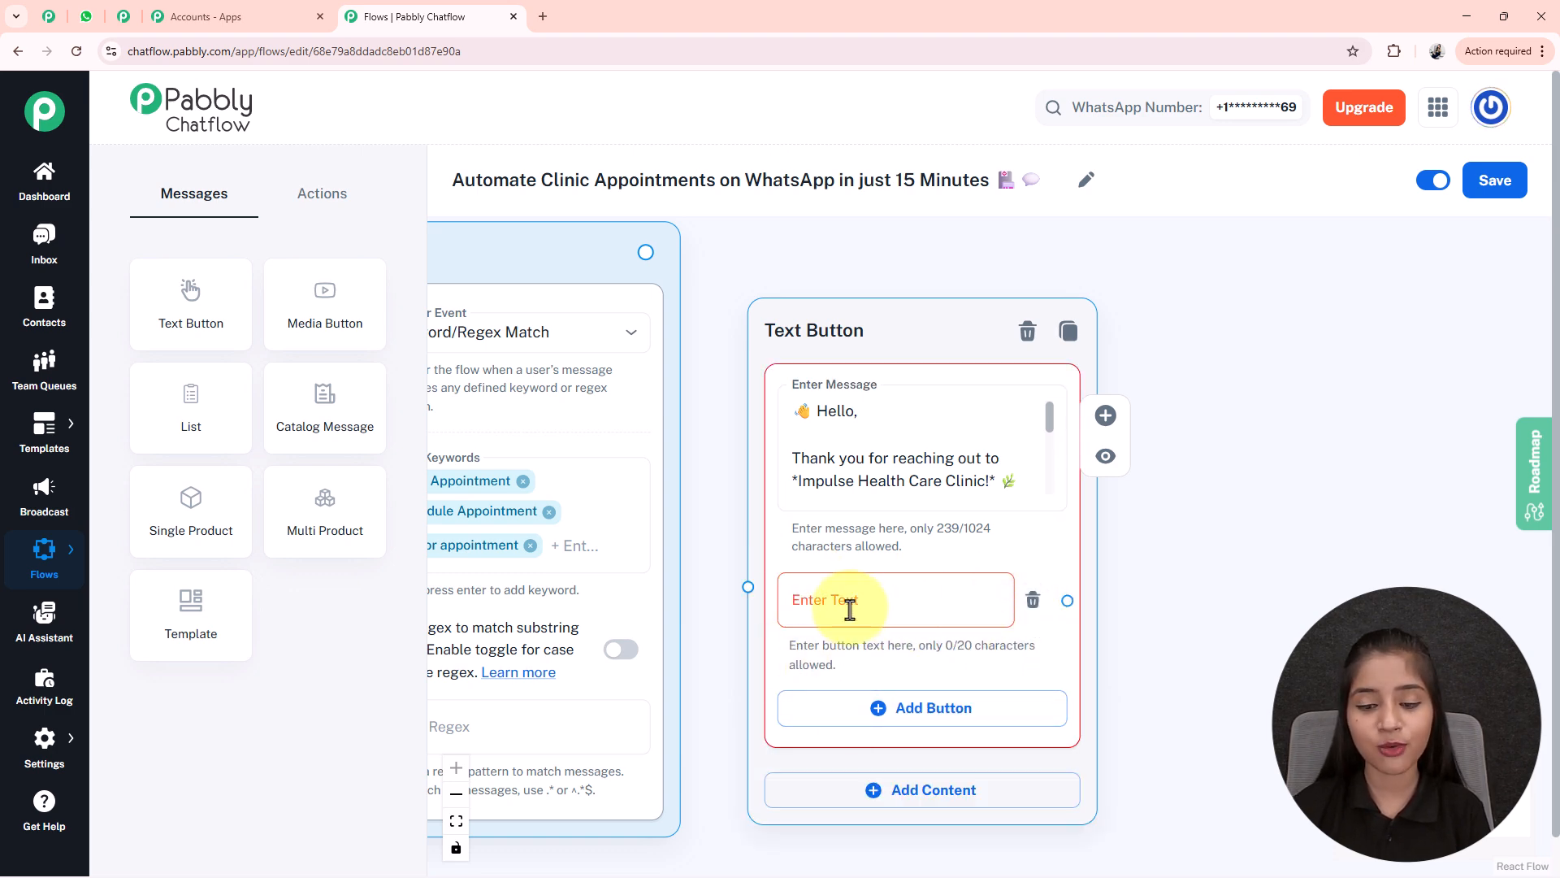
pyautogui.click(788, 611)
pyautogui.write('Book')
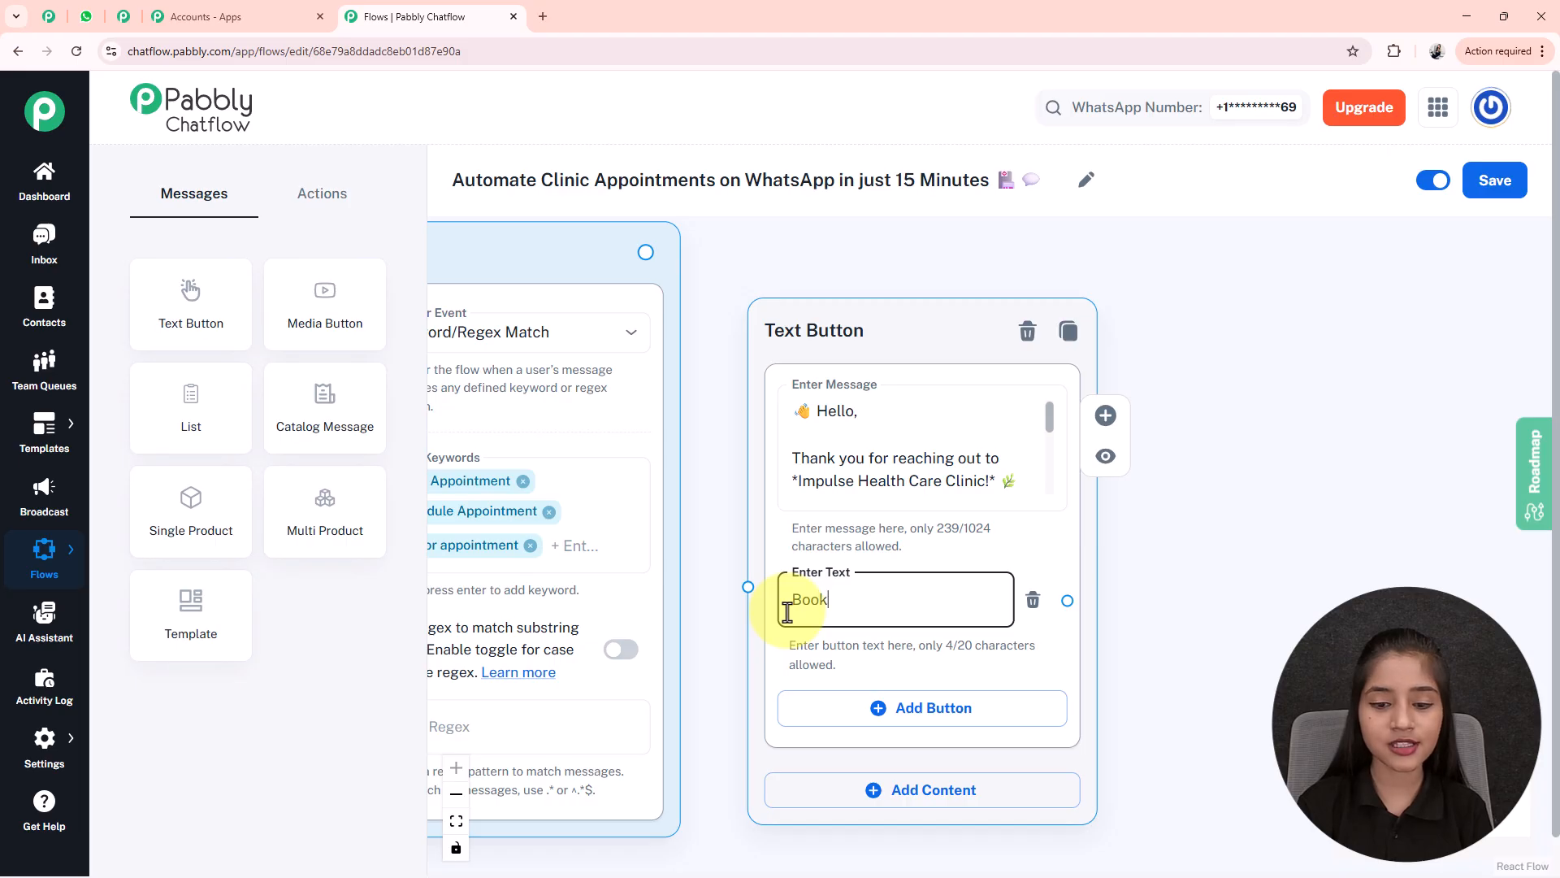
pyautogui.write('Appointment 🗓️')
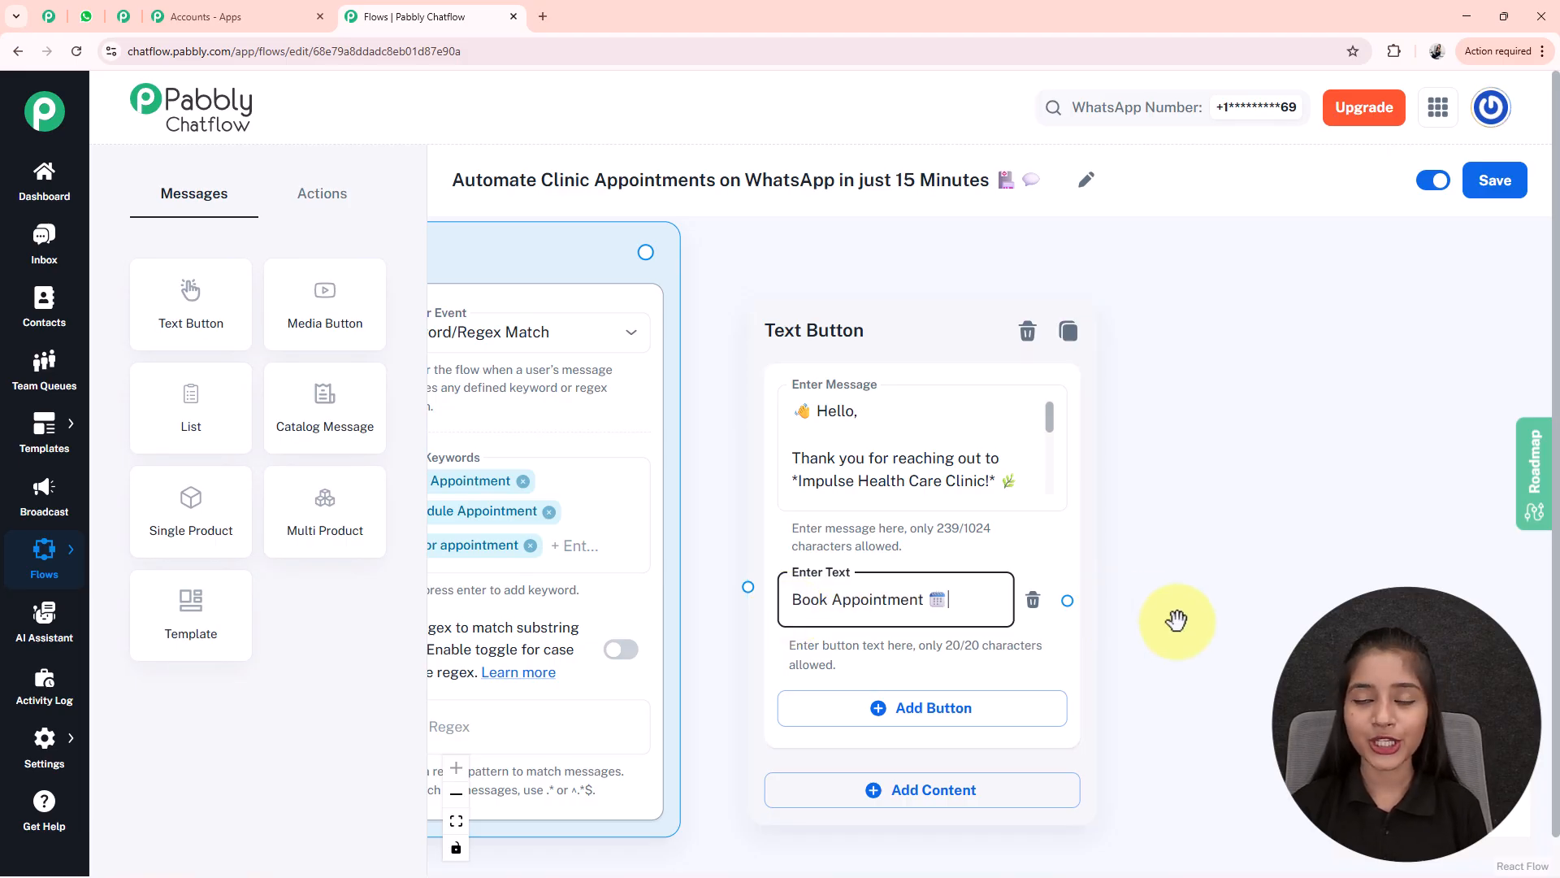
# - Connect the Trigger node to the Text Button node
pyautogui.moveTo(1187, 582); pyautogui.dragTo(1251, 574)
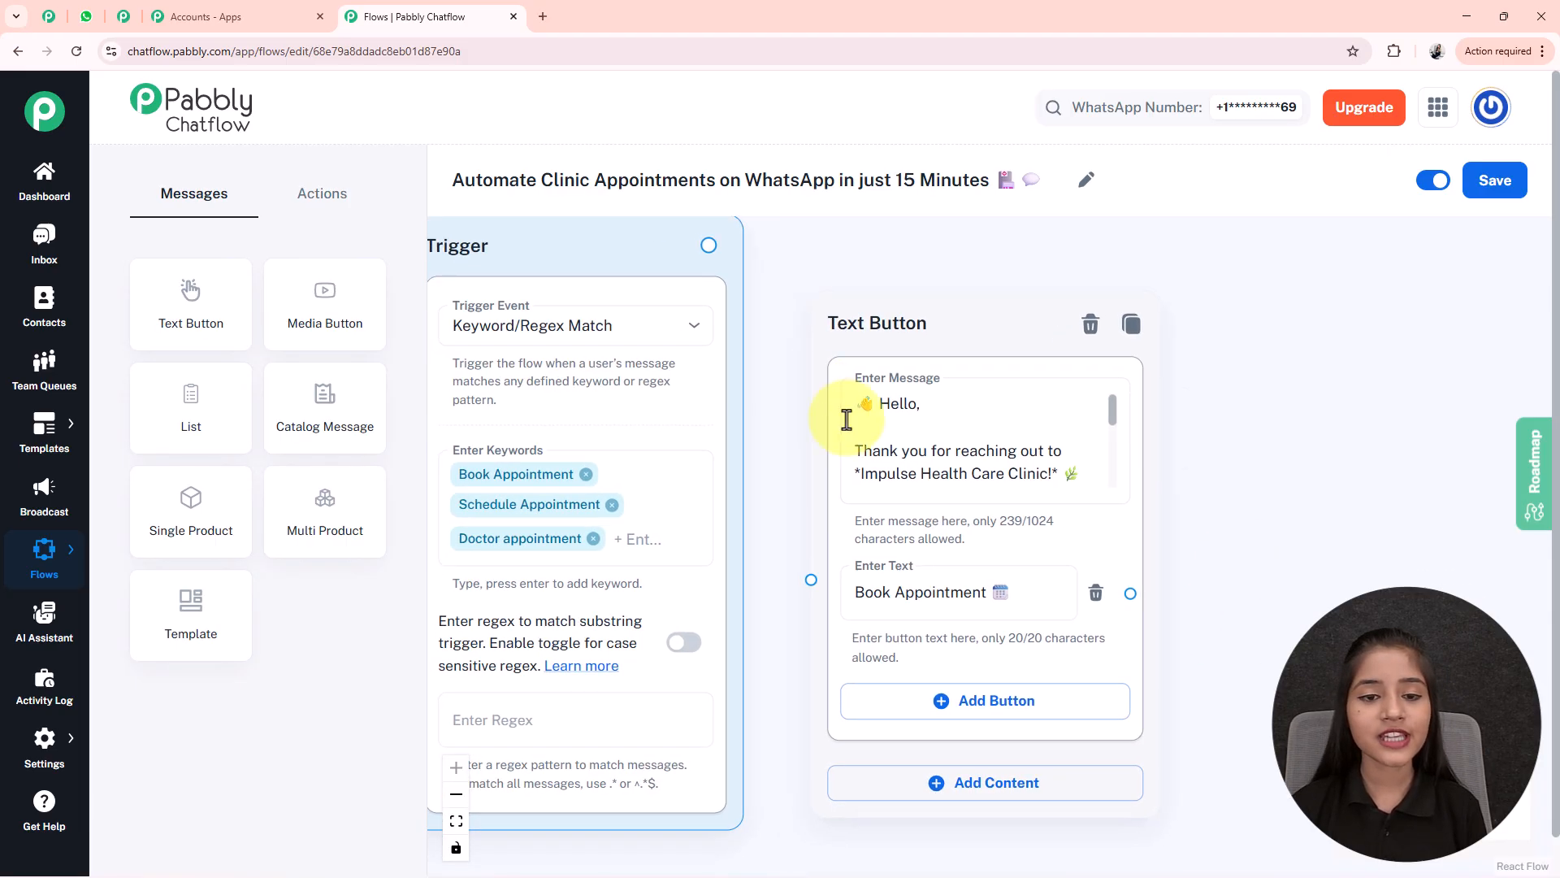
pyautogui.scroll(-1, 627, 422)
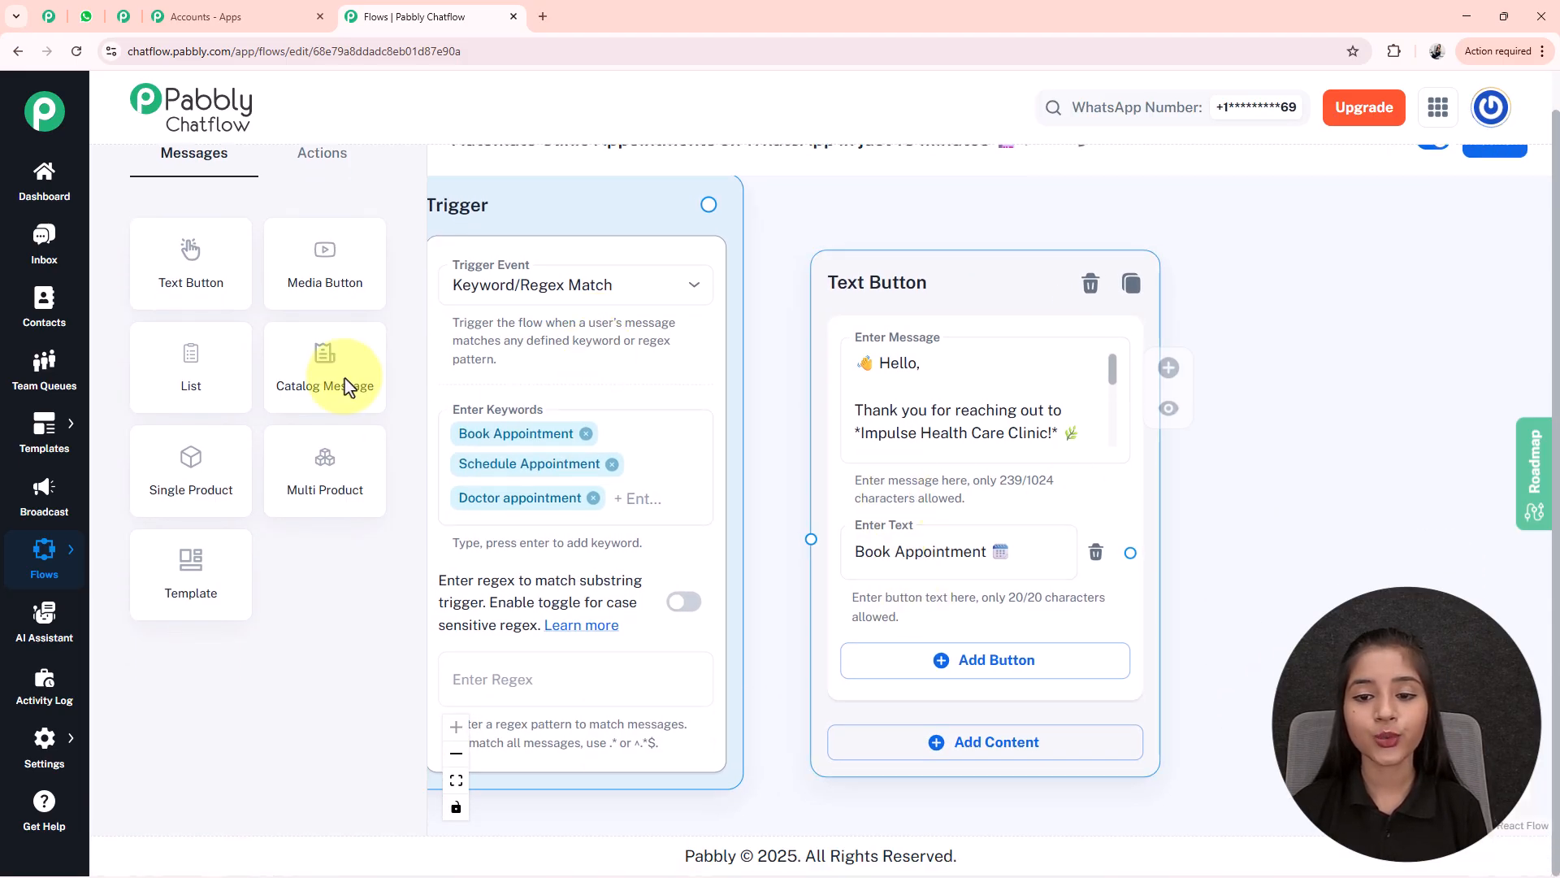
pyautogui.scroll(1, 742, 306)
pyautogui.moveTo(709, 246); pyautogui.dragTo(811, 583)
pyautogui.scroll(-3, 1012, 452)
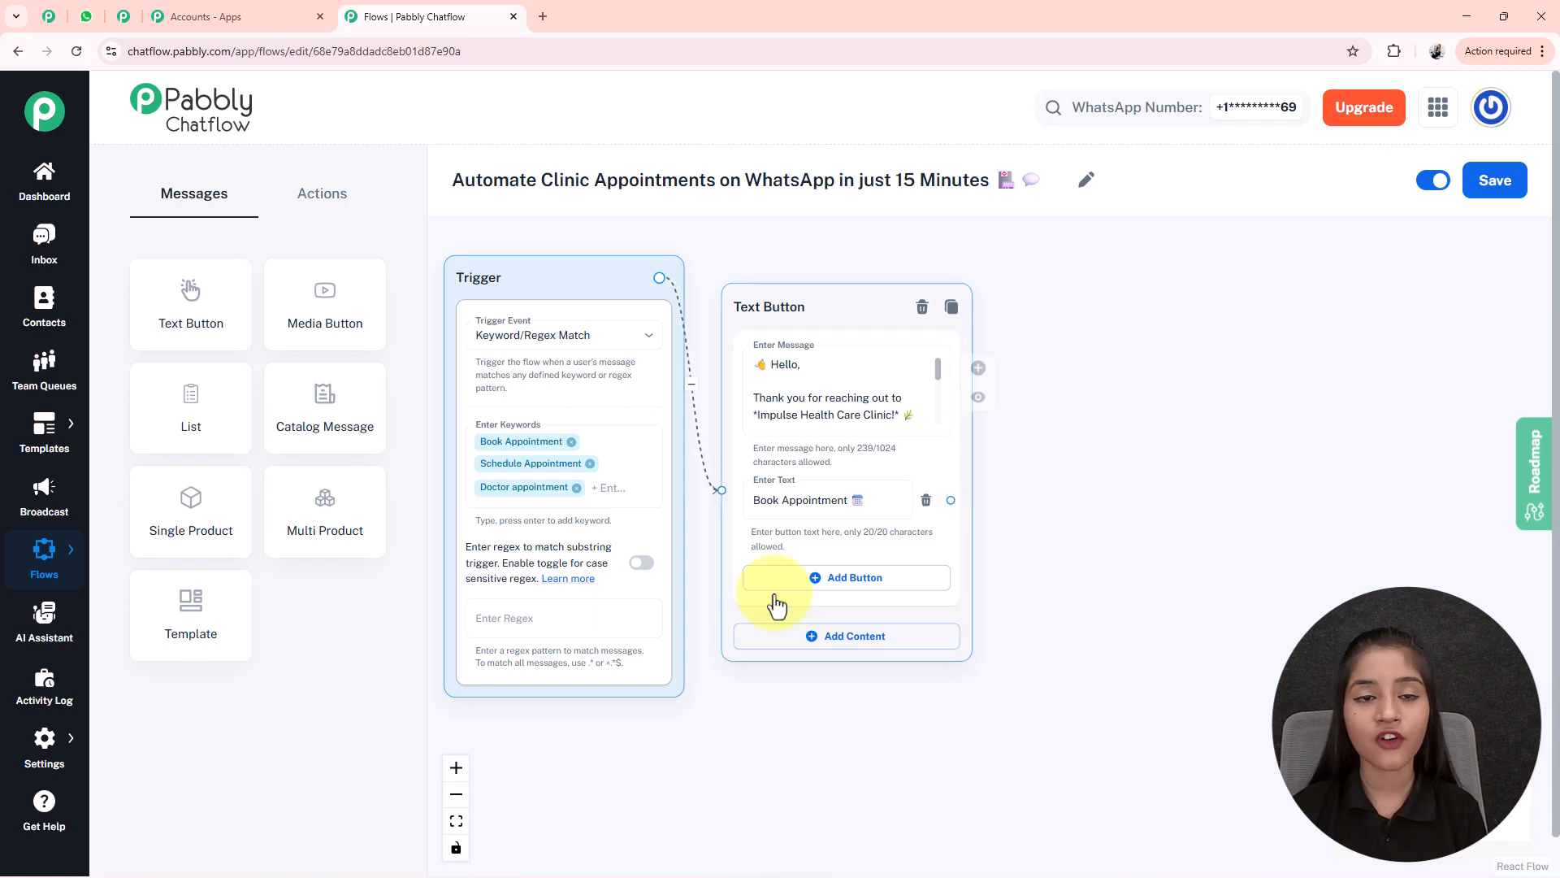
# - Add a List node to the canvas beside the Text Button node
pyautogui.moveTo(191, 411); pyautogui.dragTo(1132, 487)
pyautogui.moveTo(1348, 470); pyautogui.dragTo(1045, 373)
pyautogui.scroll(-2, 1141, 306)
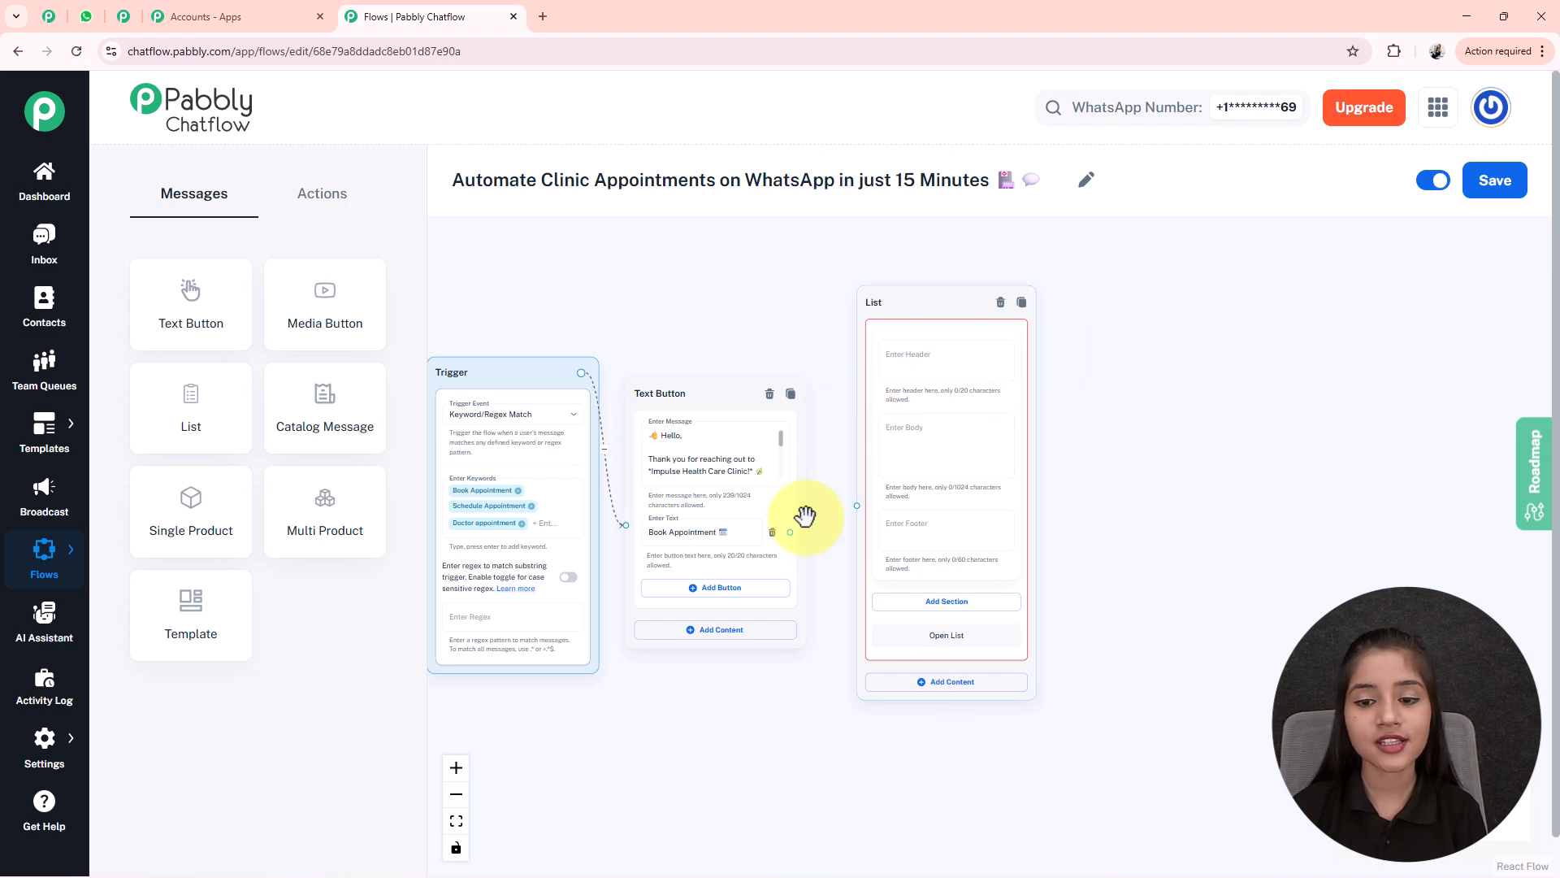
pyautogui.scroll(2, 965, 513)
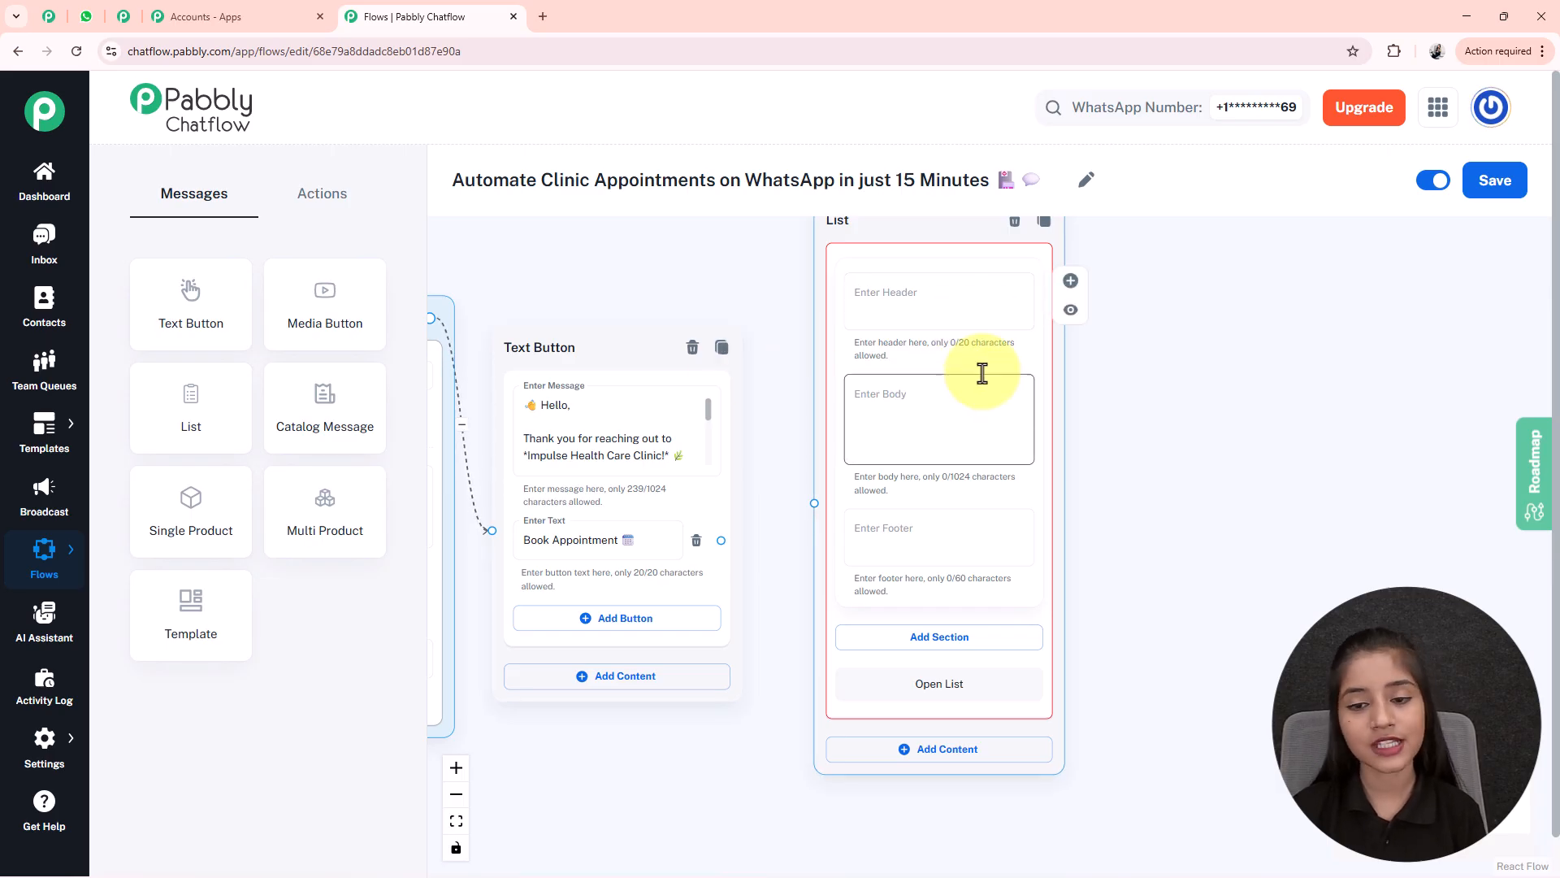
# - Set the List body to '*Please select a doctor for your appointment:*' and reveal its section area
pyautogui.click(984, 444)
pyautogui.write('🩺 *Please select a doctor for your appointment:*')
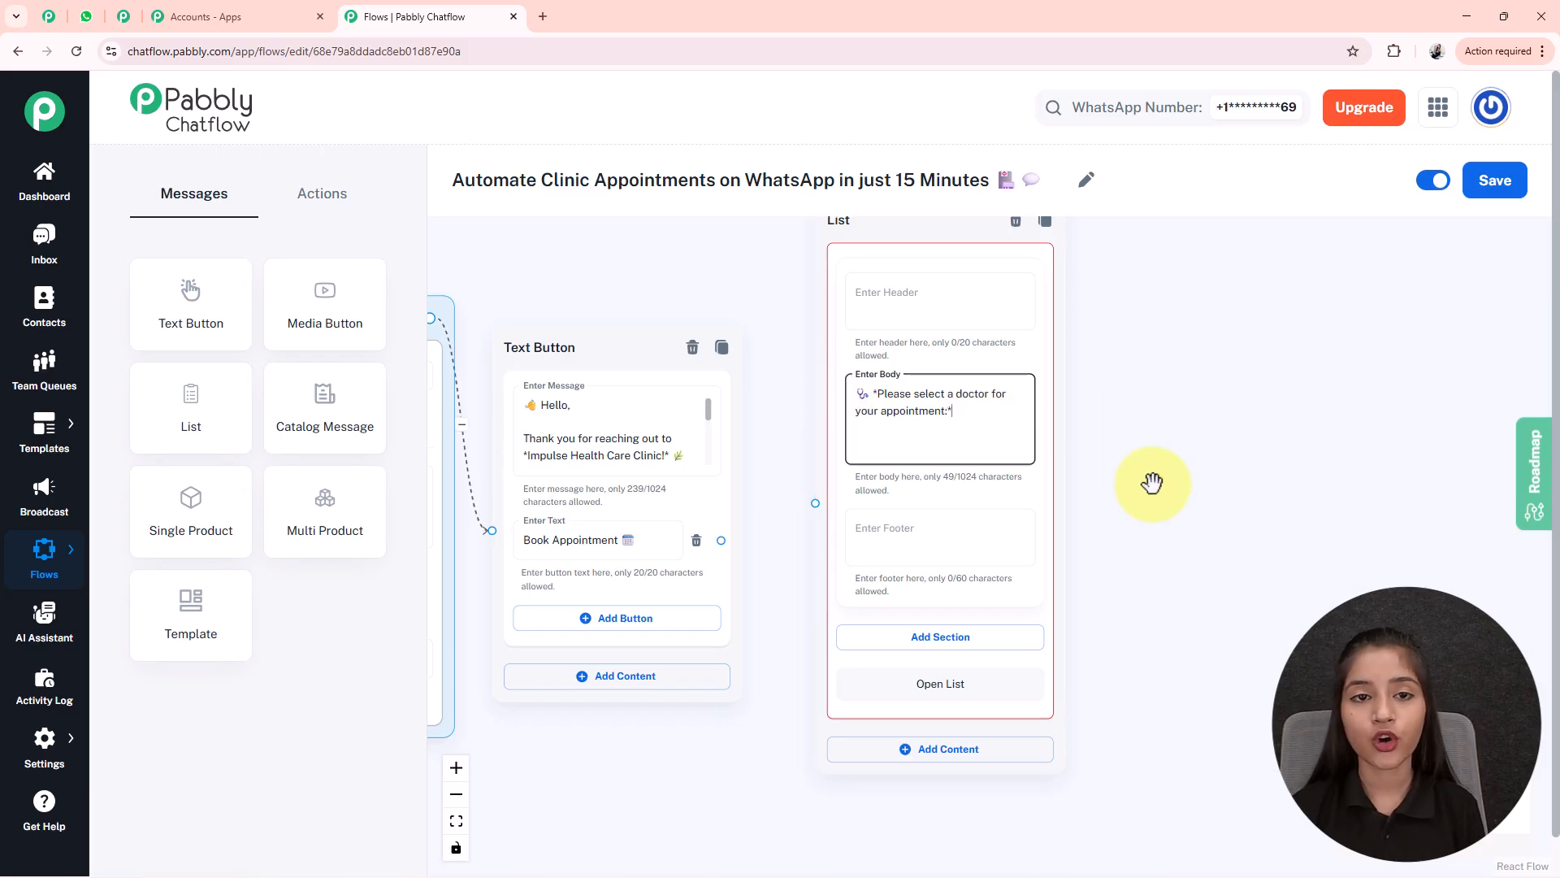
pyautogui.moveTo(1137, 525); pyautogui.dragTo(1121, 465)
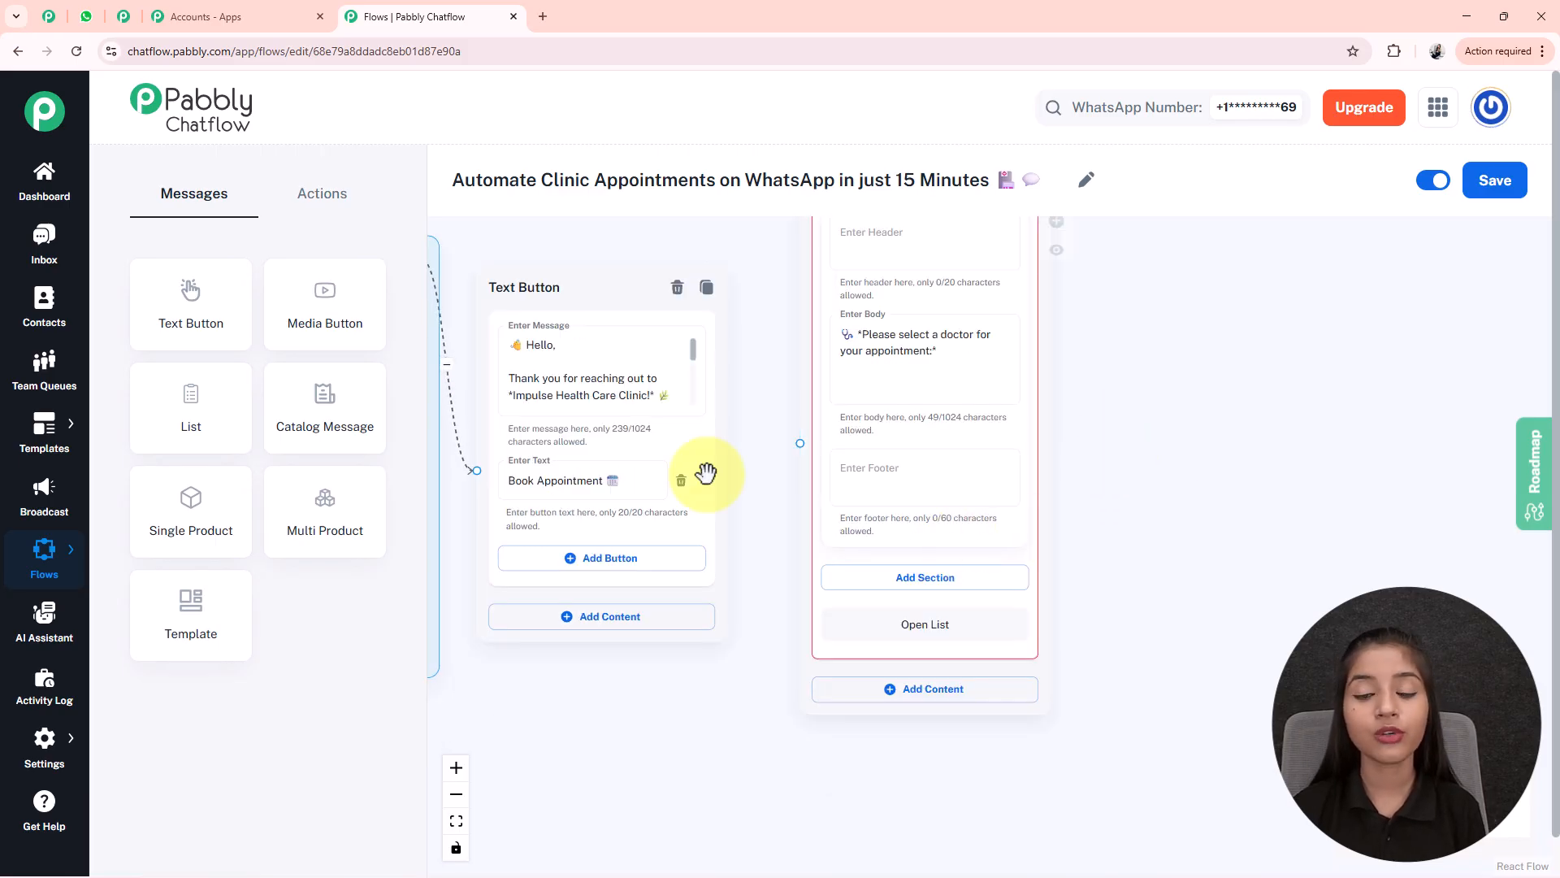
pyautogui.moveTo(1097, 661); pyautogui.dragTo(1075, 564)
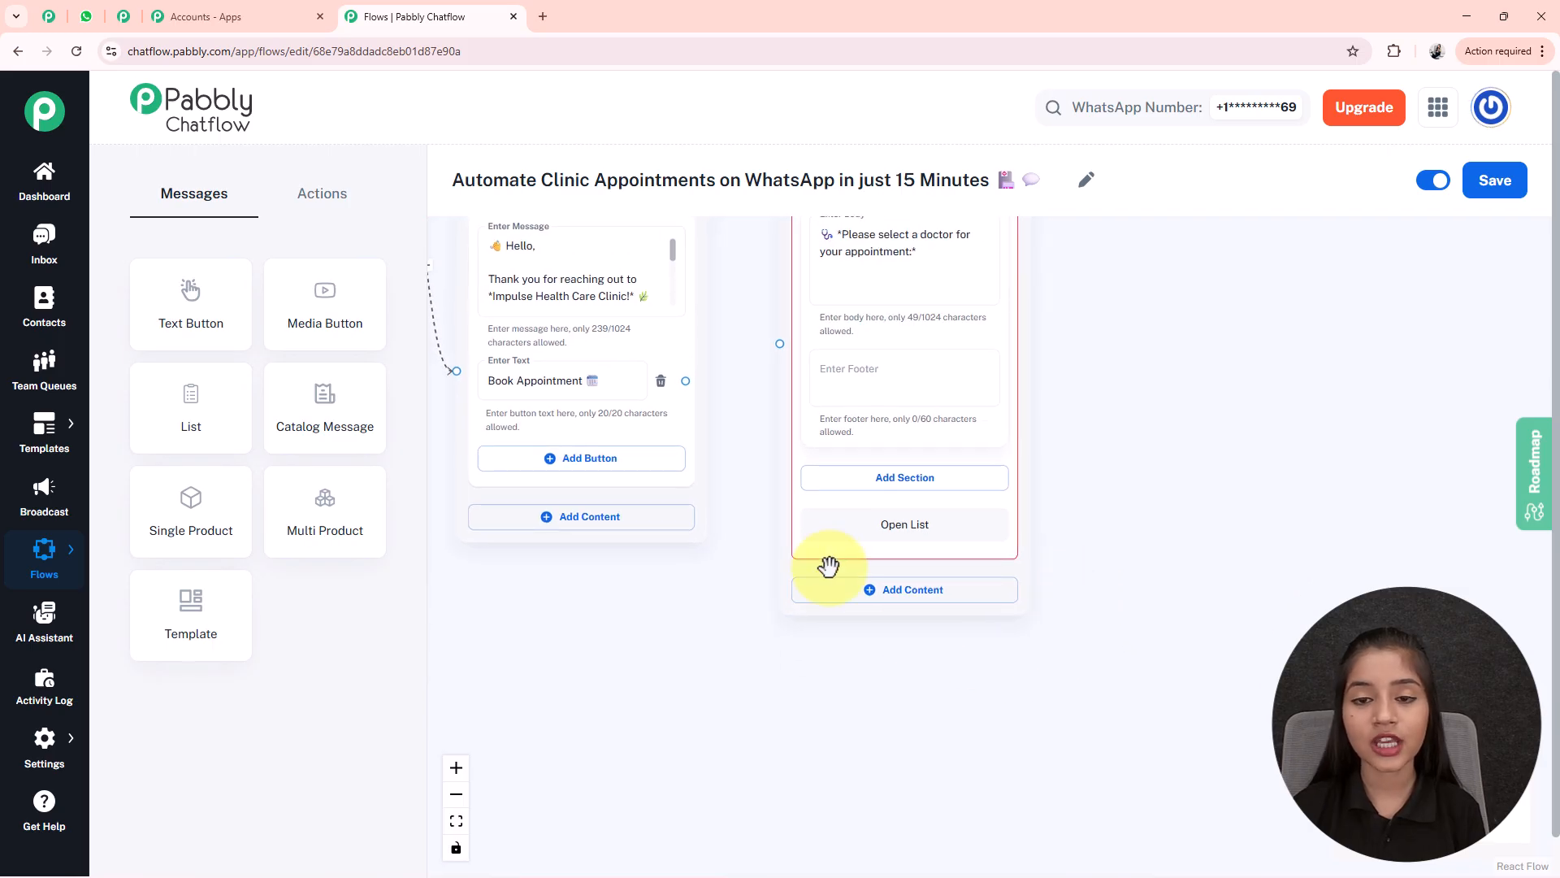
# - Add a section to the List node titled Doctor's Name
pyautogui.click(936, 484)
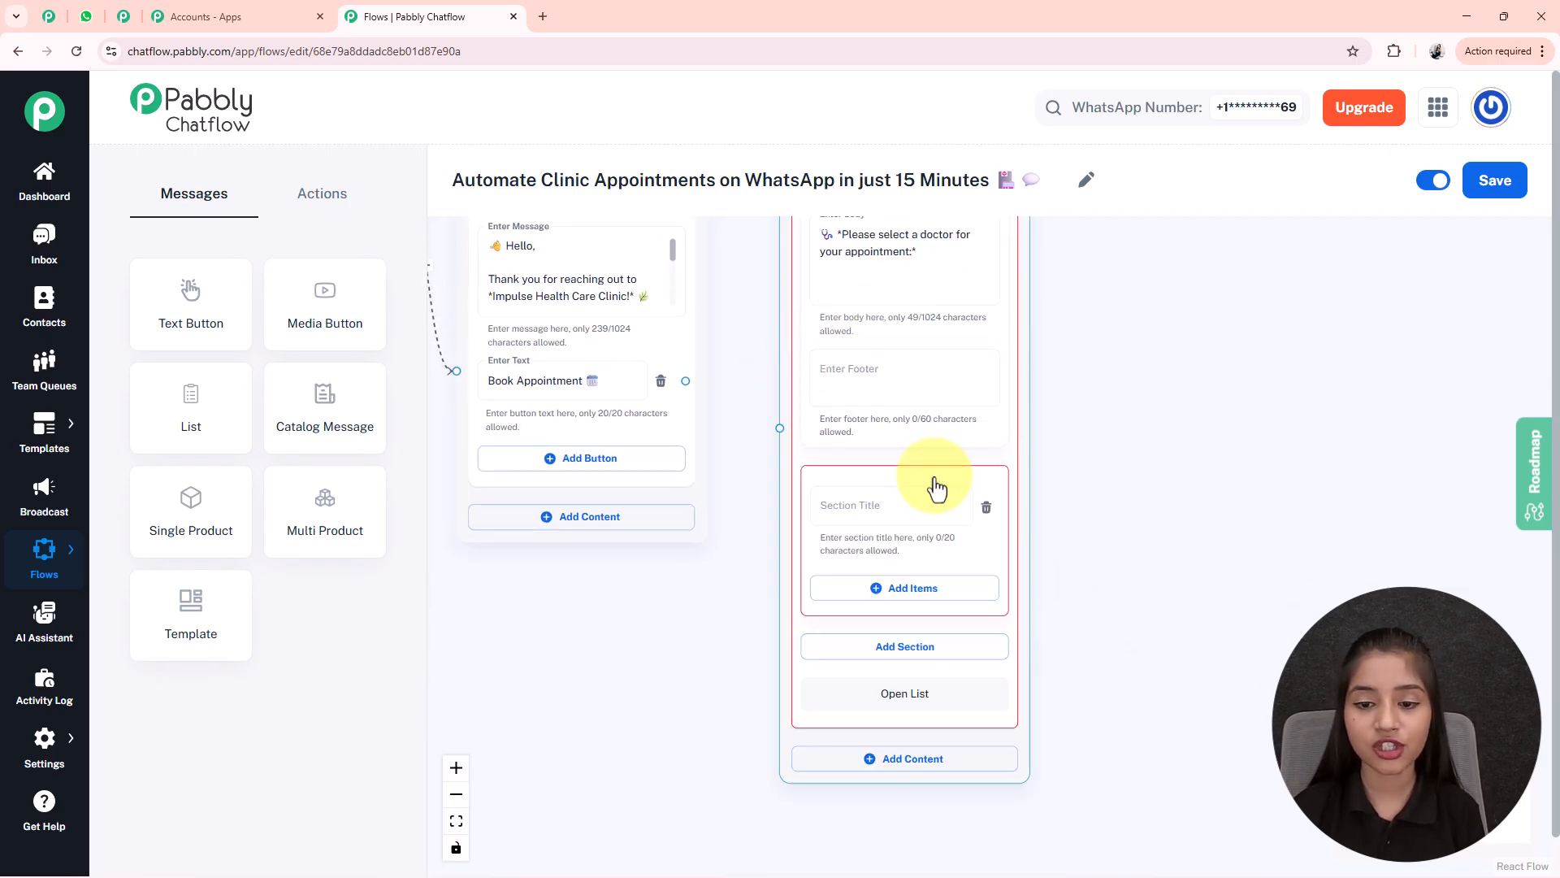
pyautogui.moveTo(1165, 708); pyautogui.dragTo(1138, 588)
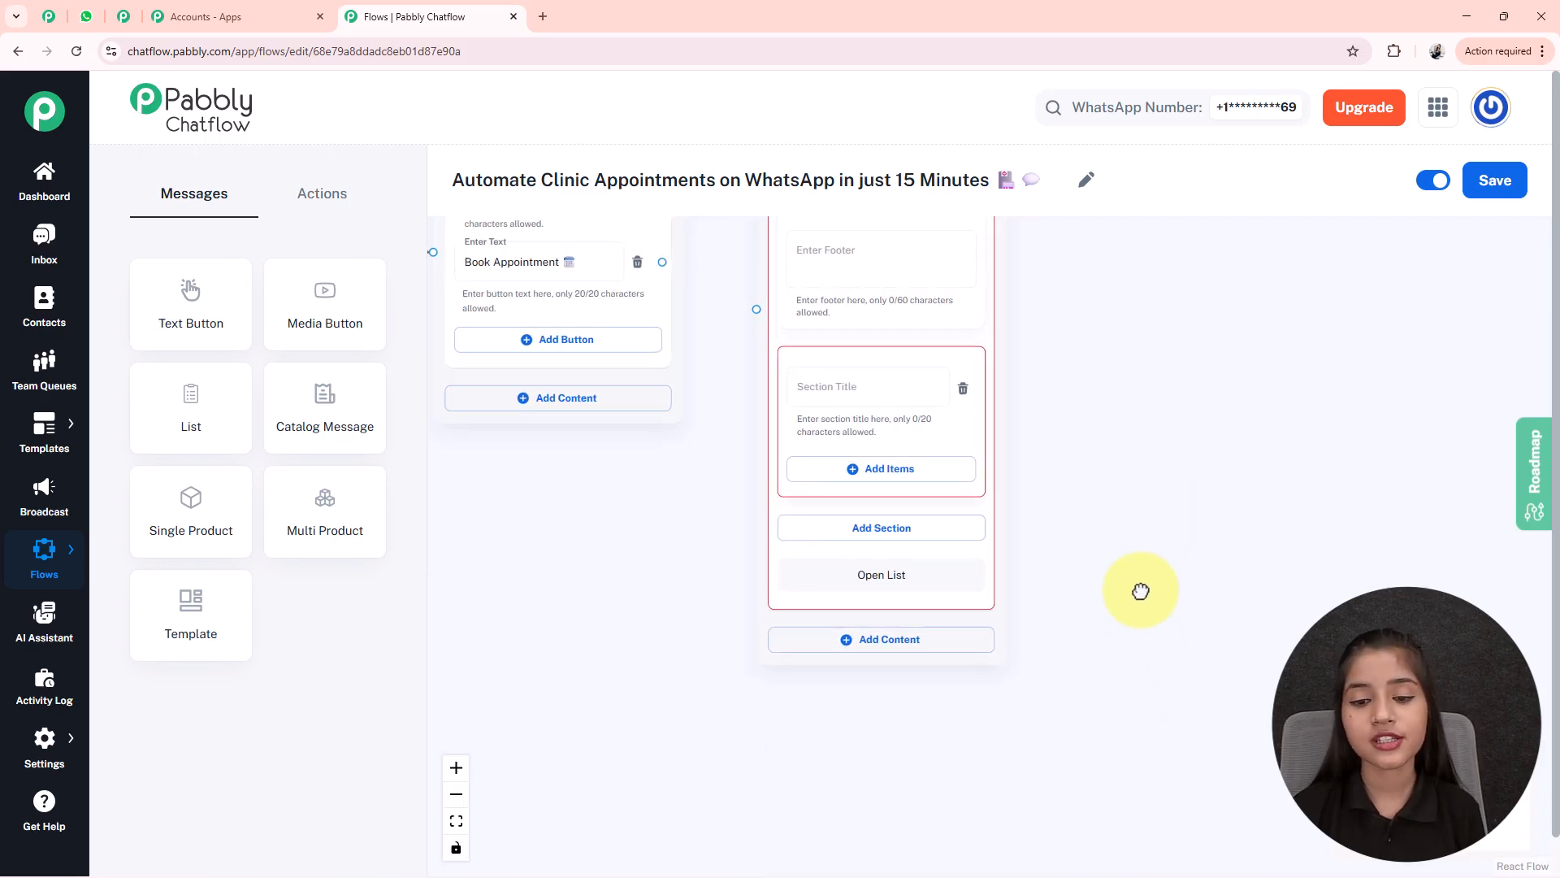
pyautogui.click(840, 402)
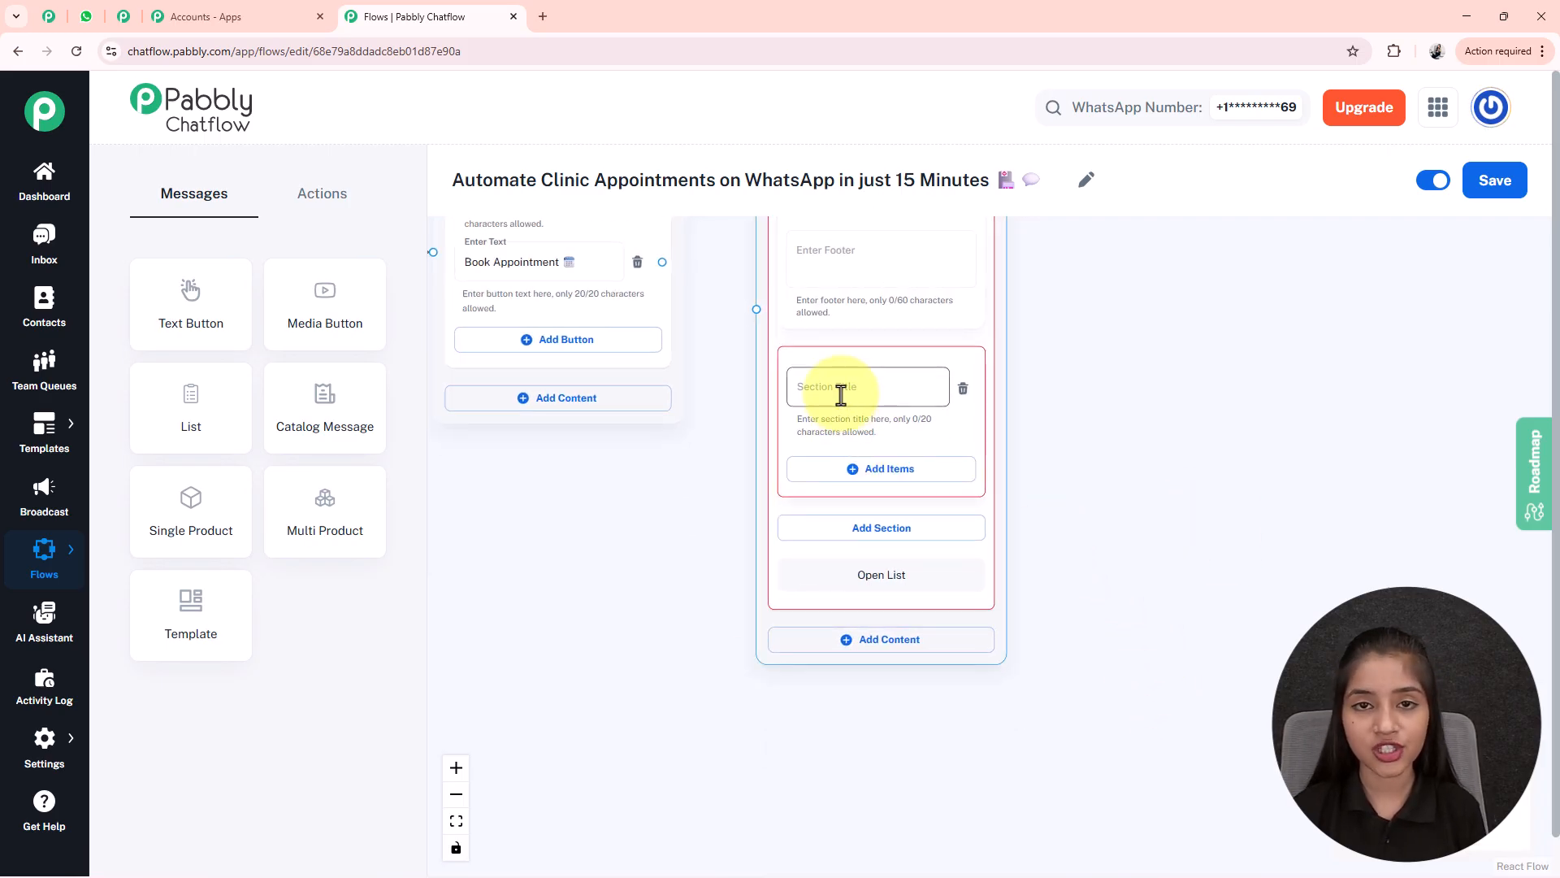
pyautogui.write("Doctor's Name")
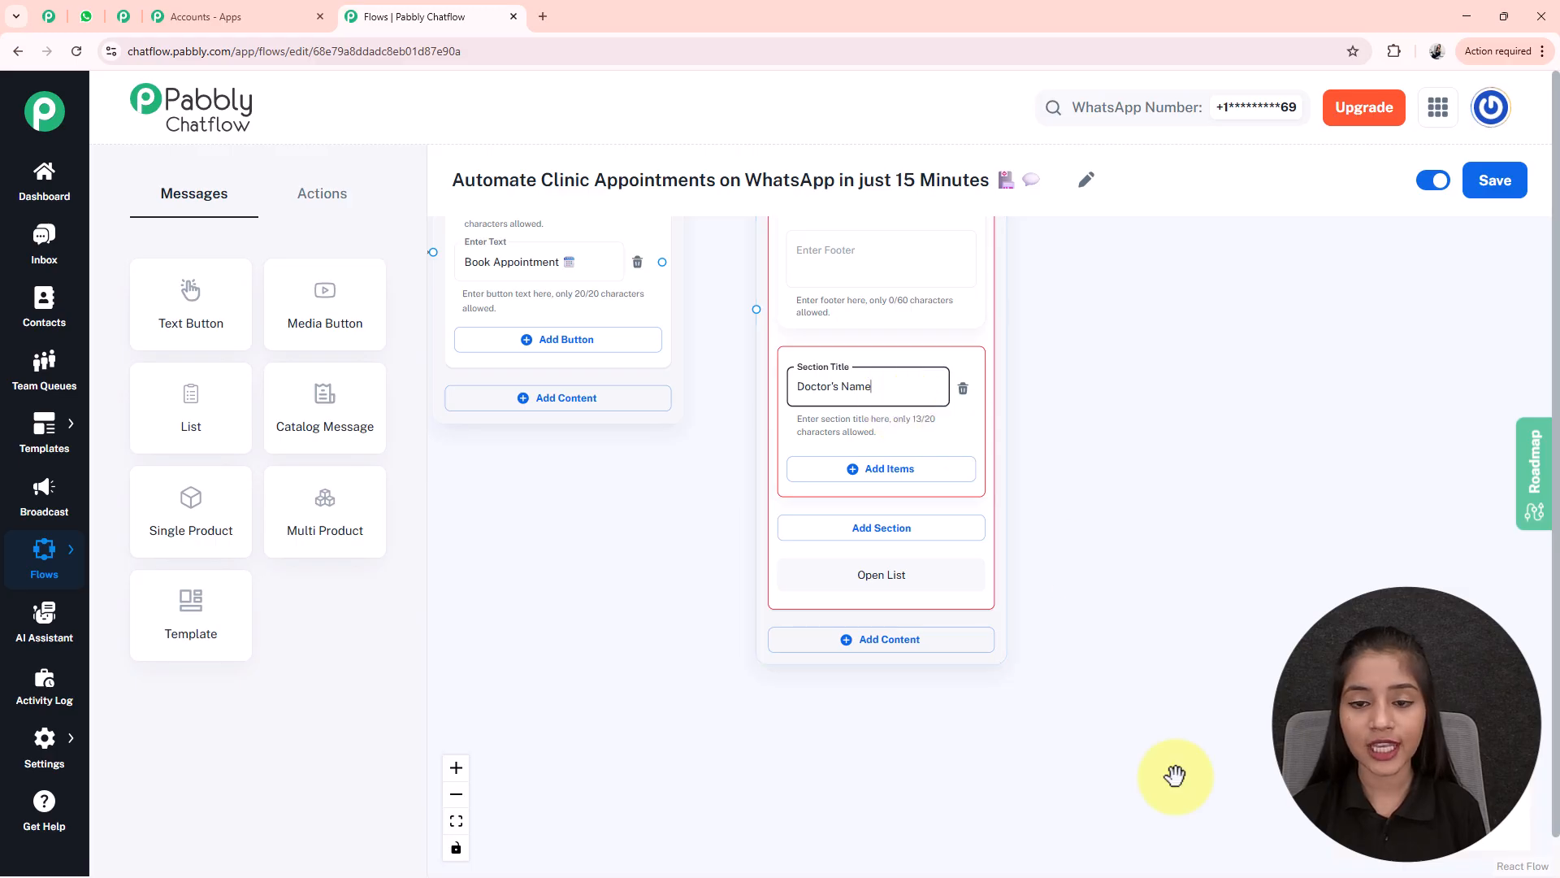
# - Add three items to the Doctor's Name section
pyautogui.moveTo(1170, 772); pyautogui.dragTo(1157, 690)
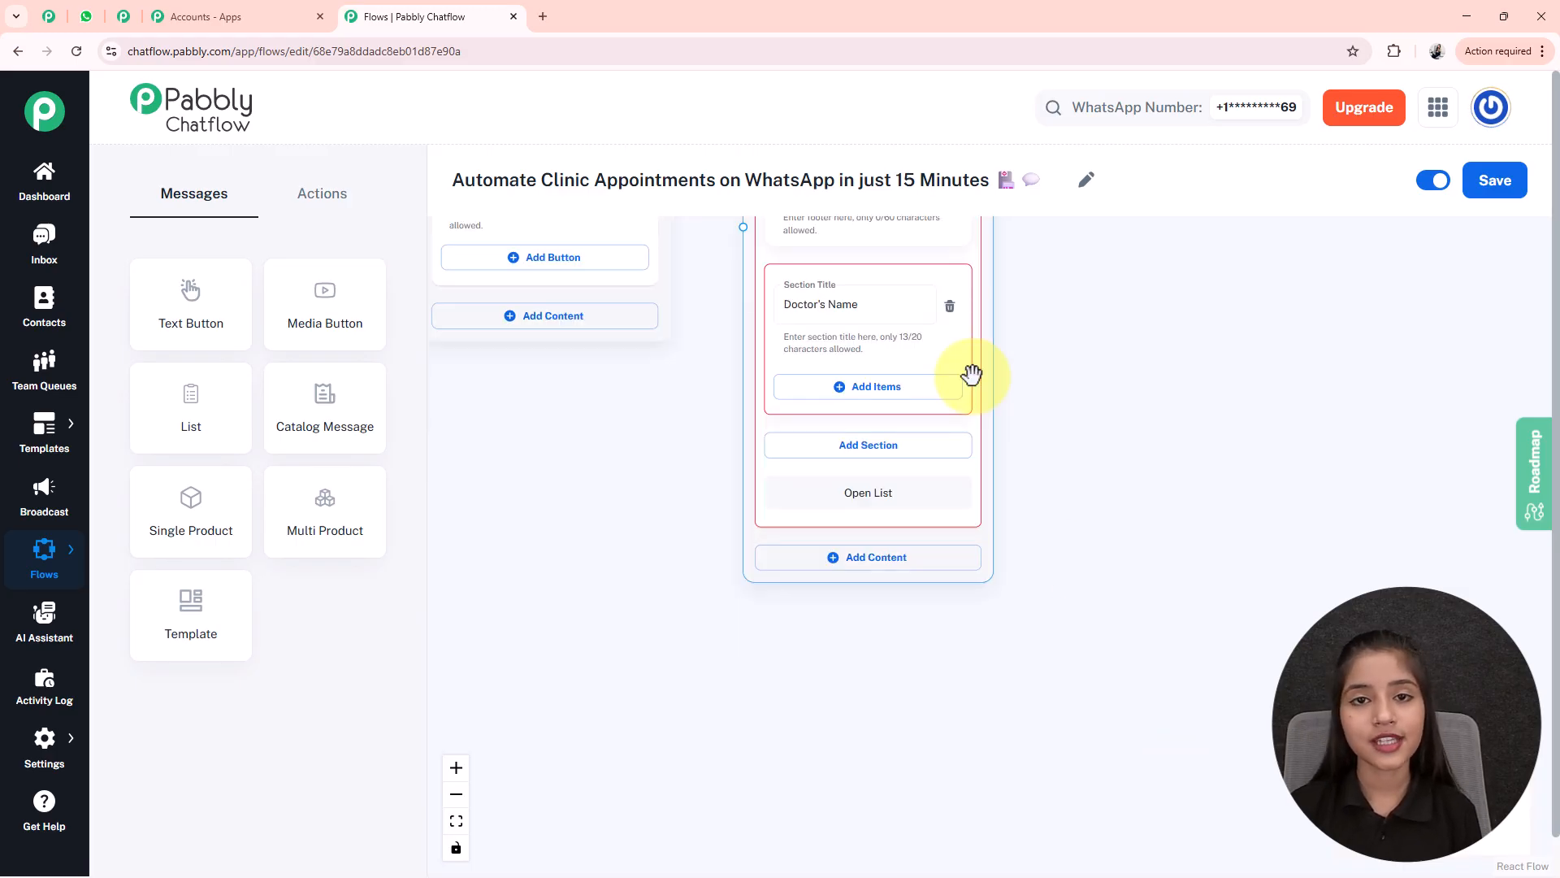
pyautogui.click(868, 402)
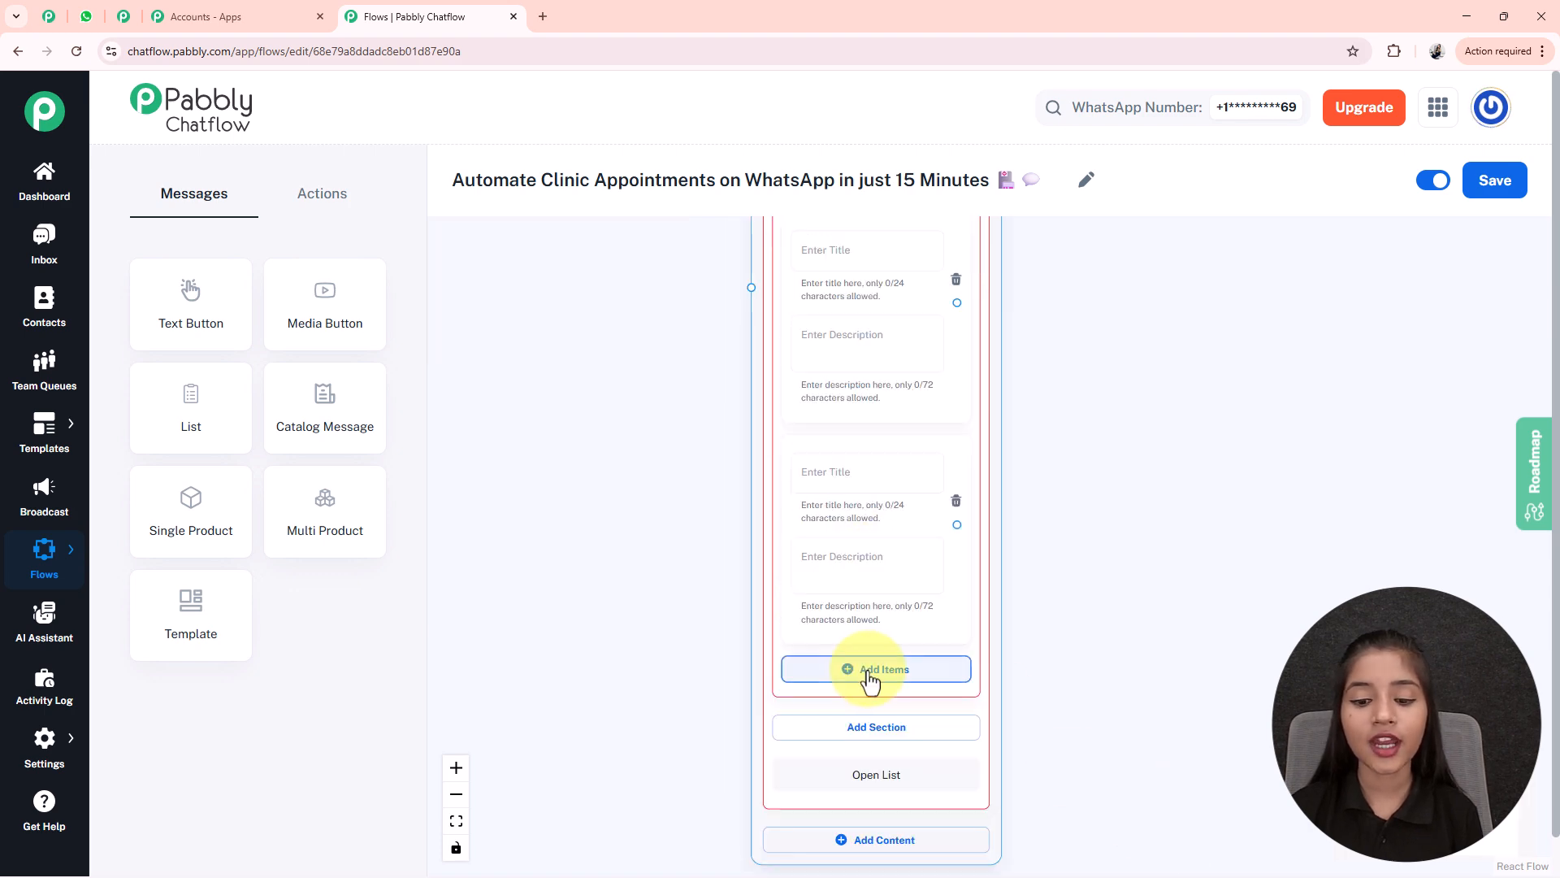
pyautogui.click(867, 671)
pyautogui.click(844, 808)
# - Fill the first item with a doctor's name as title and Cardiologist as description
pyautogui.click(620, 568)
pyautogui.click(854, 254)
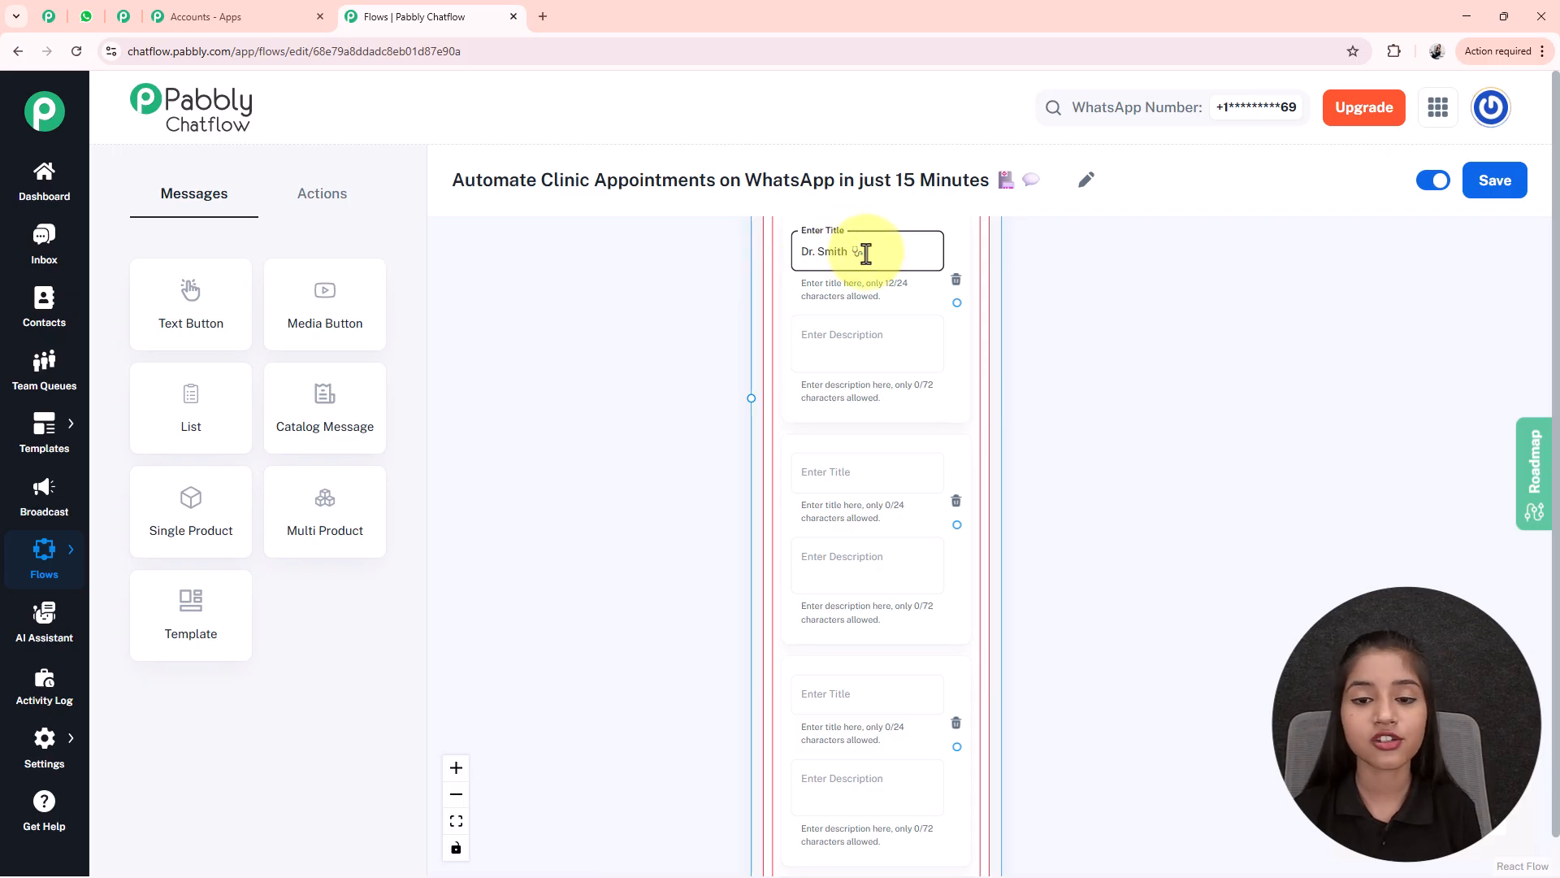
pyautogui.click(839, 334)
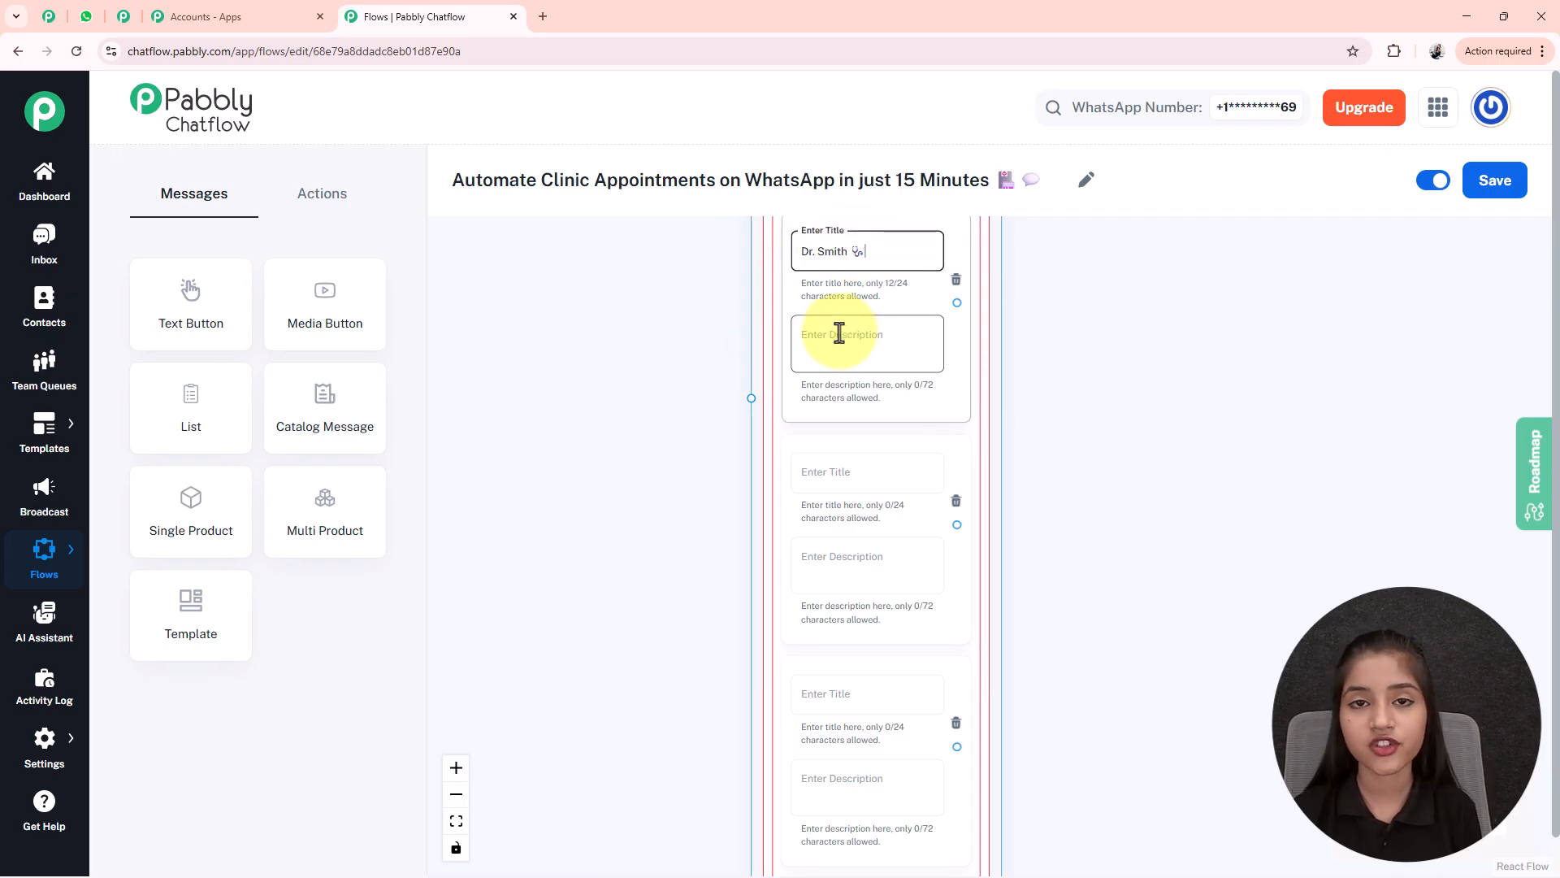
pyautogui.click(717, 255)
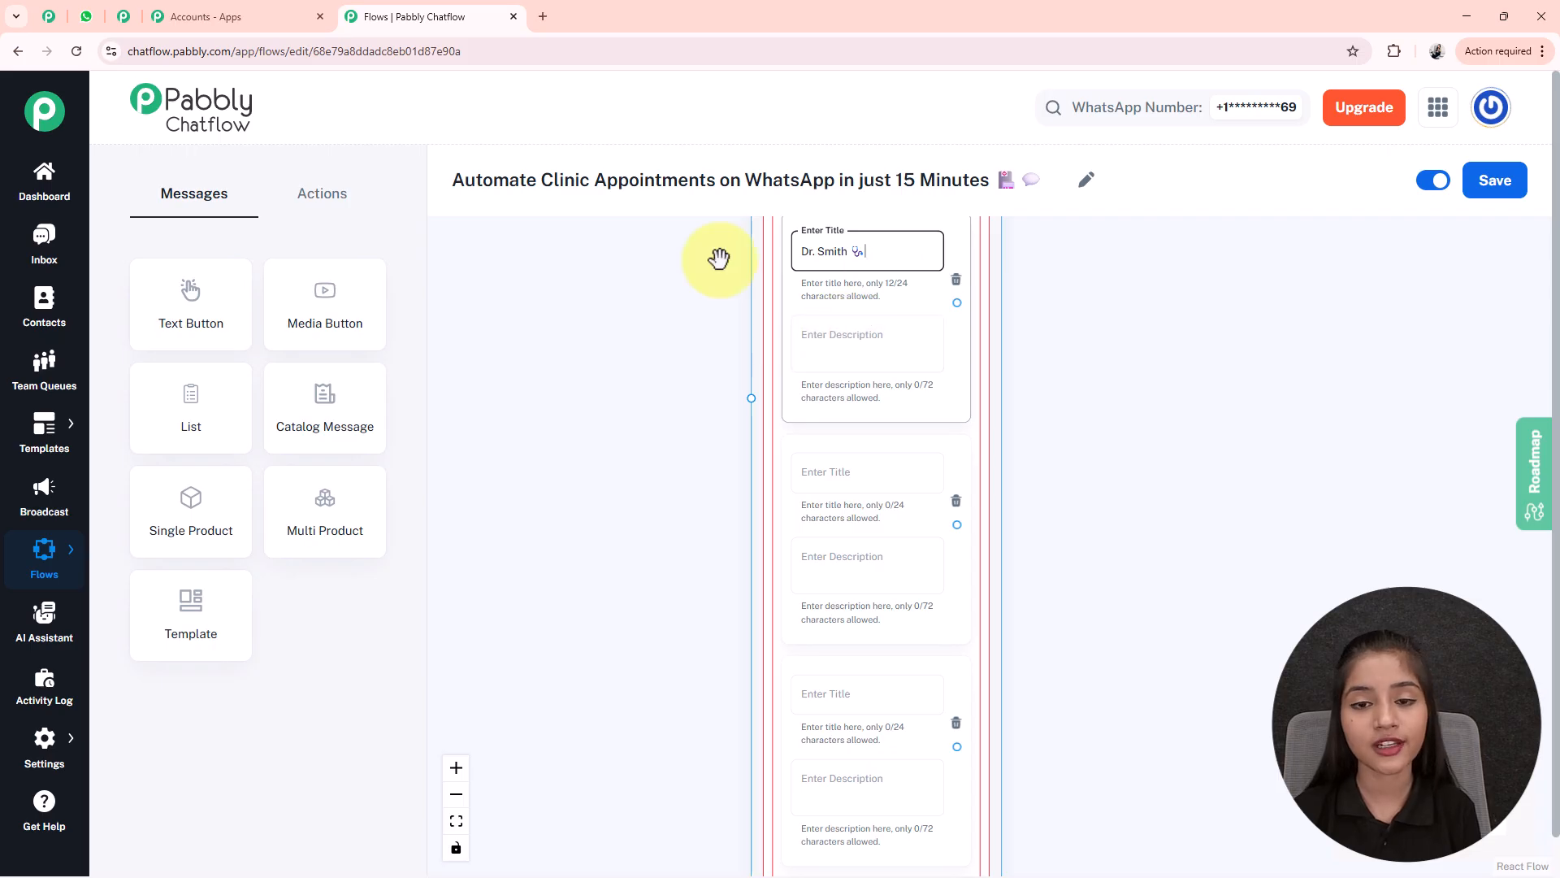
pyautogui.click(890, 333)
pyautogui.write('Cardiologist')
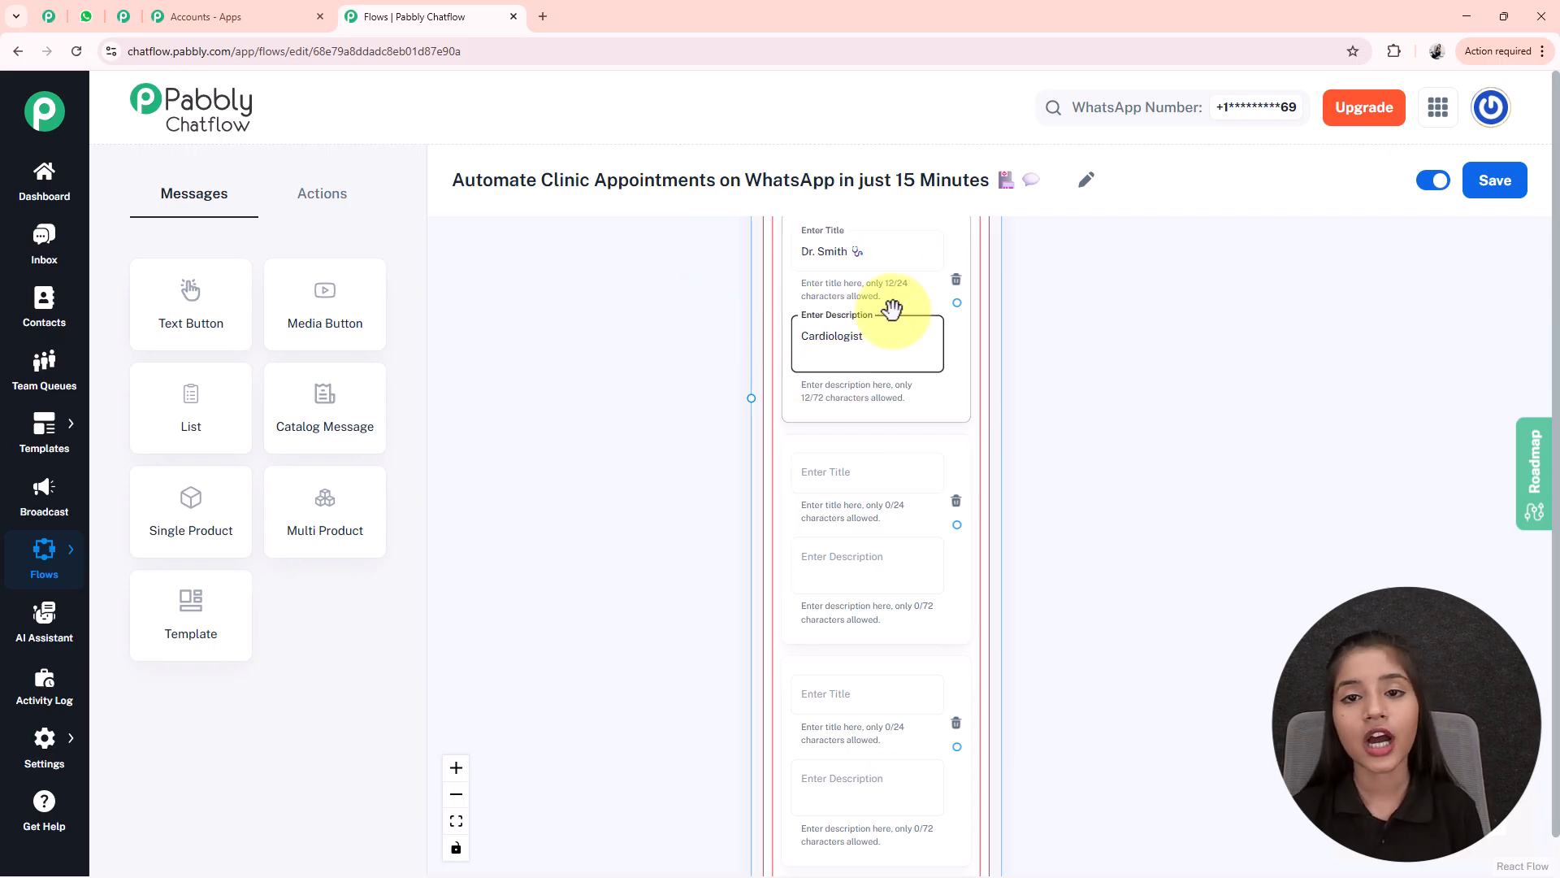
pyautogui.scroll(-2, 1056, 665)
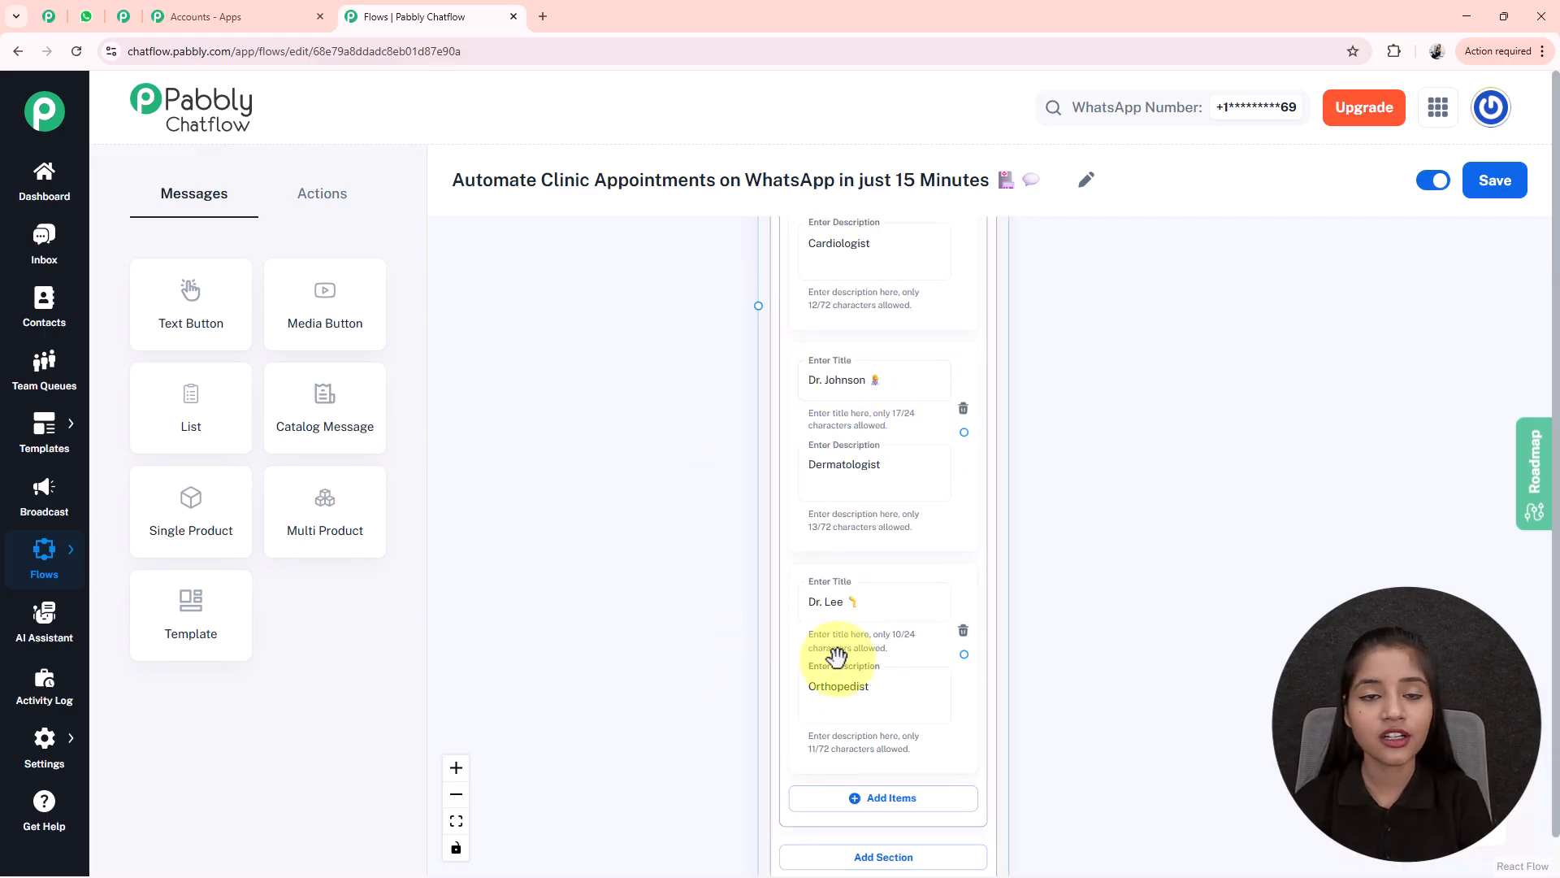
# - Connect the Text Button's Book Appointment button to the doctor List node
pyautogui.scroll(-1, 714, 411)
pyautogui.moveTo(708, 321); pyautogui.dragTo(715, 705)
pyautogui.scroll(-1, 588, 504)
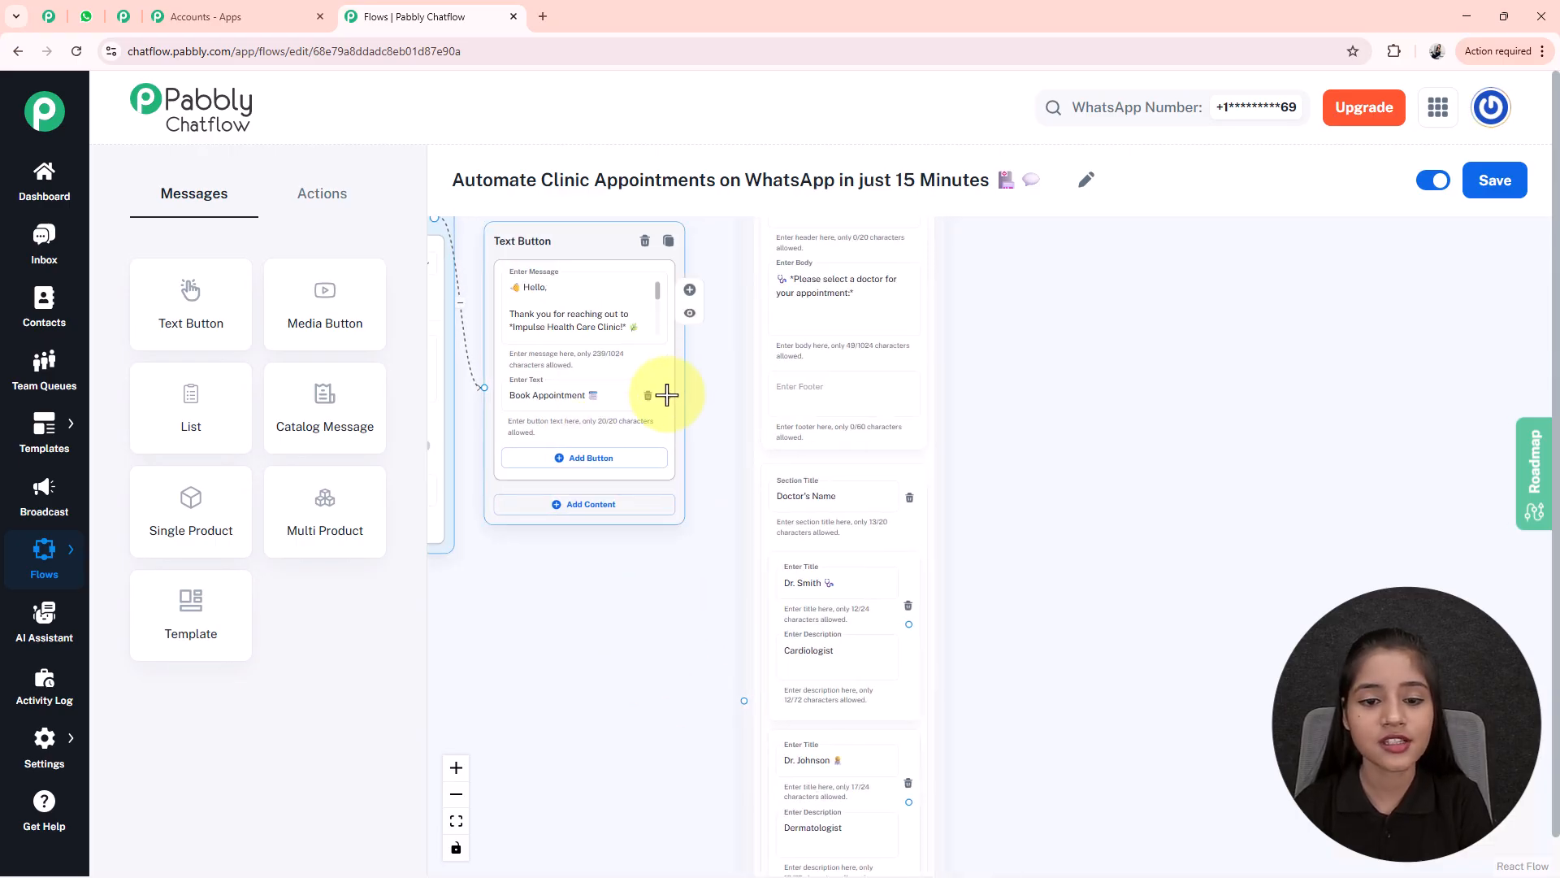
pyautogui.moveTo(666, 395); pyautogui.dragTo(741, 702)
pyautogui.moveTo(1166, 790); pyautogui.dragTo(1025, 523)
pyautogui.scroll(-2, 1016, 520)
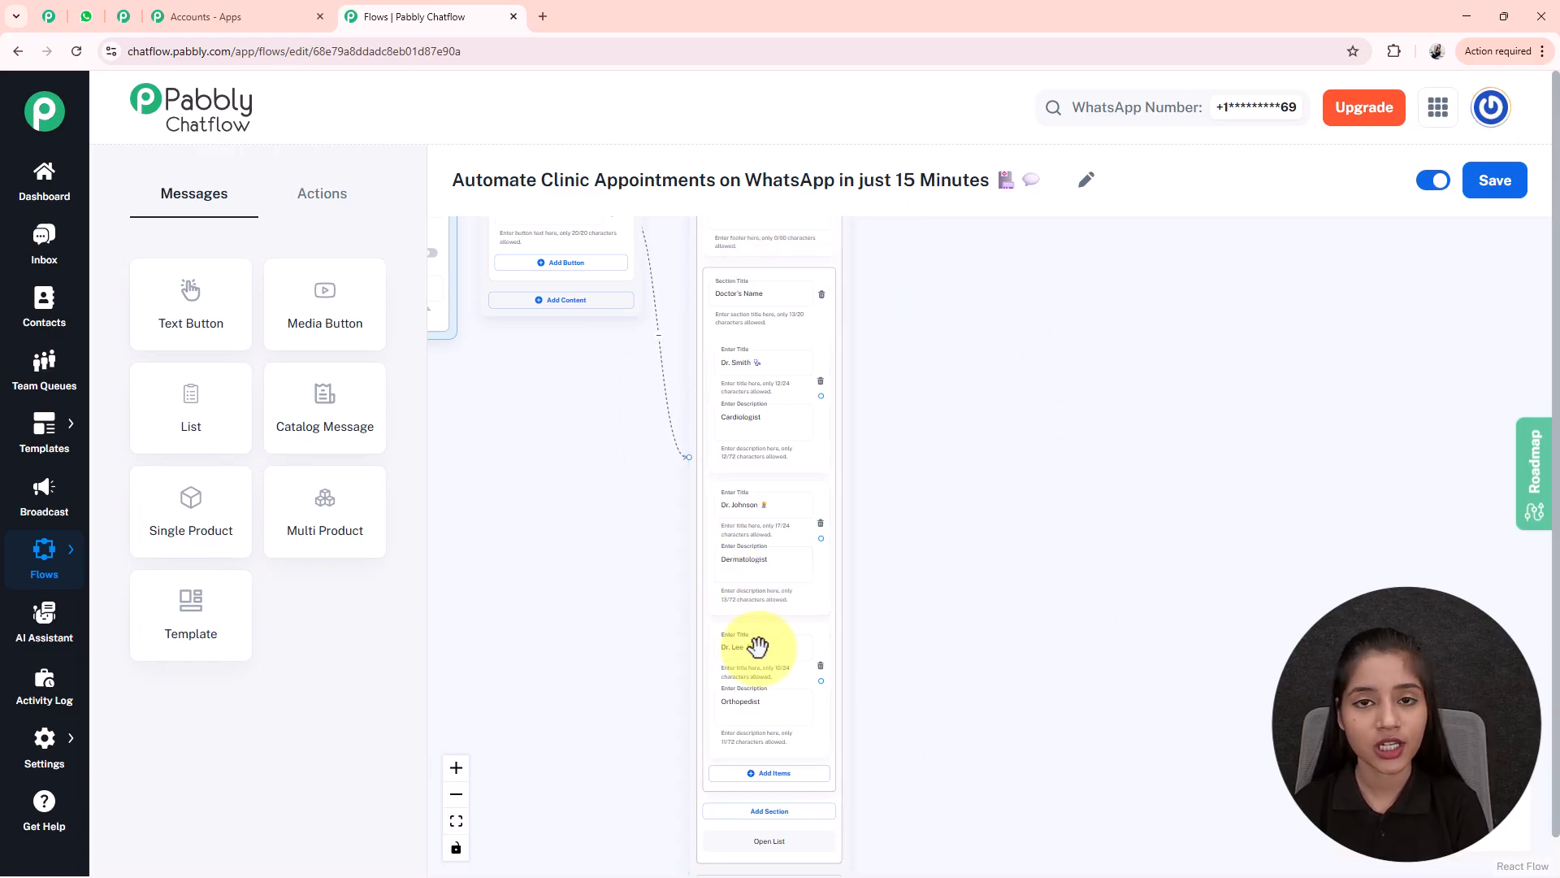
# - Add a Set Custom Field step right of the list, targeting DoctorName
pyautogui.click(320, 207)
pyautogui.moveTo(321, 520); pyautogui.dragTo(552, 252)
pyautogui.moveTo(743, 409); pyautogui.dragTo(1014, 500)
pyautogui.scroll(4, 1035, 458)
pyautogui.click(897, 389)
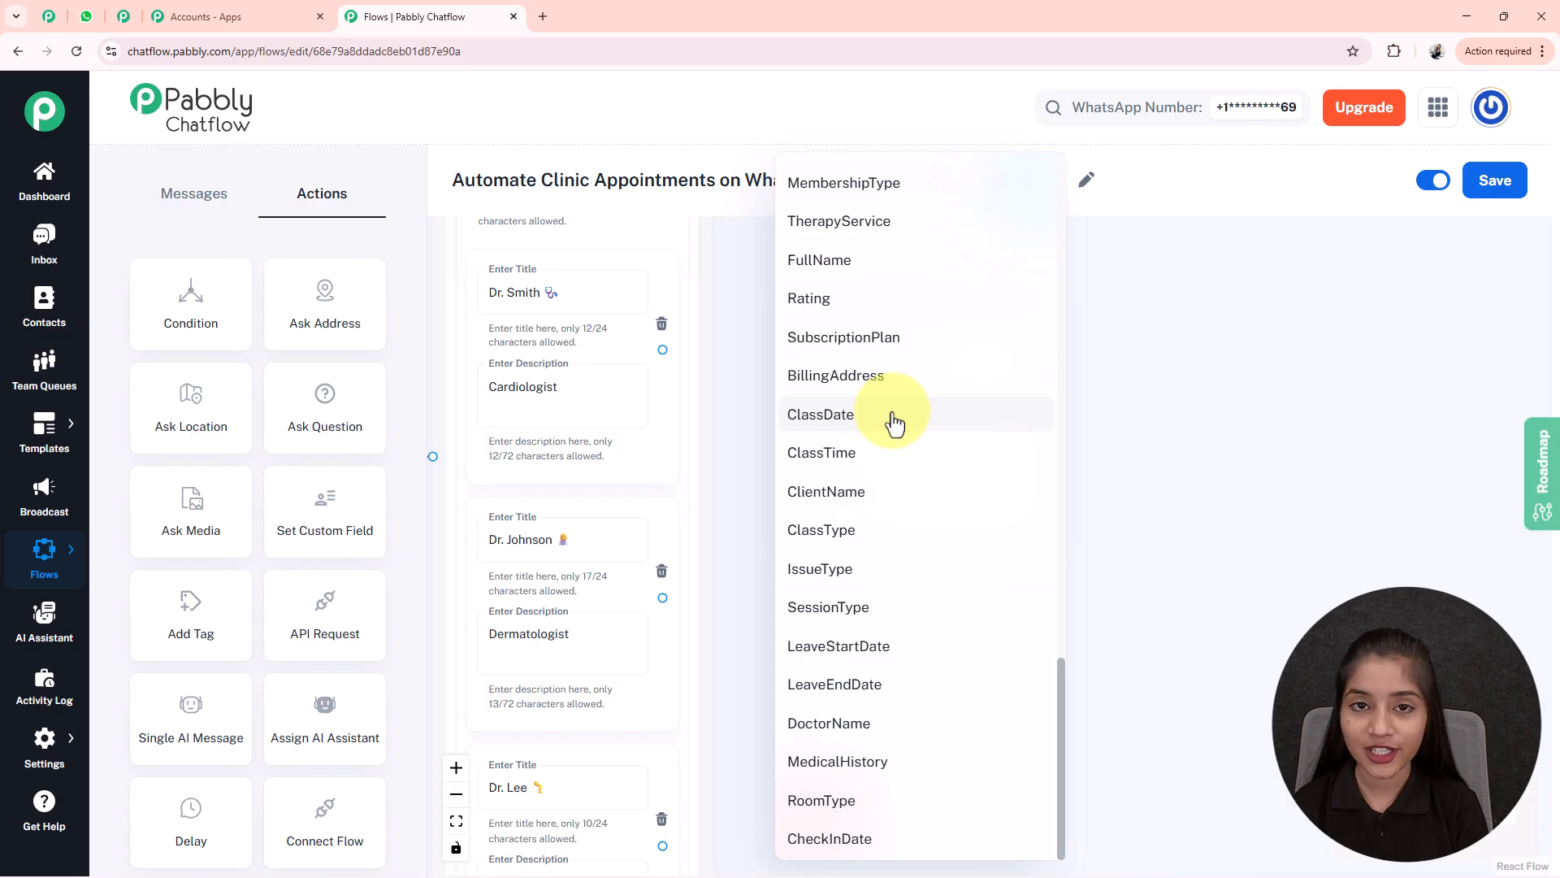
pyautogui.click(805, 731)
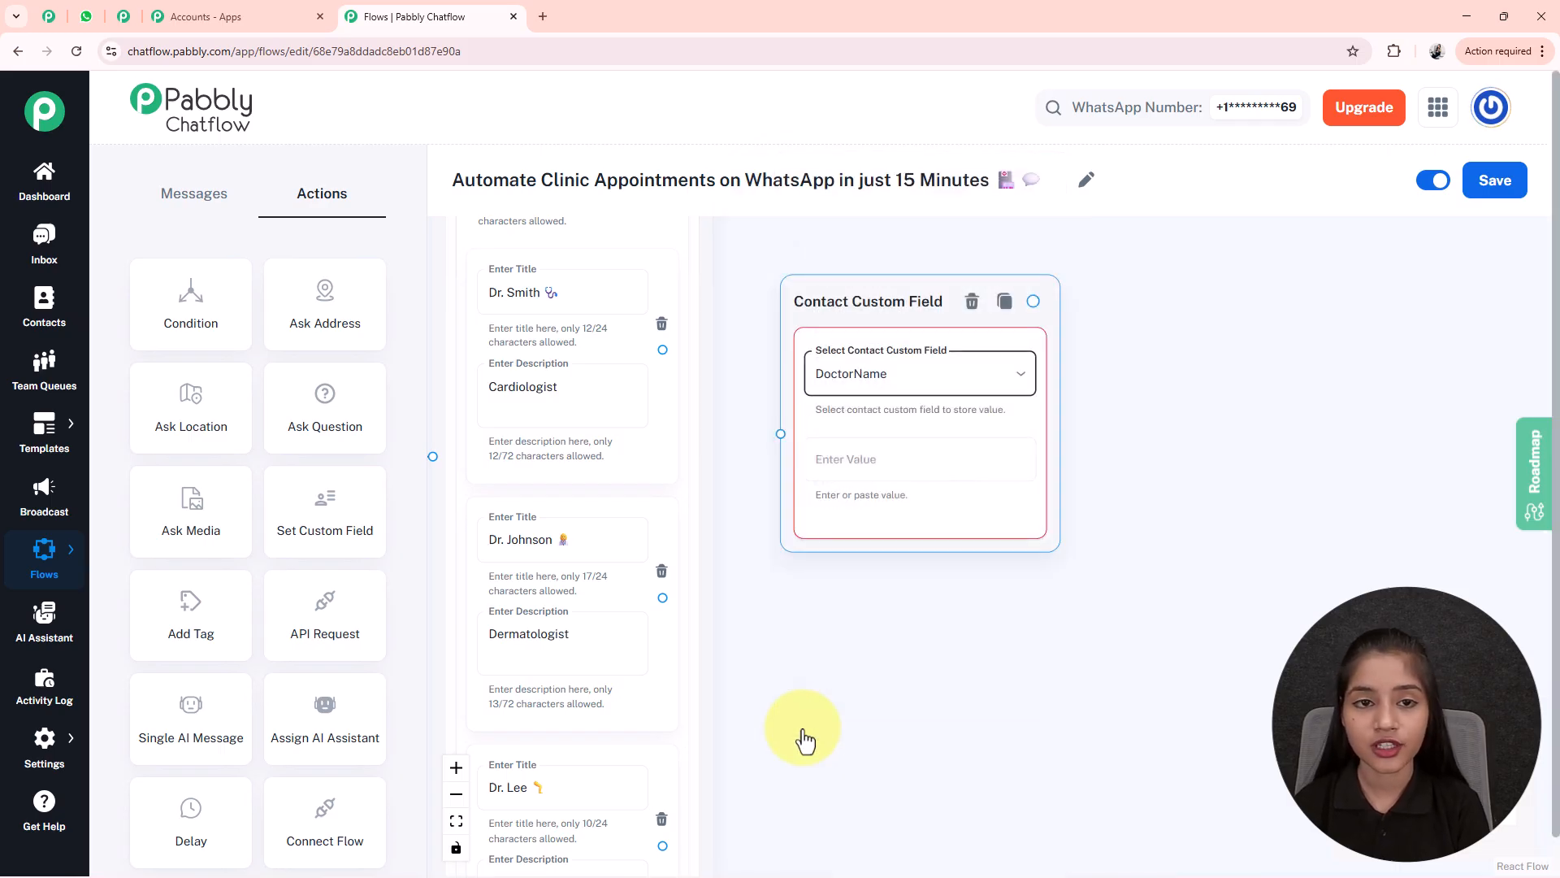
# - Set its value to the first doctor's name and link that doctor's item to it
pyautogui.click(511, 292)
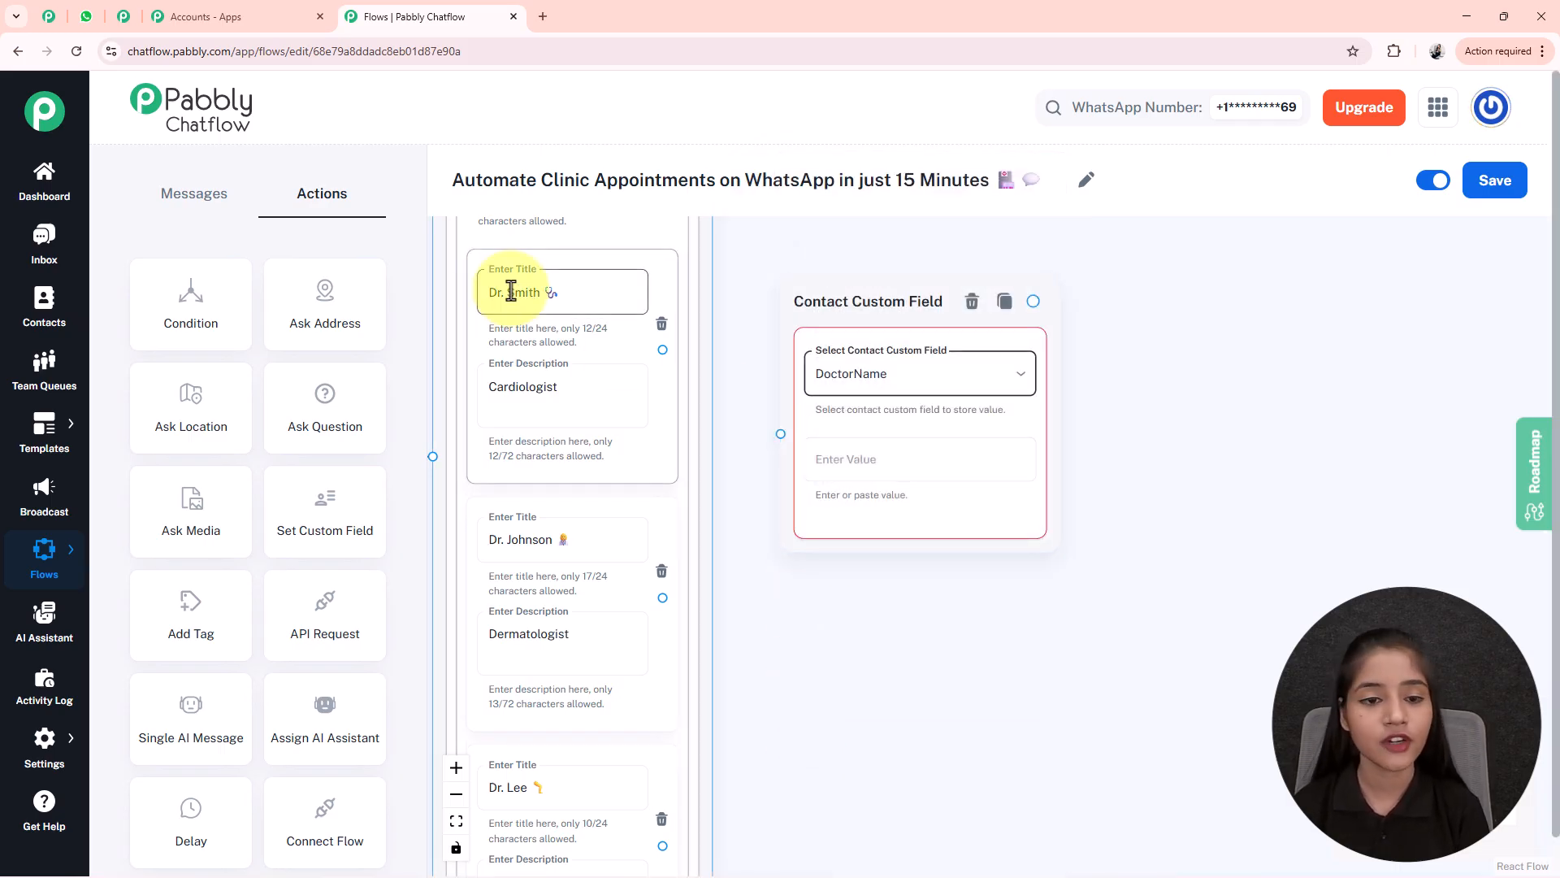
pyautogui.click(894, 452)
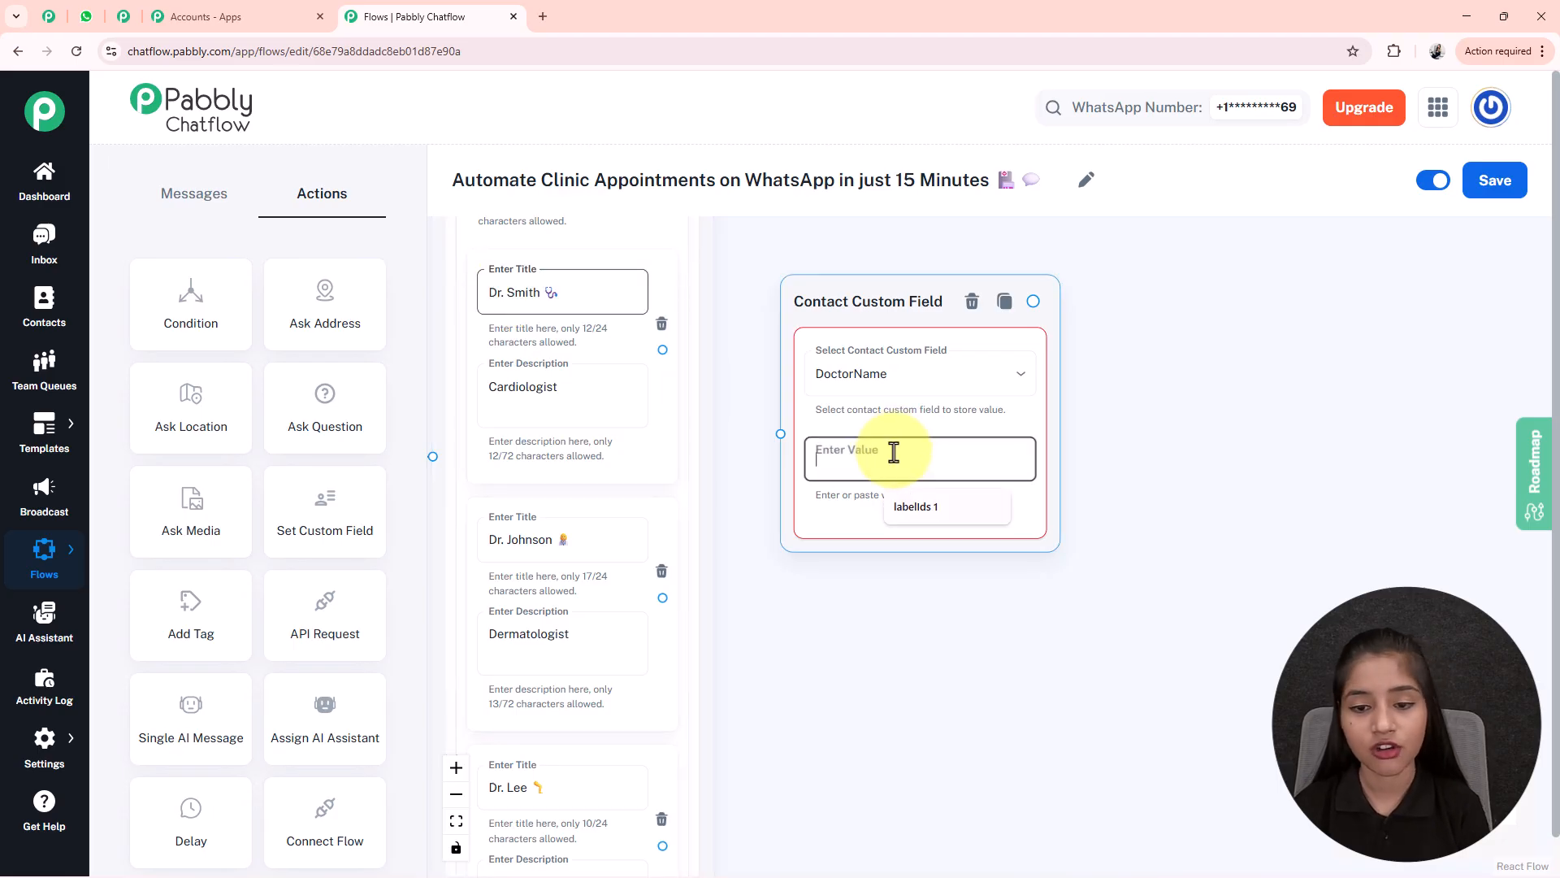
pyautogui.write('Dr. Smith 🩺')
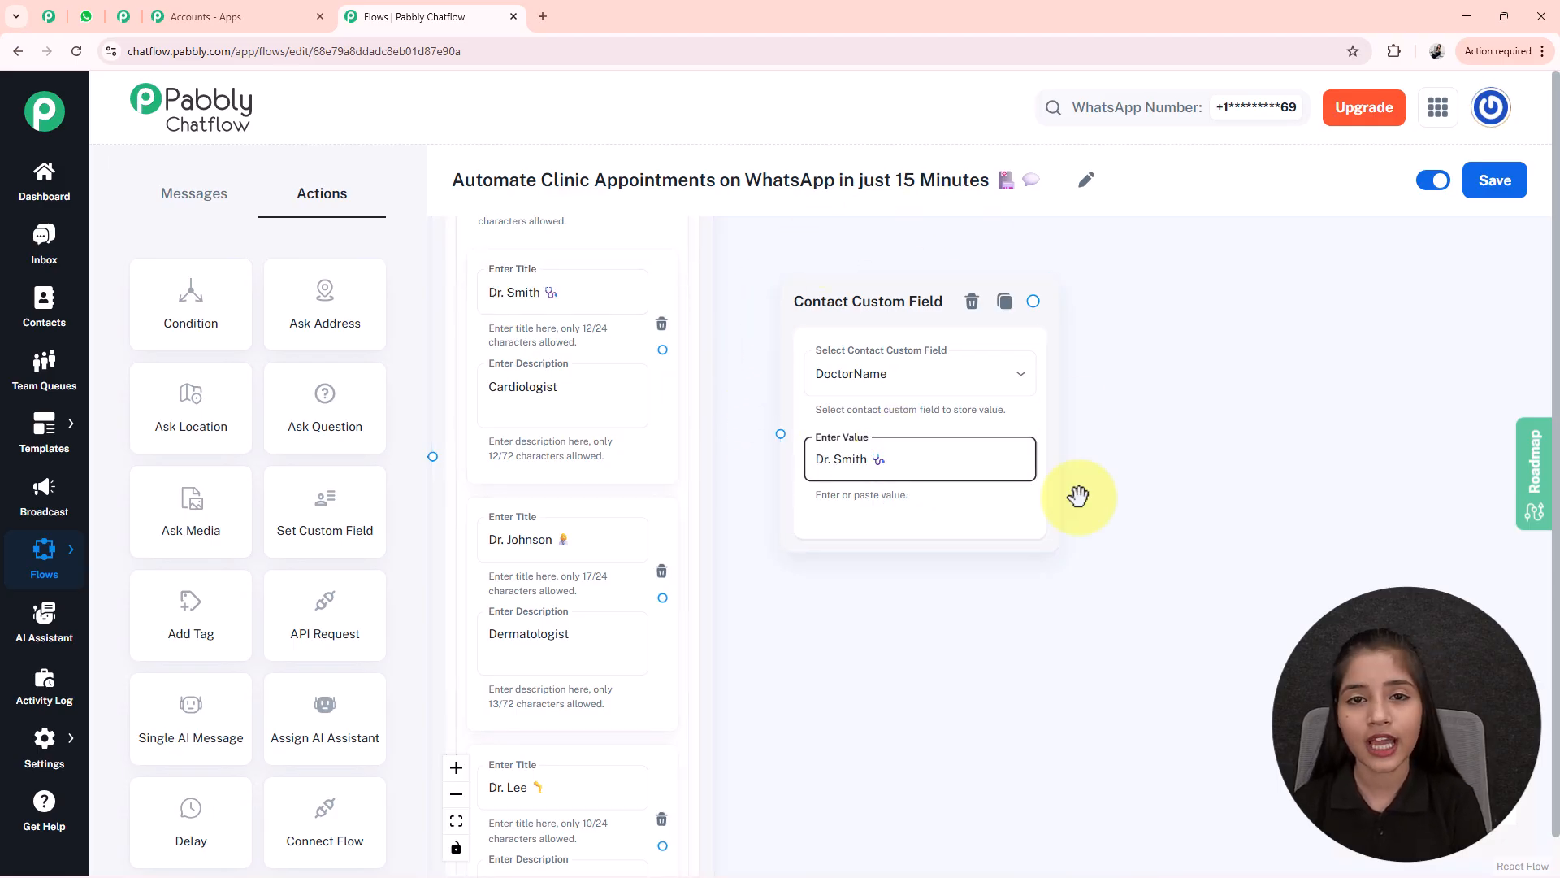
pyautogui.click(477, 412)
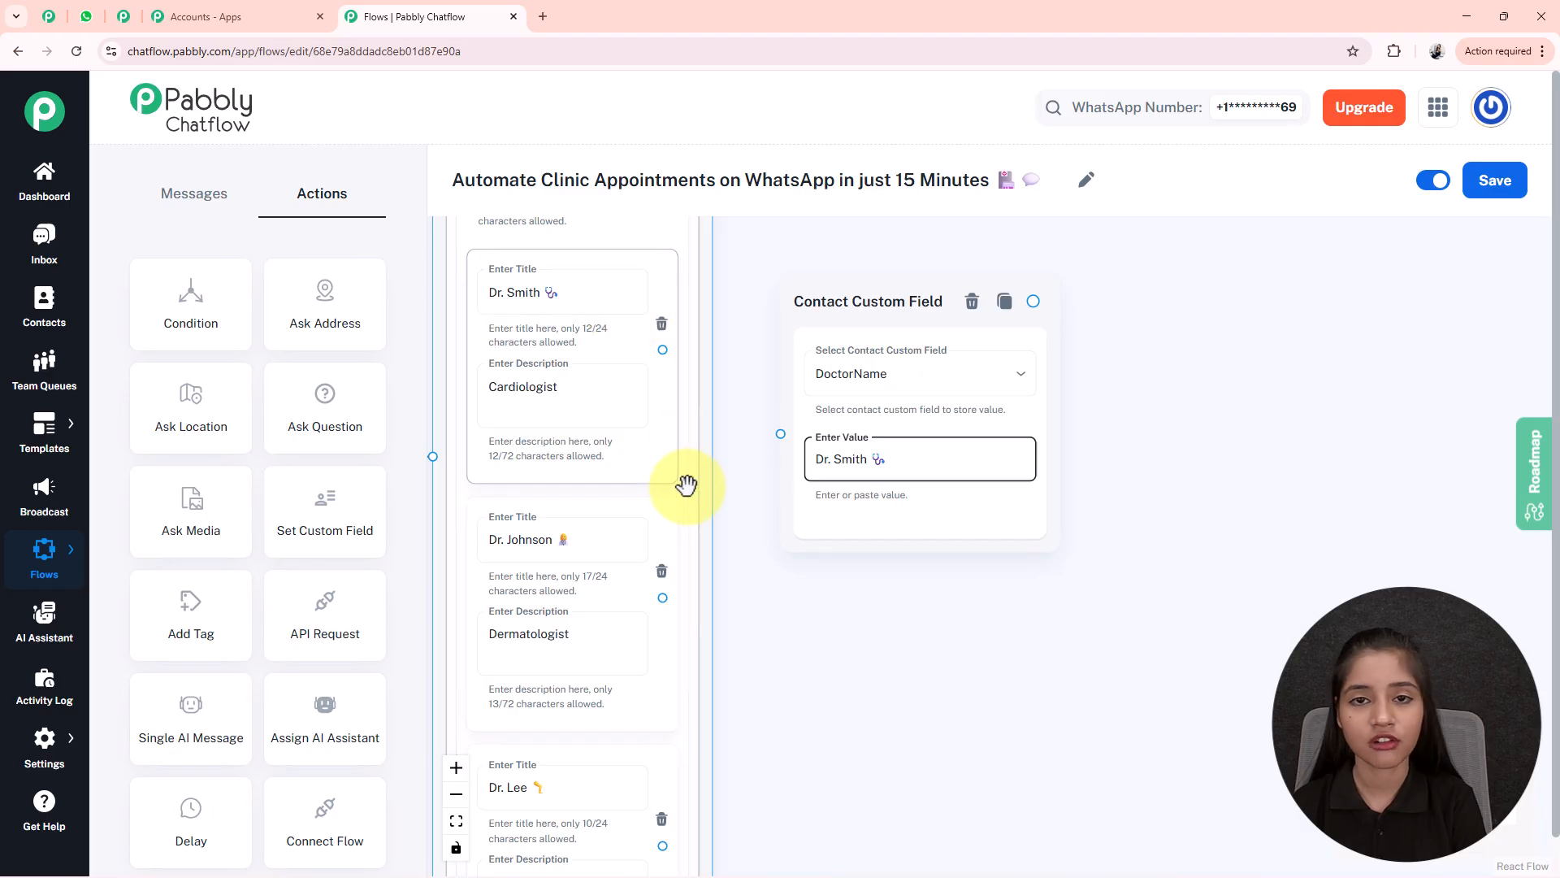
pyautogui.moveTo(662, 349); pyautogui.dragTo(780, 429)
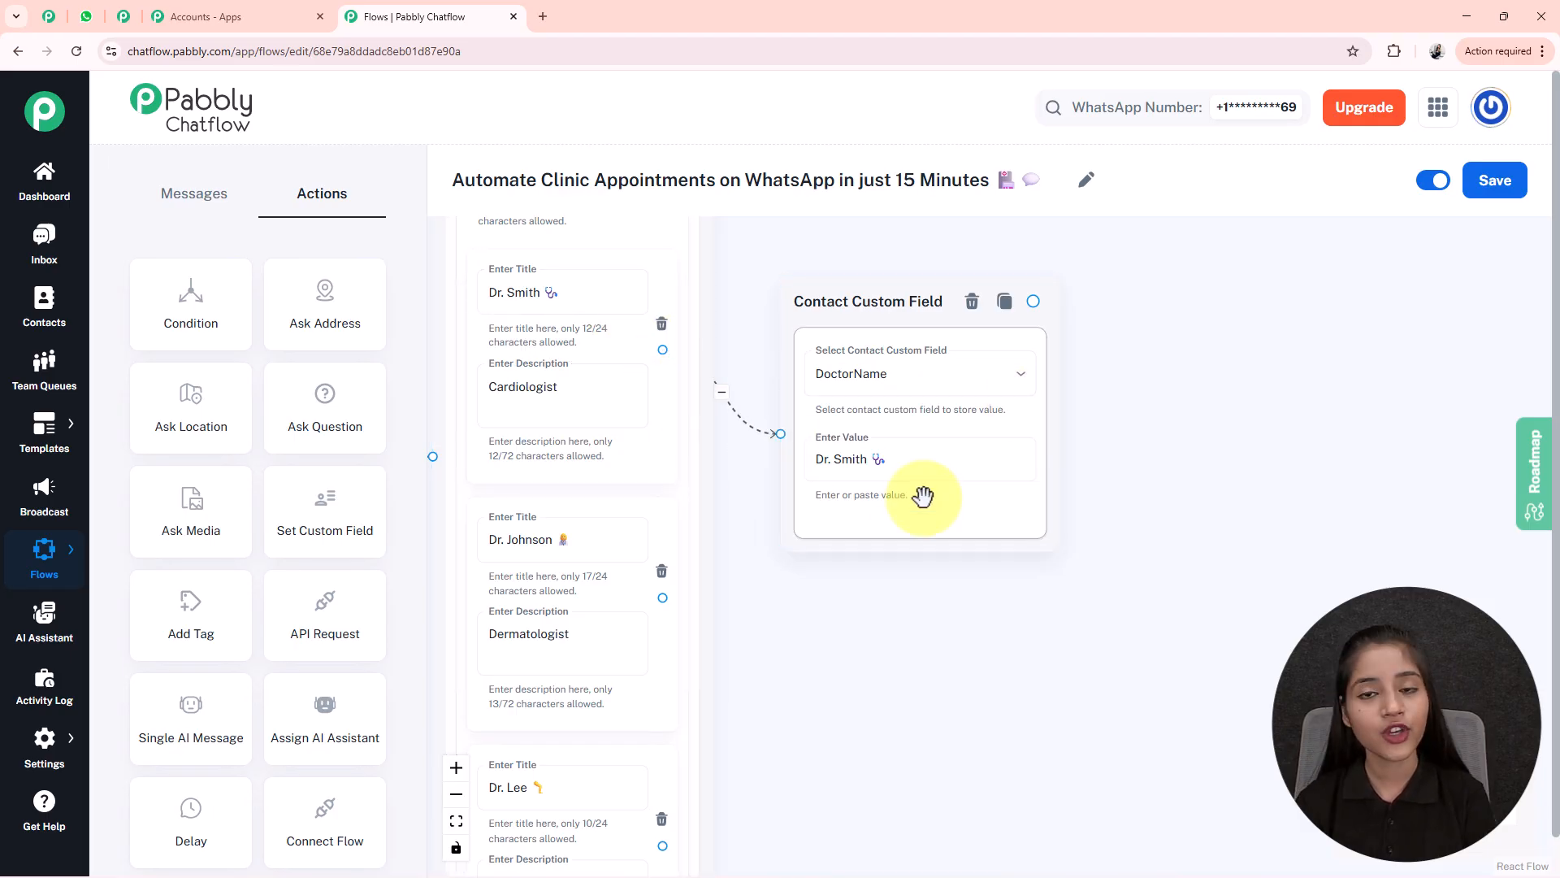
# - Review the custom field step, save the flow, and bring up the settings options
pyautogui.click(958, 326)
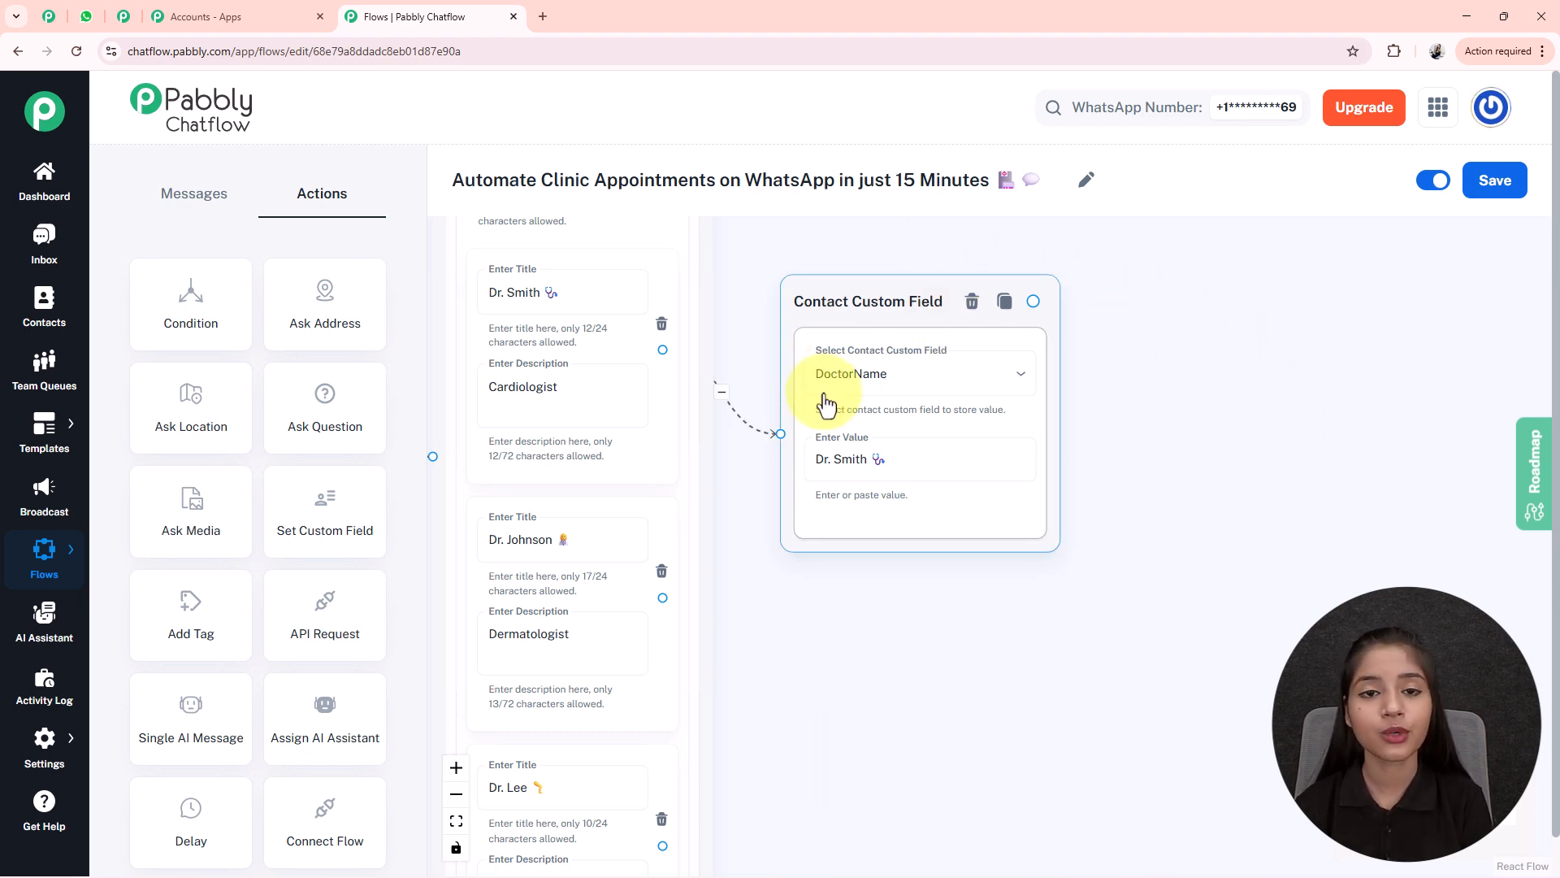
pyautogui.click(975, 254)
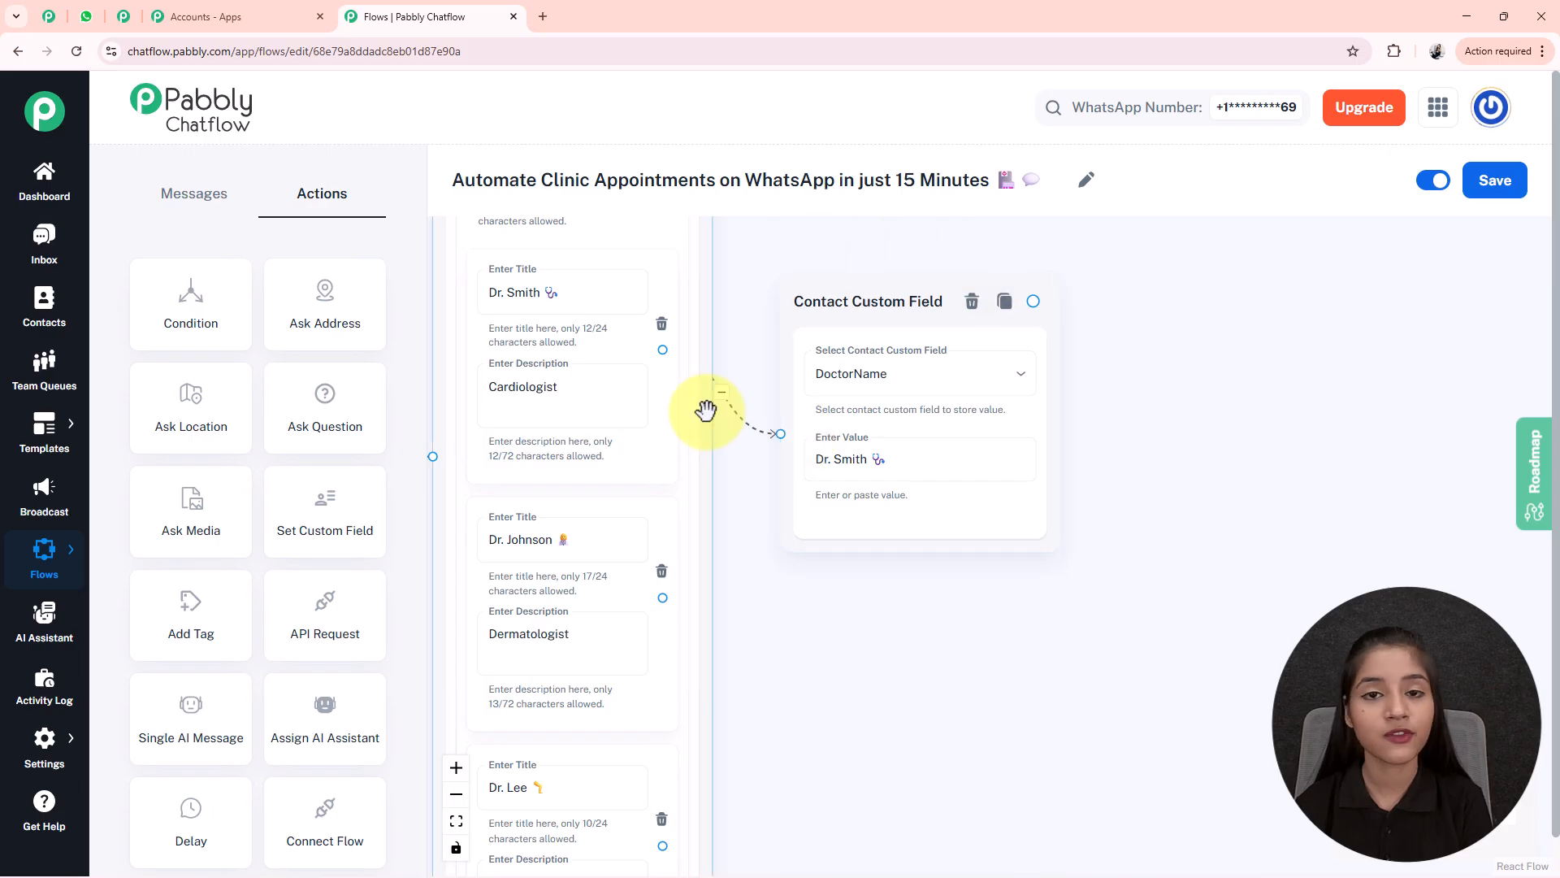
pyautogui.click(1507, 180)
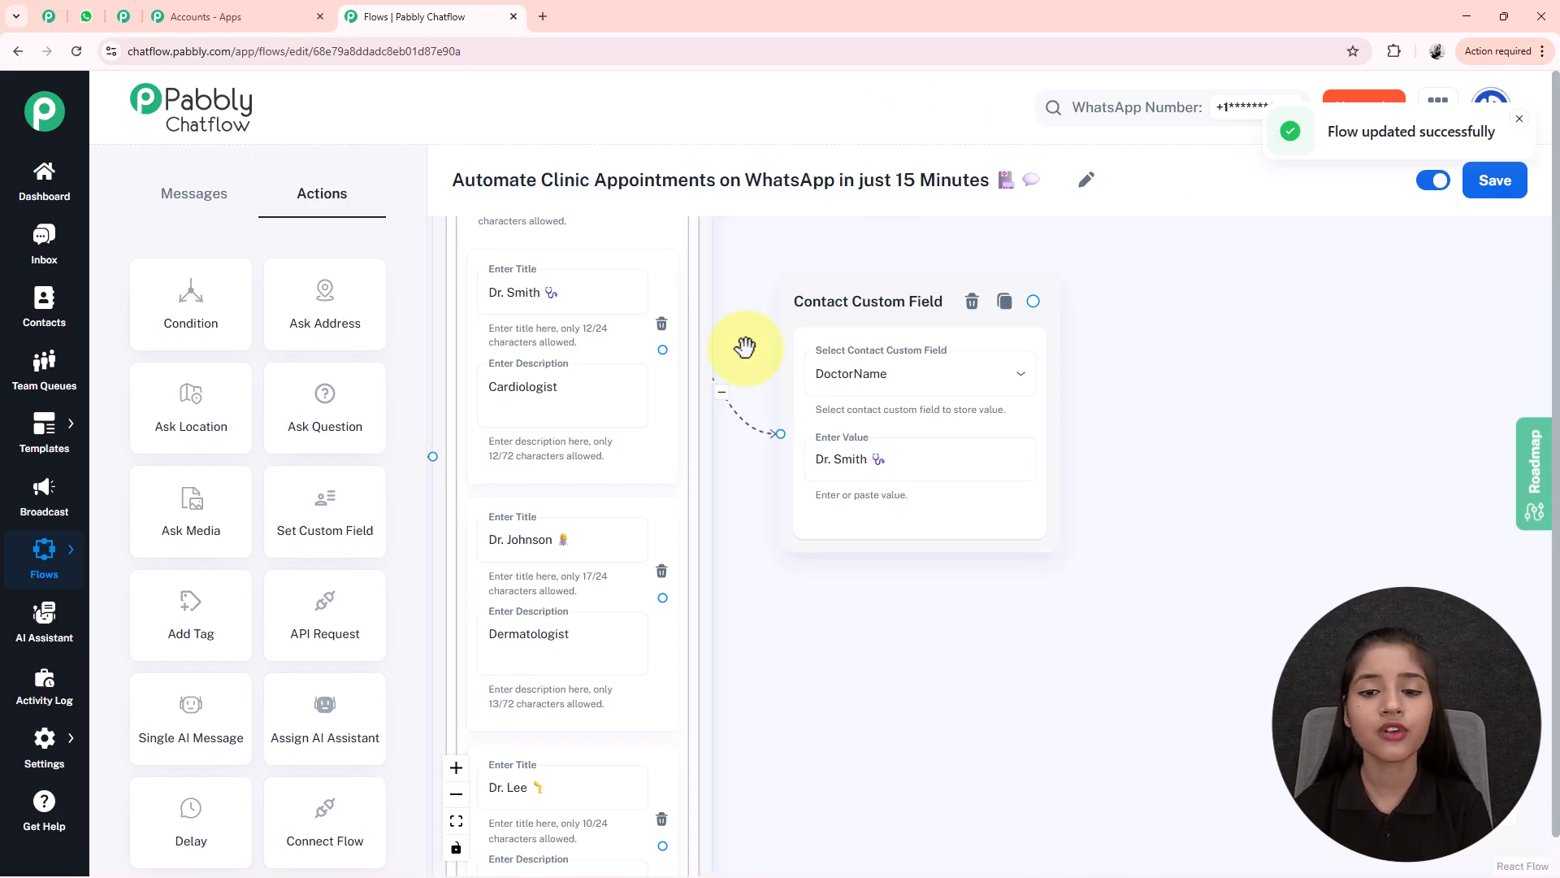
pyautogui.click(45, 743)
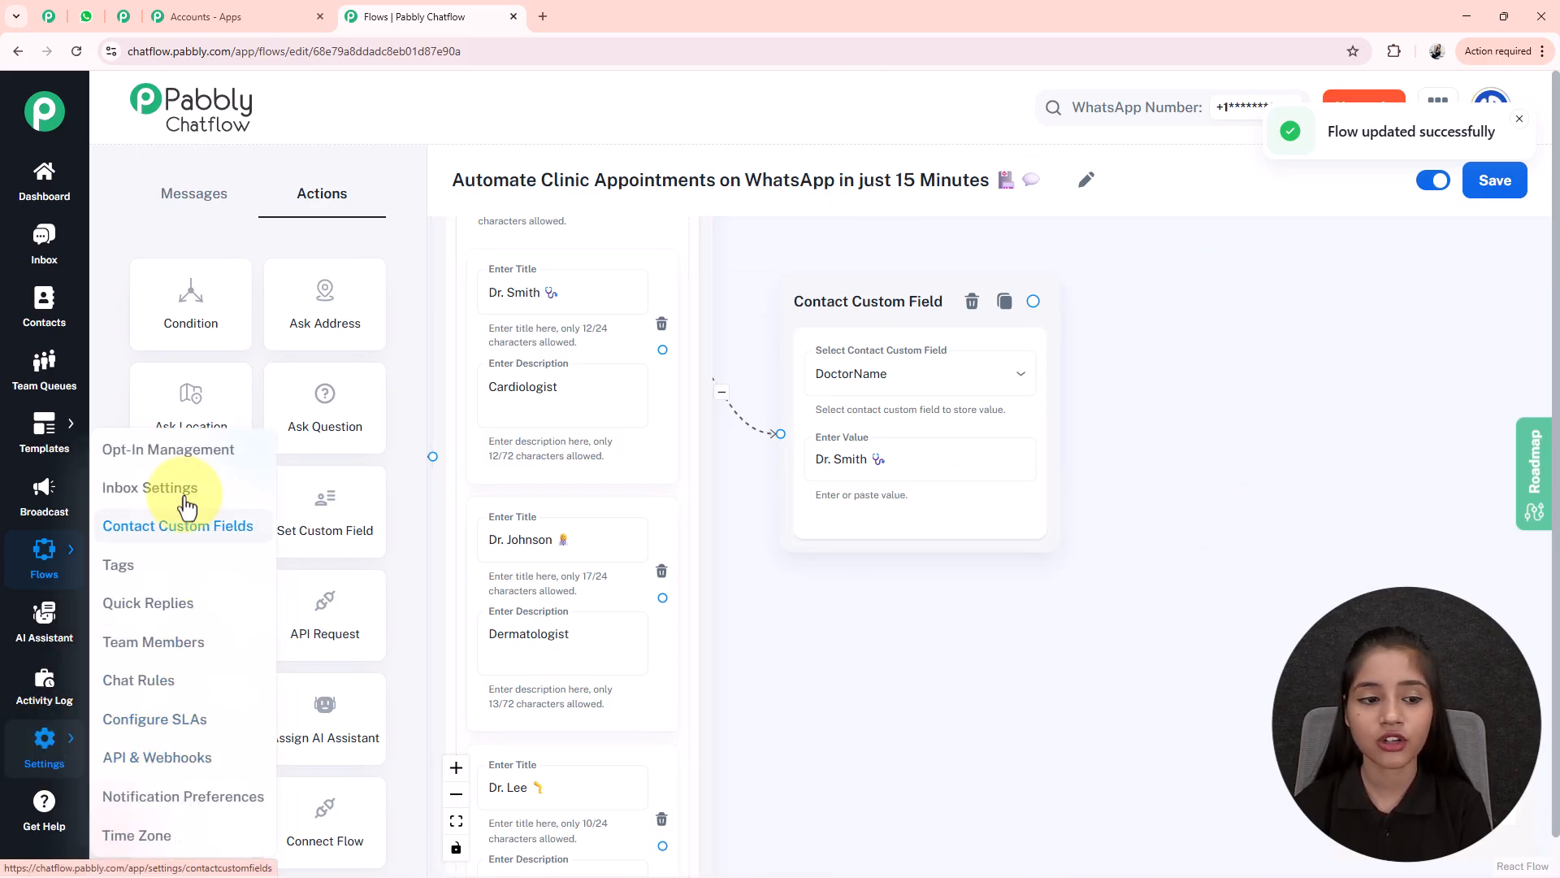
# - Open the Contact Custom Fields settings in a new browser tab
pyautogui.rightClick(205, 528)
pyautogui.click(261, 542)
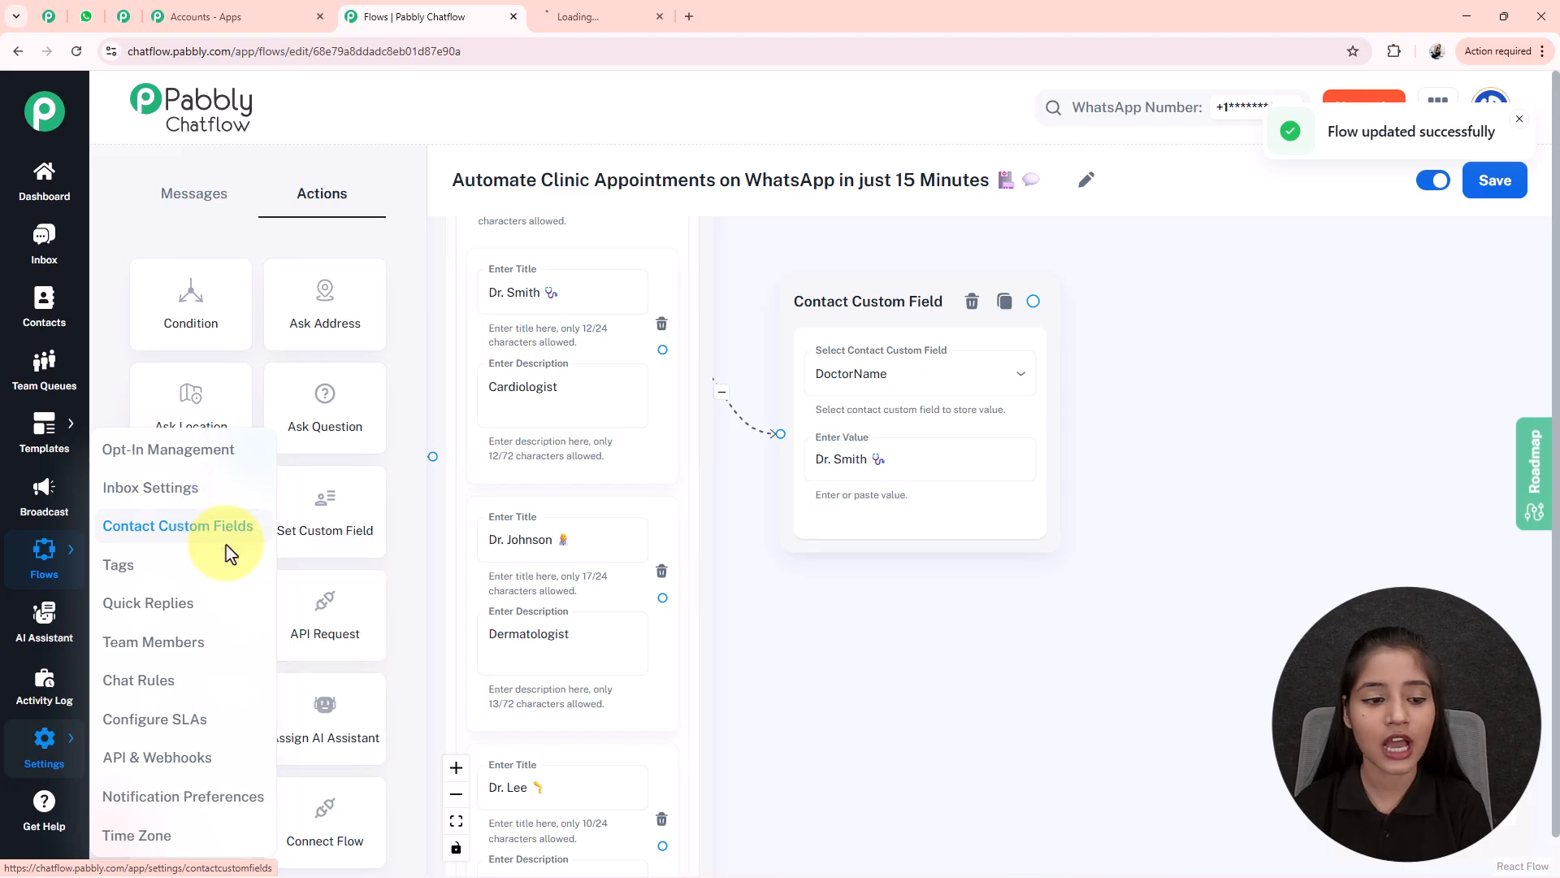
pyautogui.click(599, 13)
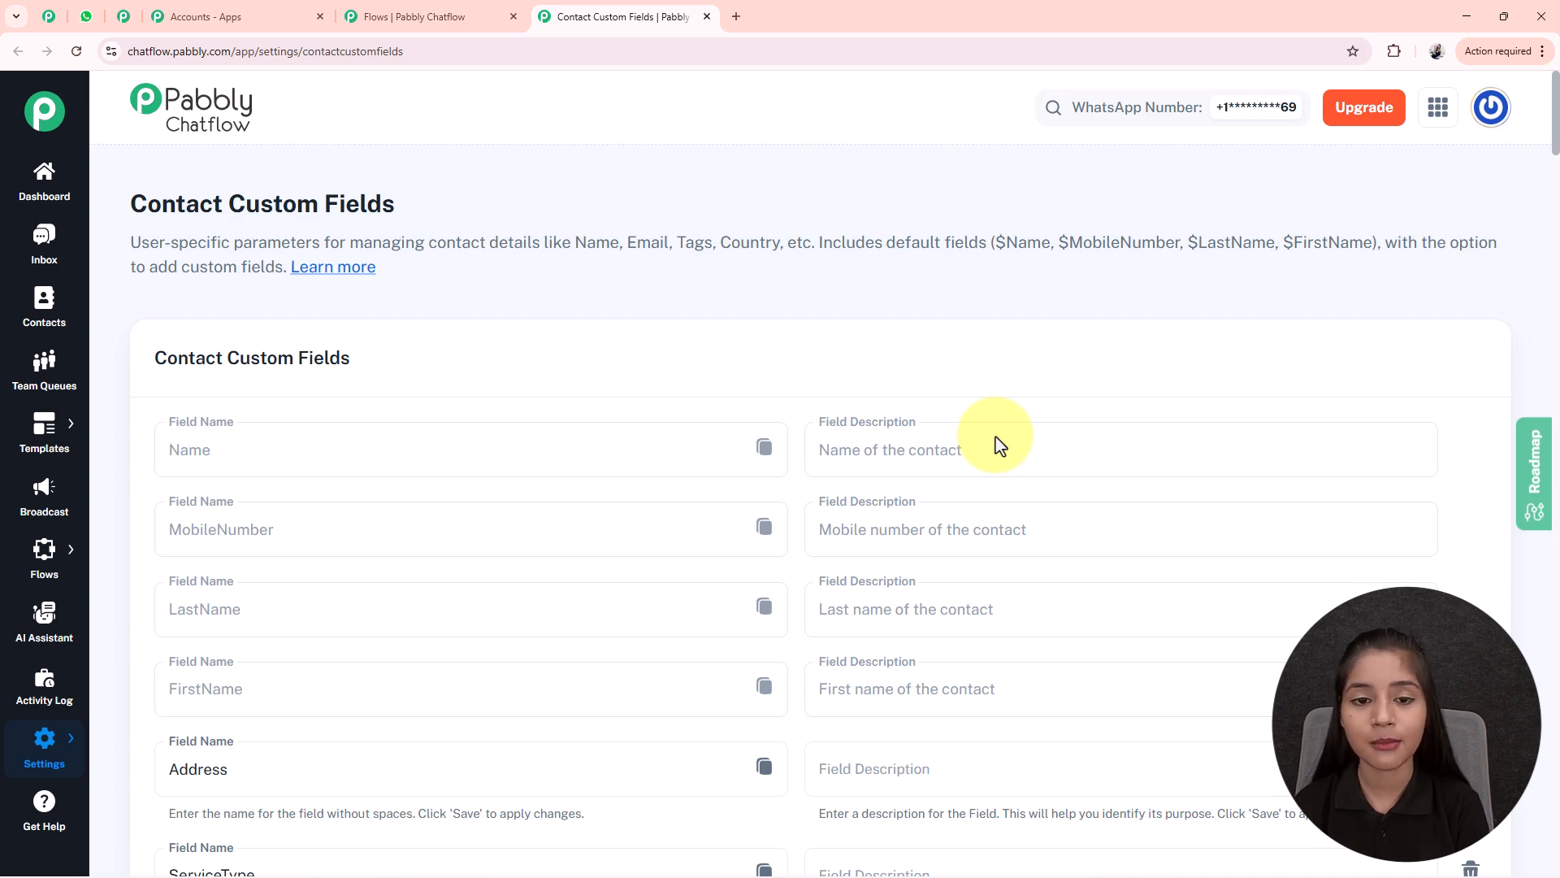
# - Add a blank custom field row and confirm the DoctorName field exists
pyautogui.scroll(-20, 999, 445)
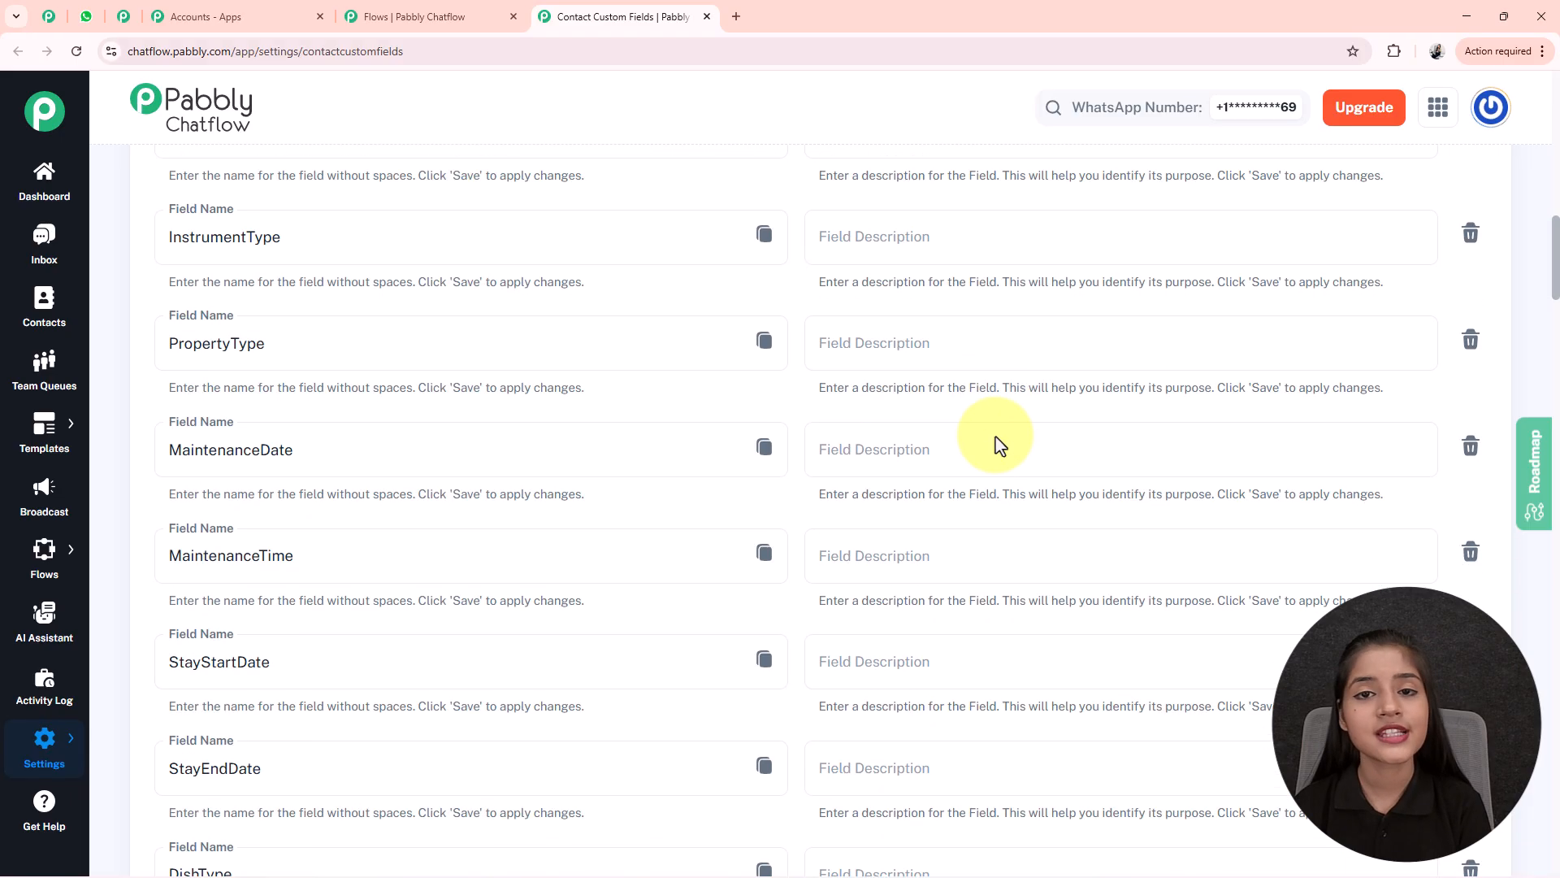
pyautogui.scroll(-20, 1000, 445)
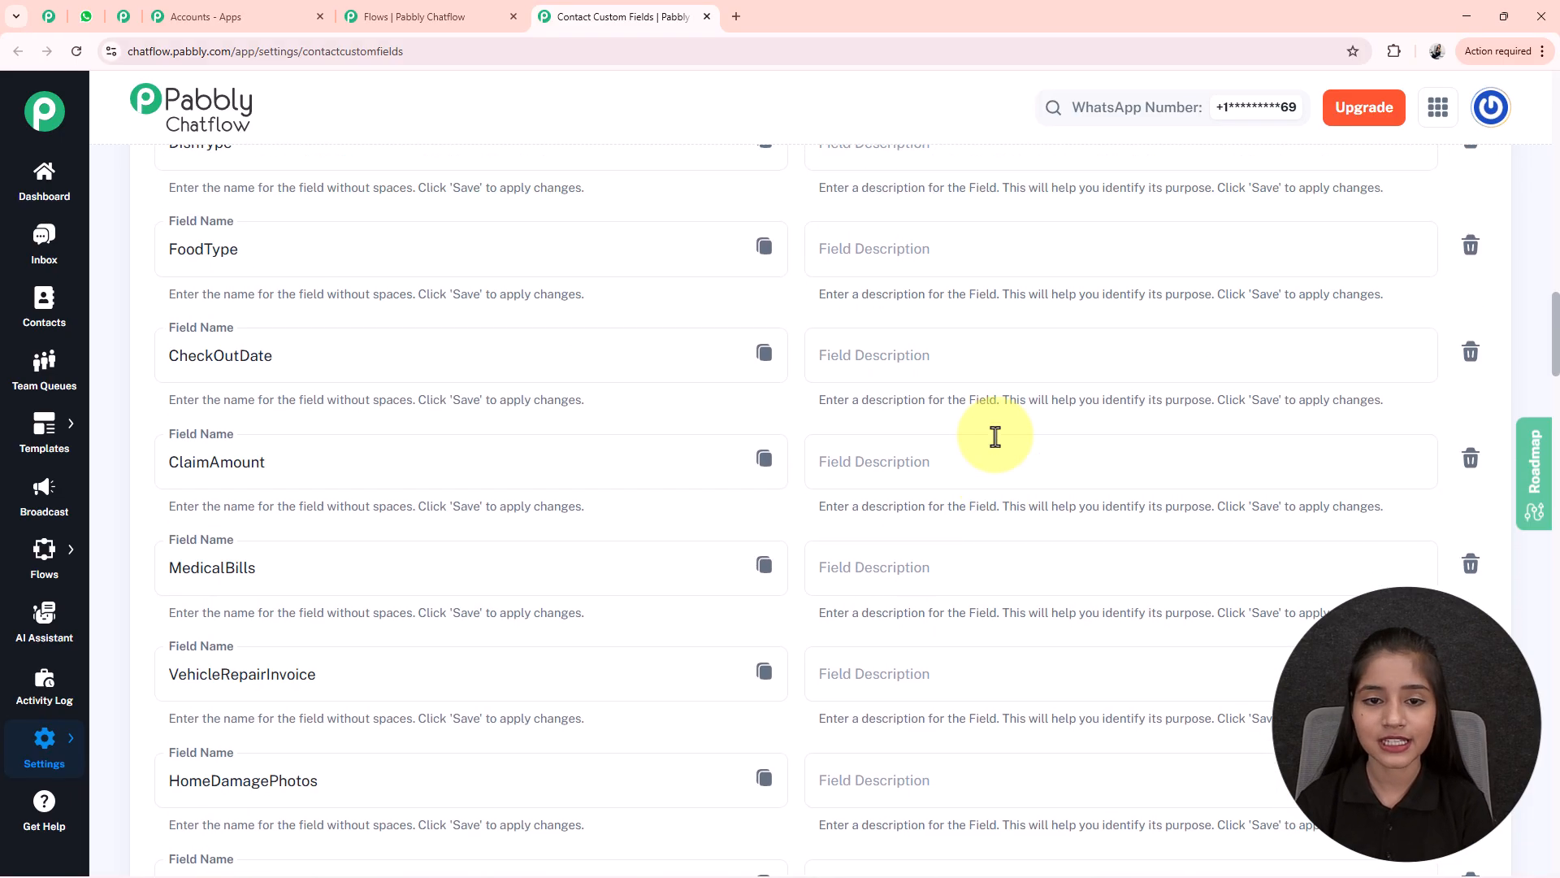
pyautogui.scroll(-15, 995, 437)
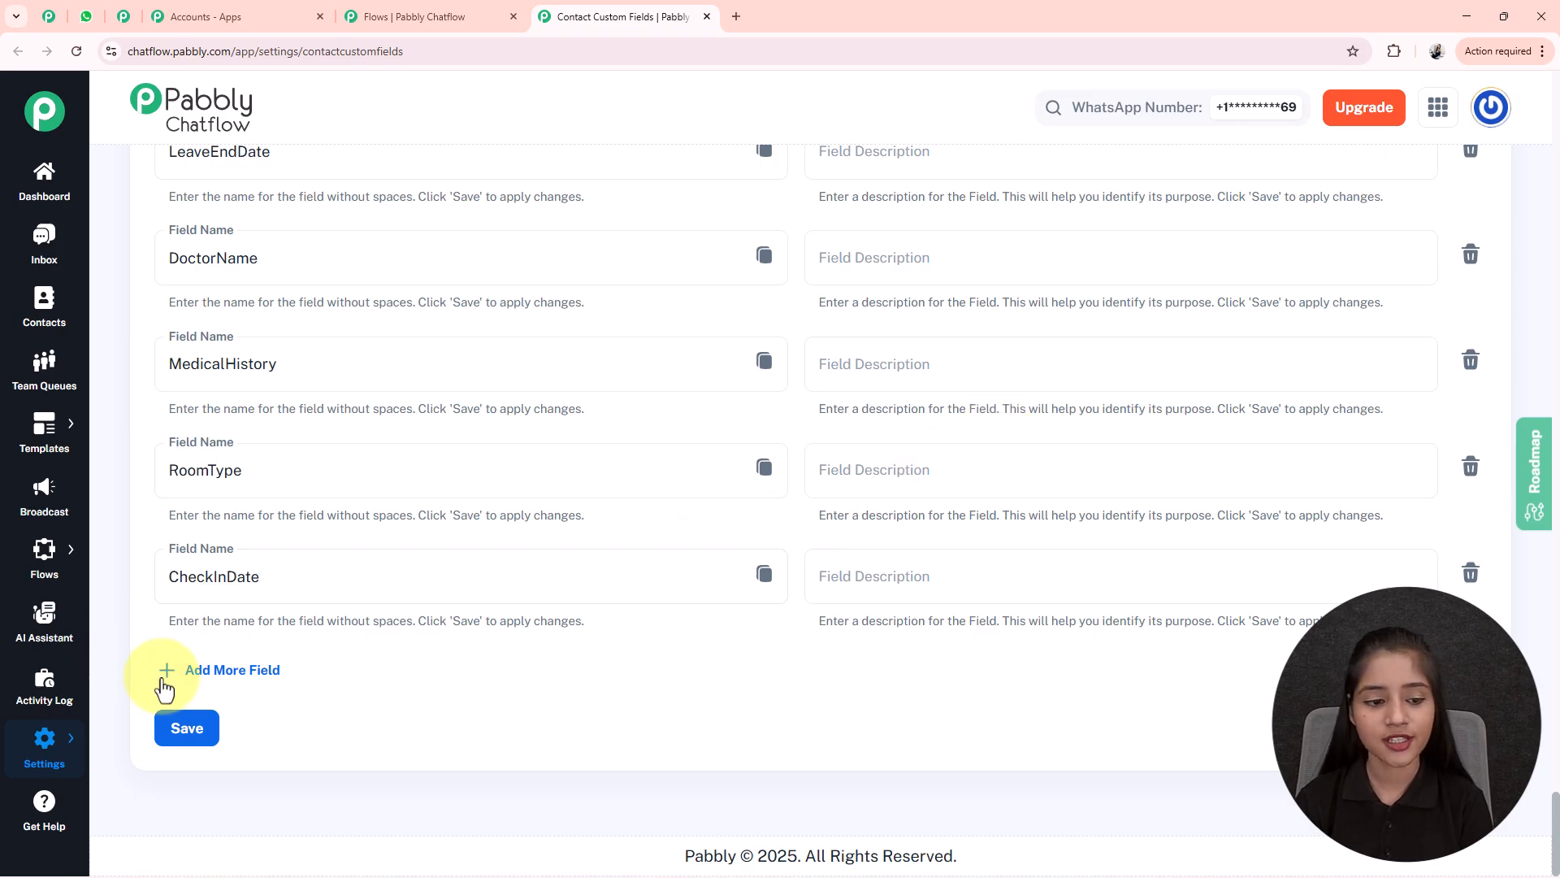
pyautogui.click(213, 674)
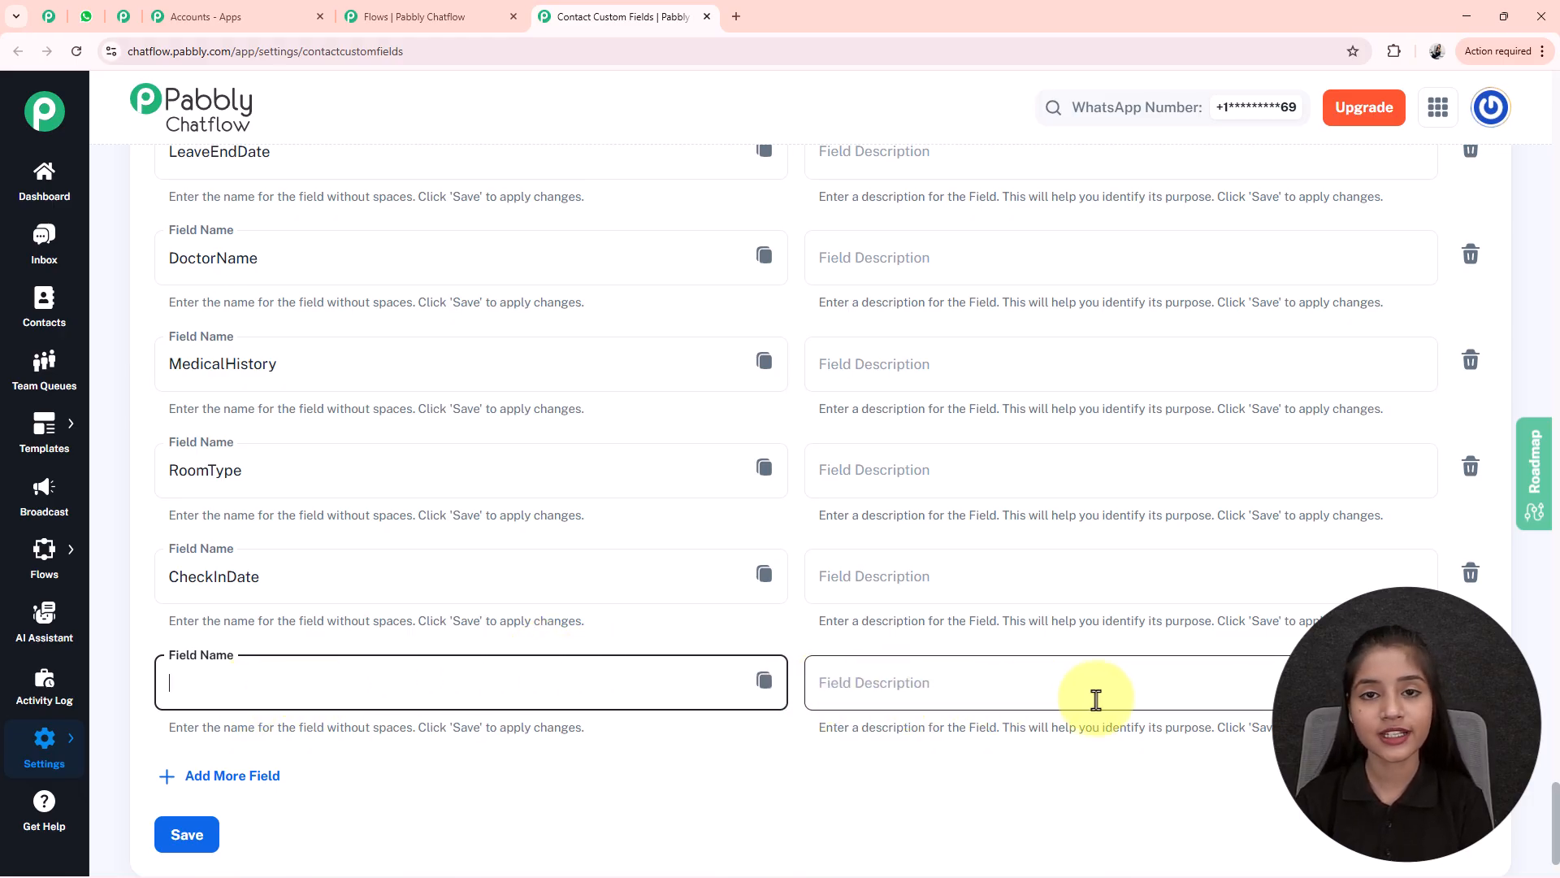
pyautogui.scroll(2, 591, 546)
pyautogui.click(330, 404)
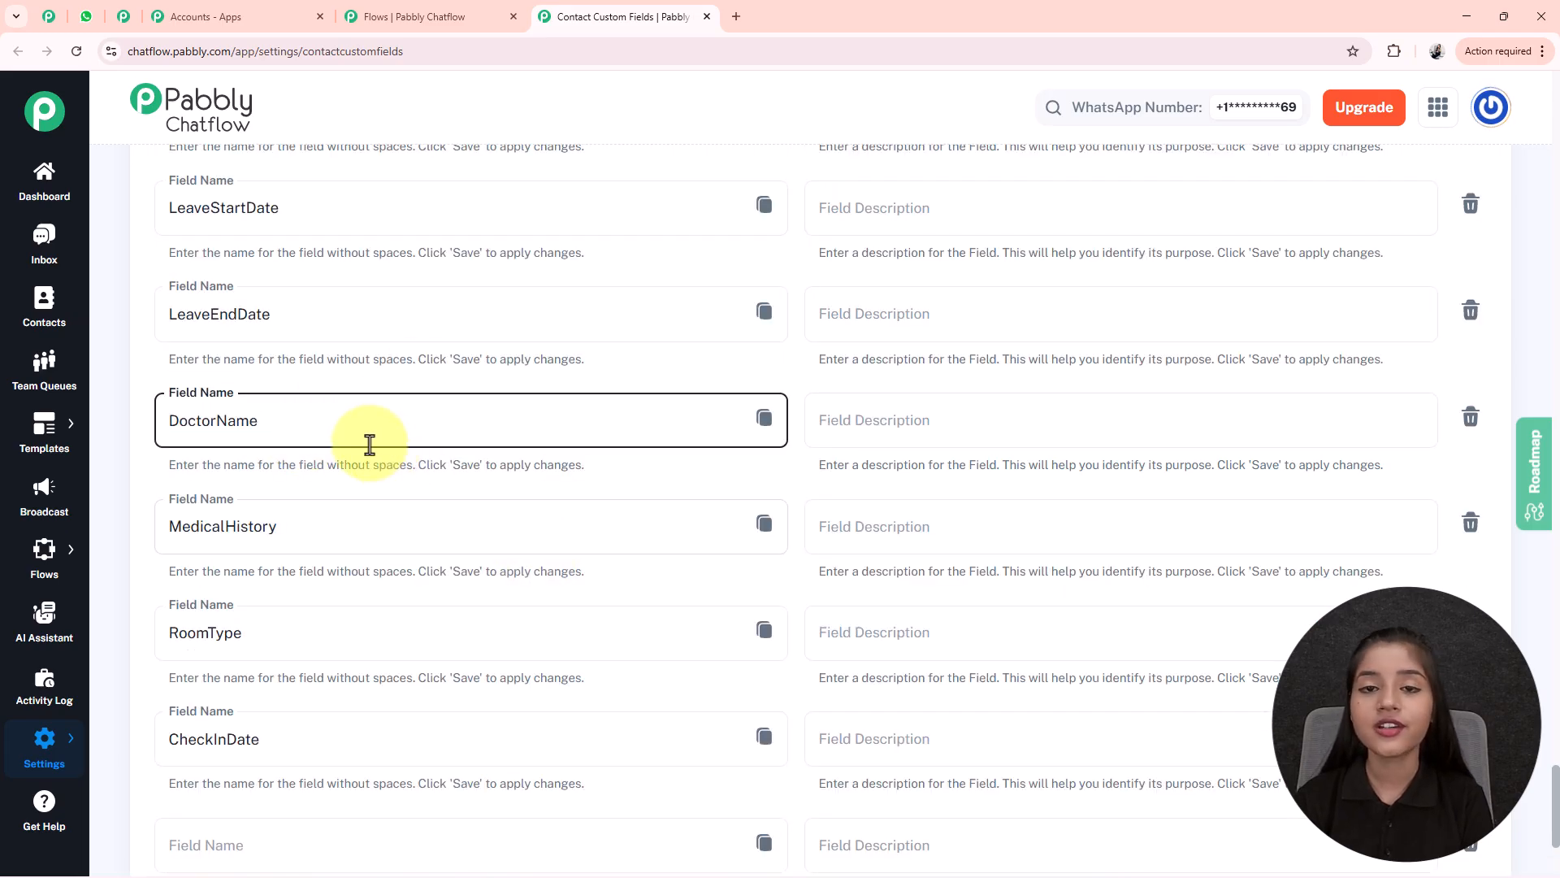
pyautogui.moveTo(296, 417); pyautogui.dragTo(159, 434)
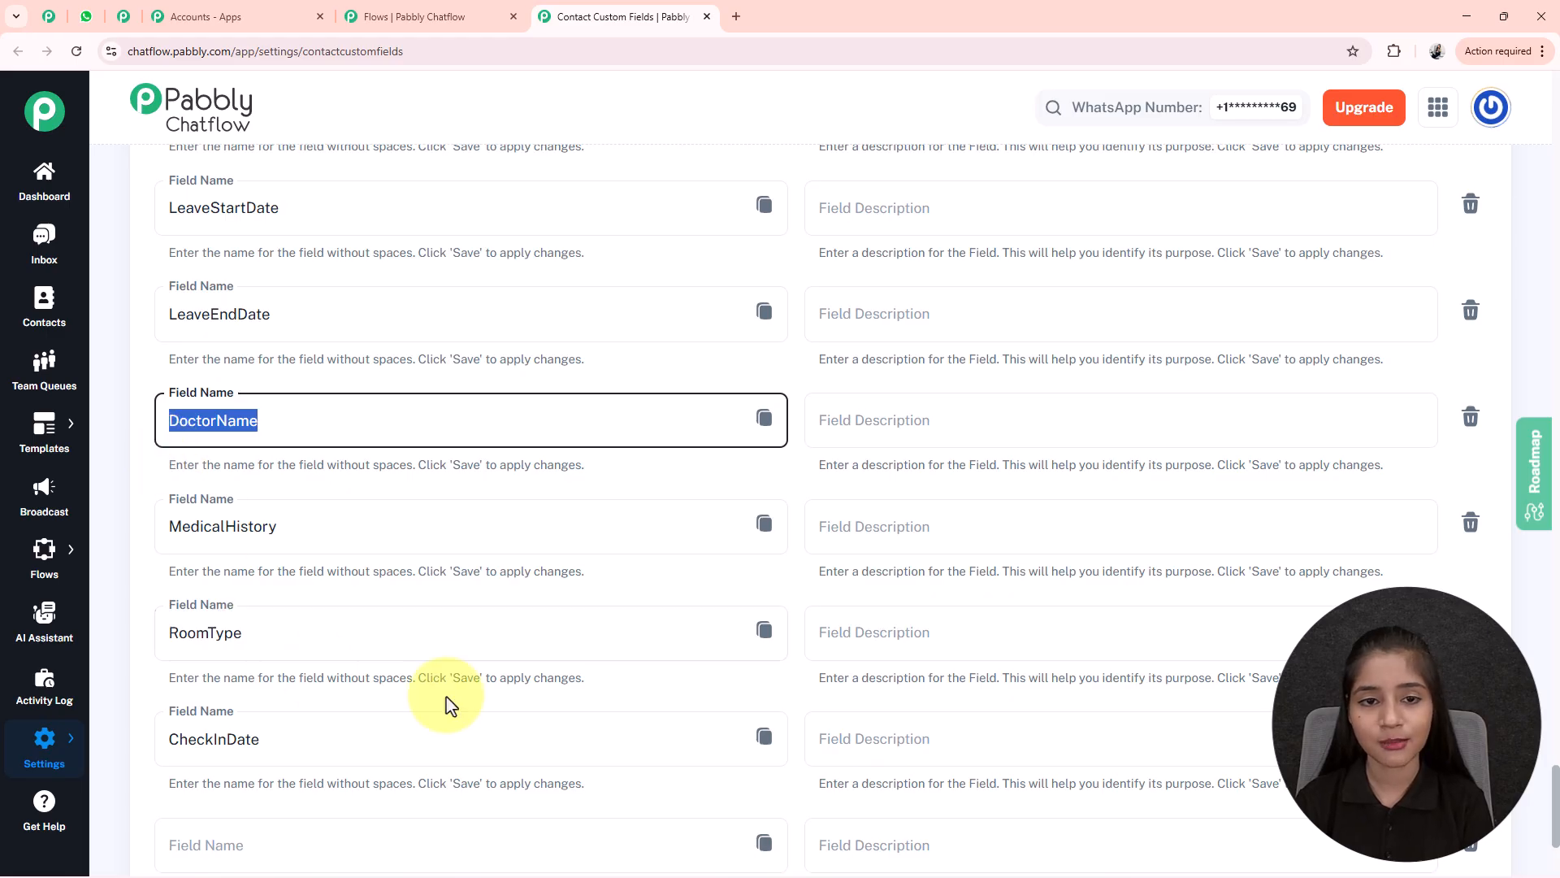
# - Return to the flow and position the DoctorName nodes for the second and third doctors
pyautogui.click(707, 16)
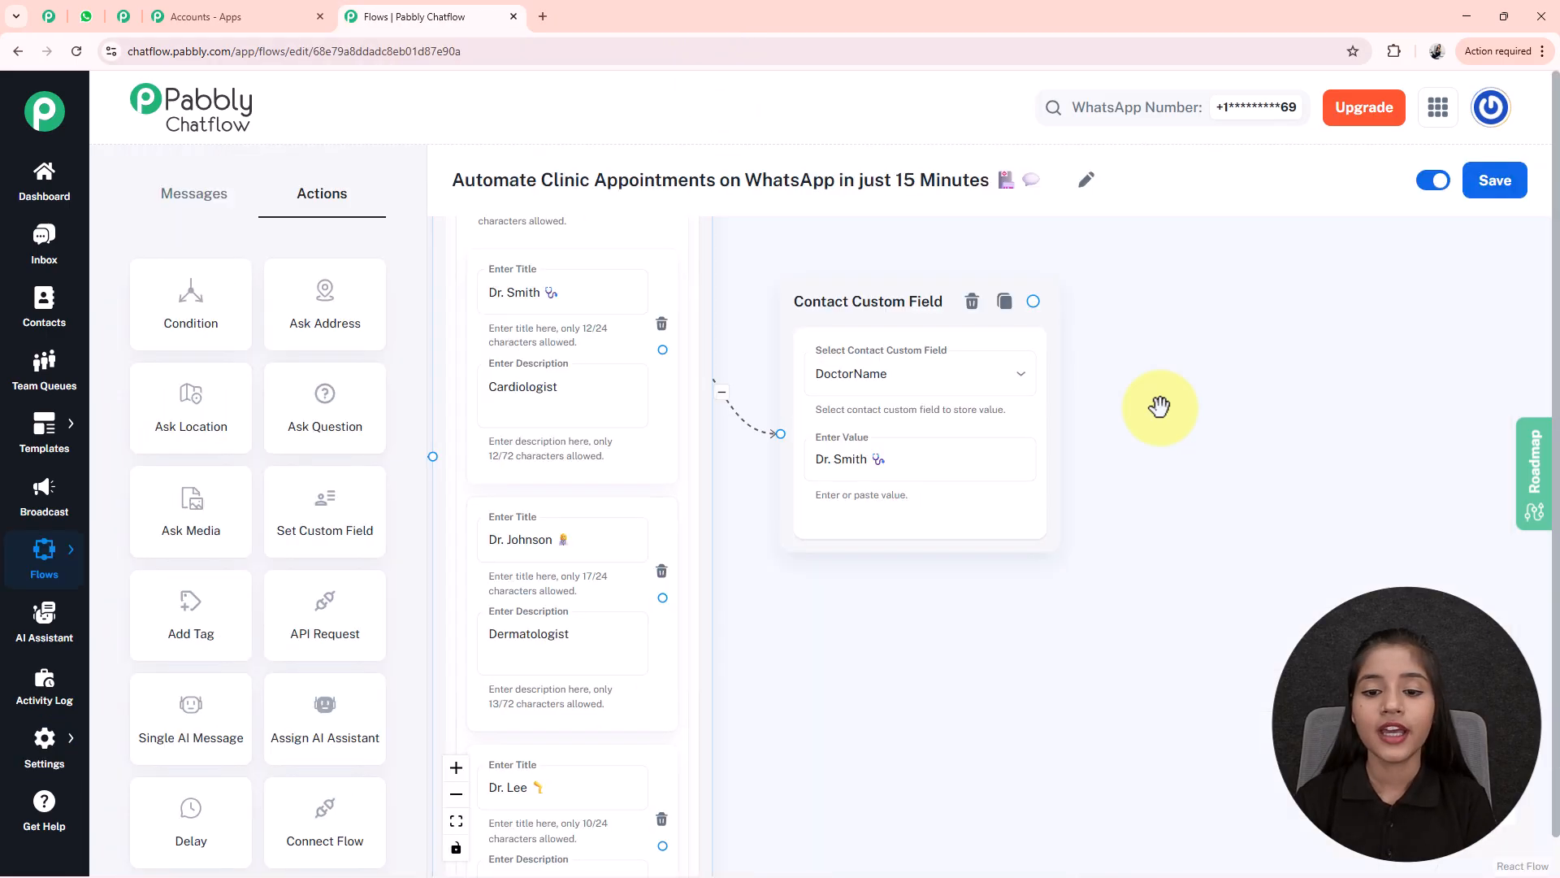
pyautogui.scroll(-3, 1070, 645)
pyautogui.scroll(-3, 952, 518)
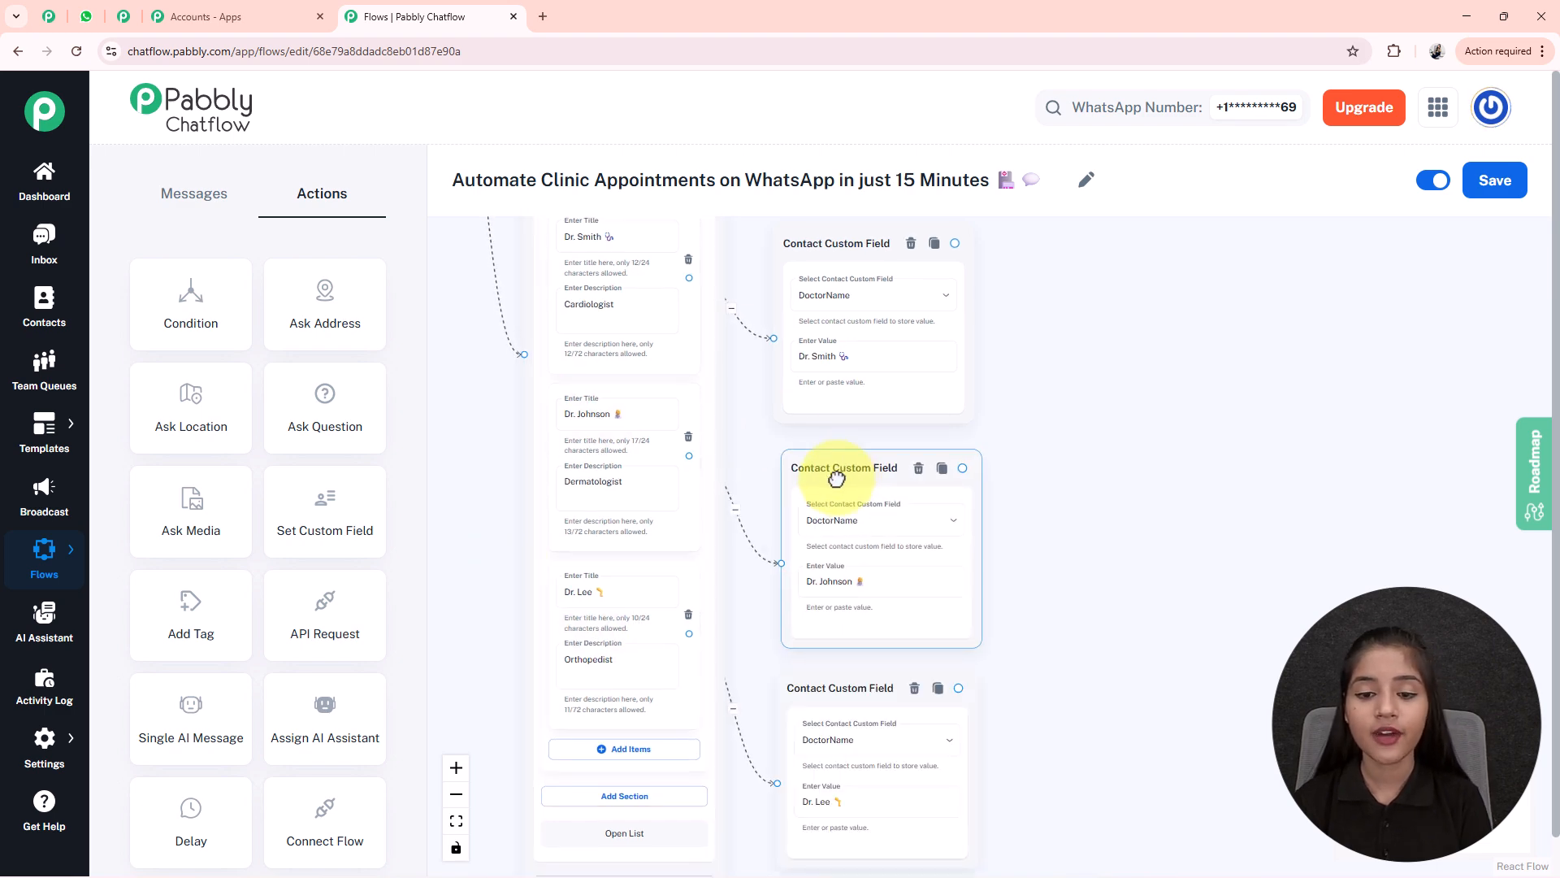
pyautogui.moveTo(832, 480); pyautogui.dragTo(832, 459)
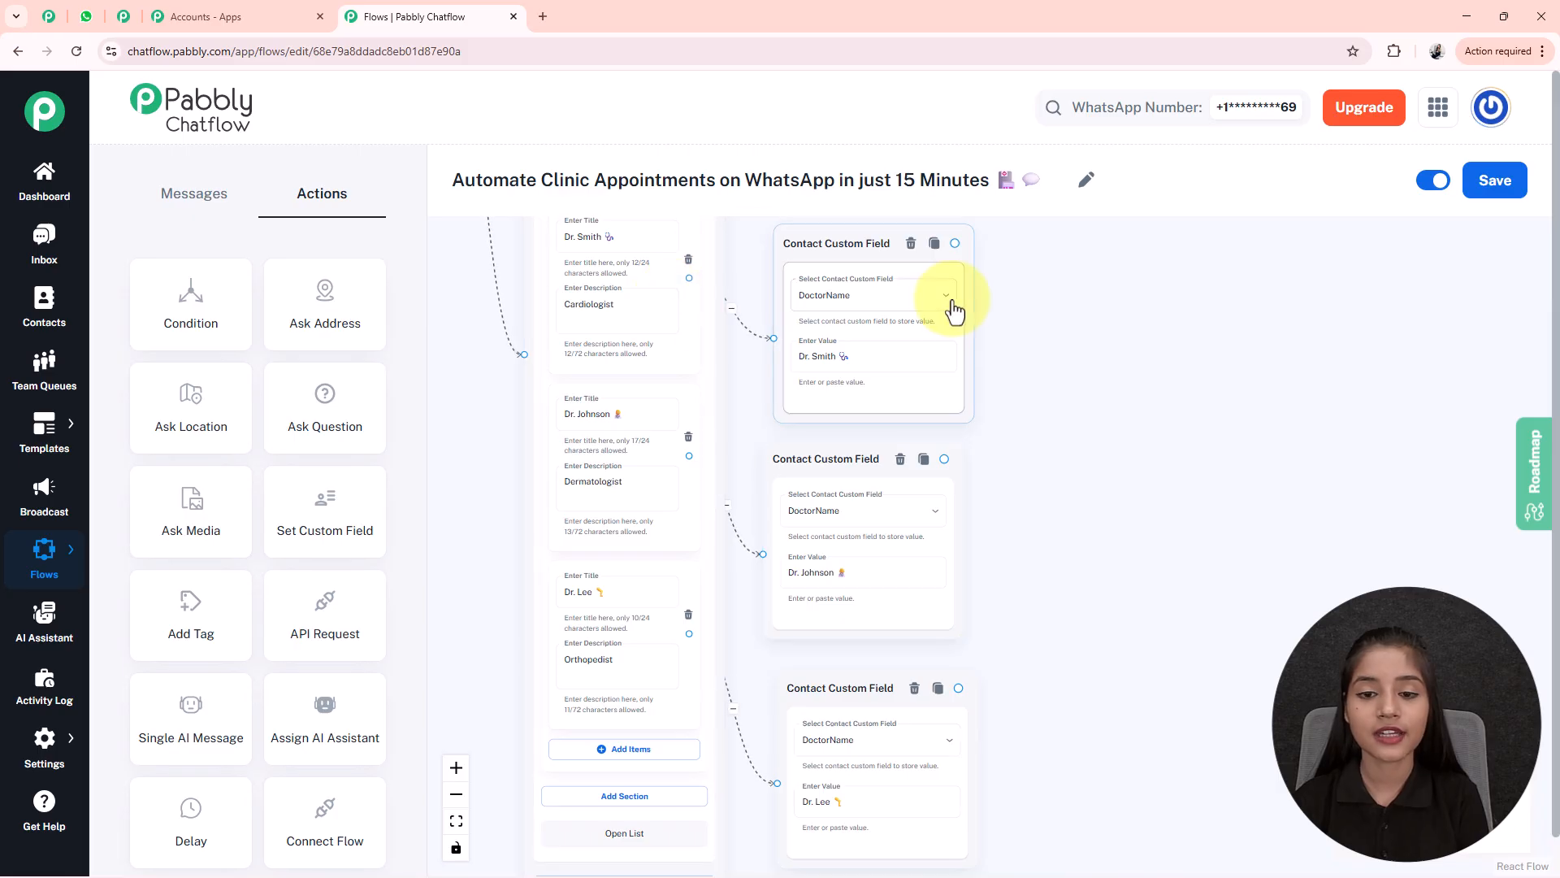
# - Add an Ask Question node beside the custom field nodes
pyautogui.moveTo(1083, 579); pyautogui.dragTo(1072, 492)
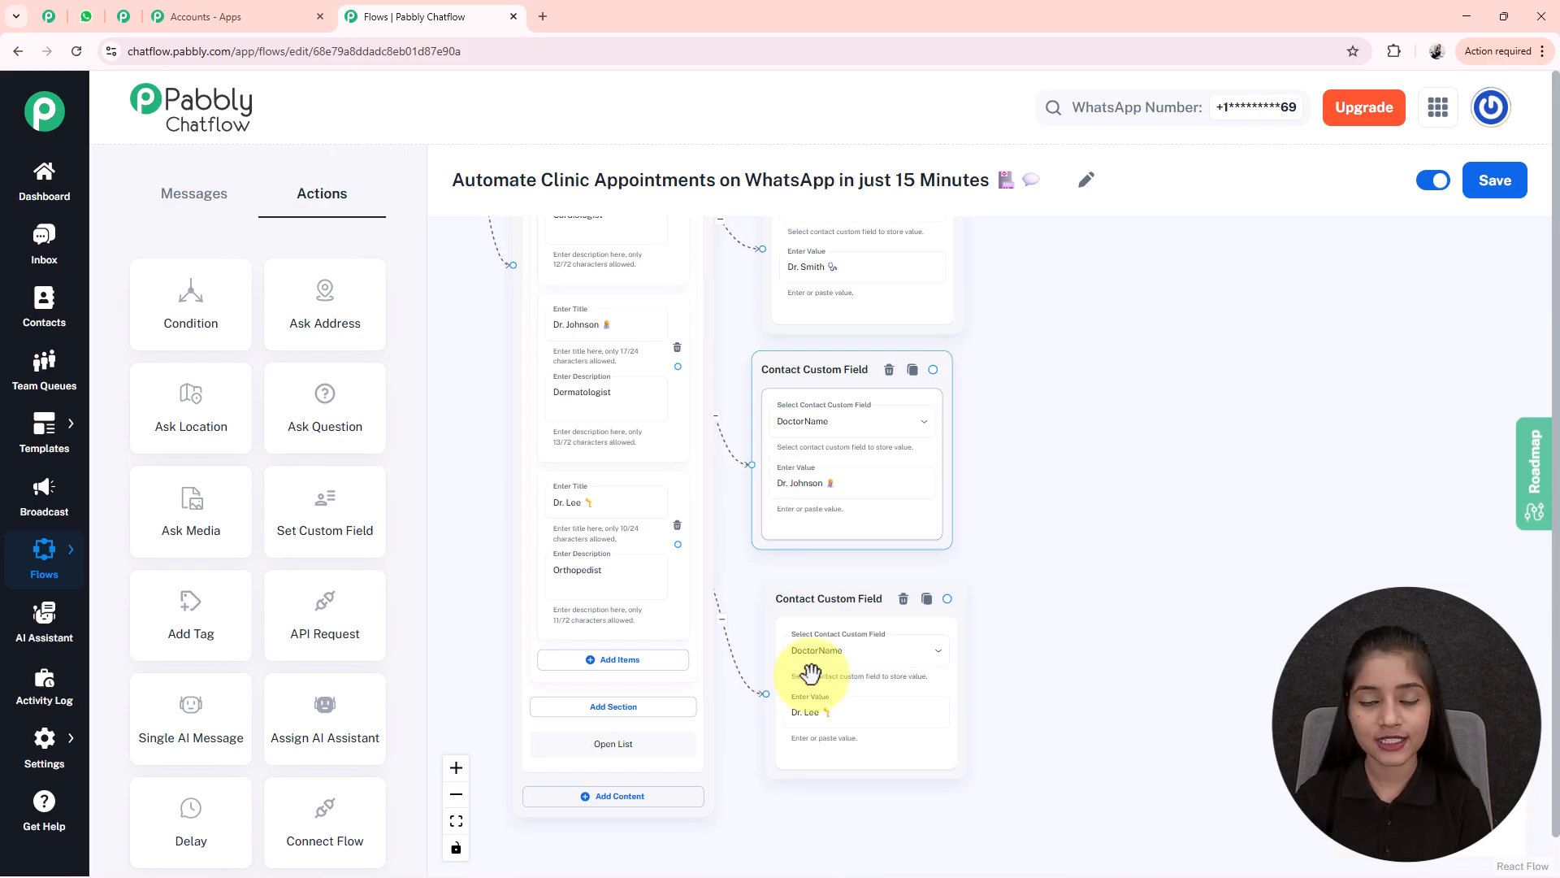
pyautogui.moveTo(1087, 584); pyautogui.dragTo(907, 607)
pyautogui.scroll(-3, 603, 349)
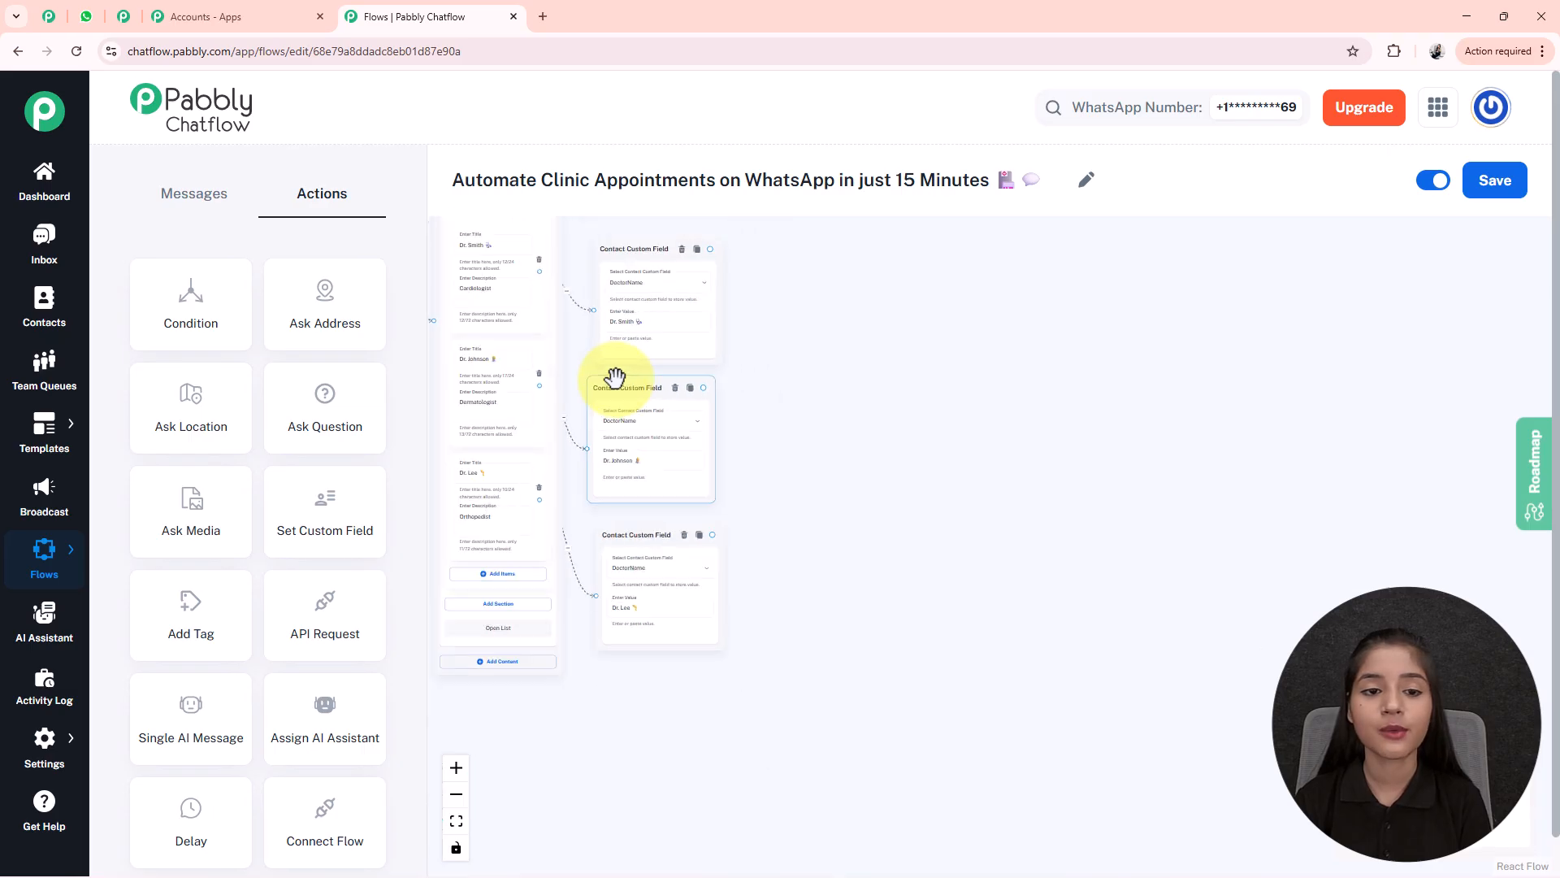
pyautogui.moveTo(840, 342); pyautogui.dragTo(869, 471)
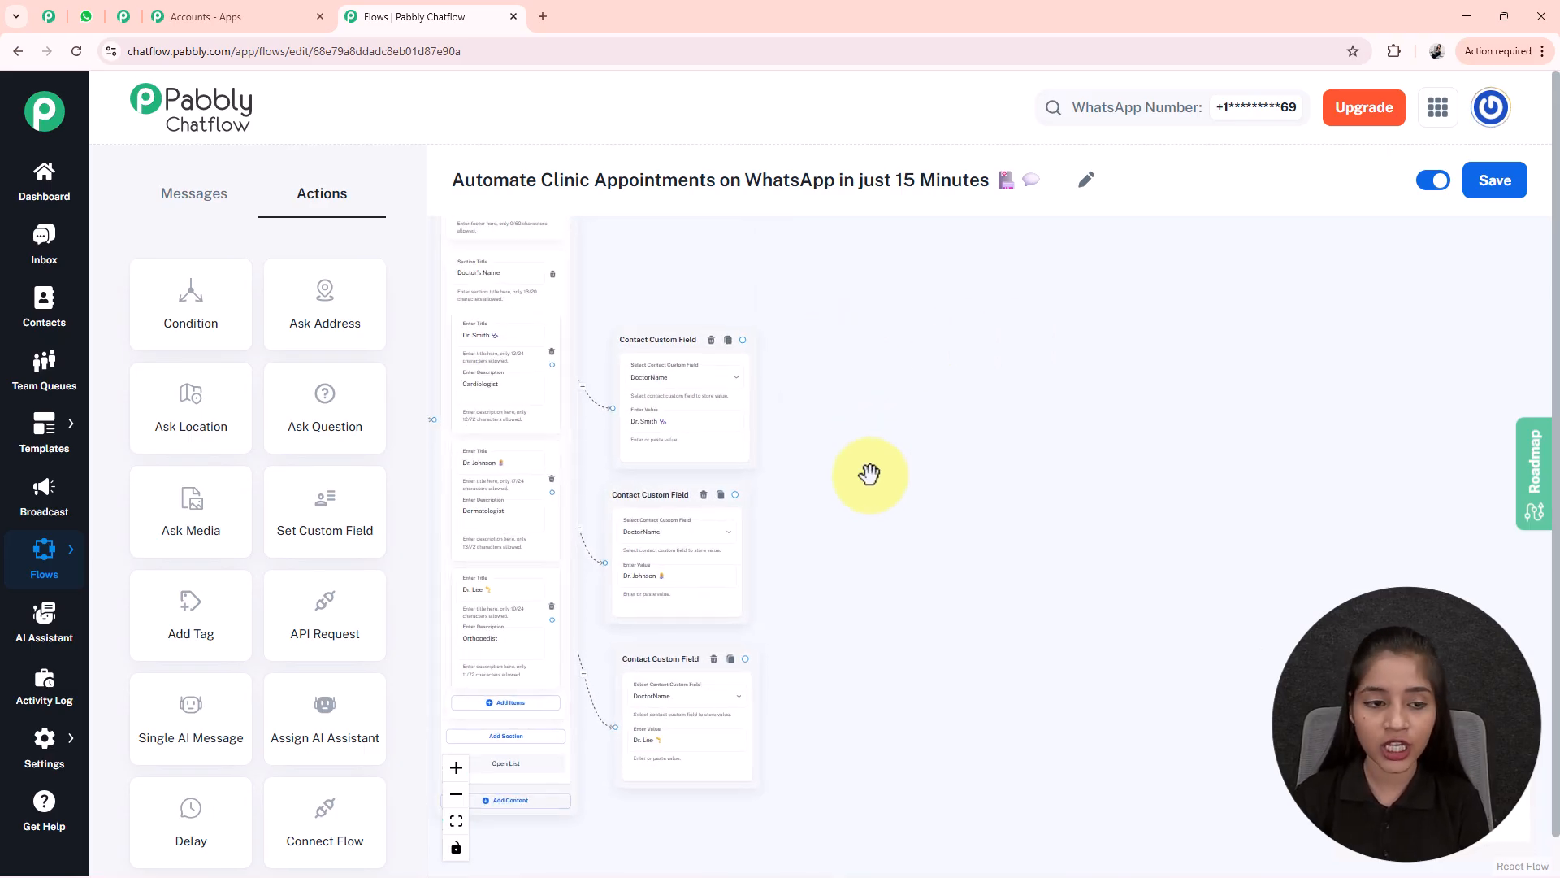
pyautogui.moveTo(884, 538); pyautogui.dragTo(1031, 659)
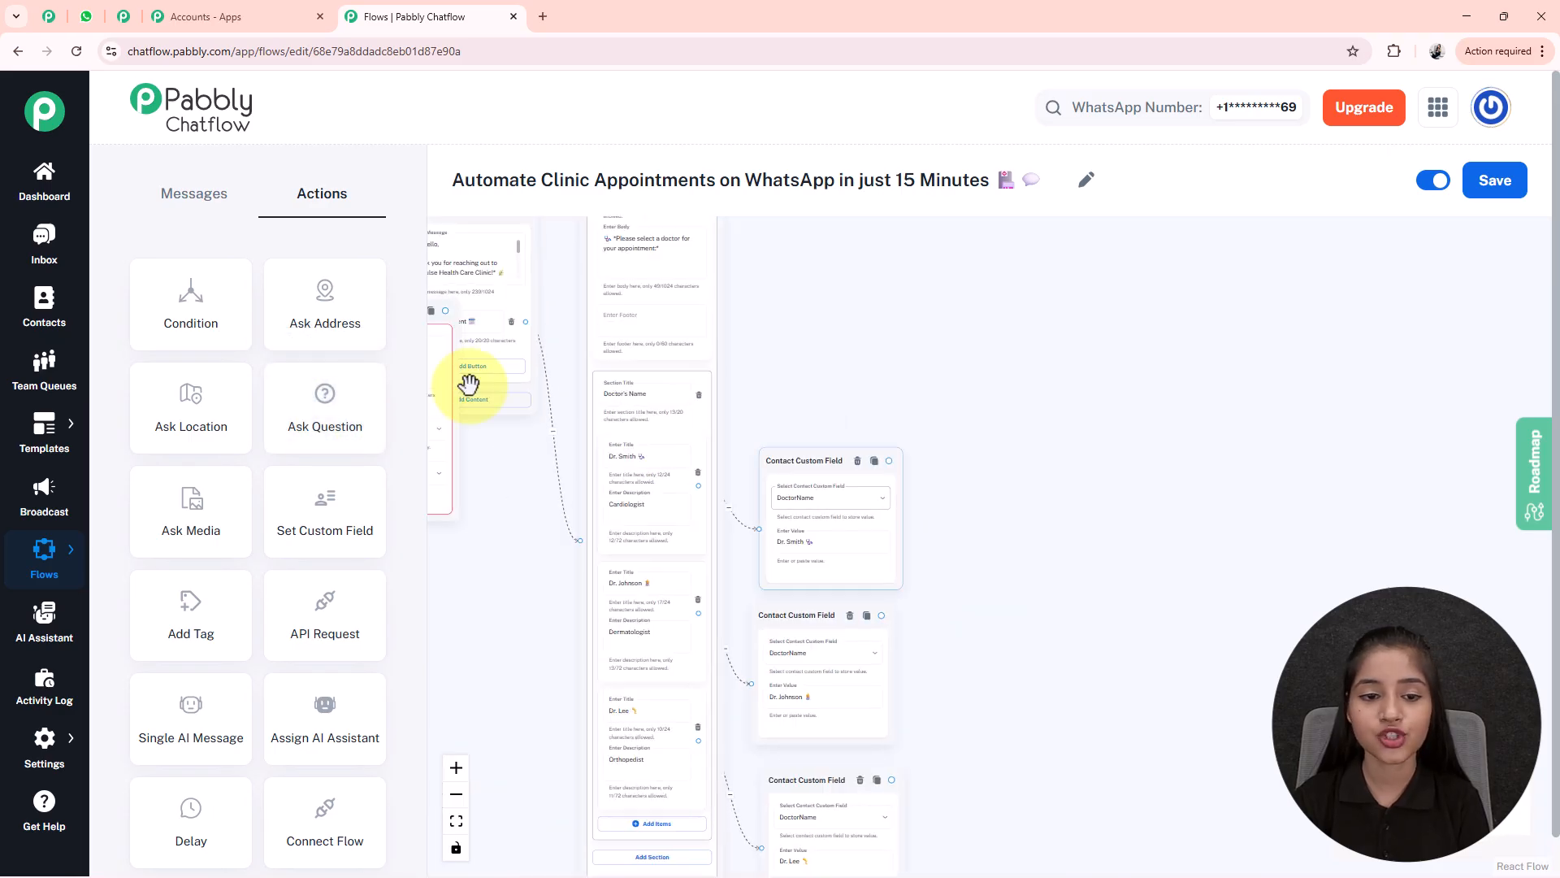
pyautogui.moveTo(456, 491); pyautogui.dragTo(1118, 526)
pyautogui.scroll(3, 1044, 552)
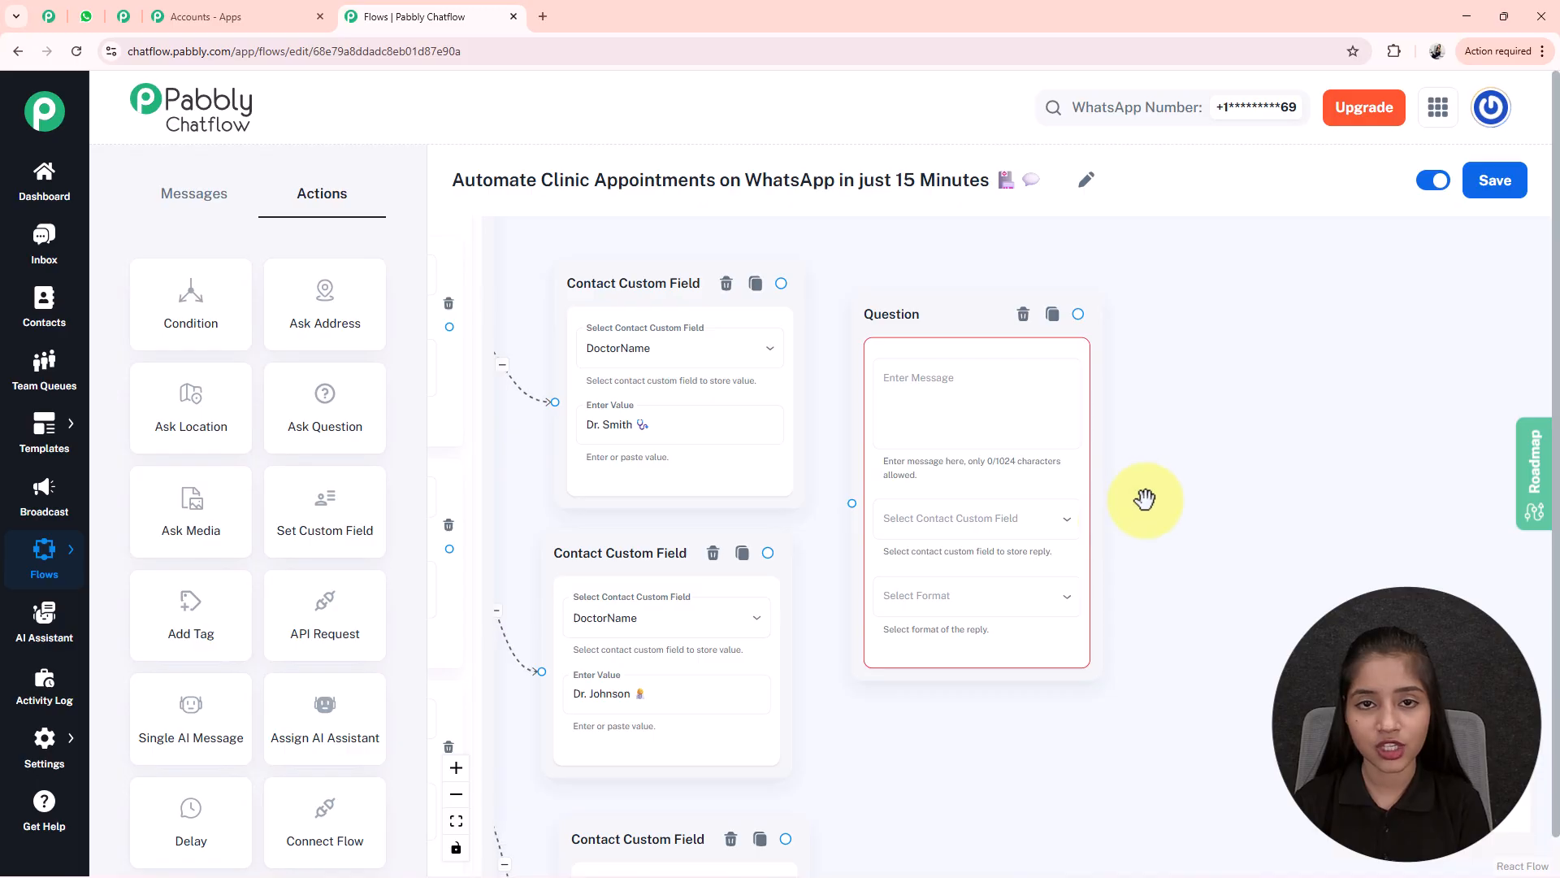
# - Paste the full-name prompt and store the Text reply in FullName
pyautogui.click(961, 374)
pyautogui.write('*Please share your Full Name to proceed with your appointment booking.* 👤')
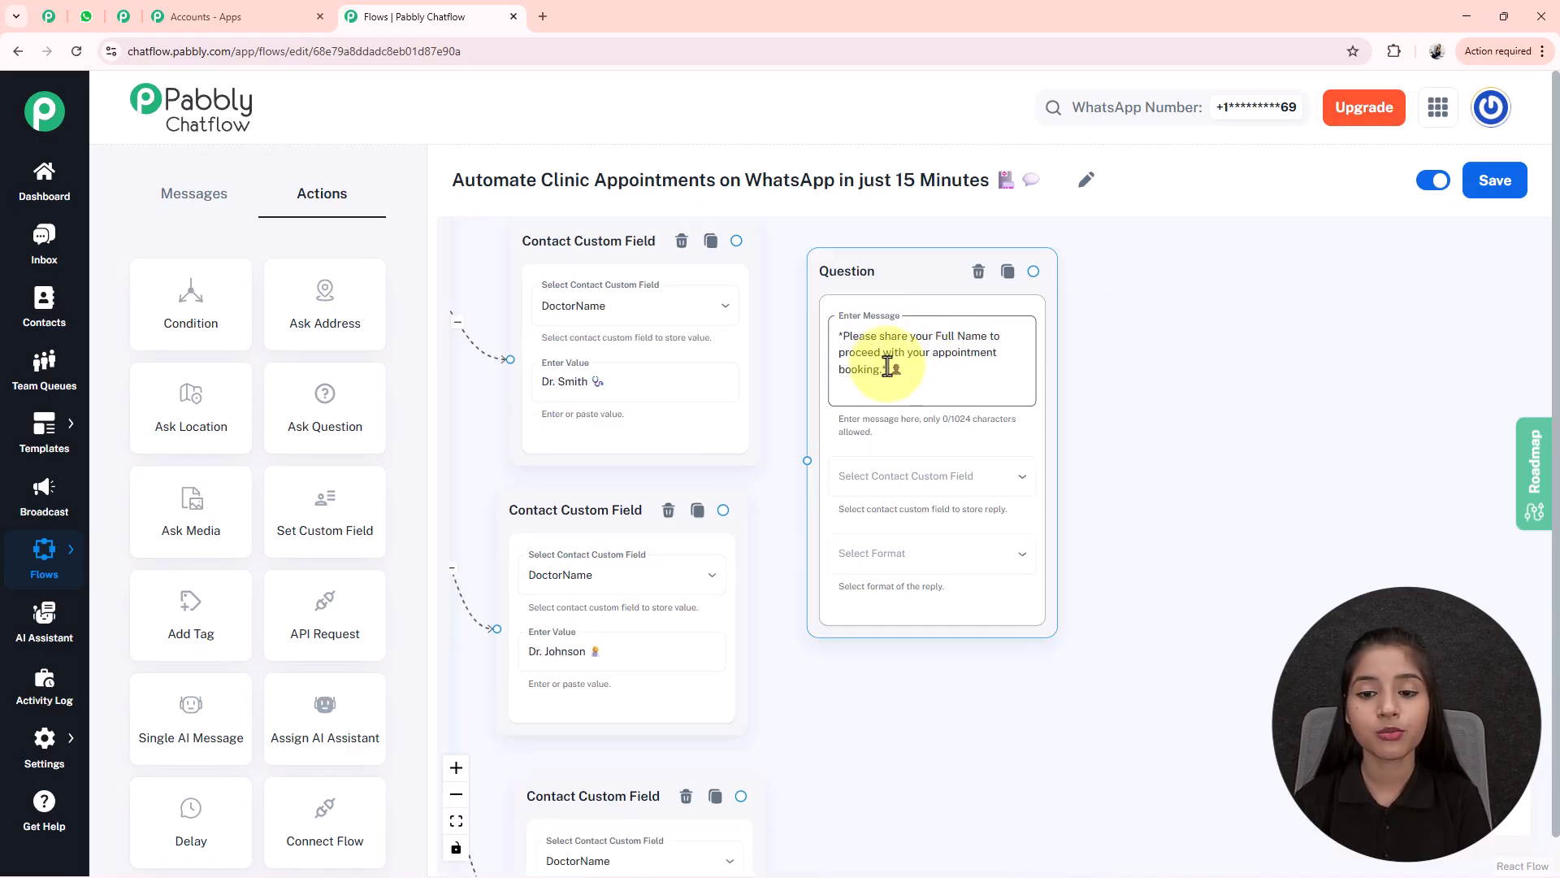
pyautogui.click(938, 475)
pyautogui.scroll(-15, 898, 697)
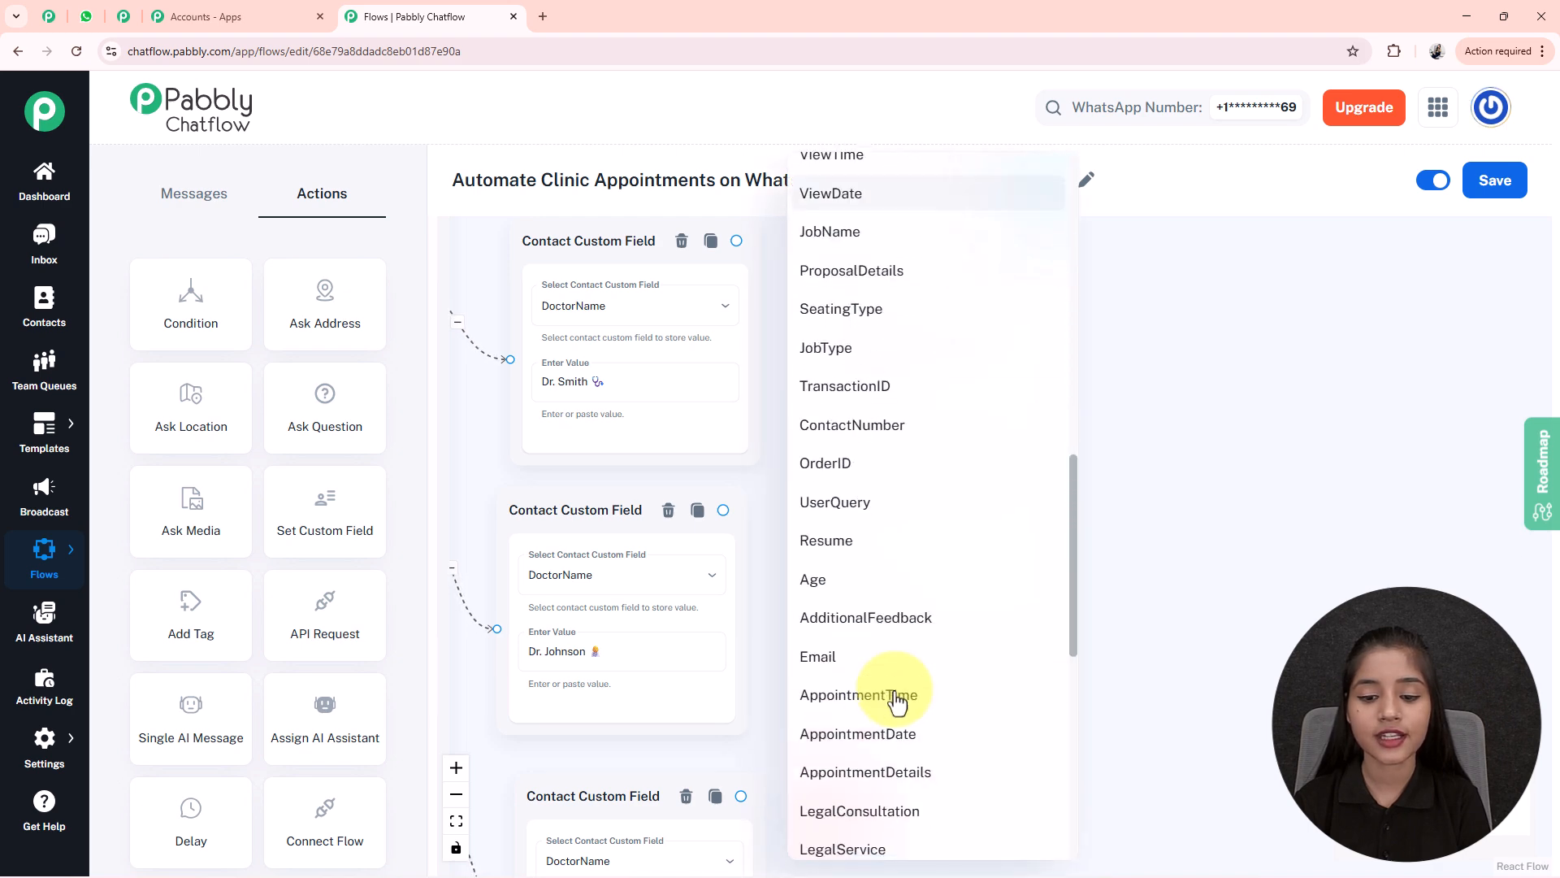
pyautogui.click(831, 395)
pyautogui.click(898, 561)
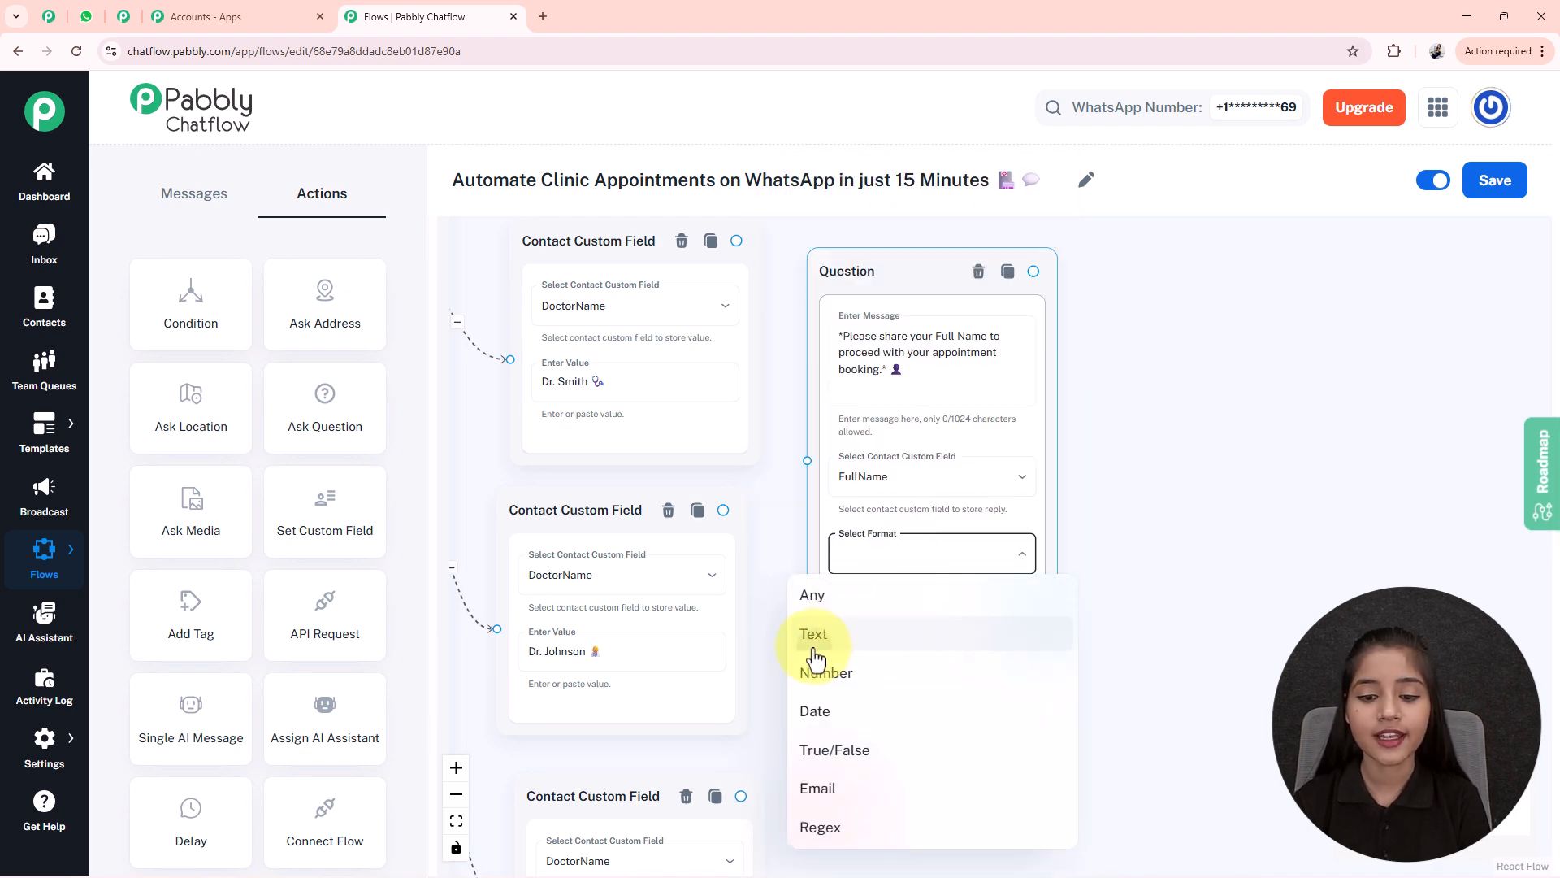
pyautogui.click(813, 632)
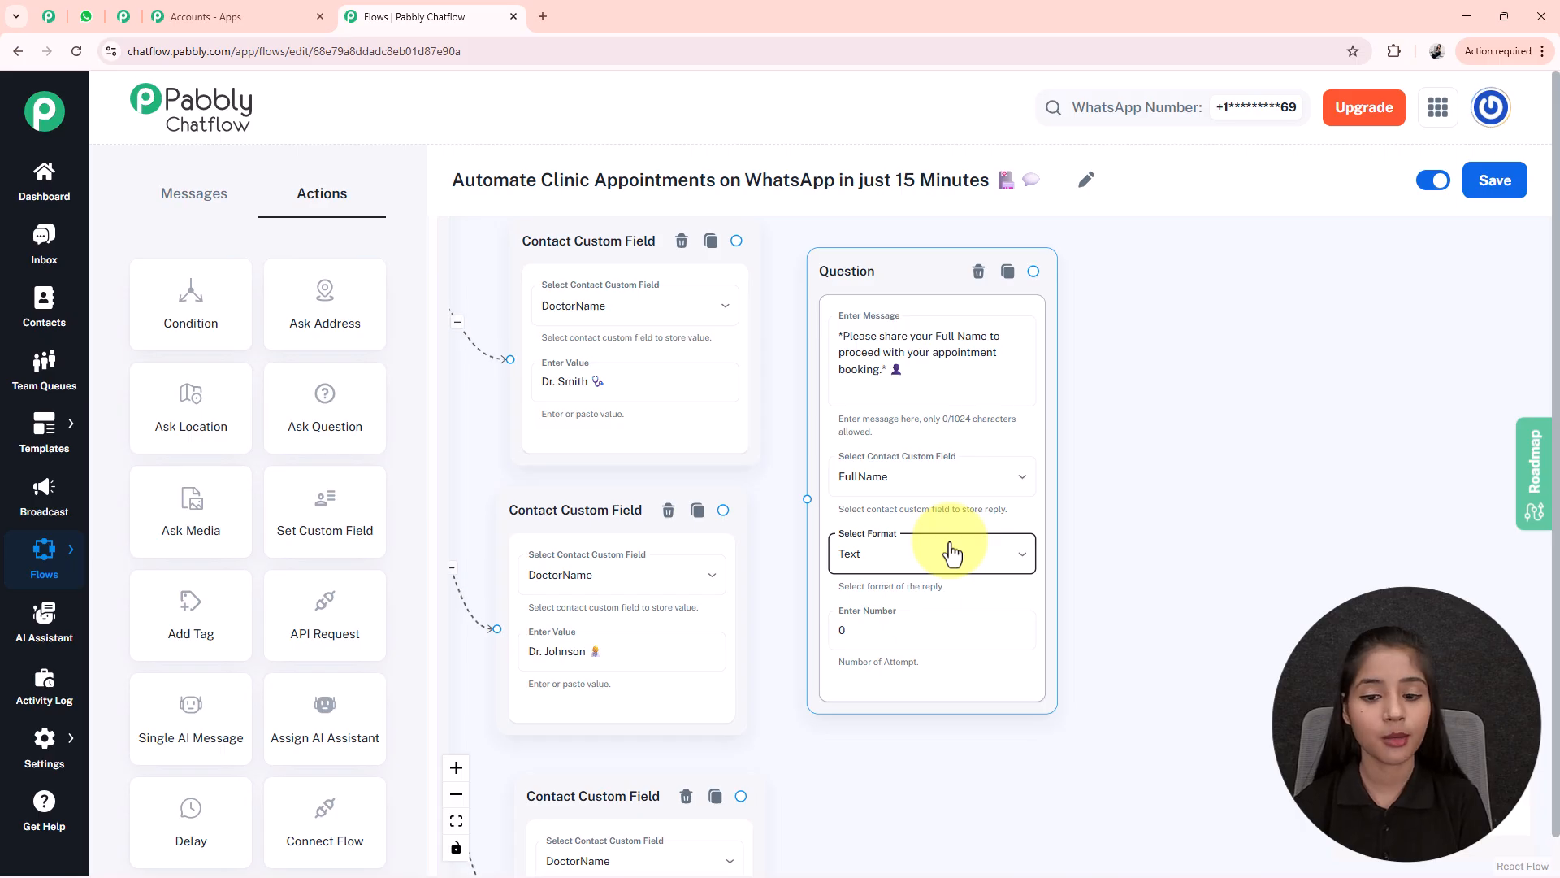
# - Set the Question's number of attempts to 0
pyautogui.click(885, 634)
pyautogui.press('BackSpace')
pyautogui.write('1')
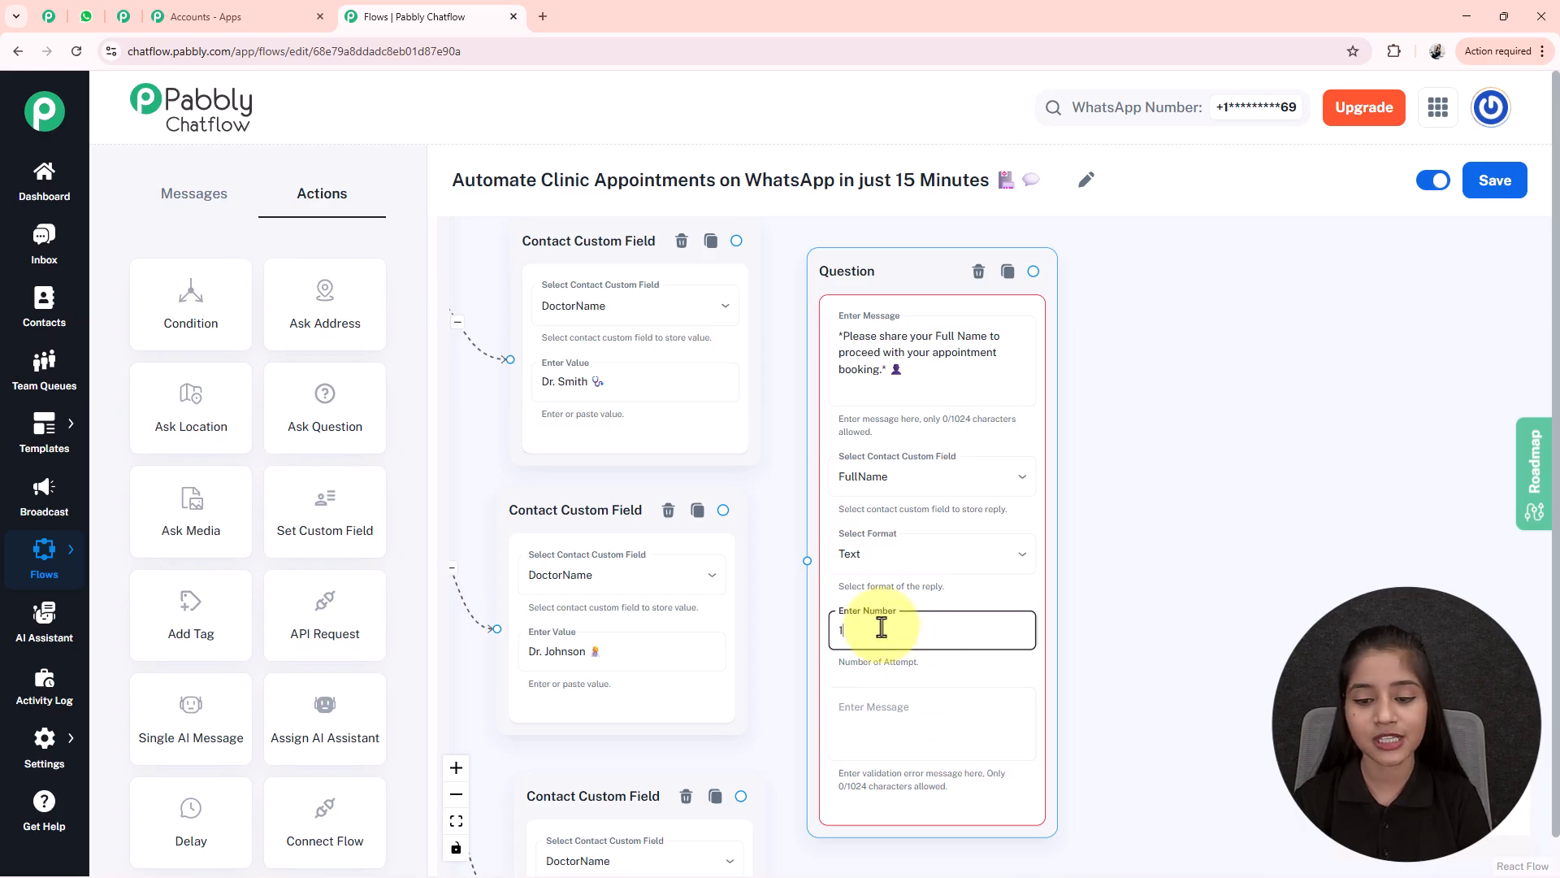
pyautogui.press('BackSpace')
pyautogui.write('0')
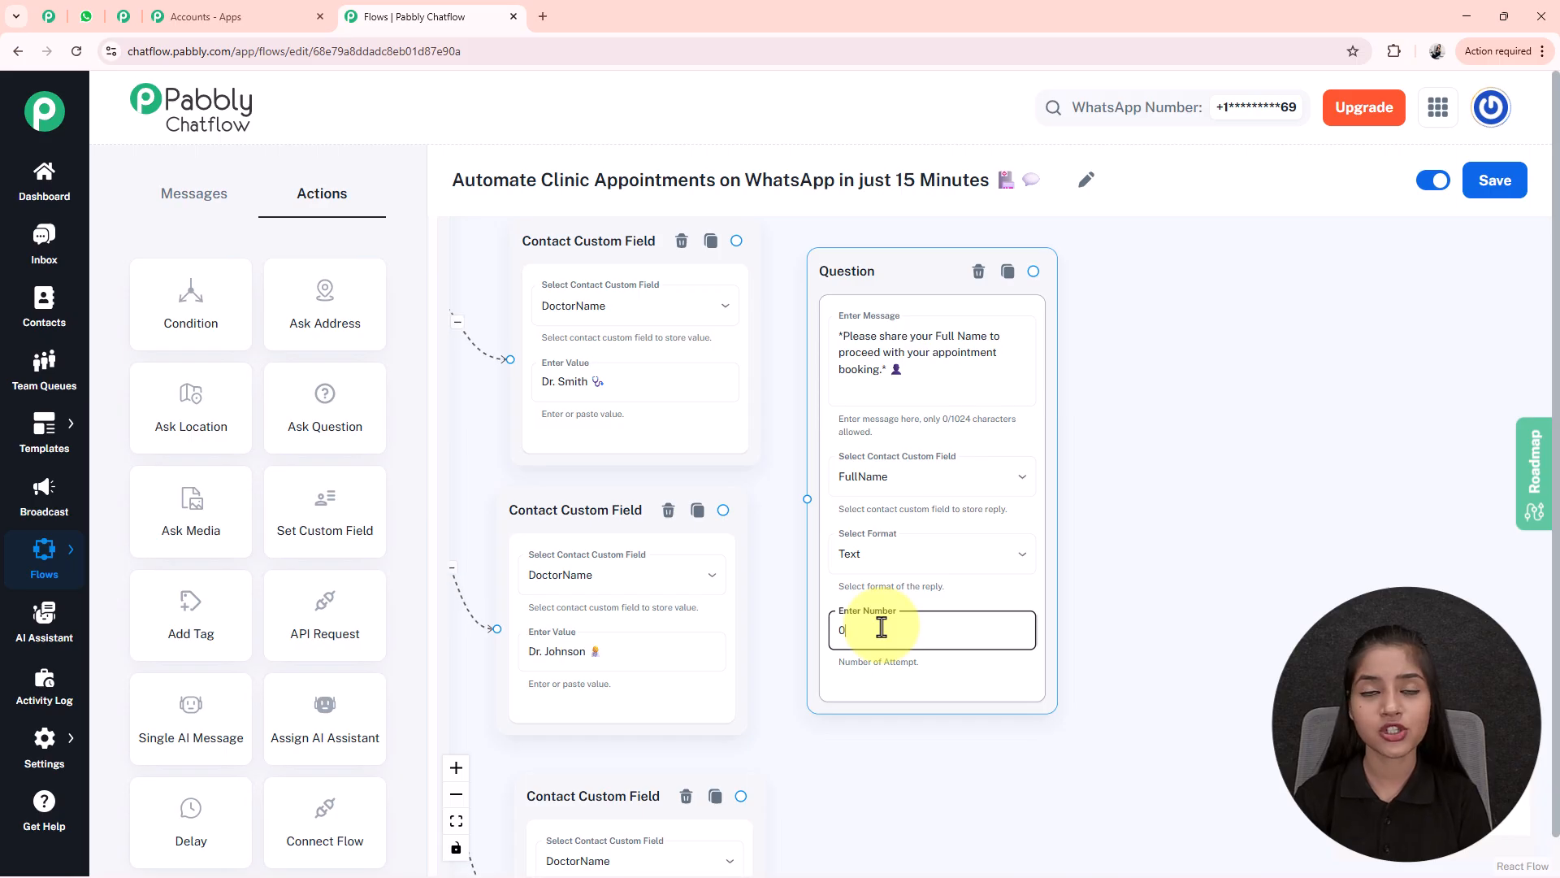
pyautogui.scroll(-3, 1065, 592)
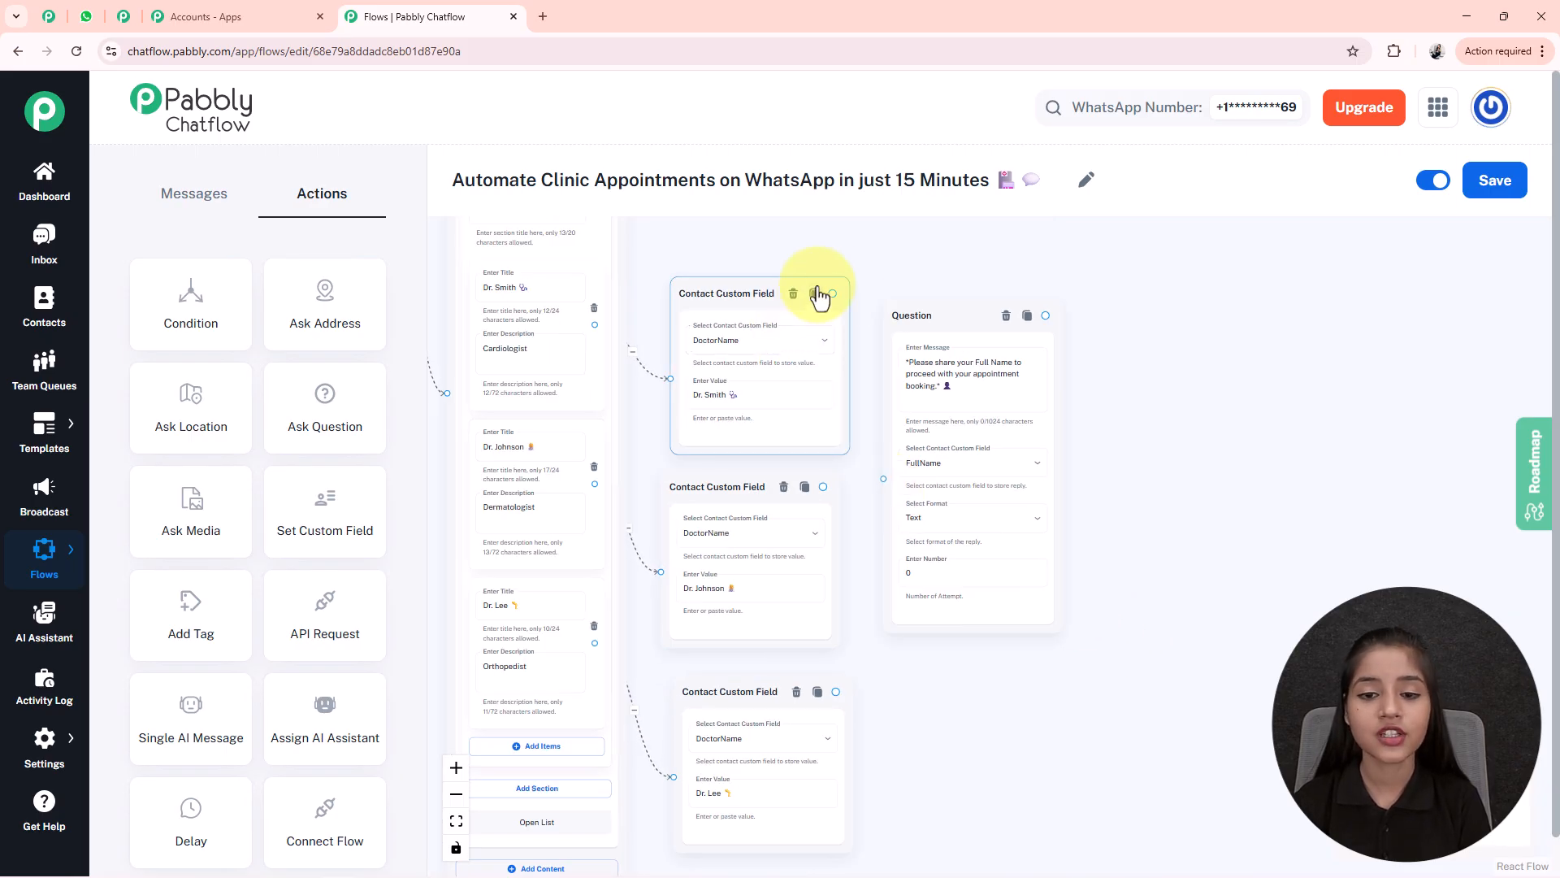
# - Connect all three DoctorName nodes to the full-name Question node
pyautogui.moveTo(832, 294); pyautogui.dragTo(884, 479)
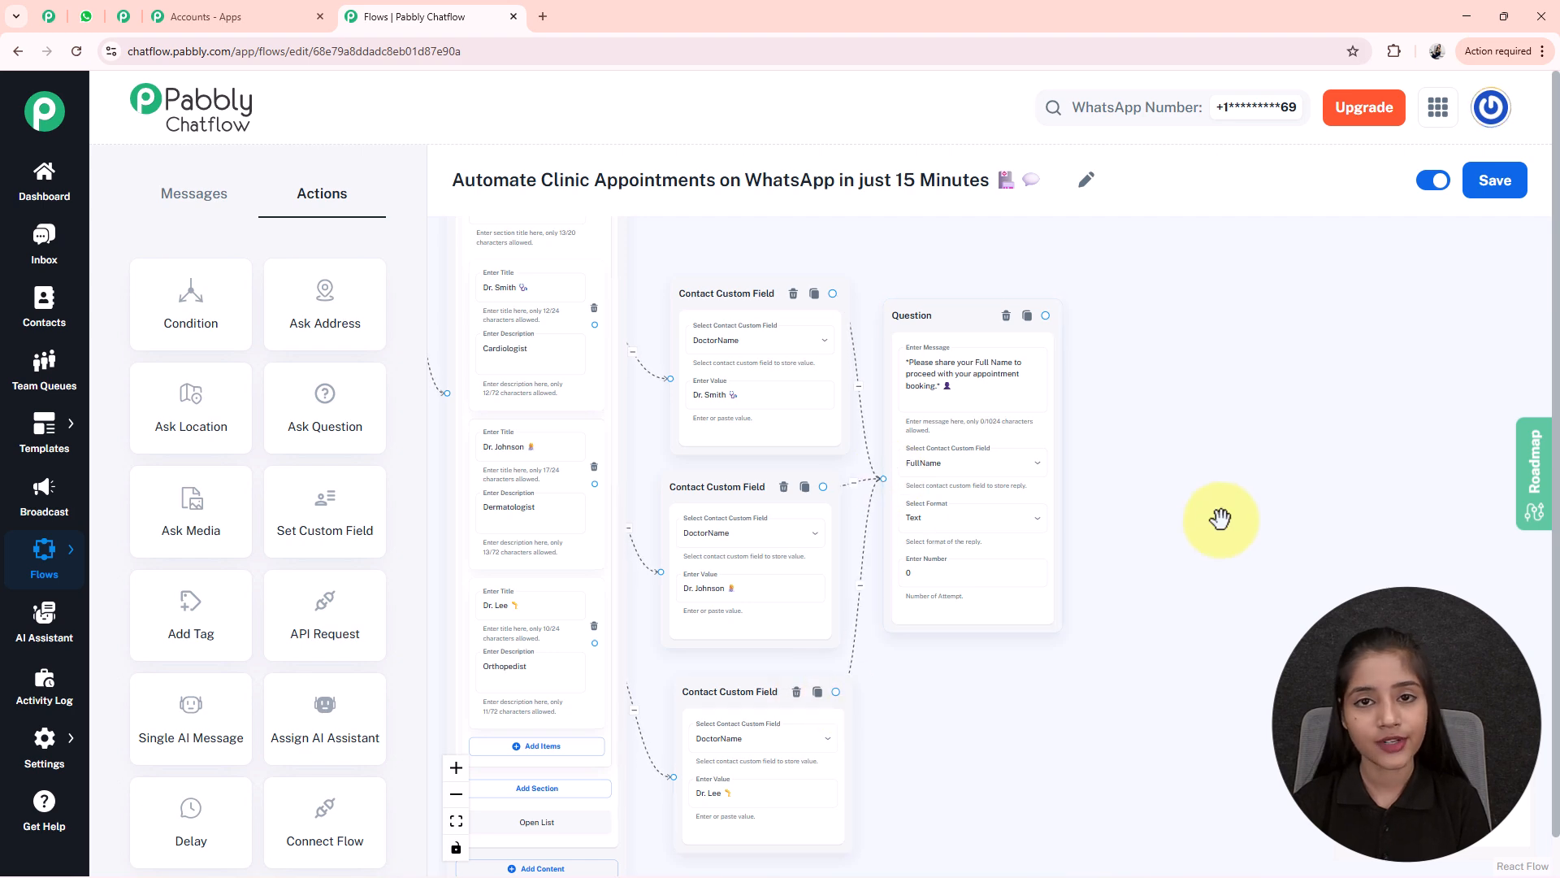
pyautogui.moveTo(1176, 506); pyautogui.dragTo(910, 475)
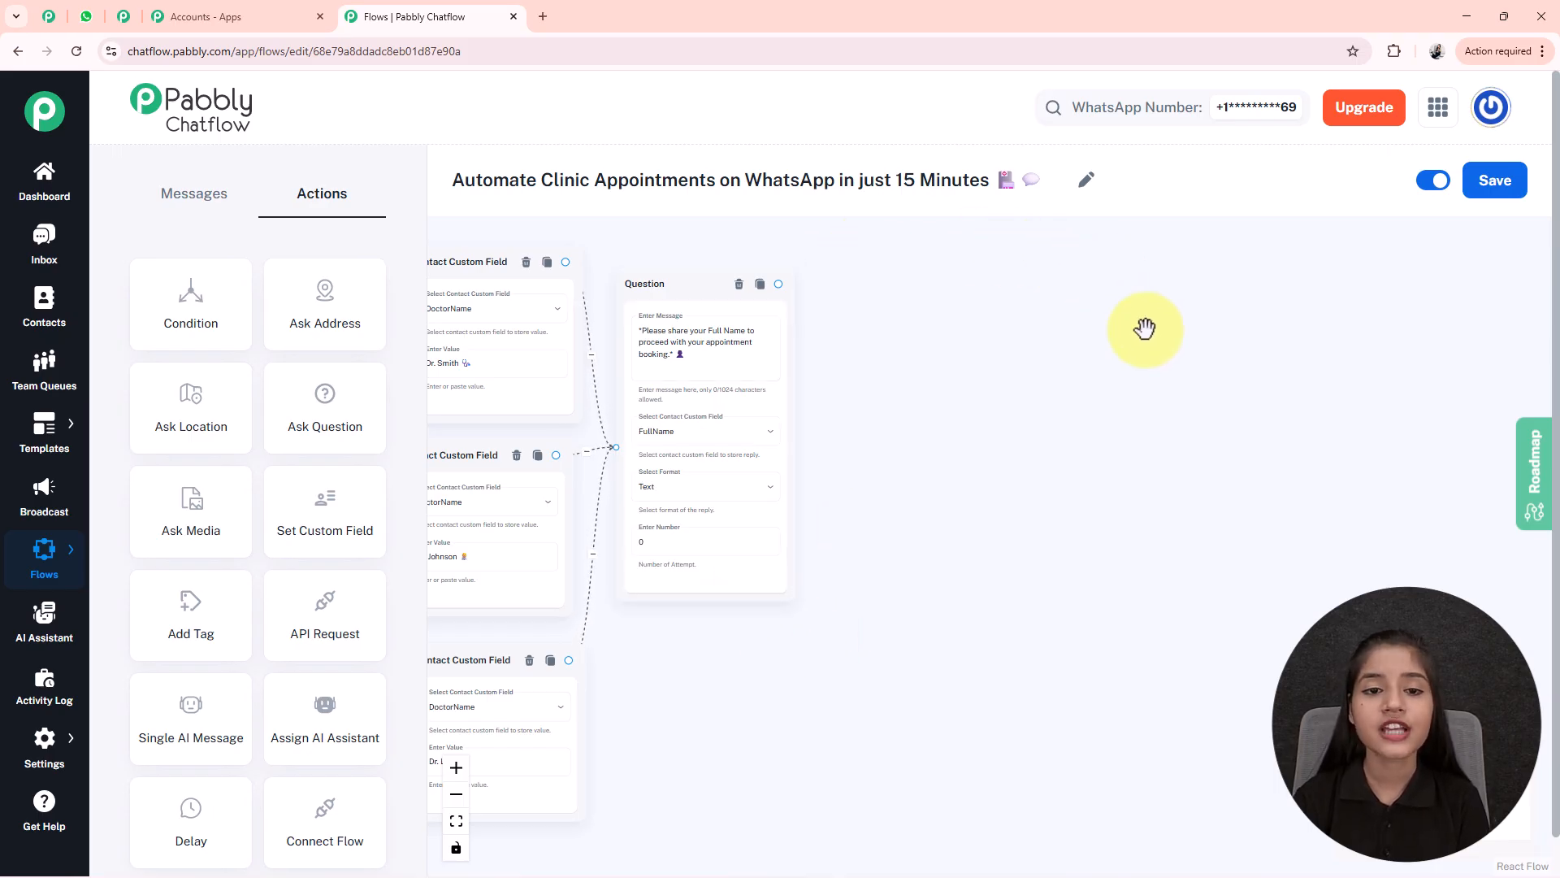
pyautogui.click(324, 405)
# - Add another Question node and place it clear of the first
pyautogui.moveTo(1012, 473); pyautogui.dragTo(1118, 728)
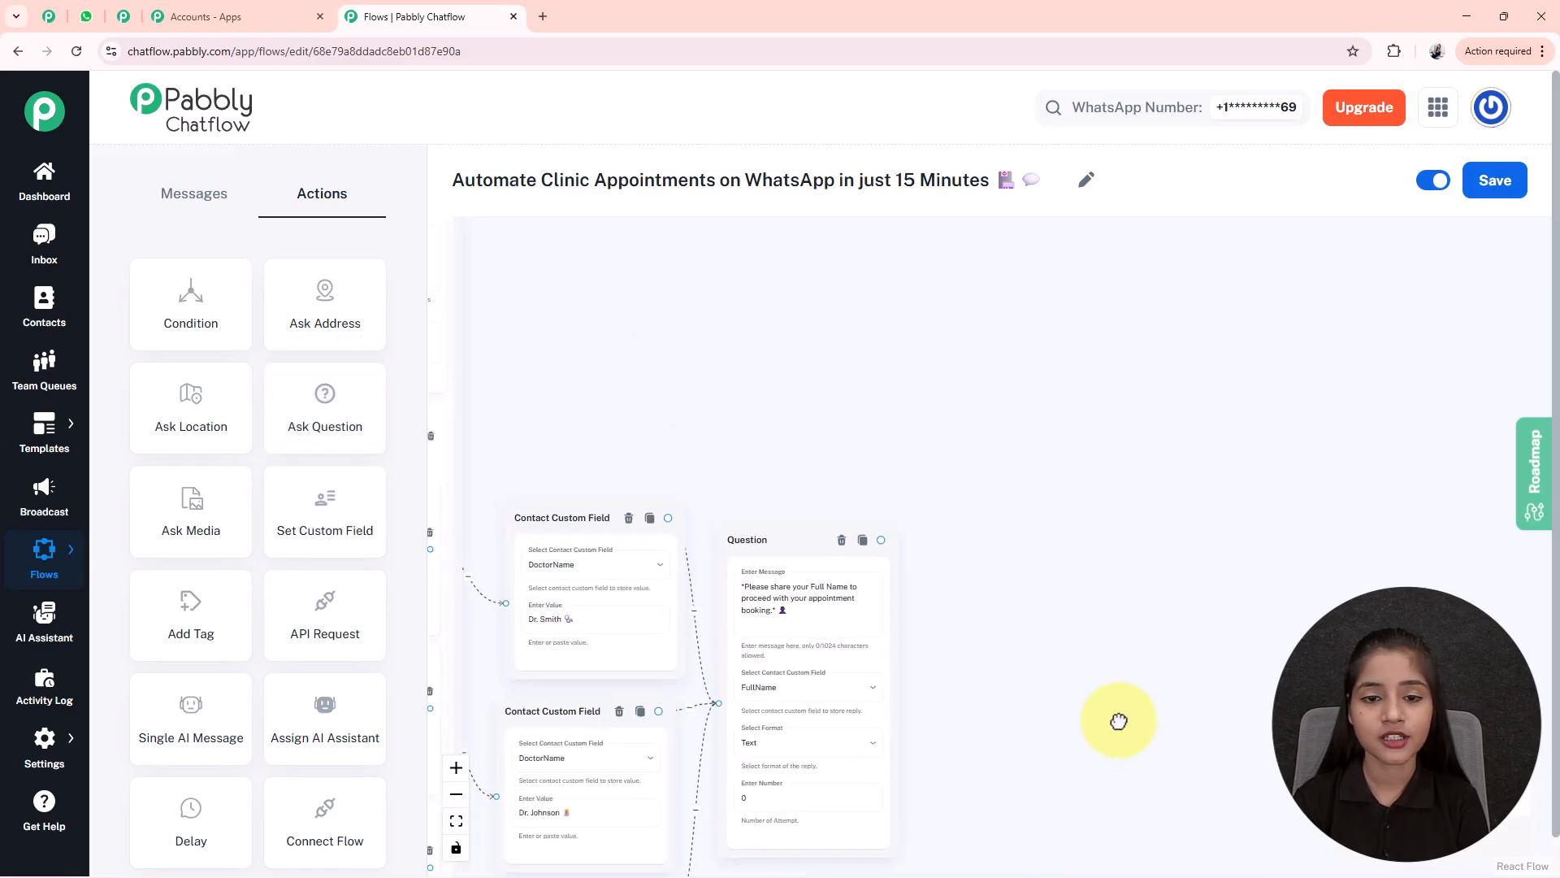
pyautogui.moveTo(601, 366); pyautogui.dragTo(959, 541)
pyautogui.moveTo(495, 543); pyautogui.dragTo(1462, 753)
pyautogui.moveTo(1199, 589); pyautogui.dragTo(791, 372)
pyautogui.click(912, 585)
pyautogui.scroll(5, 912, 585)
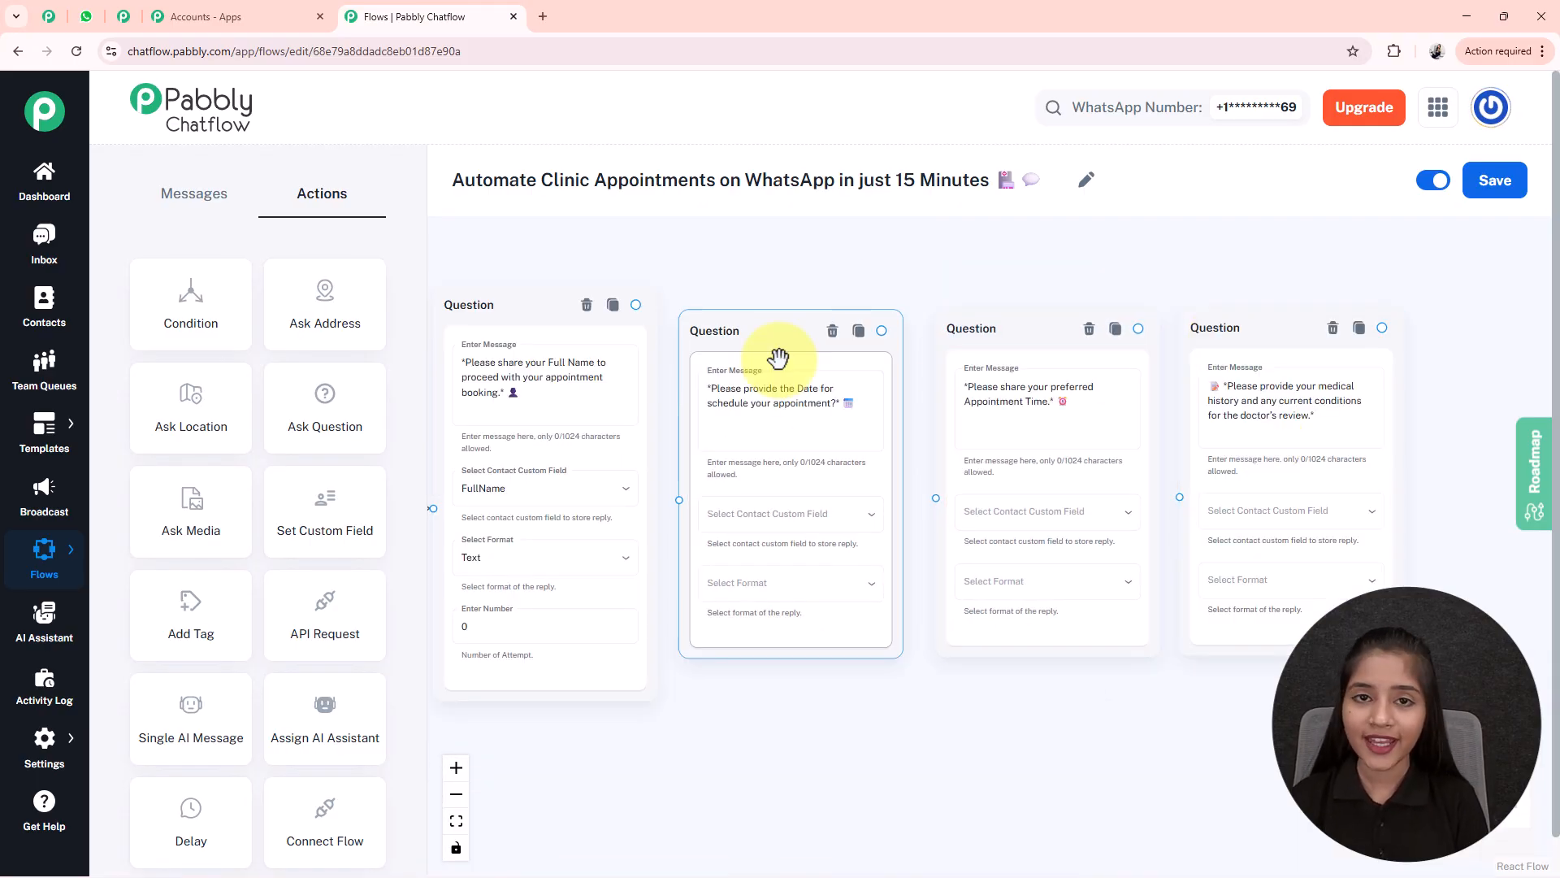
# - Store the date question's reply in AppointmentDate with Date format
pyautogui.click(753, 401)
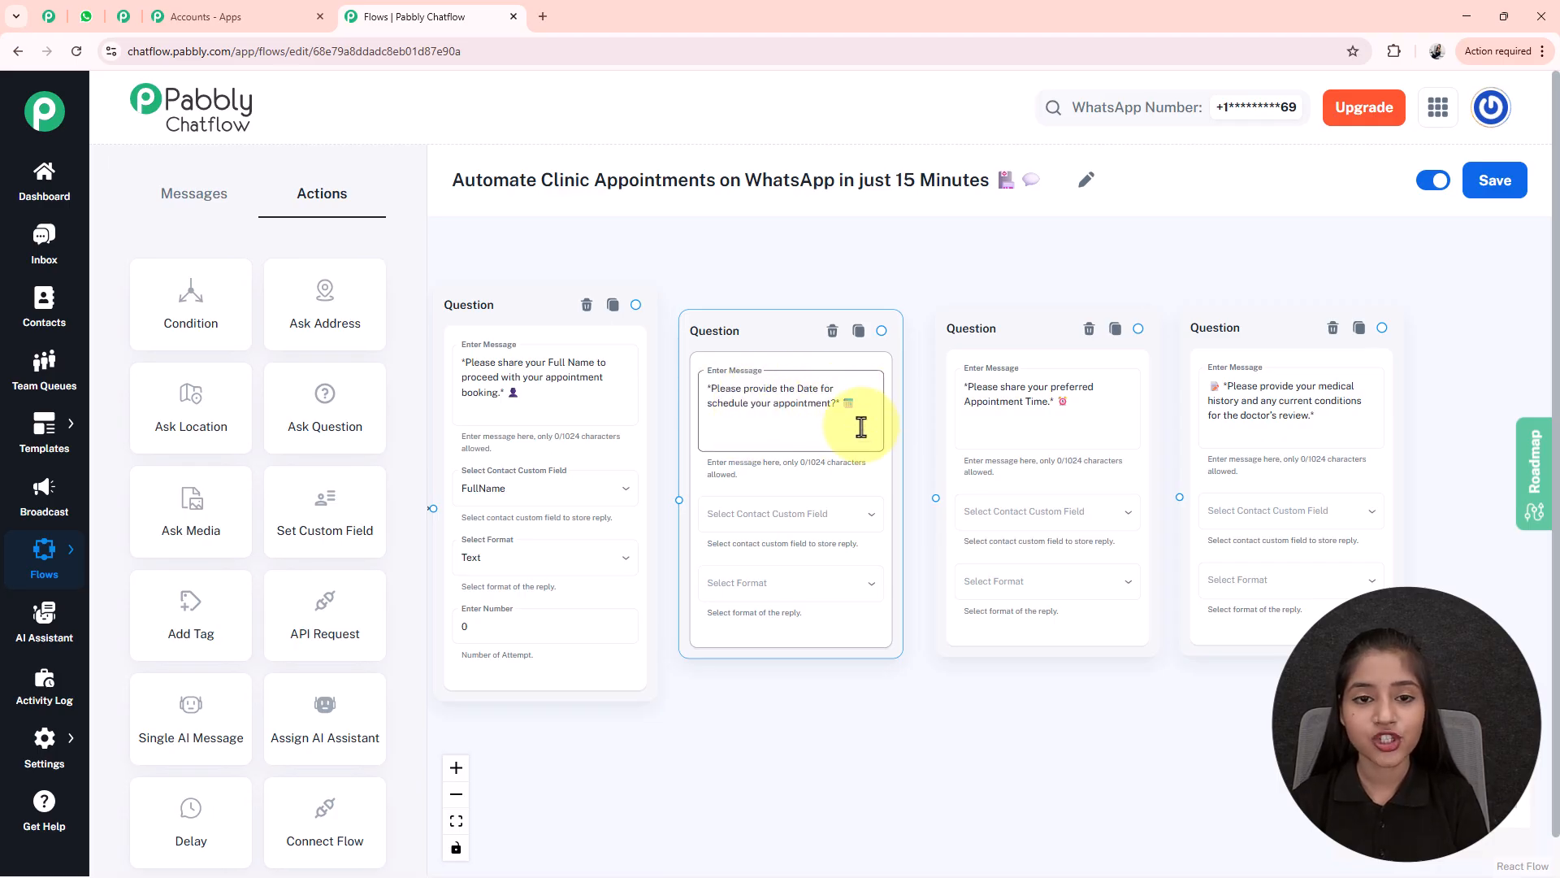
pyautogui.click(787, 513)
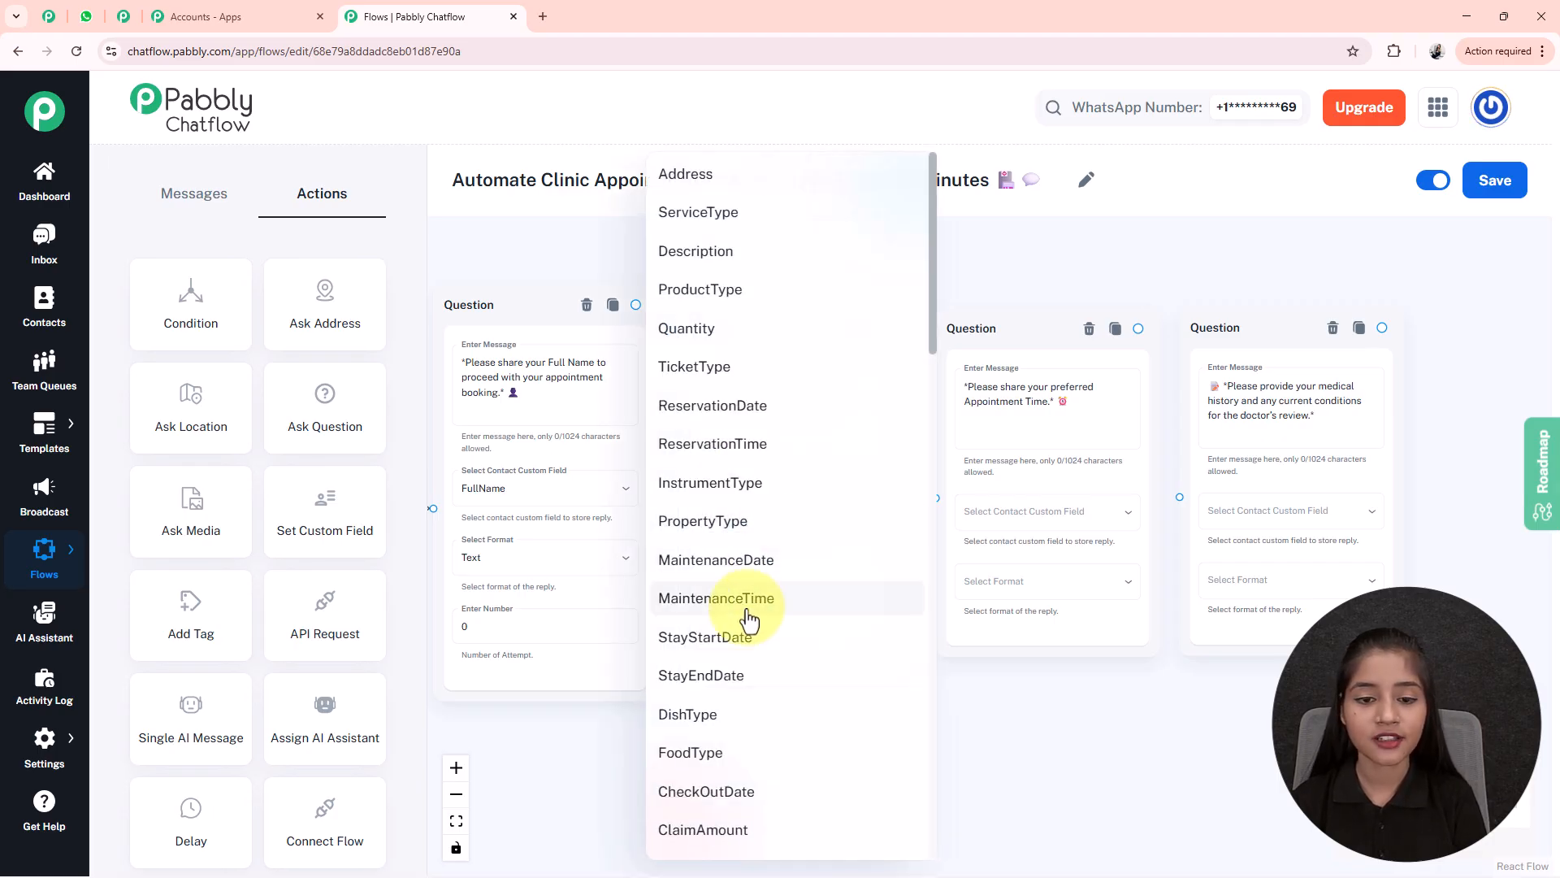
pyautogui.scroll(-15, 745, 618)
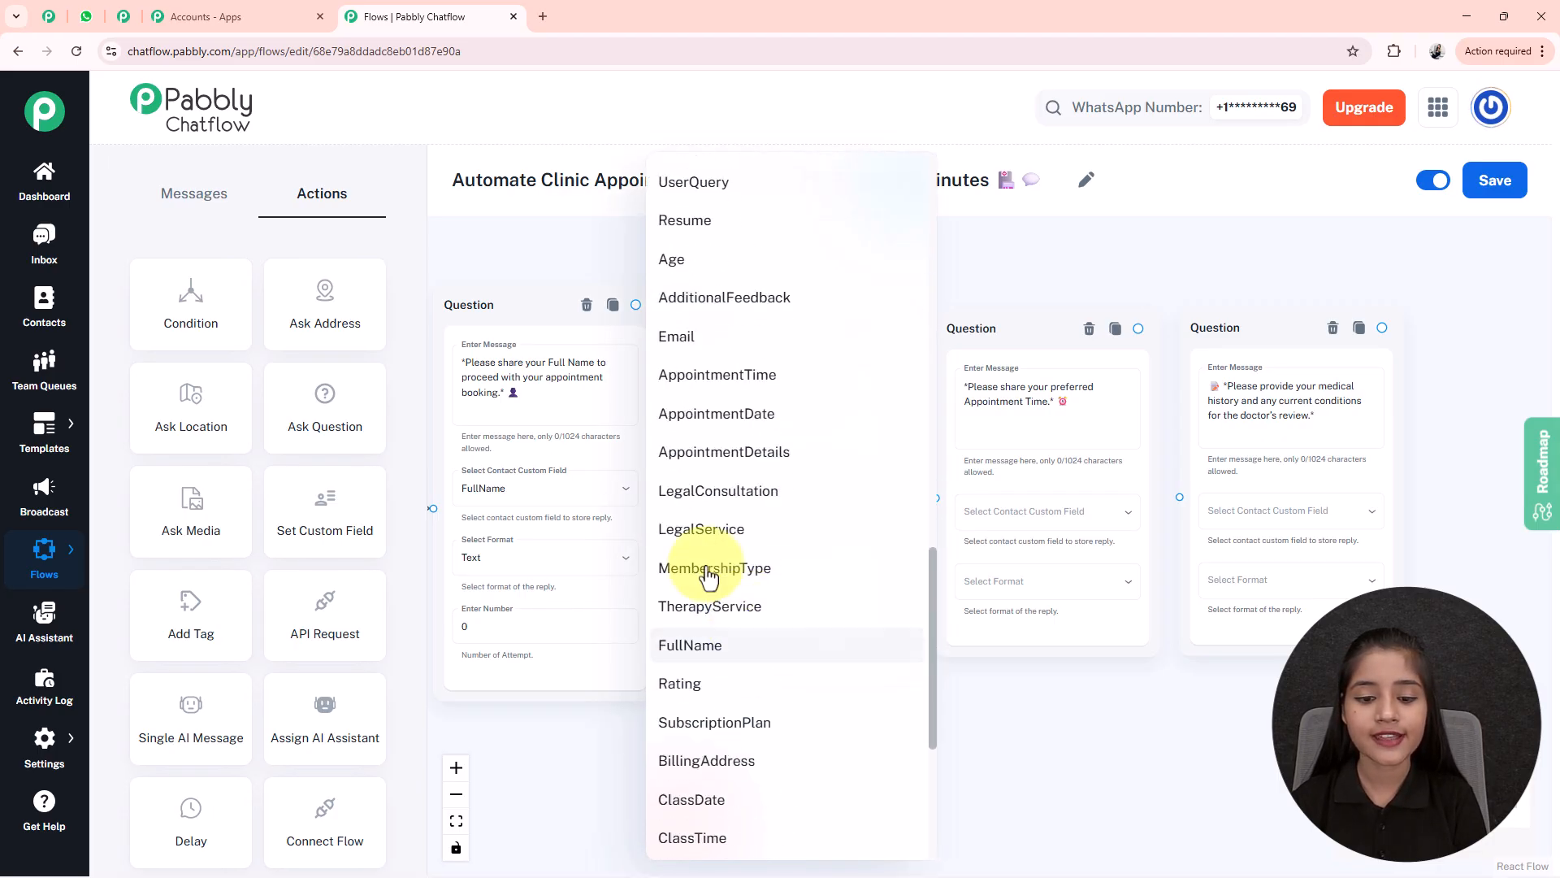
pyautogui.click(756, 414)
pyautogui.click(780, 580)
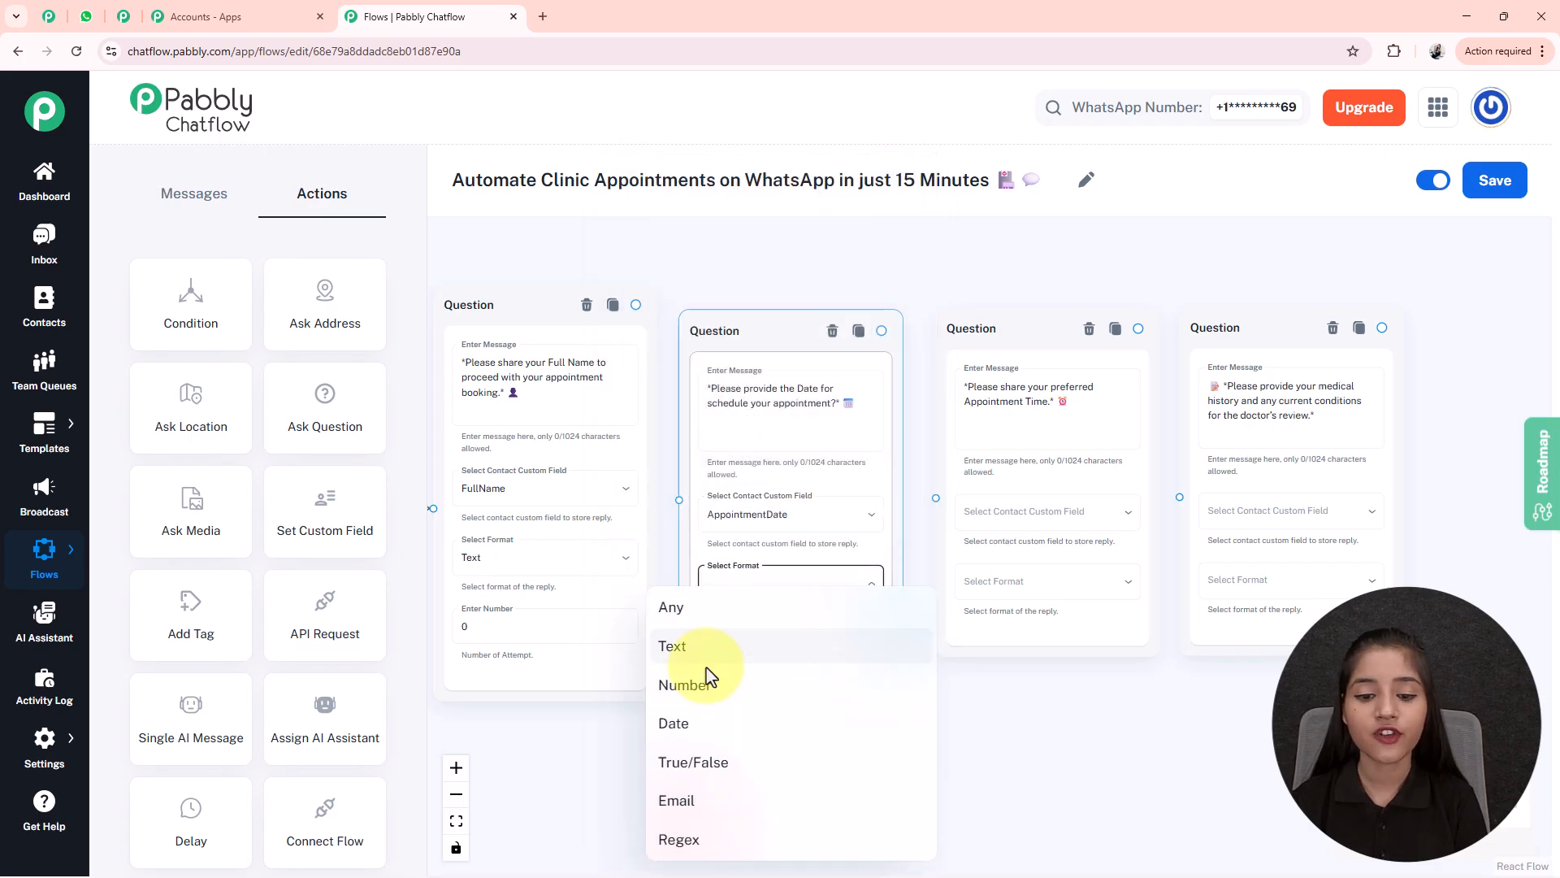
pyautogui.click(672, 722)
pyautogui.click(737, 632)
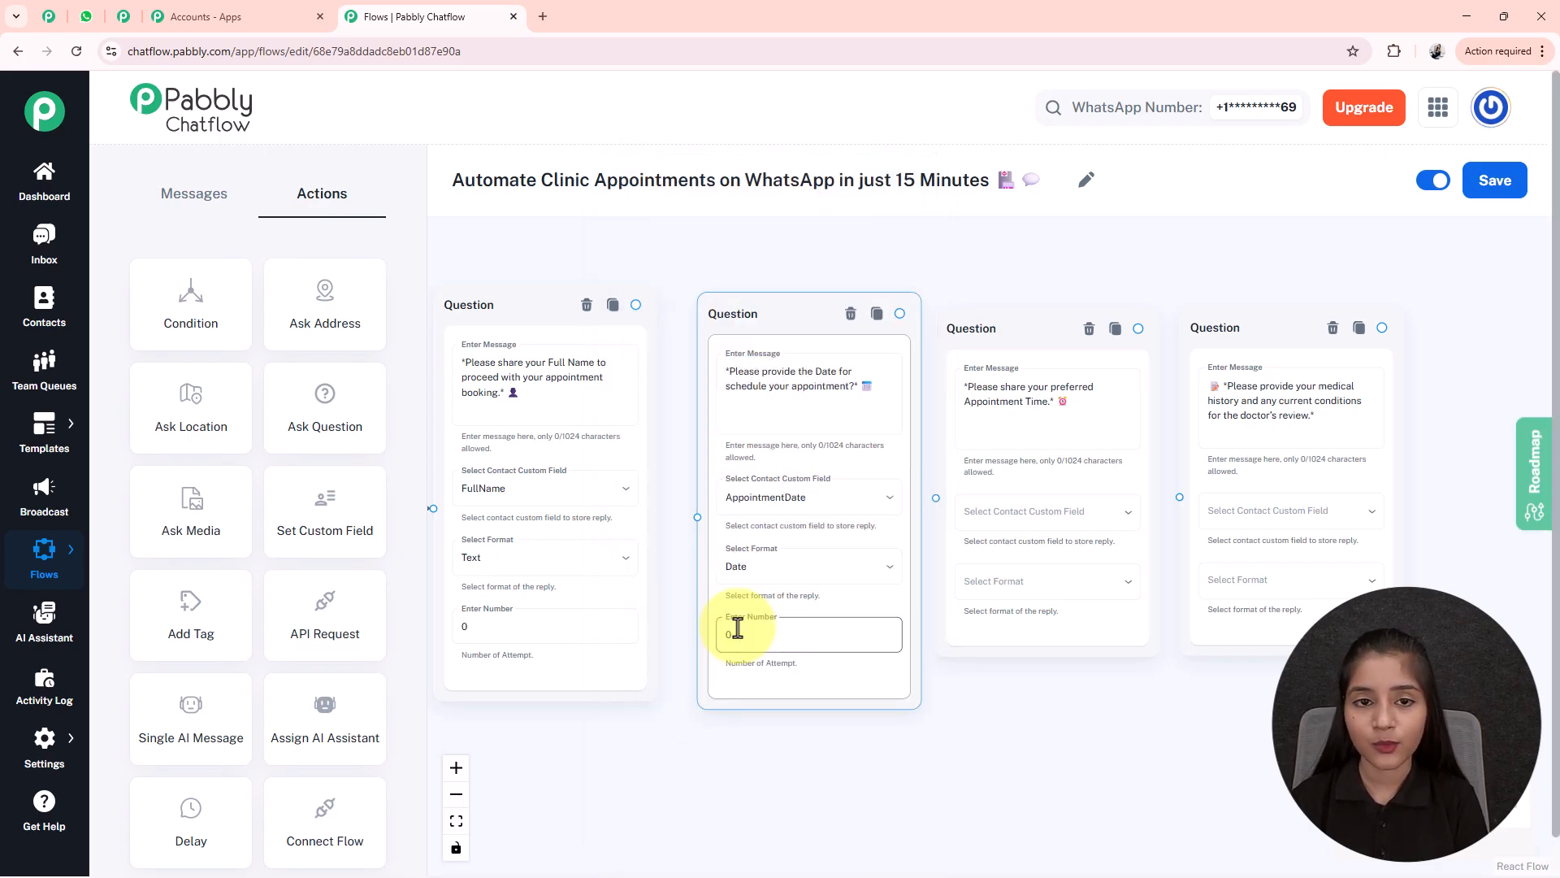
# - Store the time question's reply in AppointmentTime with Any format
pyautogui.moveTo(985, 330); pyautogui.dragTo(1000, 322)
pyautogui.click(1056, 506)
pyautogui.scroll(-2, 1072, 698)
pyautogui.scroll(-15, 1064, 736)
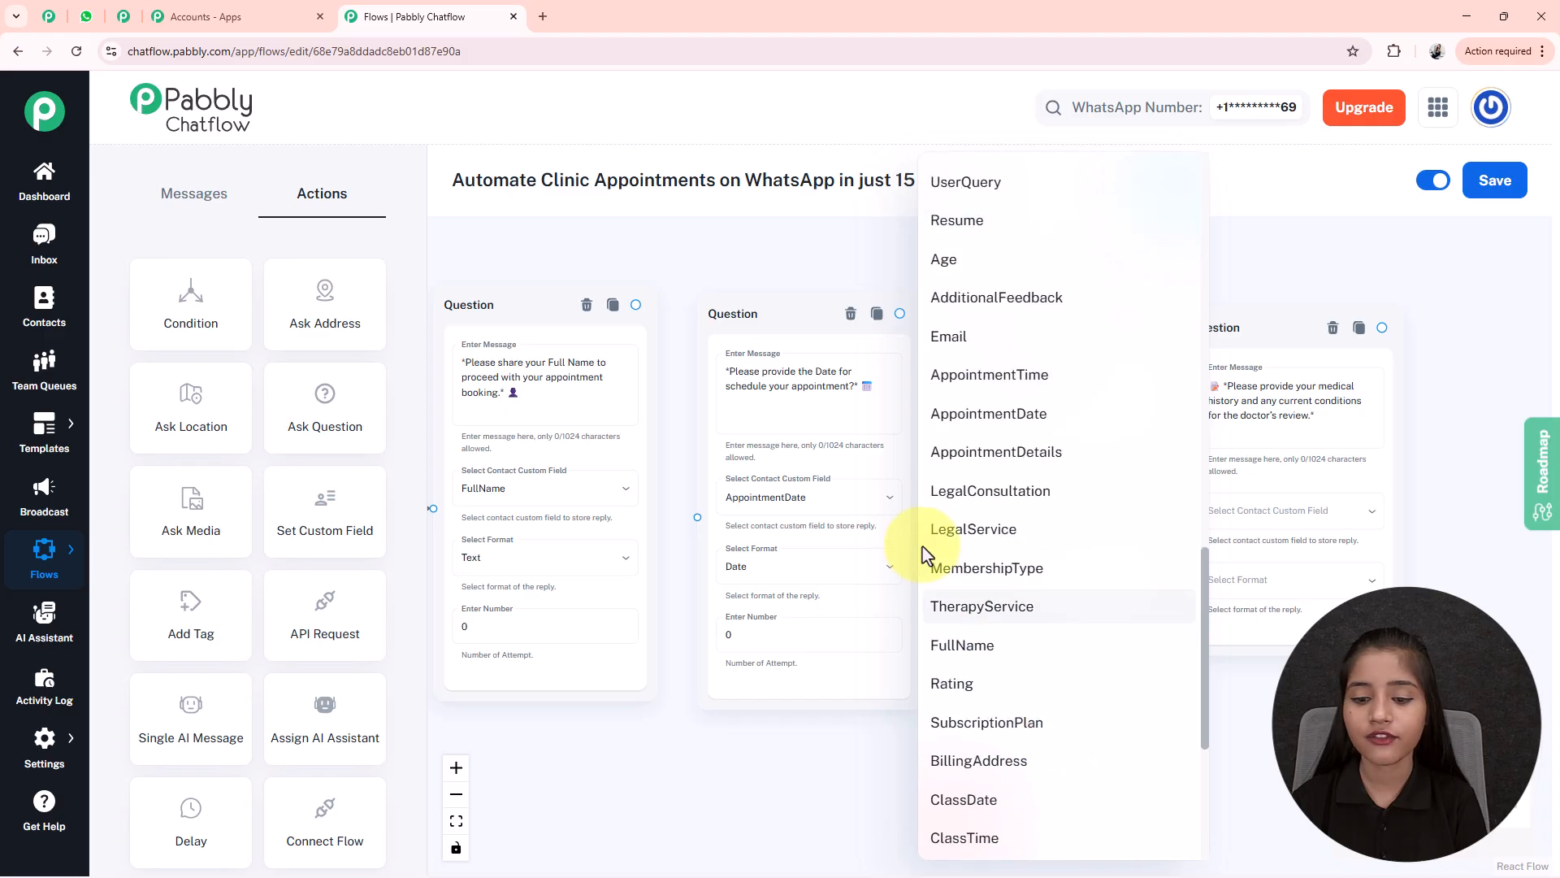
pyautogui.click(1000, 374)
pyautogui.click(1027, 574)
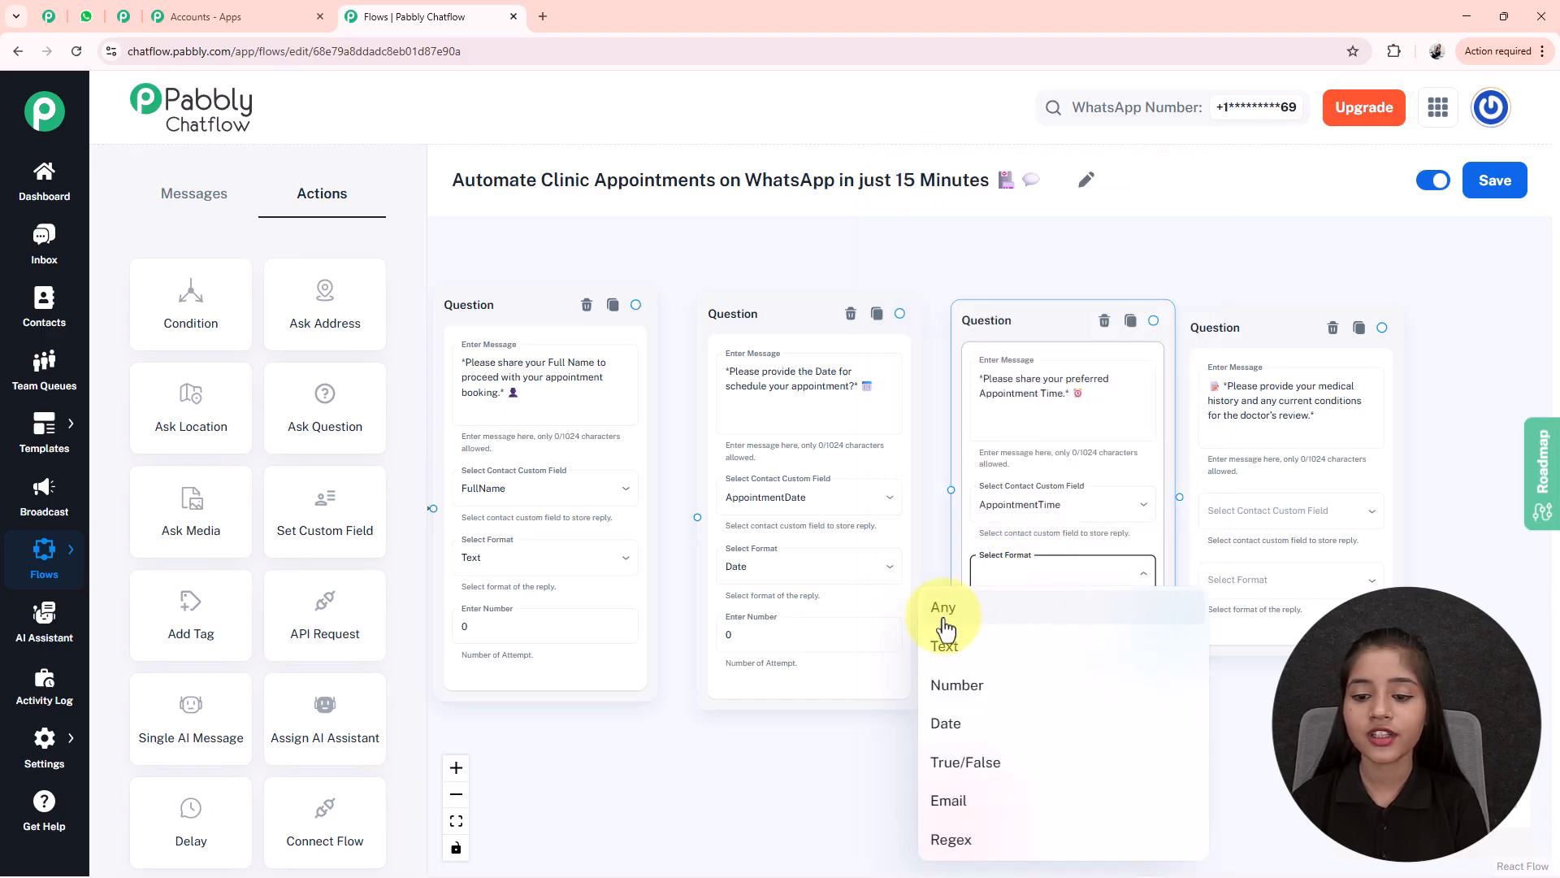
pyautogui.click(952, 622)
# - Save the medical history question's reply to the MedicalHistory field
pyautogui.click(1255, 382)
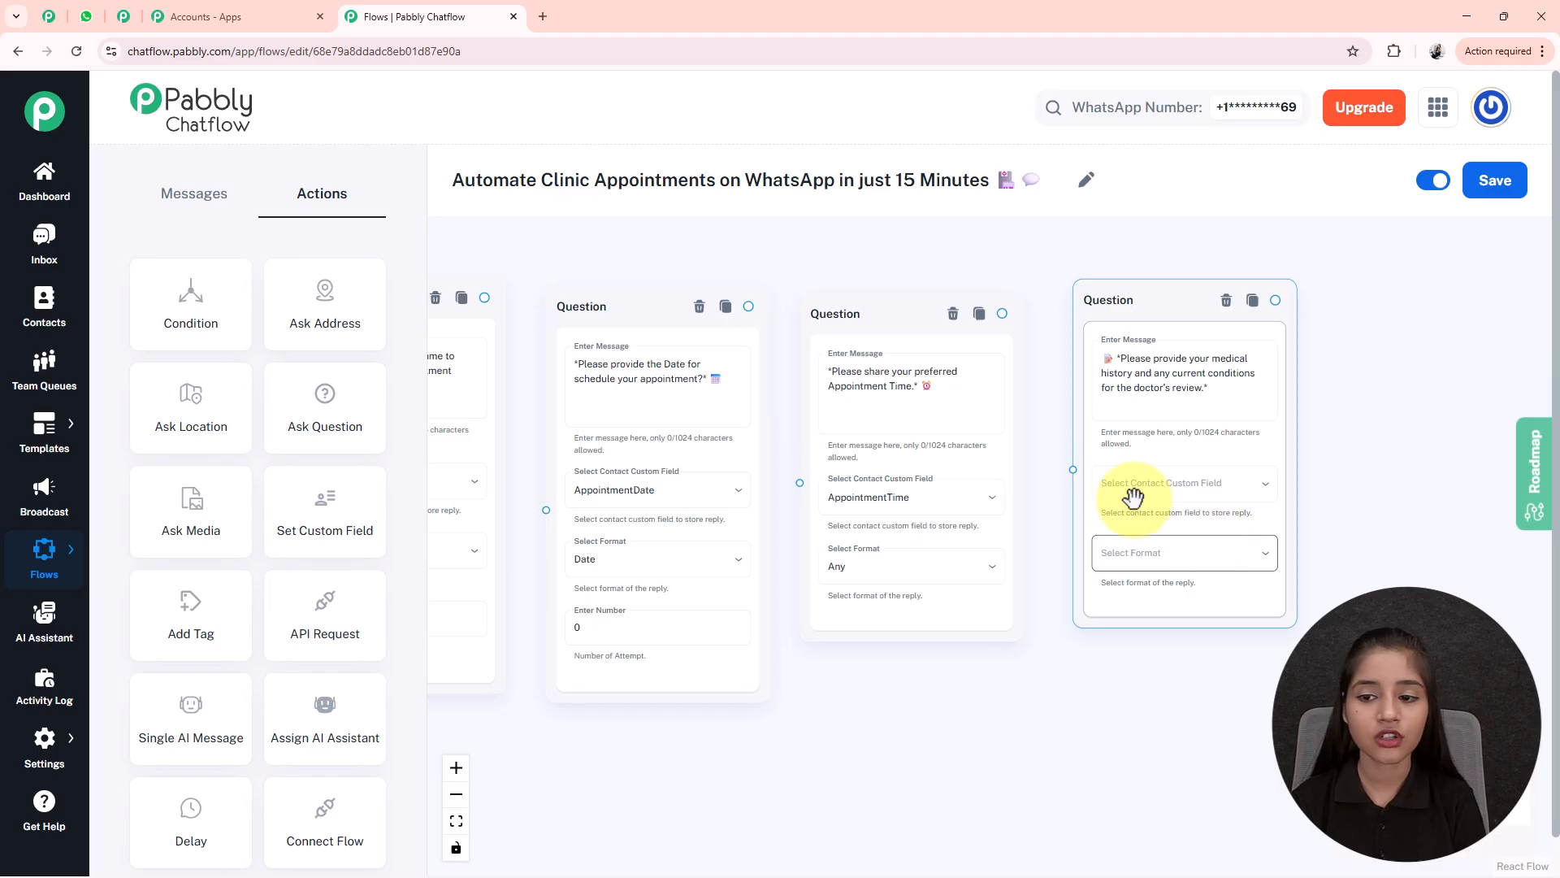
pyautogui.click(1193, 487)
pyautogui.scroll(-3, 1168, 687)
pyautogui.scroll(-15, 1167, 686)
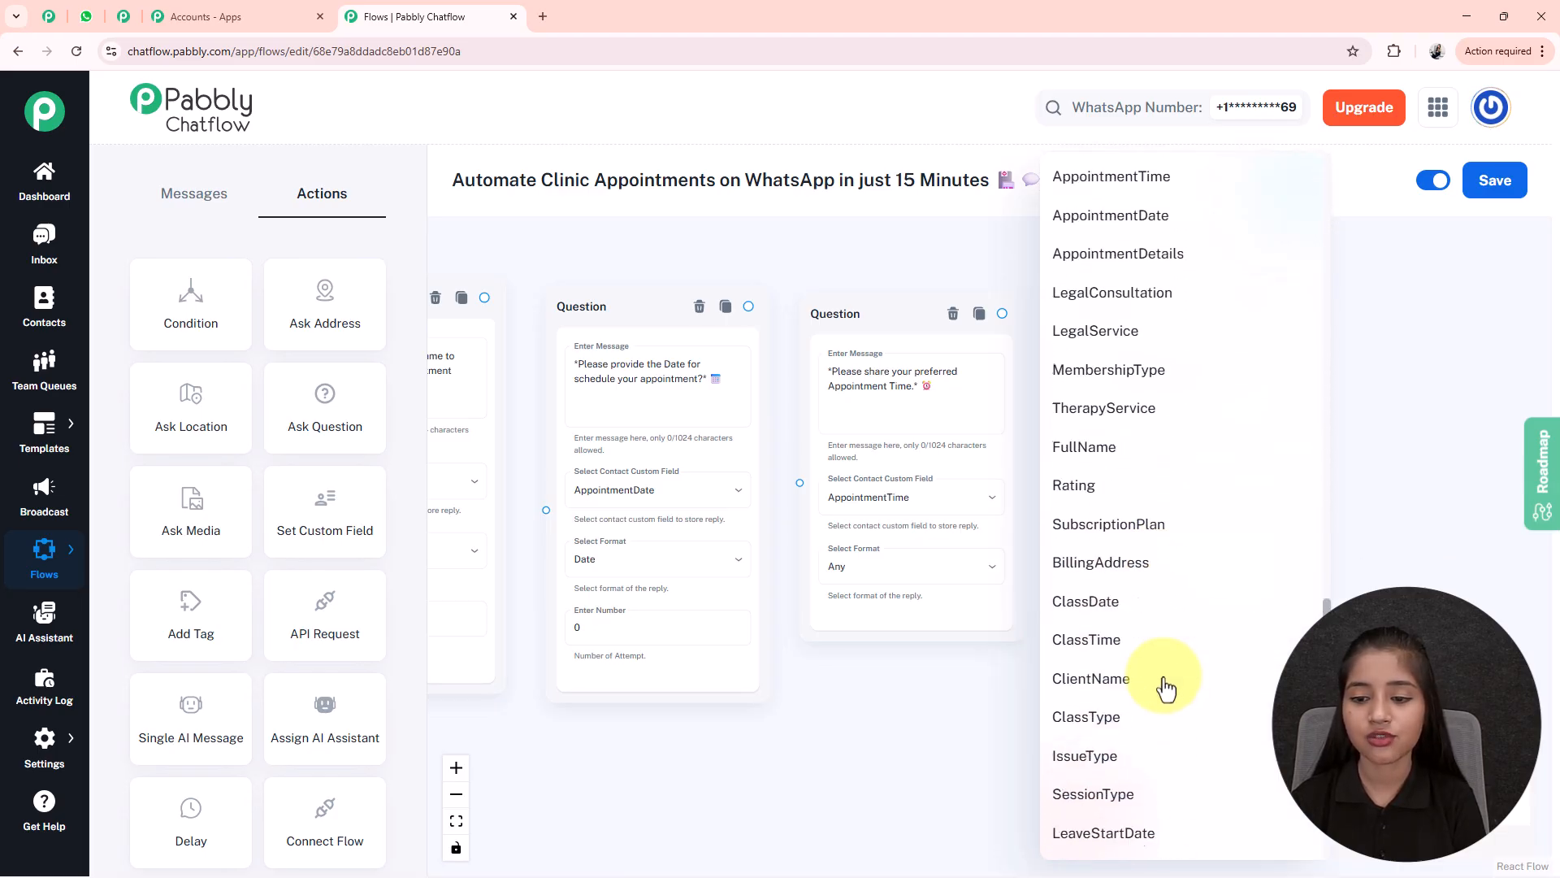
pyautogui.click(1166, 689)
pyautogui.click(1160, 556)
# - Chain the full name, date, time and medical history questions in order
pyautogui.moveTo(1170, 311); pyautogui.dragTo(1172, 347)
pyautogui.moveTo(1079, 715); pyautogui.dragTo(1215, 713)
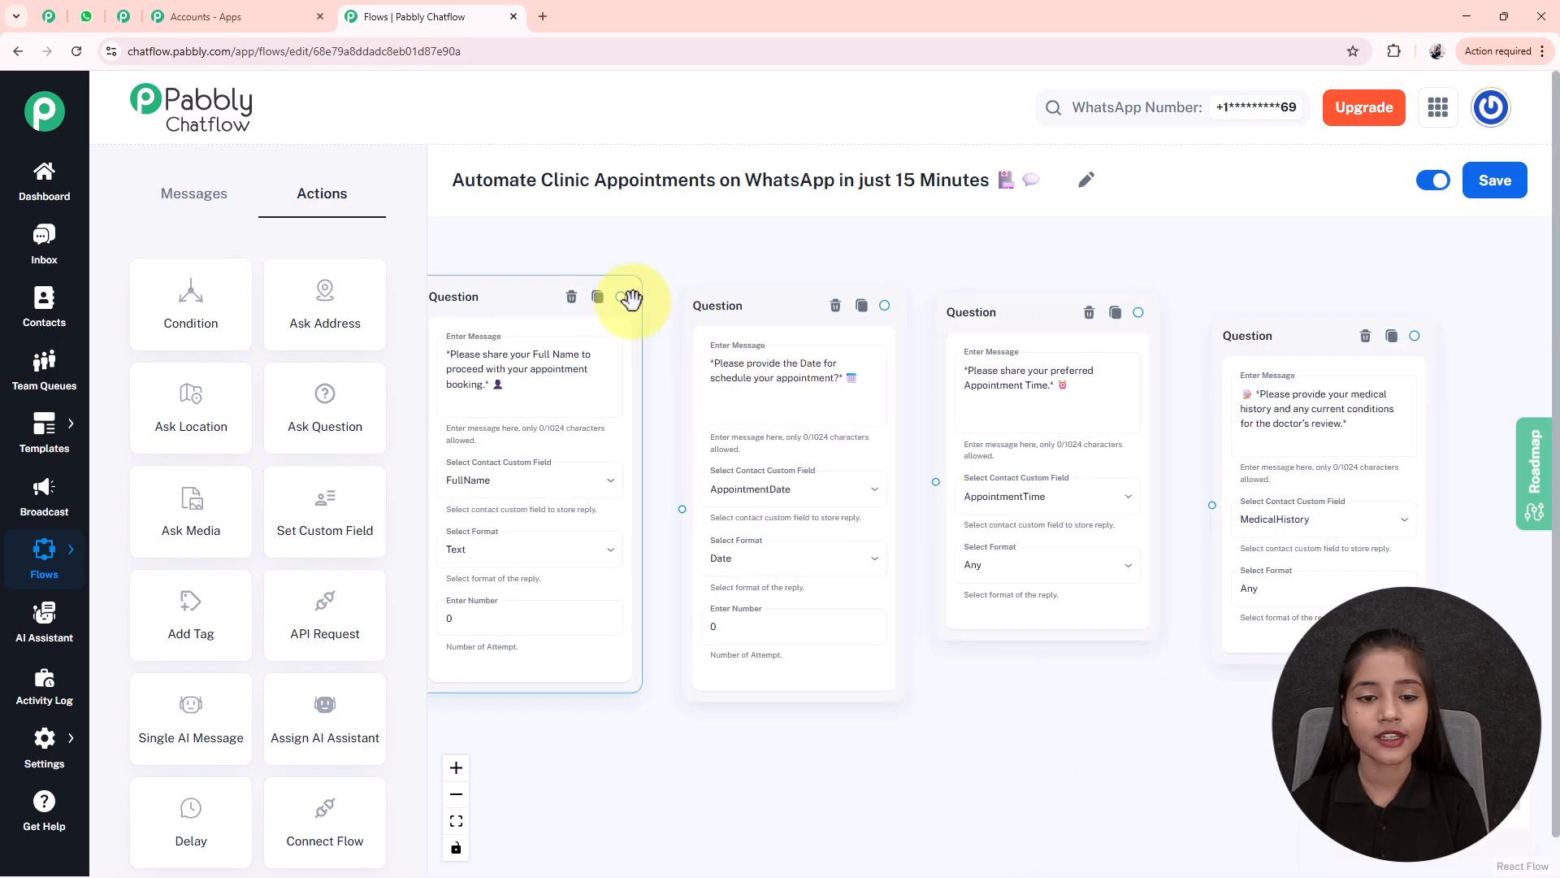
pyautogui.moveTo(620, 294); pyautogui.dragTo(682, 509)
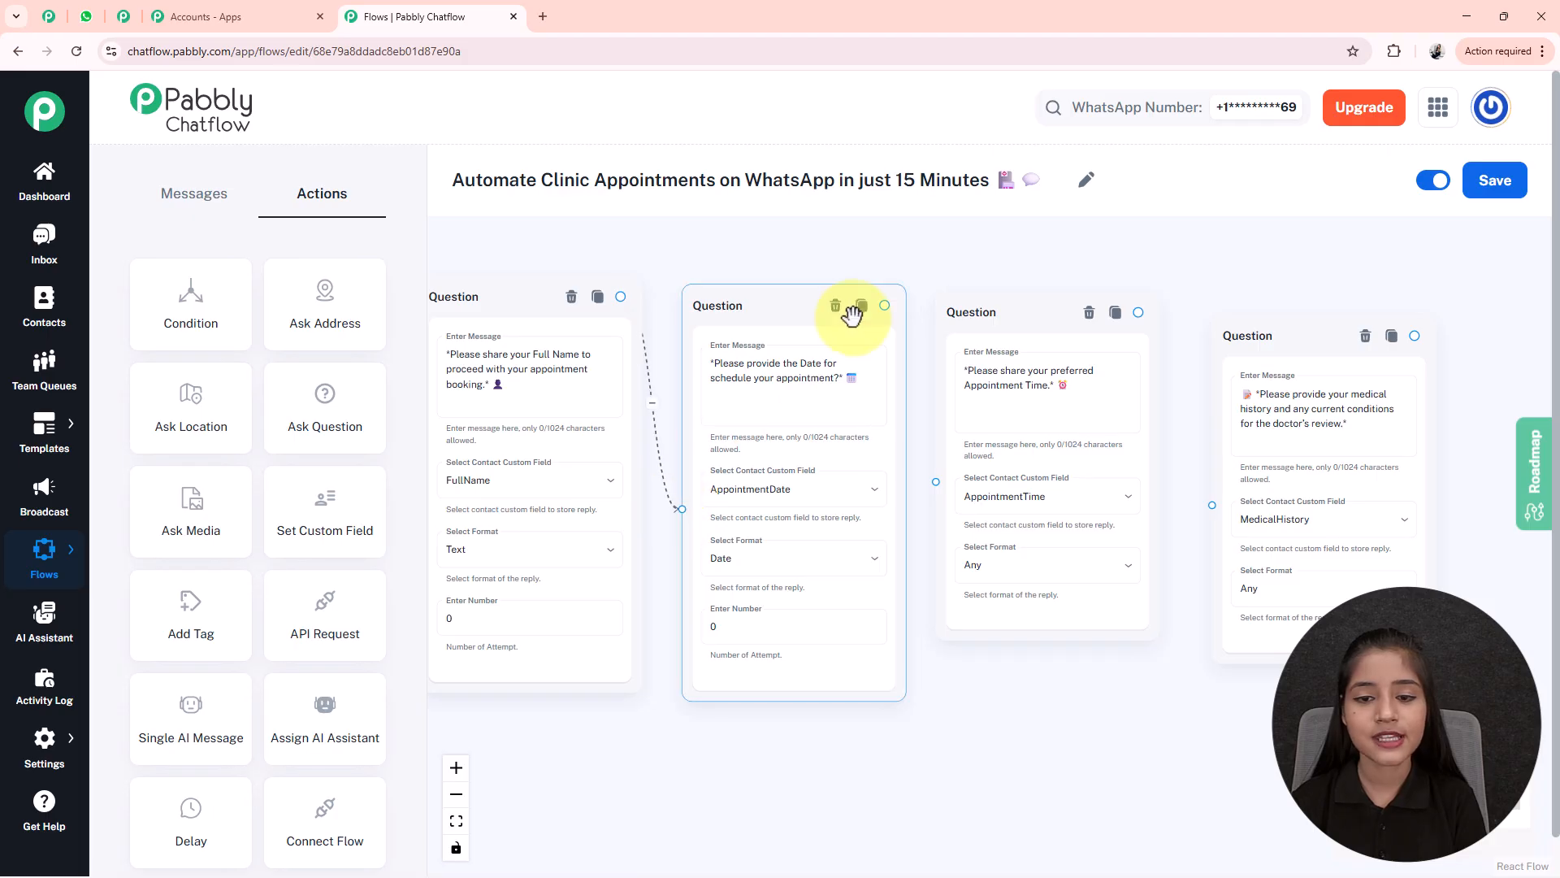
pyautogui.moveTo(885, 304); pyautogui.dragTo(936, 481)
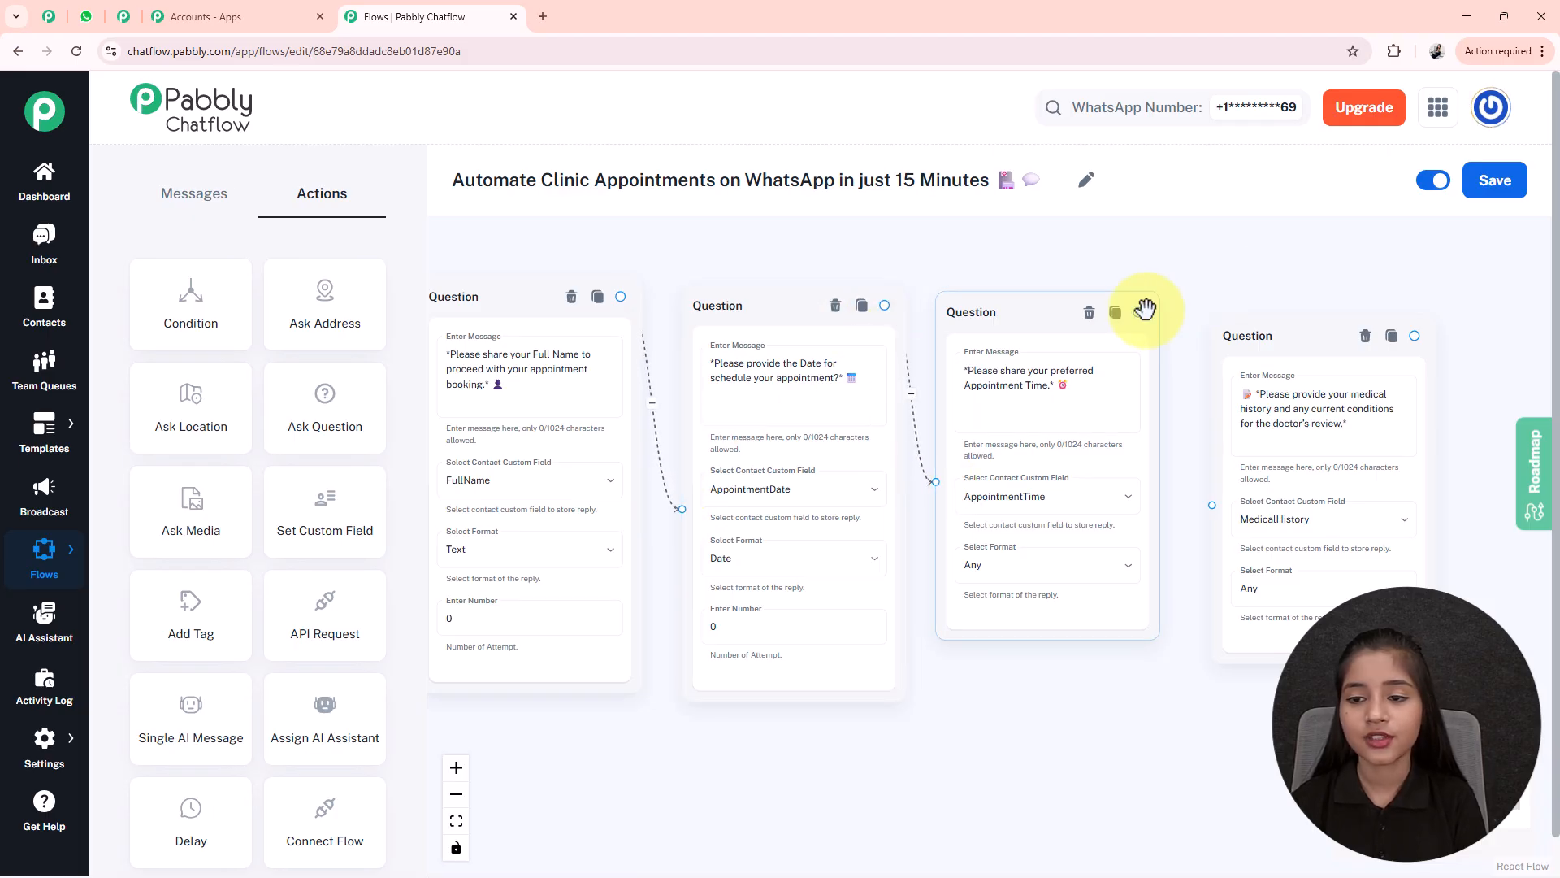
pyautogui.moveTo(1139, 317); pyautogui.dragTo(1211, 504)
pyautogui.click(1212, 334)
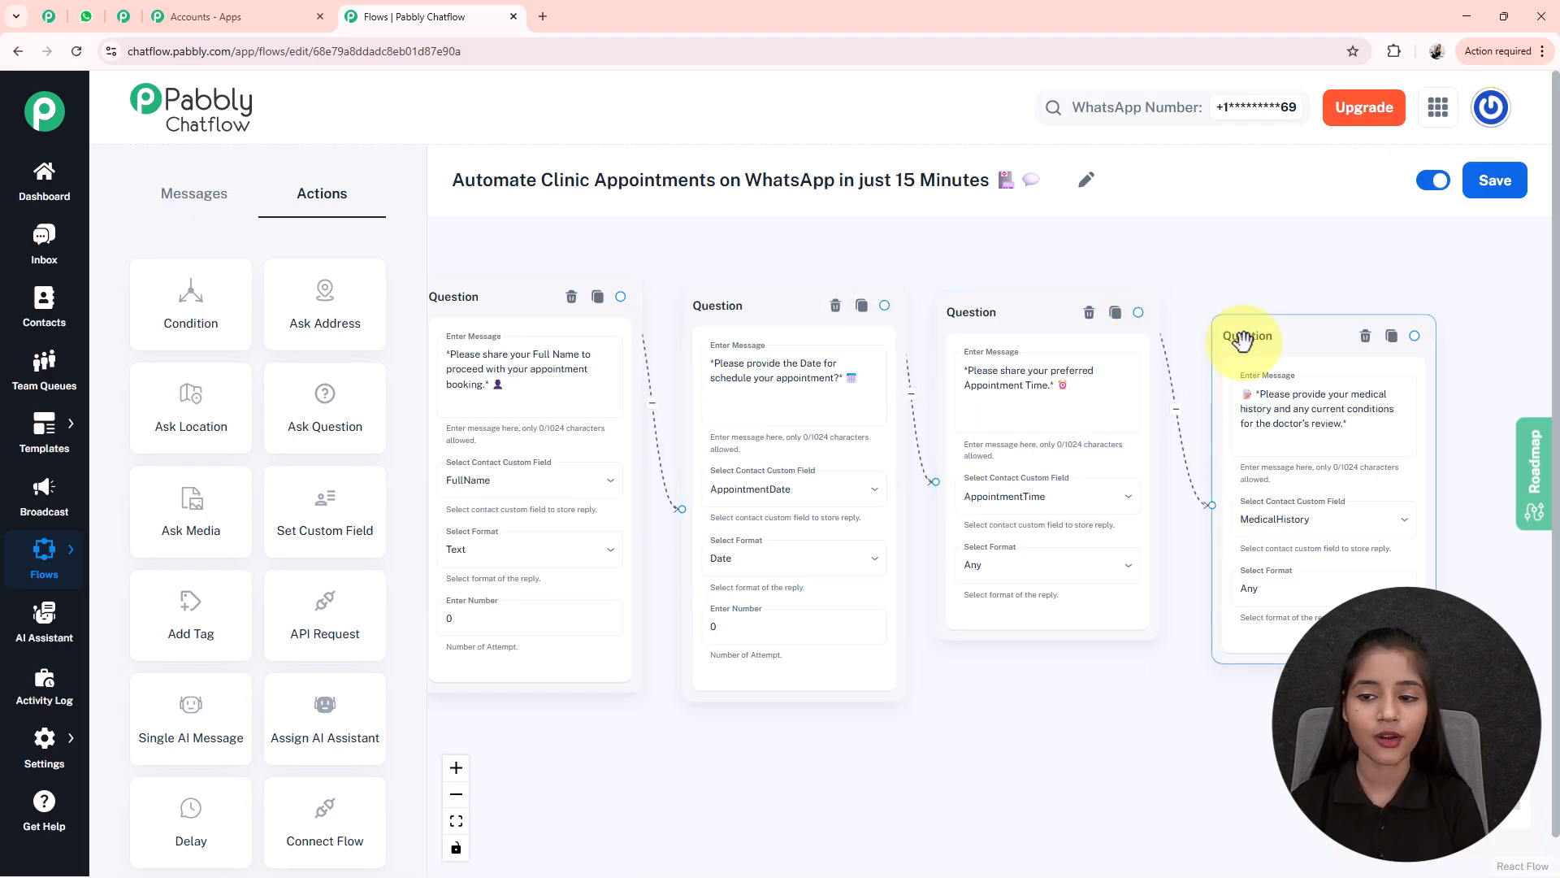
pyautogui.moveTo(1243, 337); pyautogui.dragTo(1239, 329)
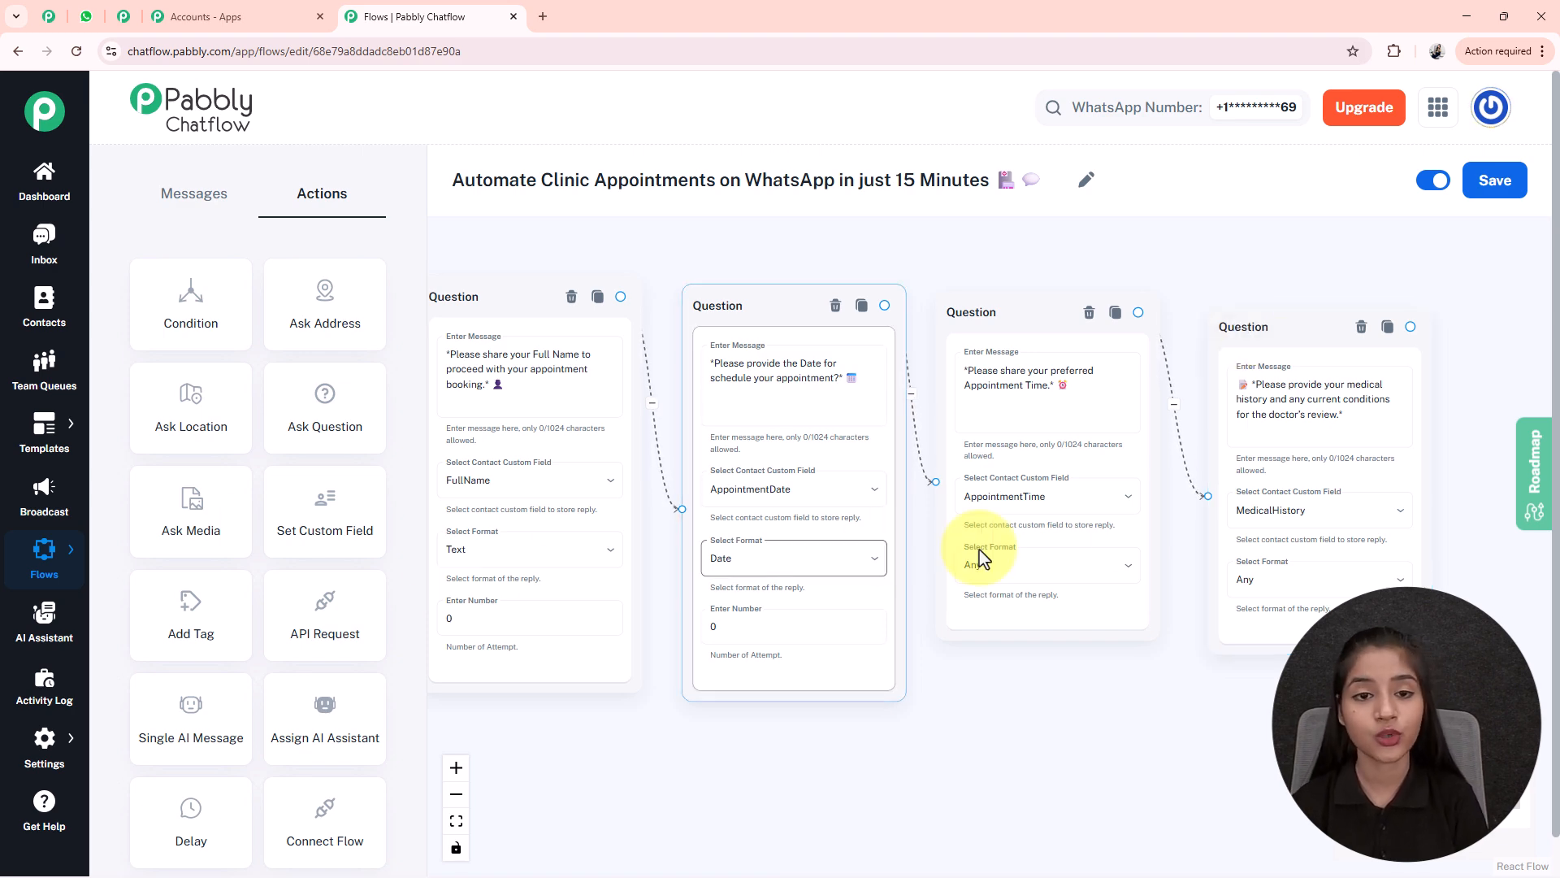
# - Pan across the question chain to check it reaches the medical history question
pyautogui.scroll(-4, 1094, 733)
pyautogui.moveTo(1094, 732); pyautogui.dragTo(941, 728)
pyautogui.scroll(3, 886, 703)
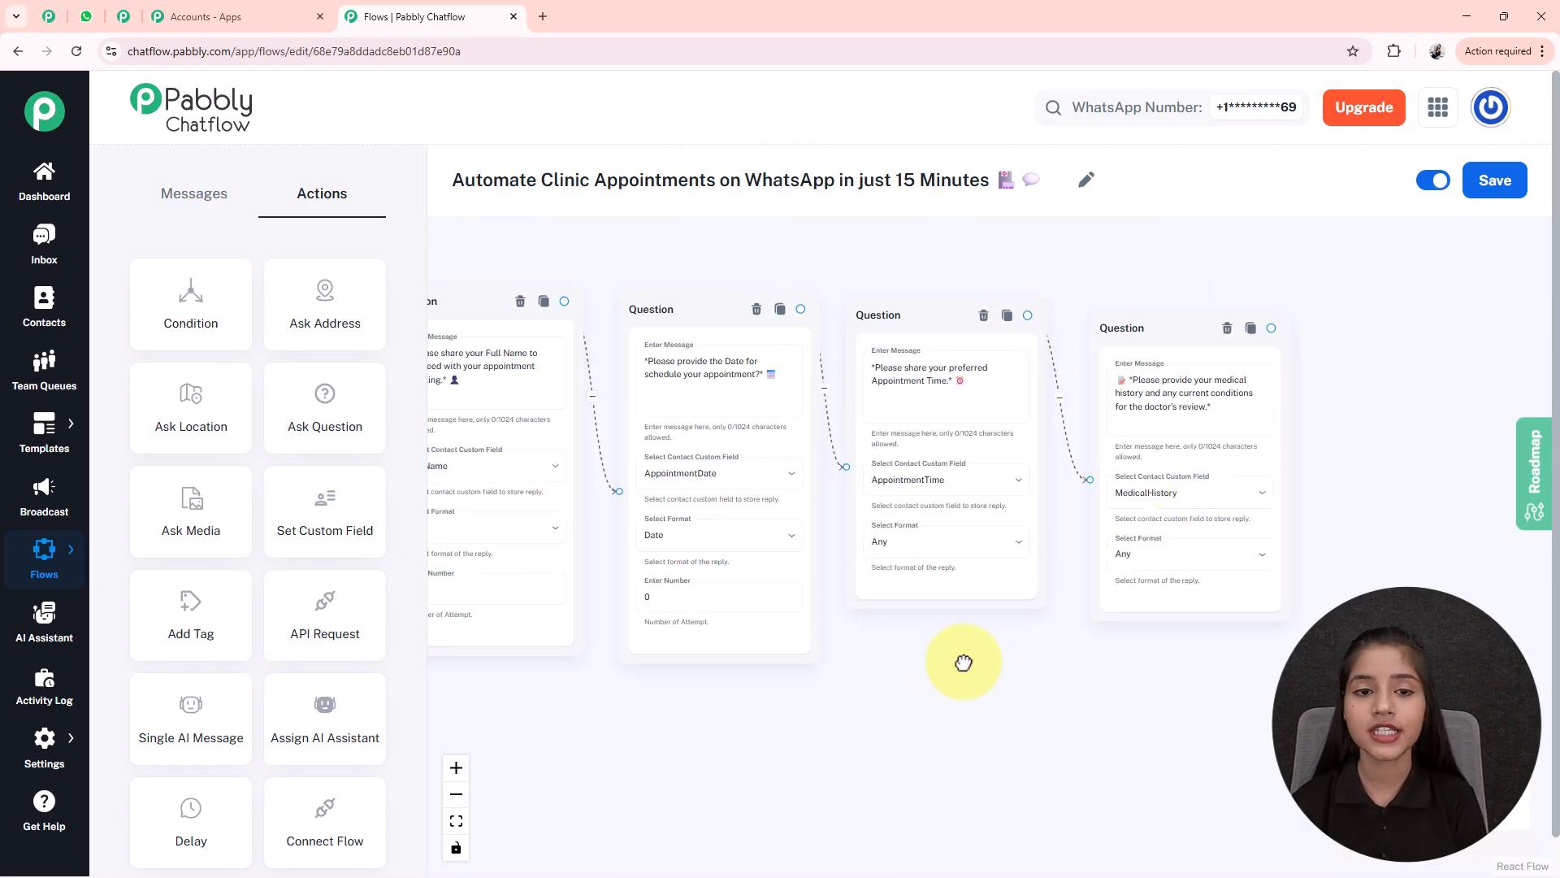
pyautogui.moveTo(964, 658); pyautogui.dragTo(812, 626)
pyautogui.scroll(1, 837, 618)
pyautogui.scroll(-1, 841, 615)
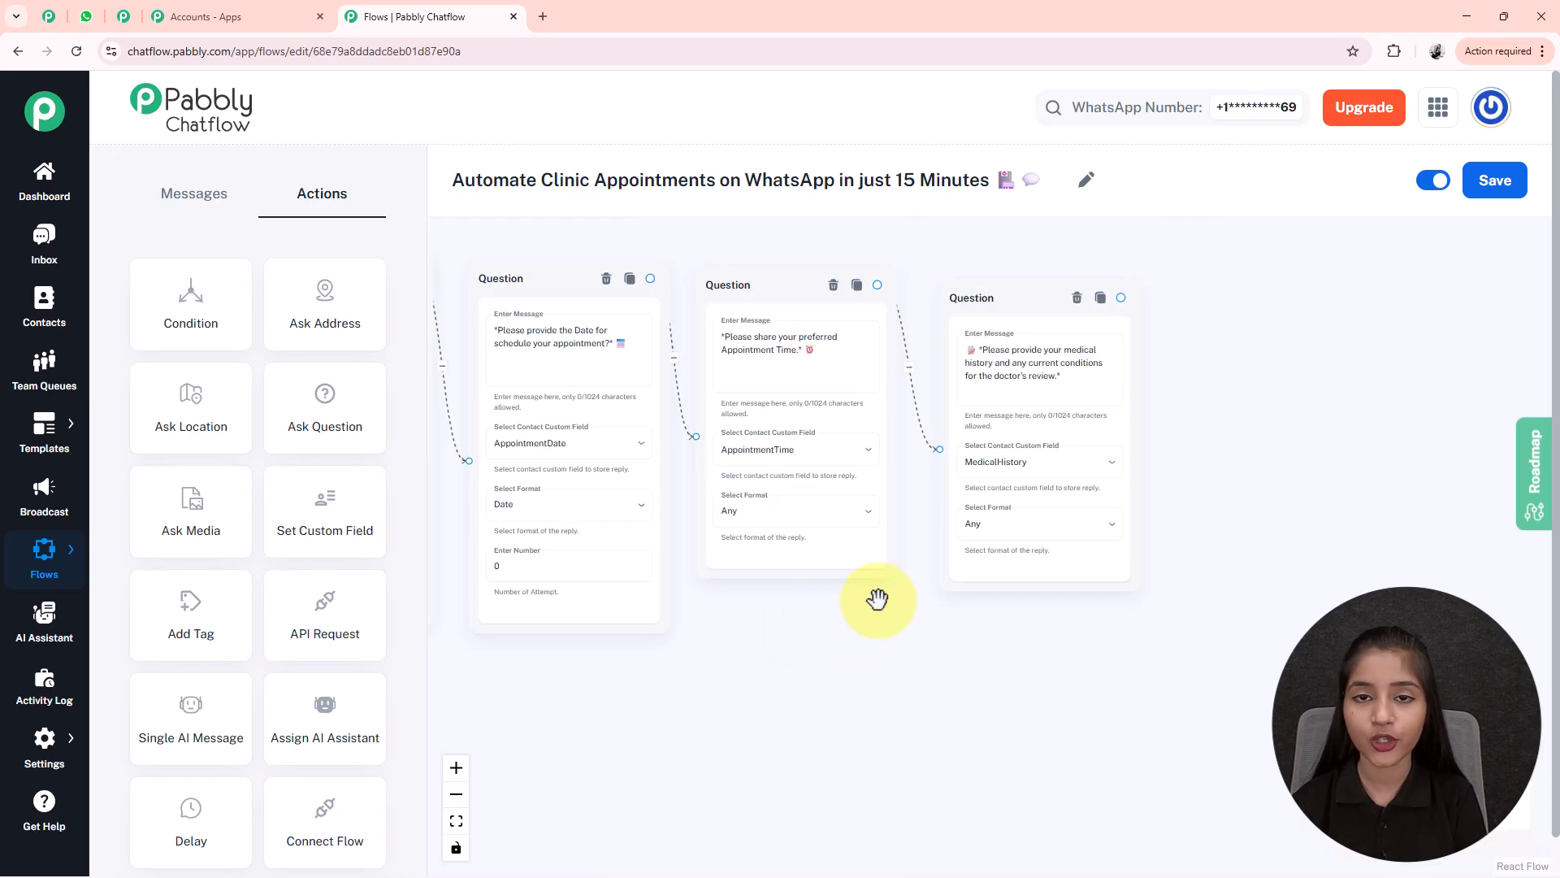
pyautogui.moveTo(922, 377); pyautogui.dragTo(839, 458)
# - Add a Text Button after the medical history question confirming $DoctorName on $AppointmentDate at $AppointmentTime
pyautogui.click(1029, 372)
pyautogui.click(1039, 379)
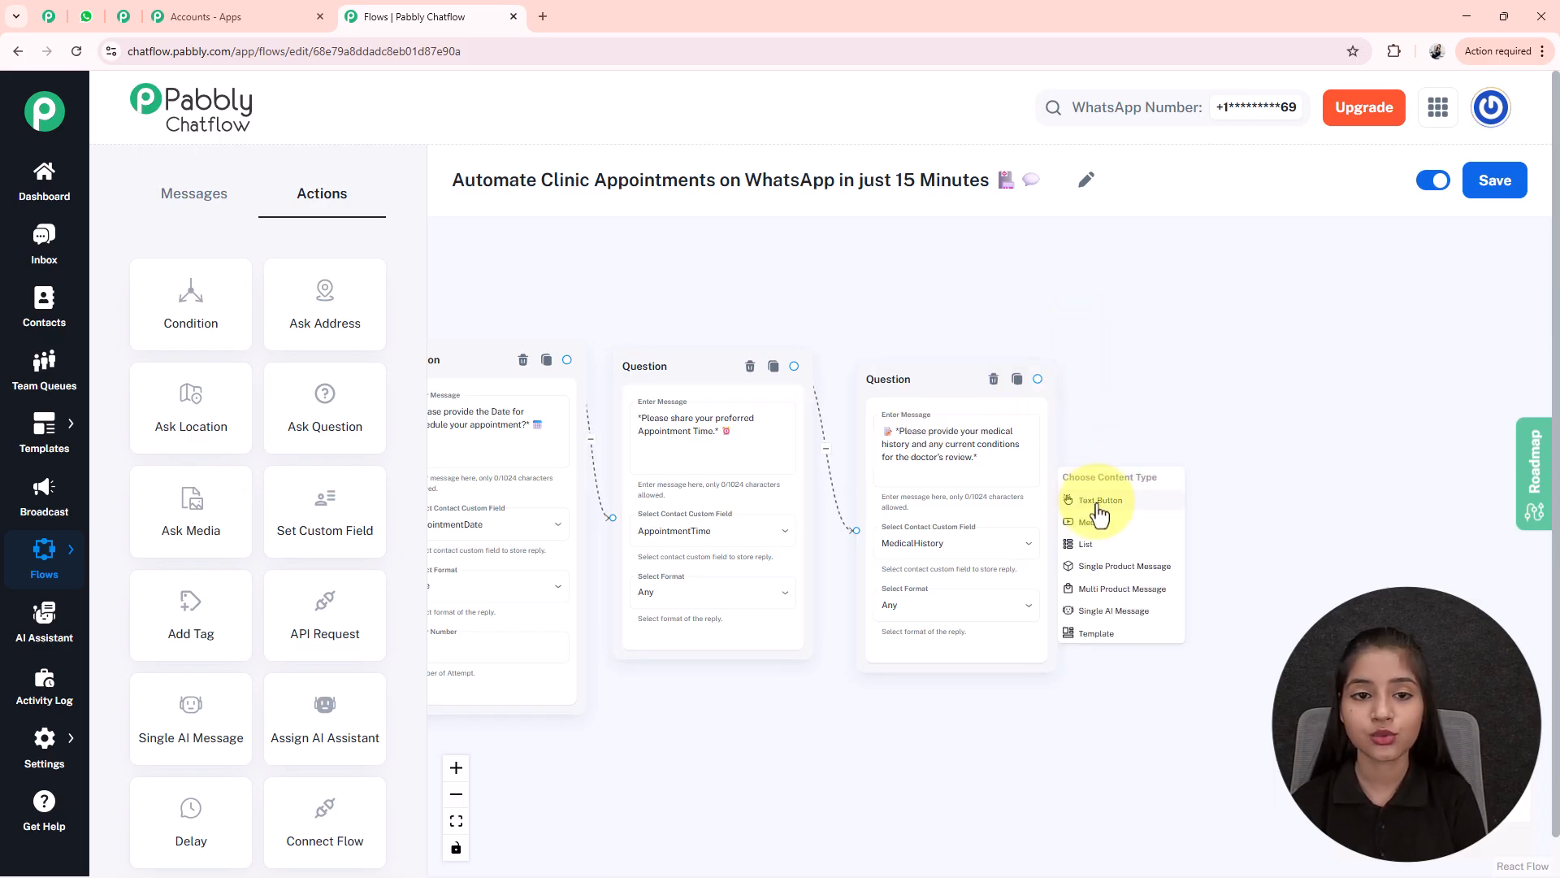
pyautogui.click(1100, 505)
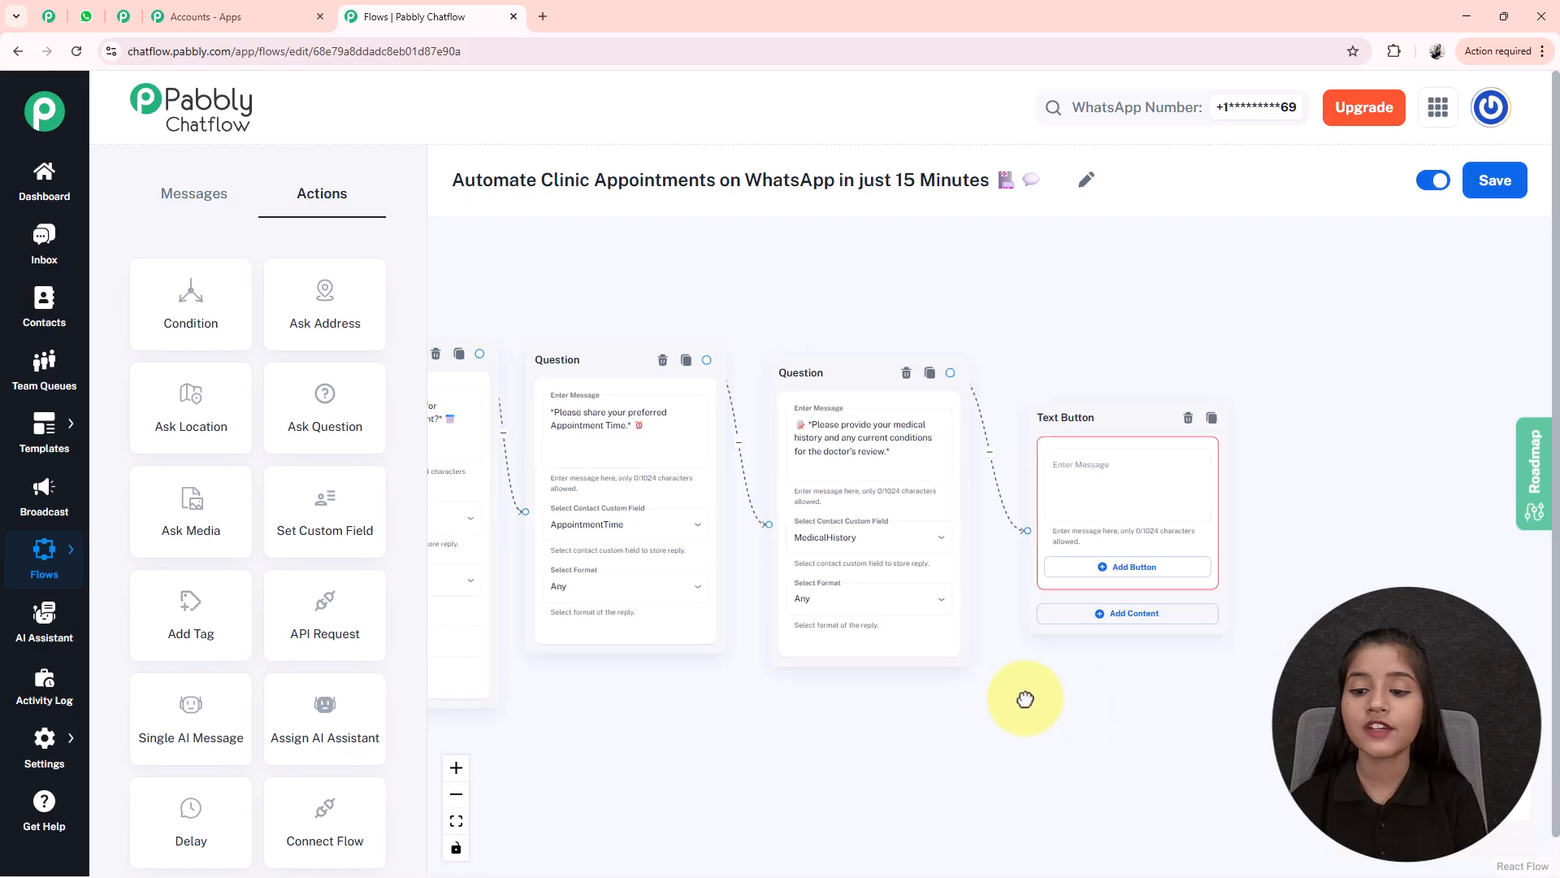
pyautogui.scroll(3, 1130, 462)
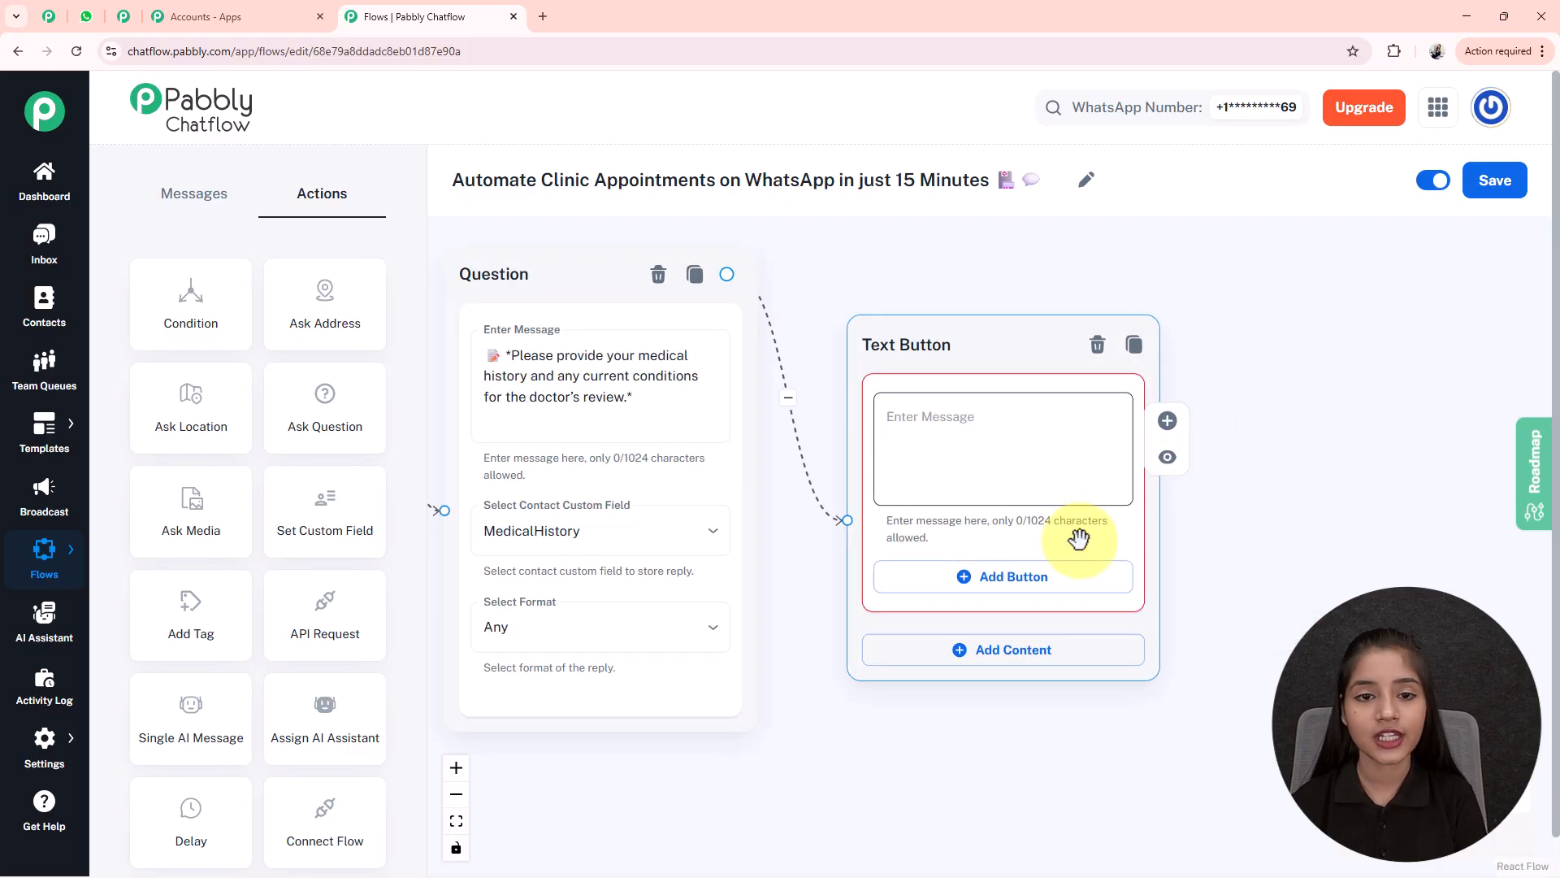
pyautogui.click(1067, 486)
pyautogui.hotkey('ctrl', 'v')
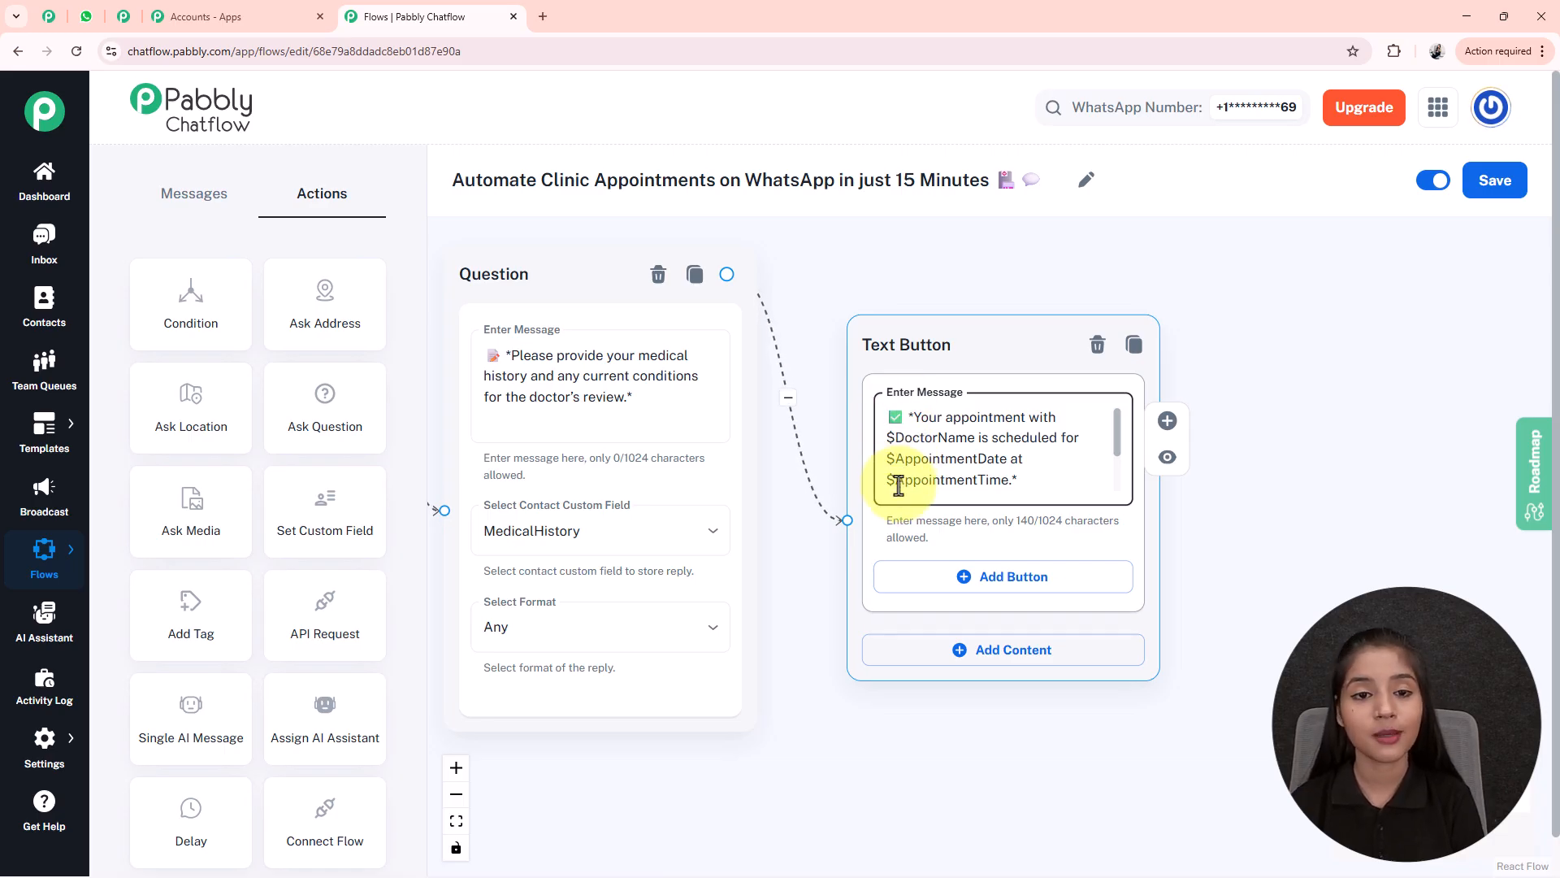
pyautogui.scroll(-5, 968, 724)
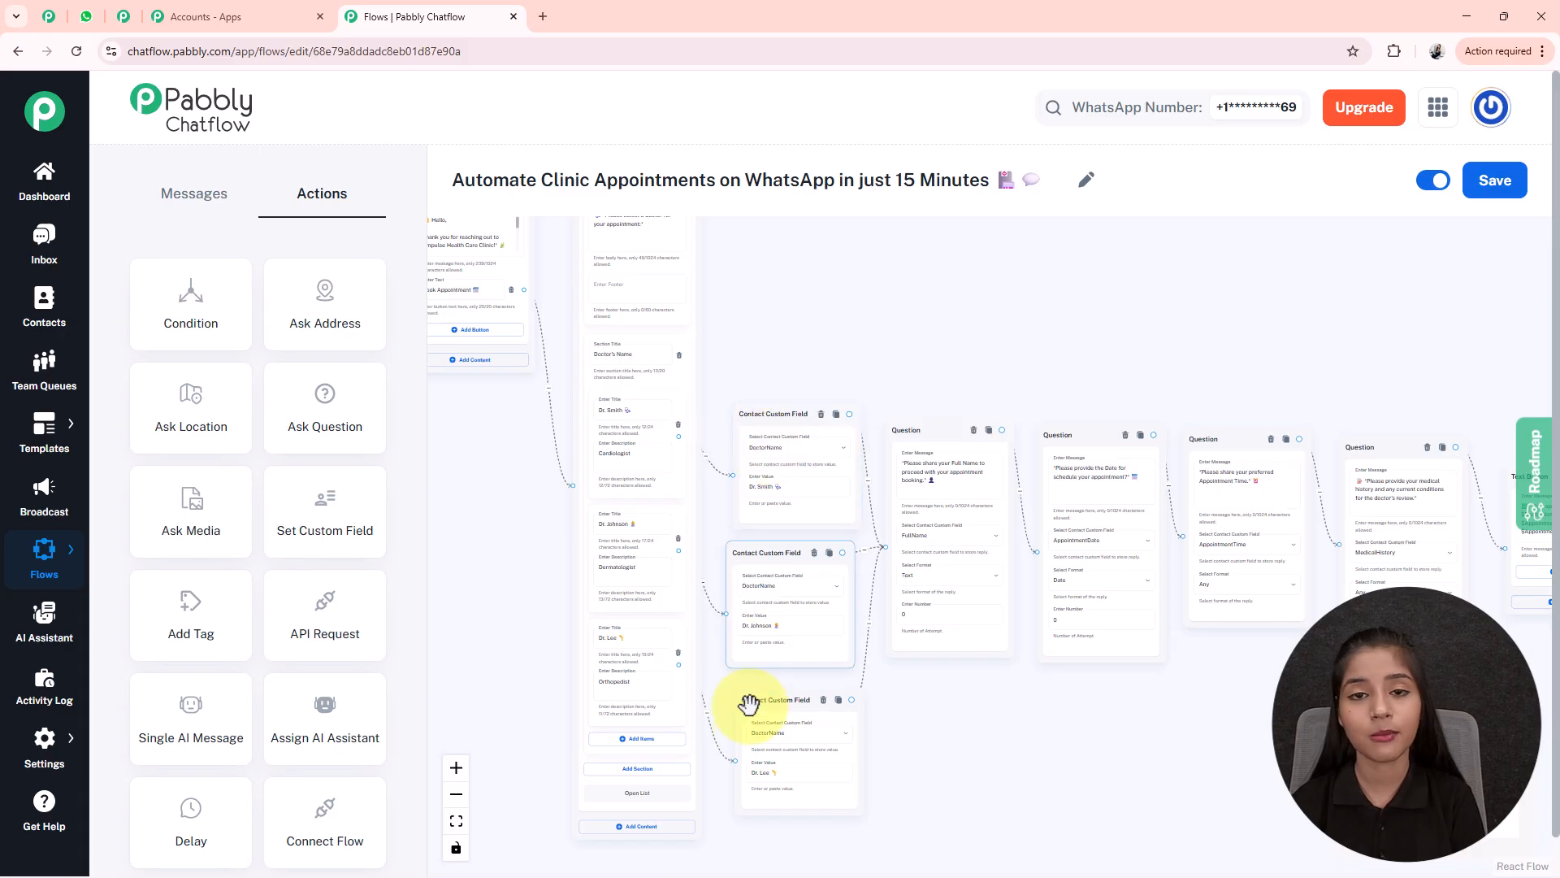
# - Fit the whole clinic appointment flow into view and save it
pyautogui.moveTo(1117, 754); pyautogui.dragTo(1037, 745)
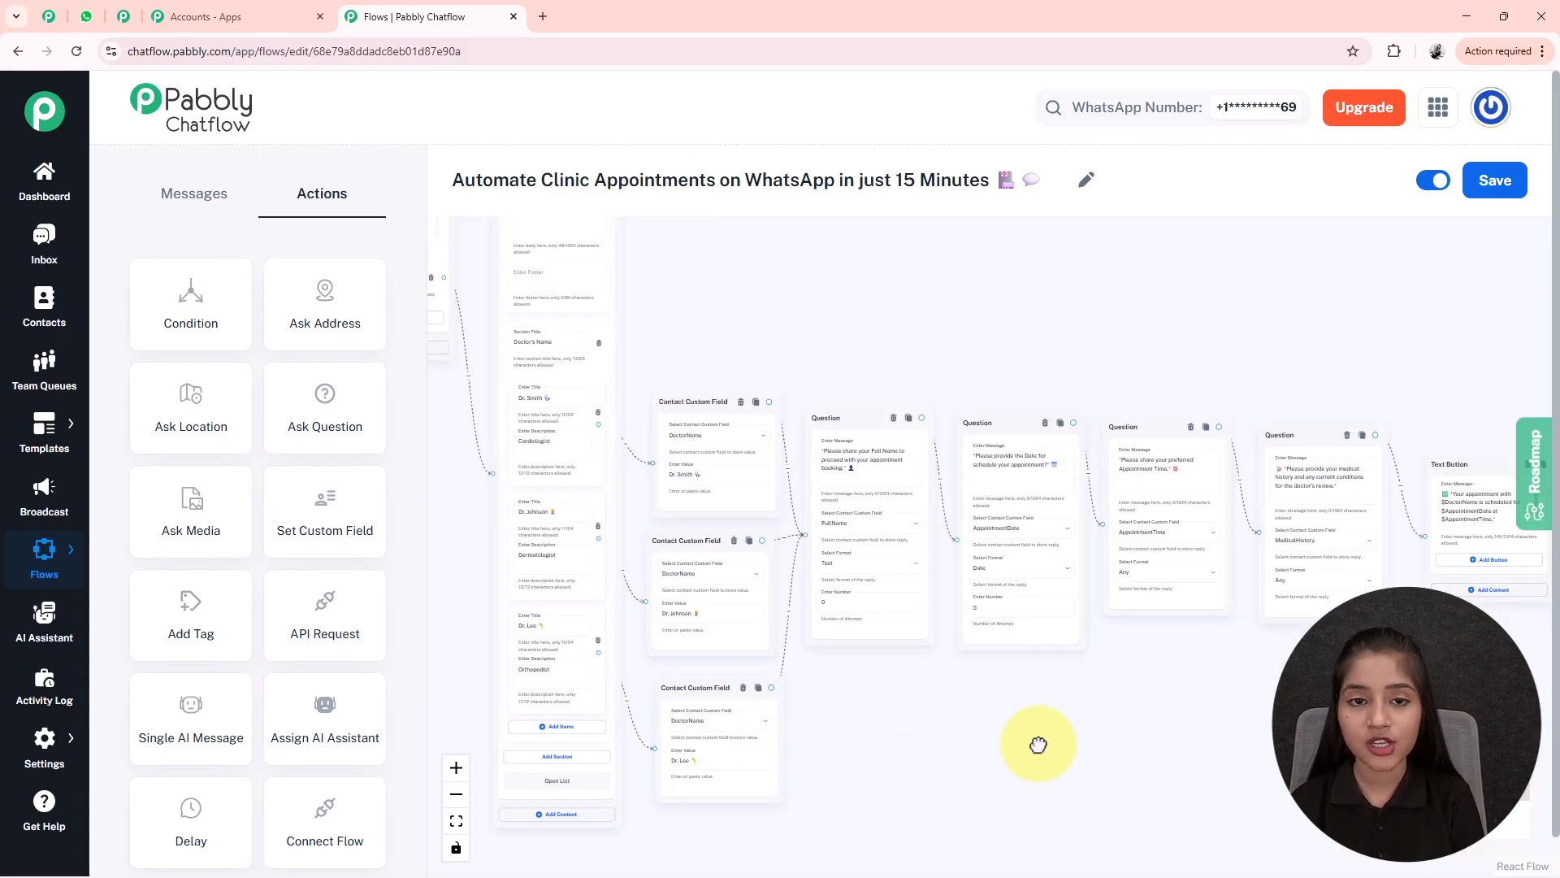
pyautogui.scroll(5, 989, 592)
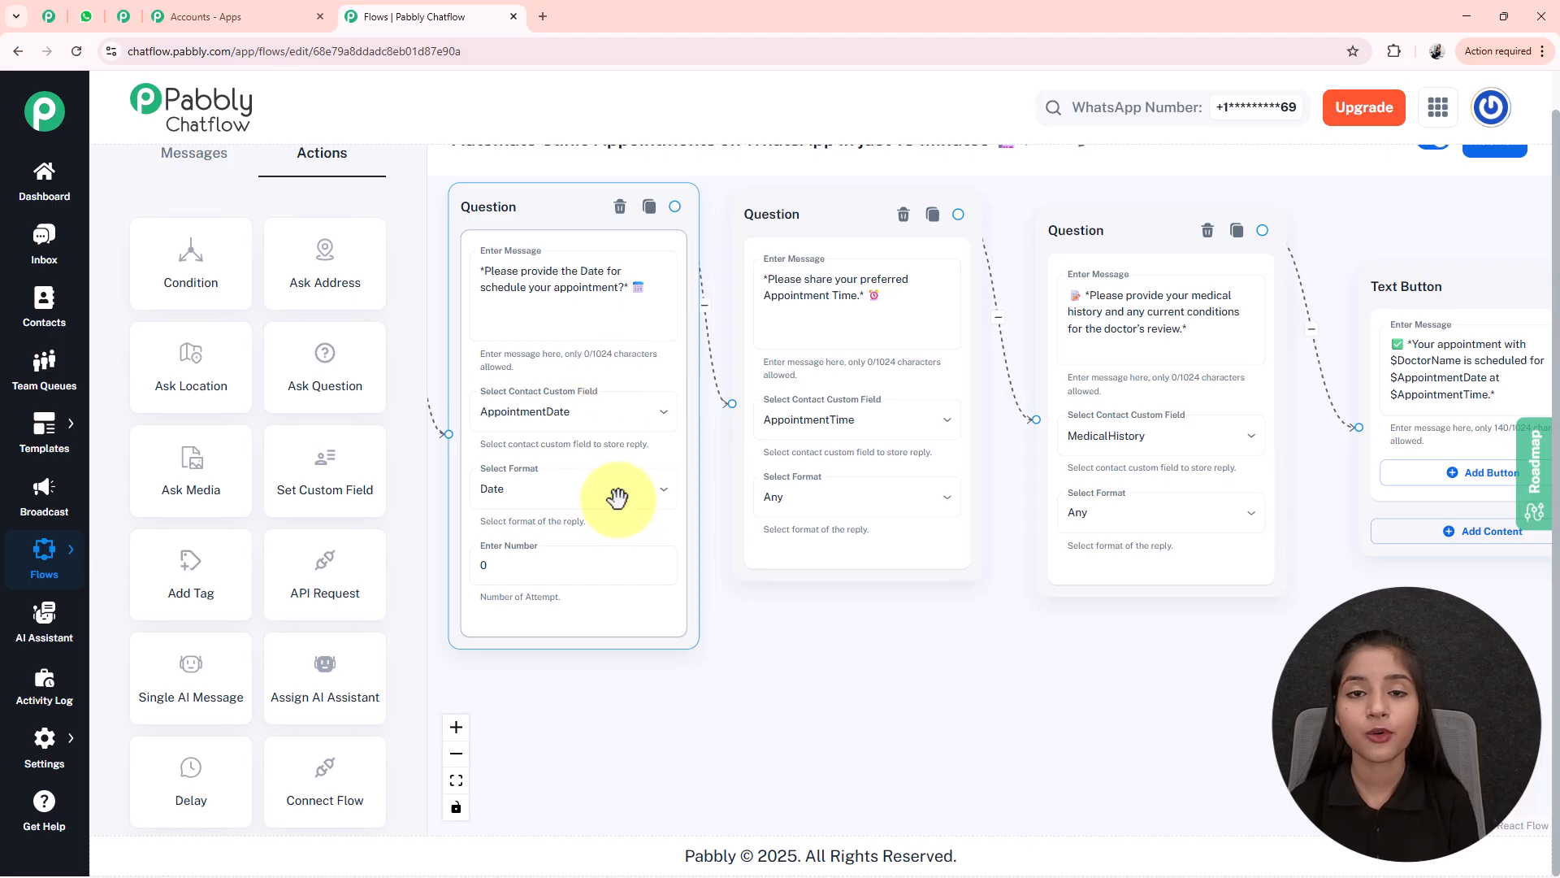
pyautogui.moveTo(1071, 678); pyautogui.dragTo(1072, 771)
pyautogui.scroll(1, 406, 482)
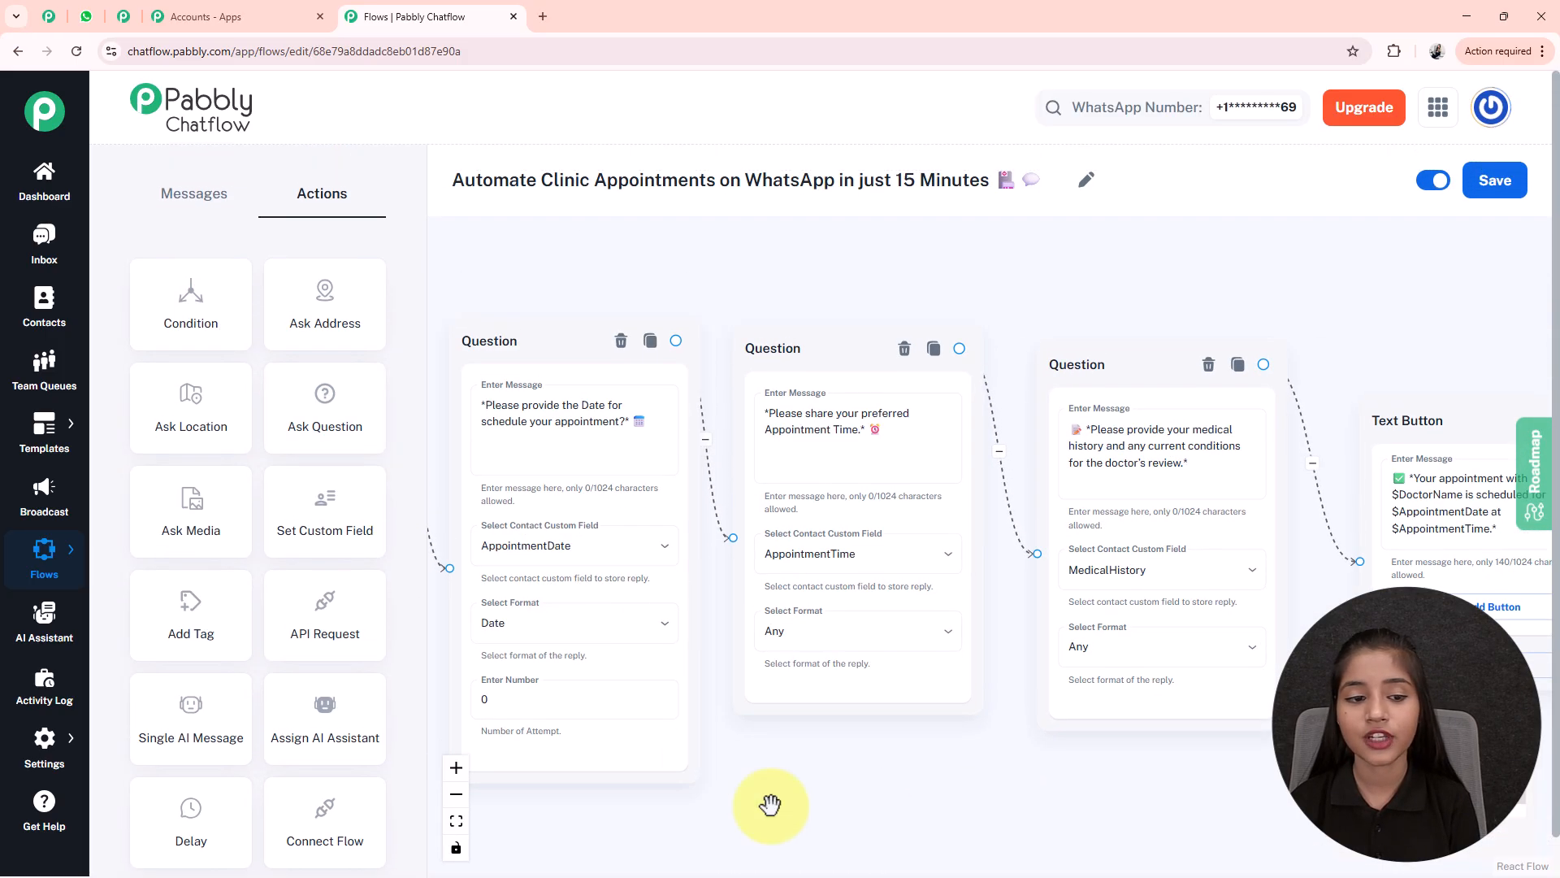
pyautogui.moveTo(924, 778); pyautogui.dragTo(661, 742)
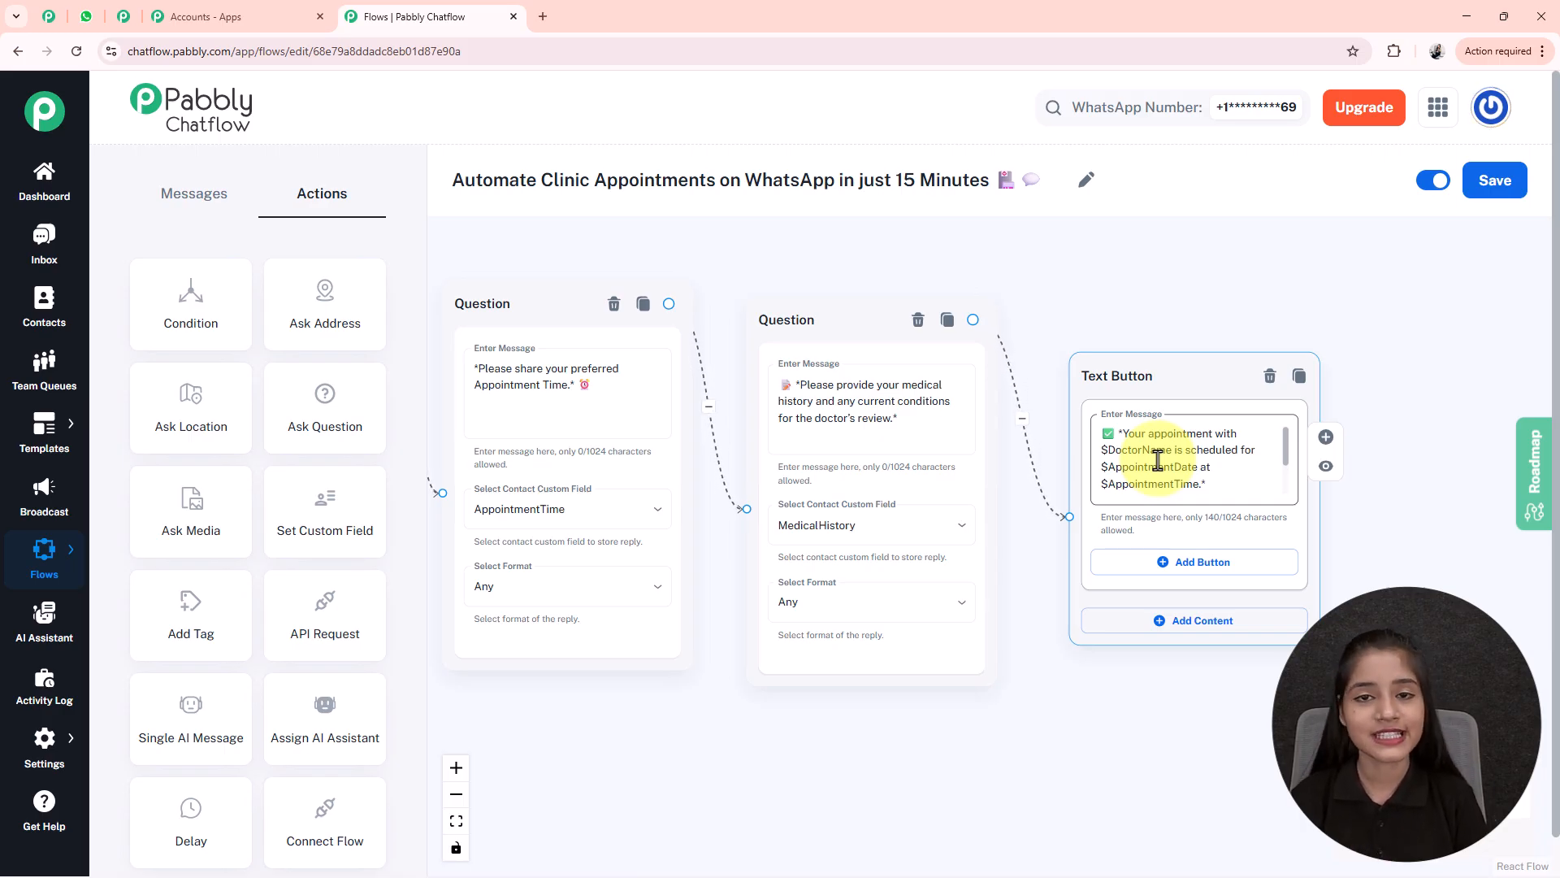
pyautogui.click(456, 823)
pyautogui.moveTo(1135, 748); pyautogui.dragTo(1135, 702)
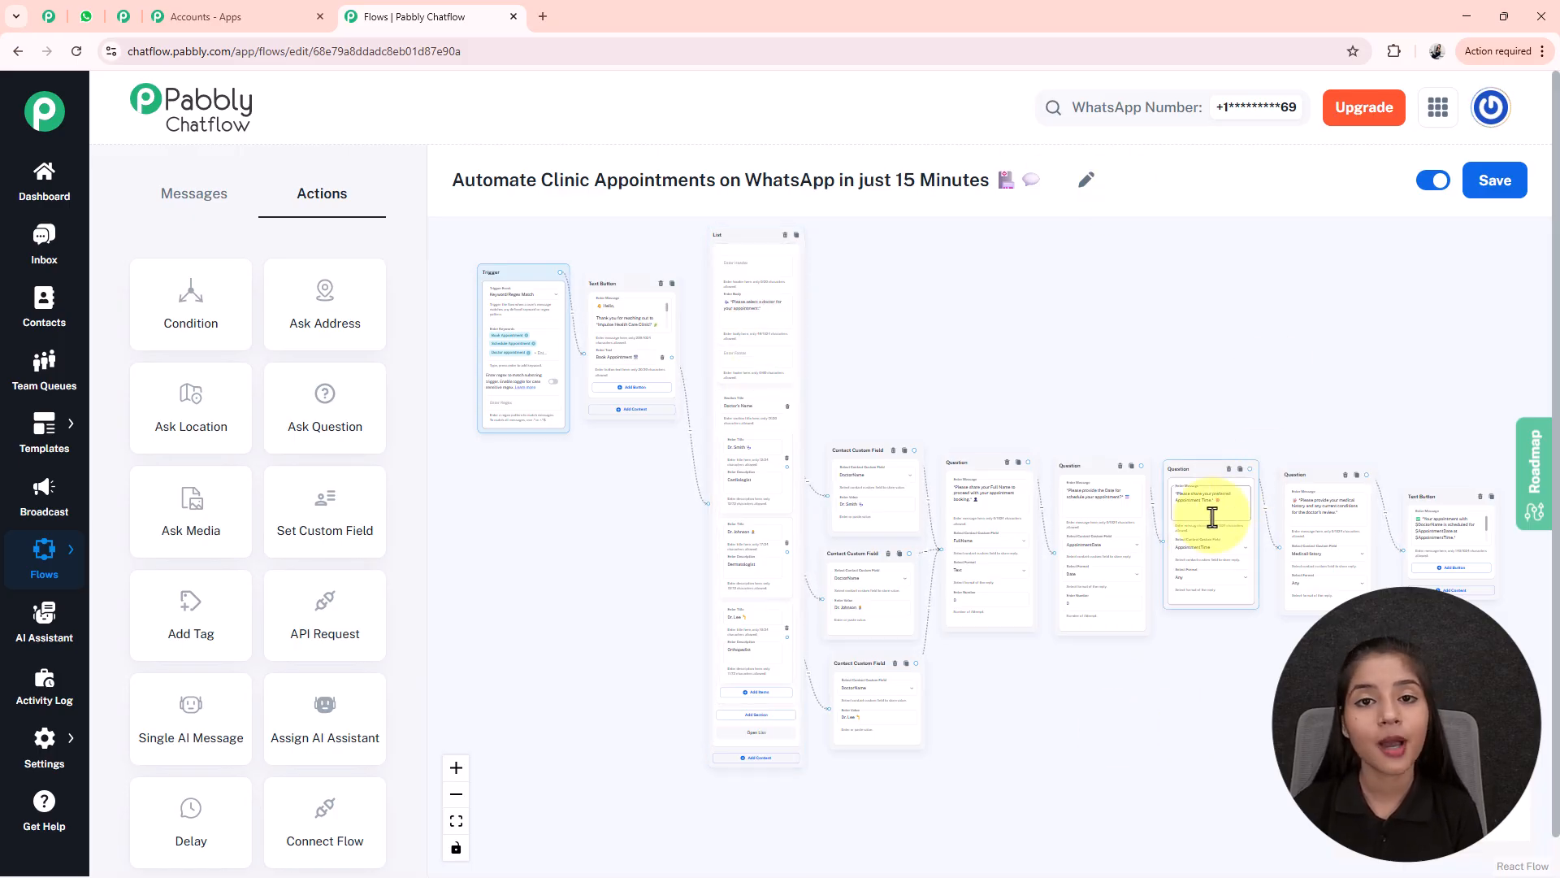
pyautogui.click(1494, 180)
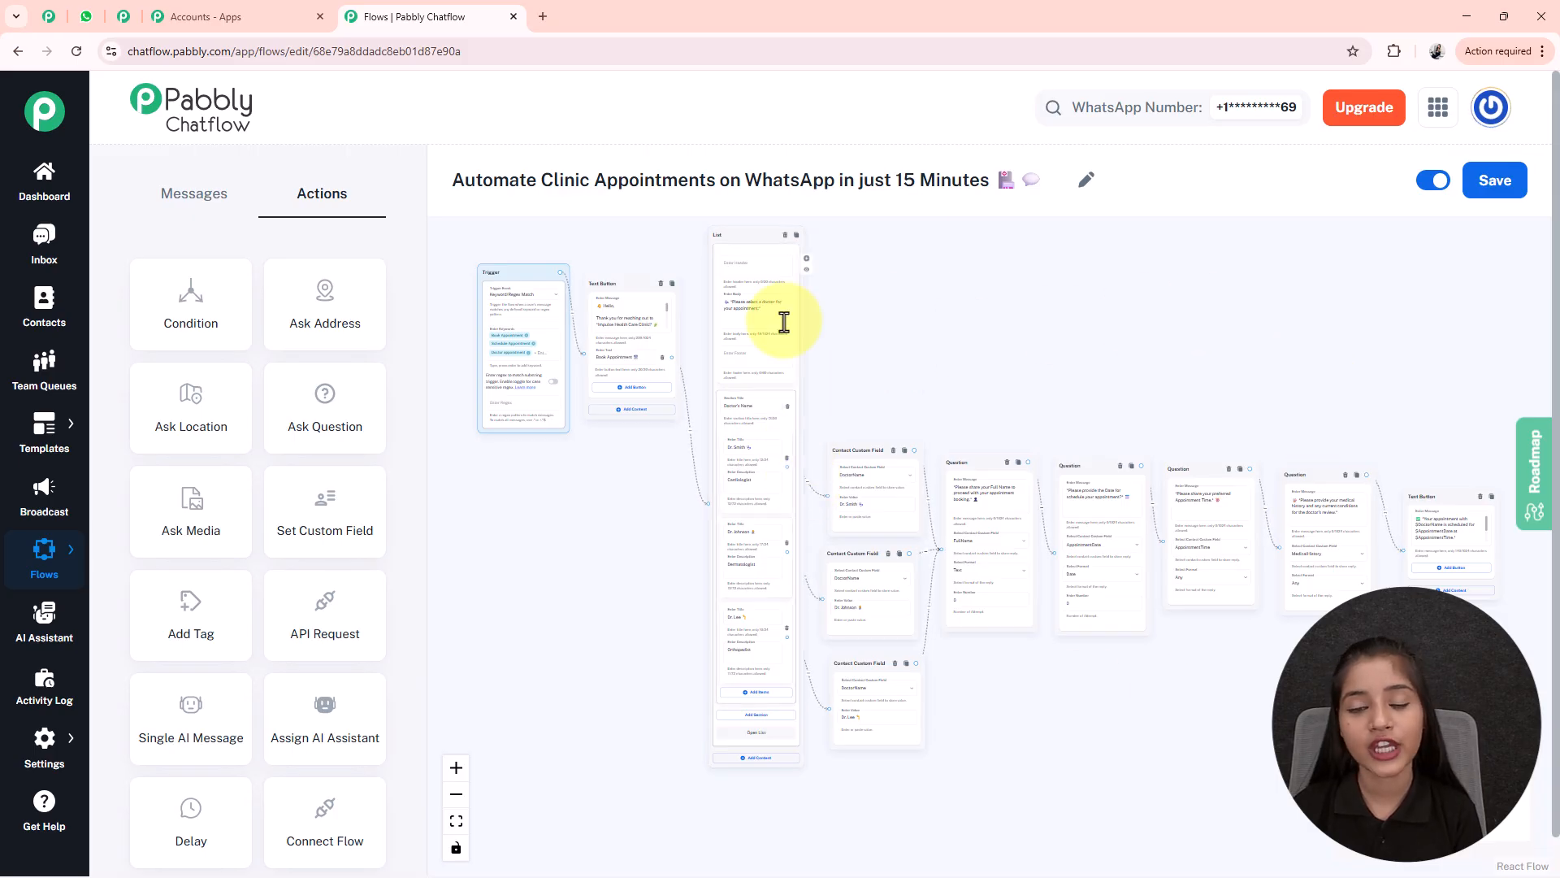
# - Return to the Flow Builder list of all flows
pyautogui.moveTo(72, 561)
pyautogui.click(139, 557)
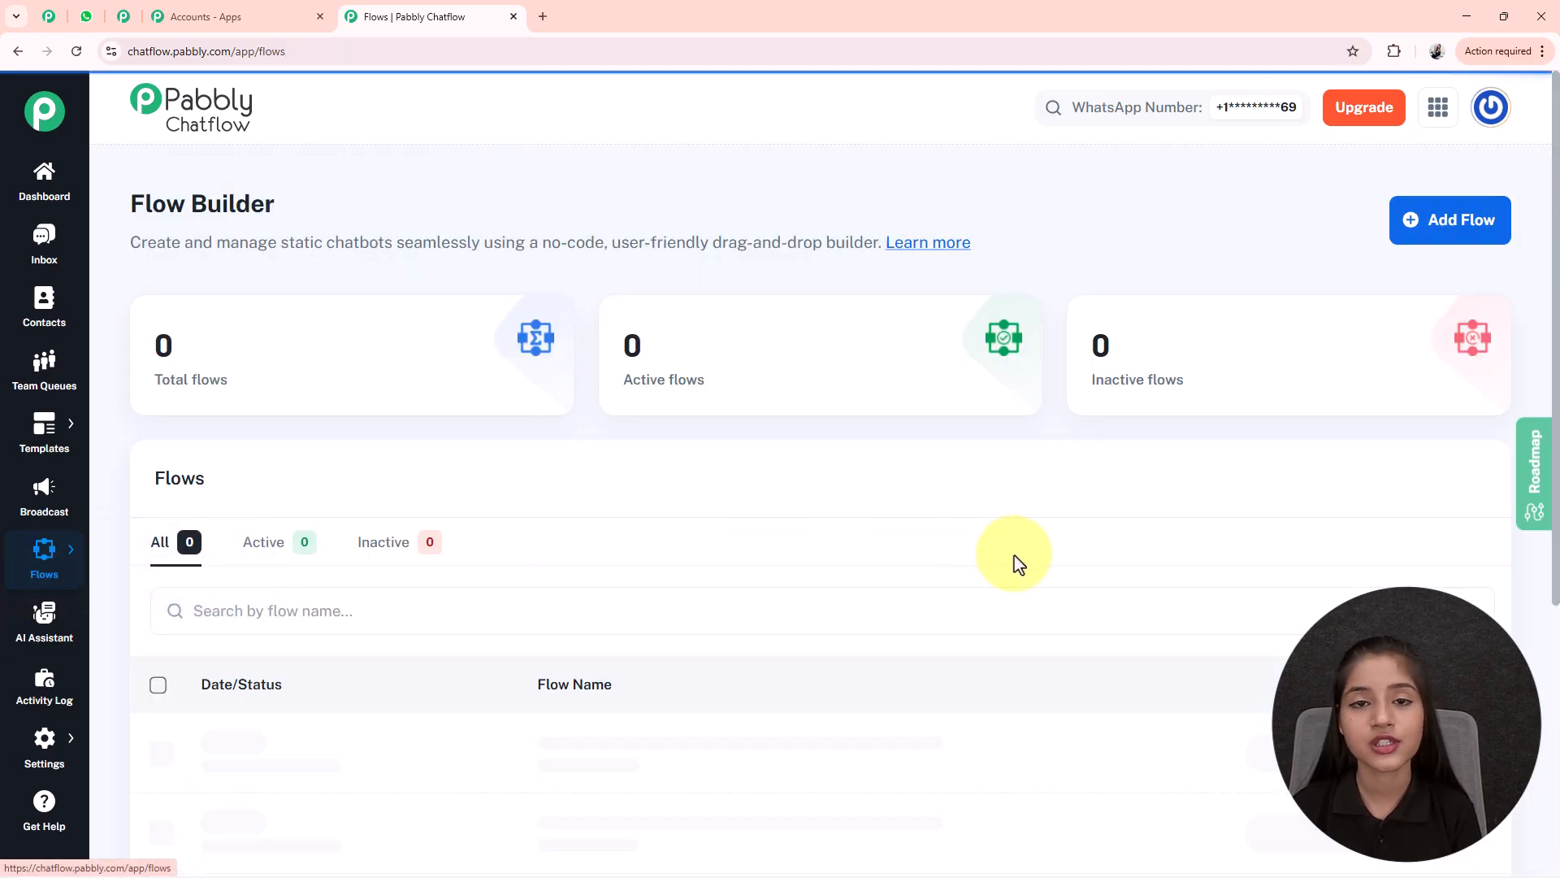
pyautogui.scroll(-1, 1219, 626)
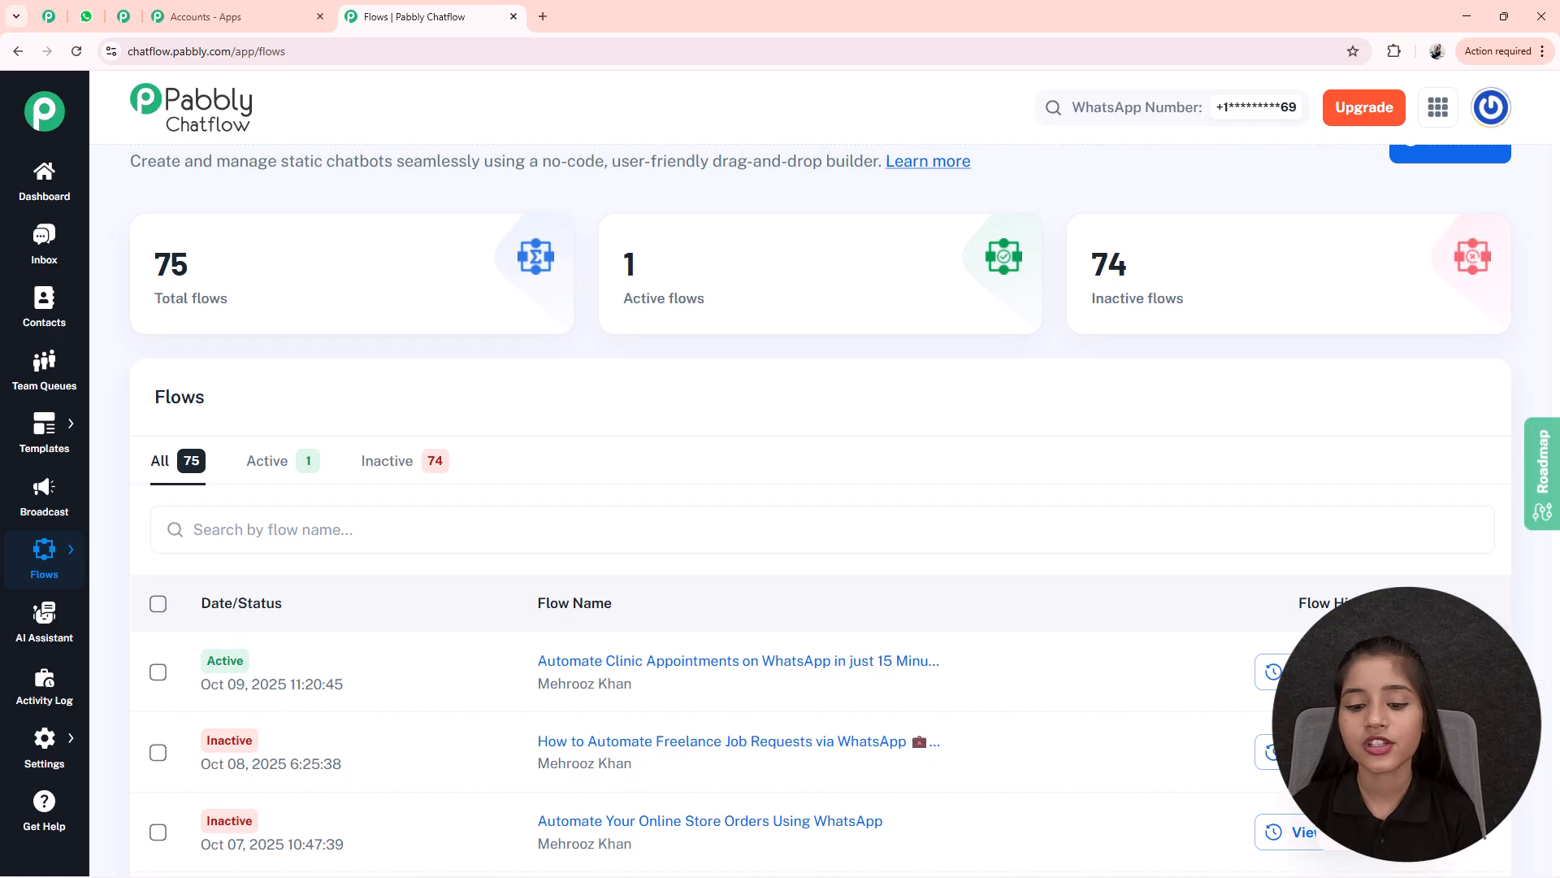
# - Copy the clinic flow's share link, then reopen the flow in the editor
pyautogui.click(1400, 783)
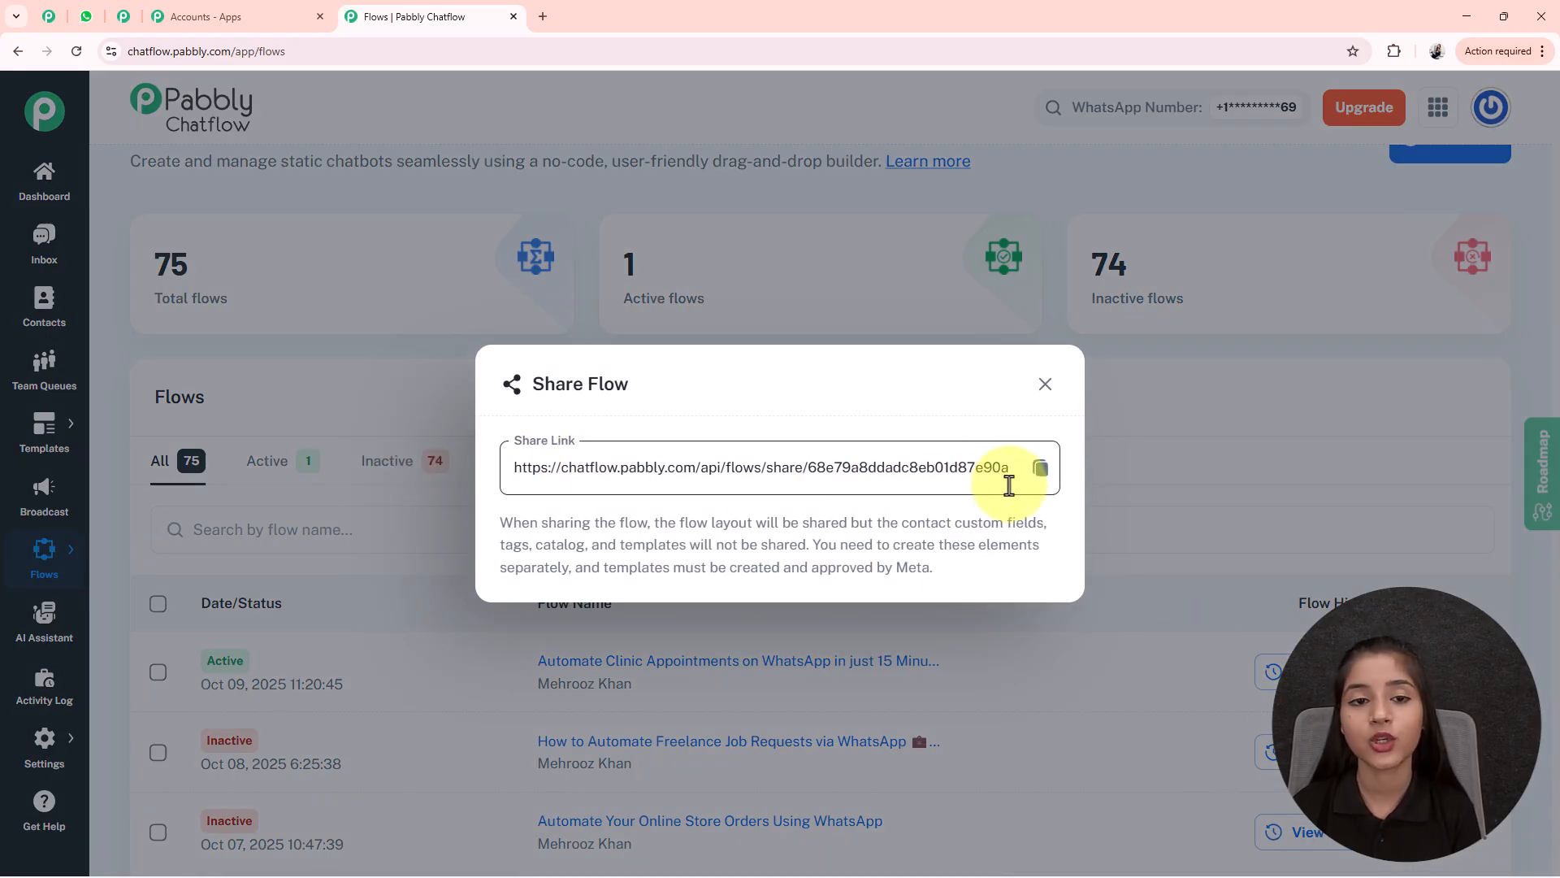
pyautogui.click(1039, 471)
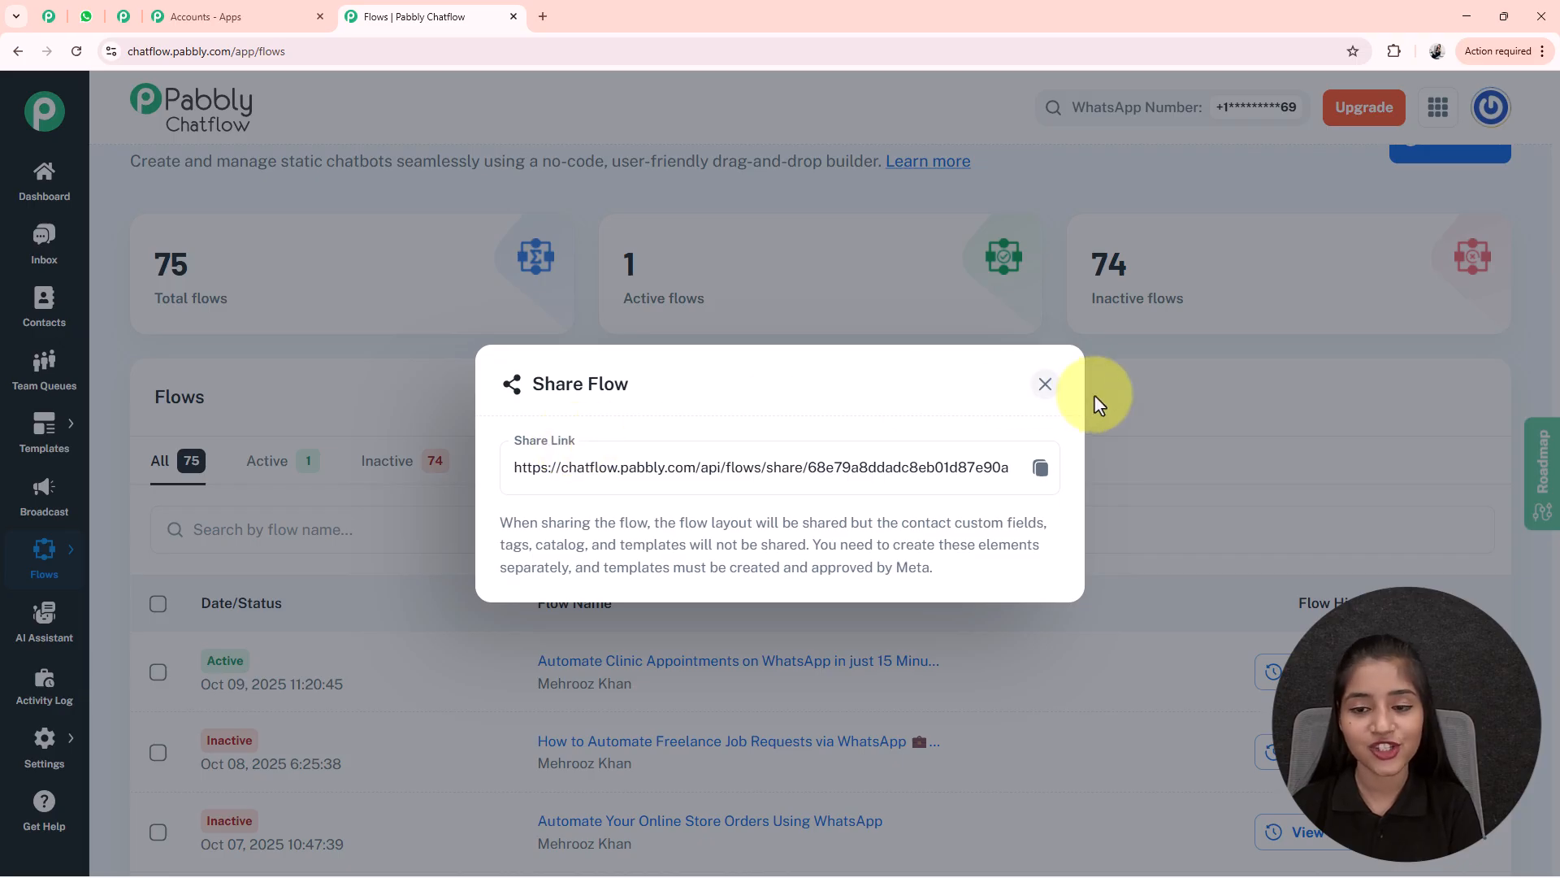
pyautogui.click(1044, 384)
pyautogui.click(699, 660)
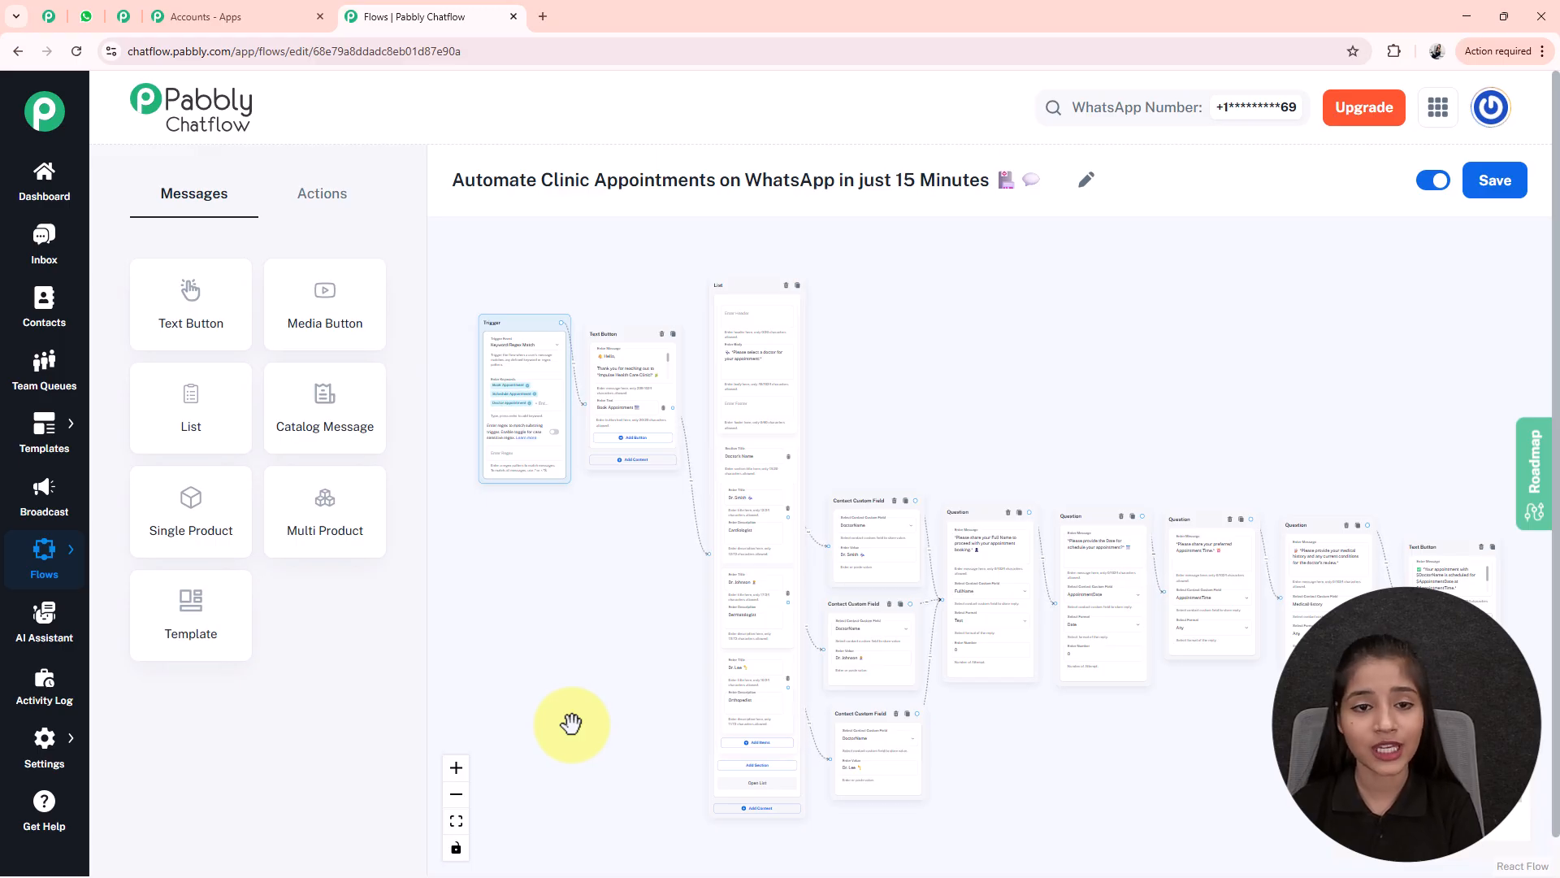
pyautogui.click(86, 16)
pyautogui.scroll(-1, 1002, 474)
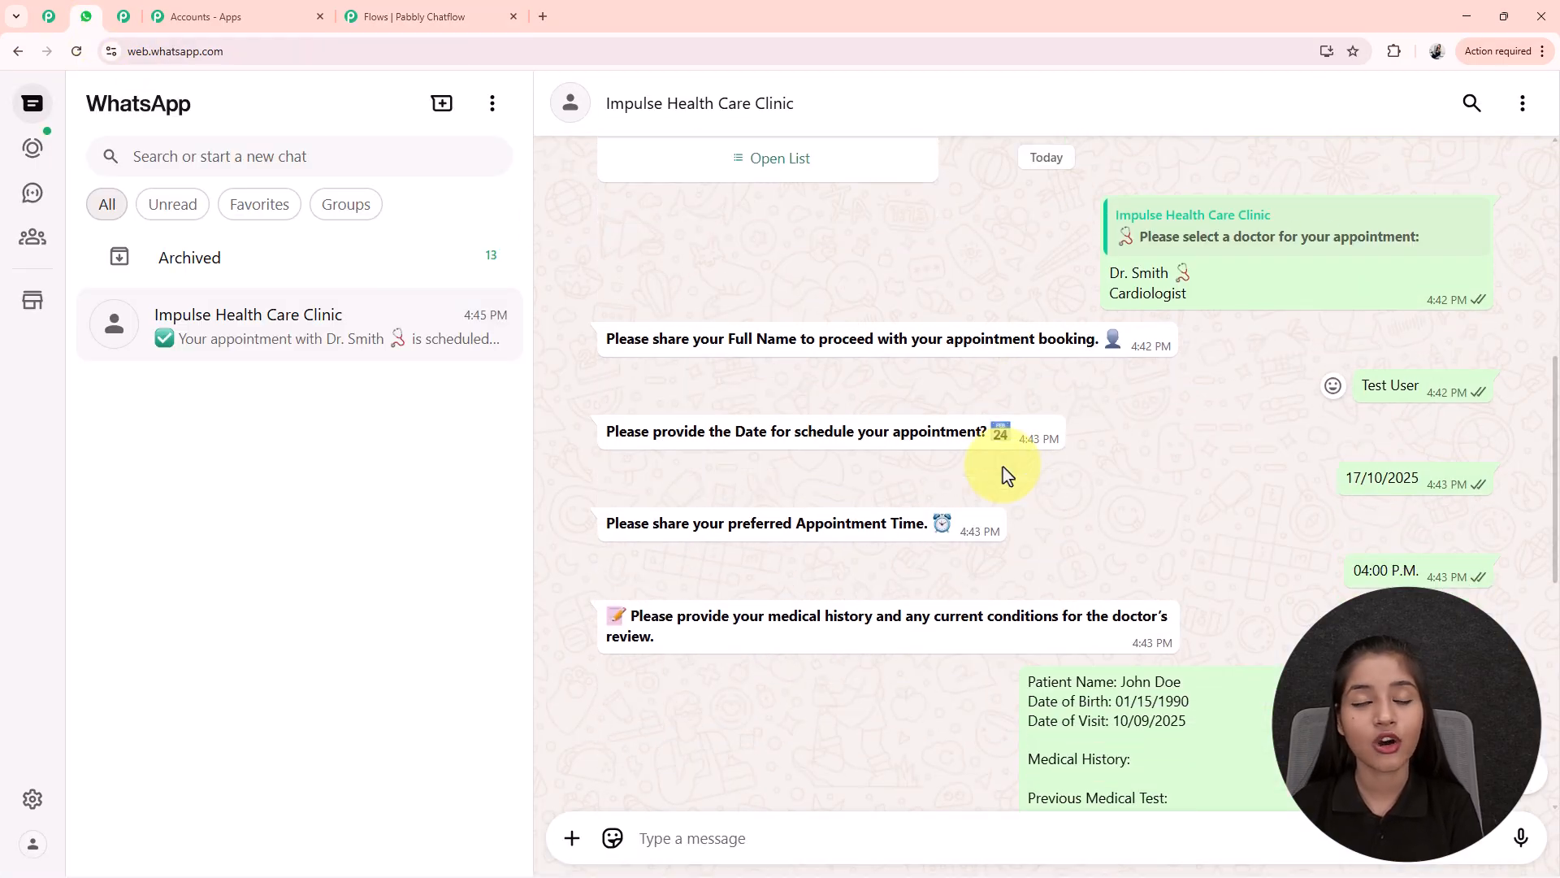
pyautogui.scroll(1, 1008, 473)
pyautogui.scroll(1, 1007, 473)
pyautogui.scroll(-2, 1007, 474)
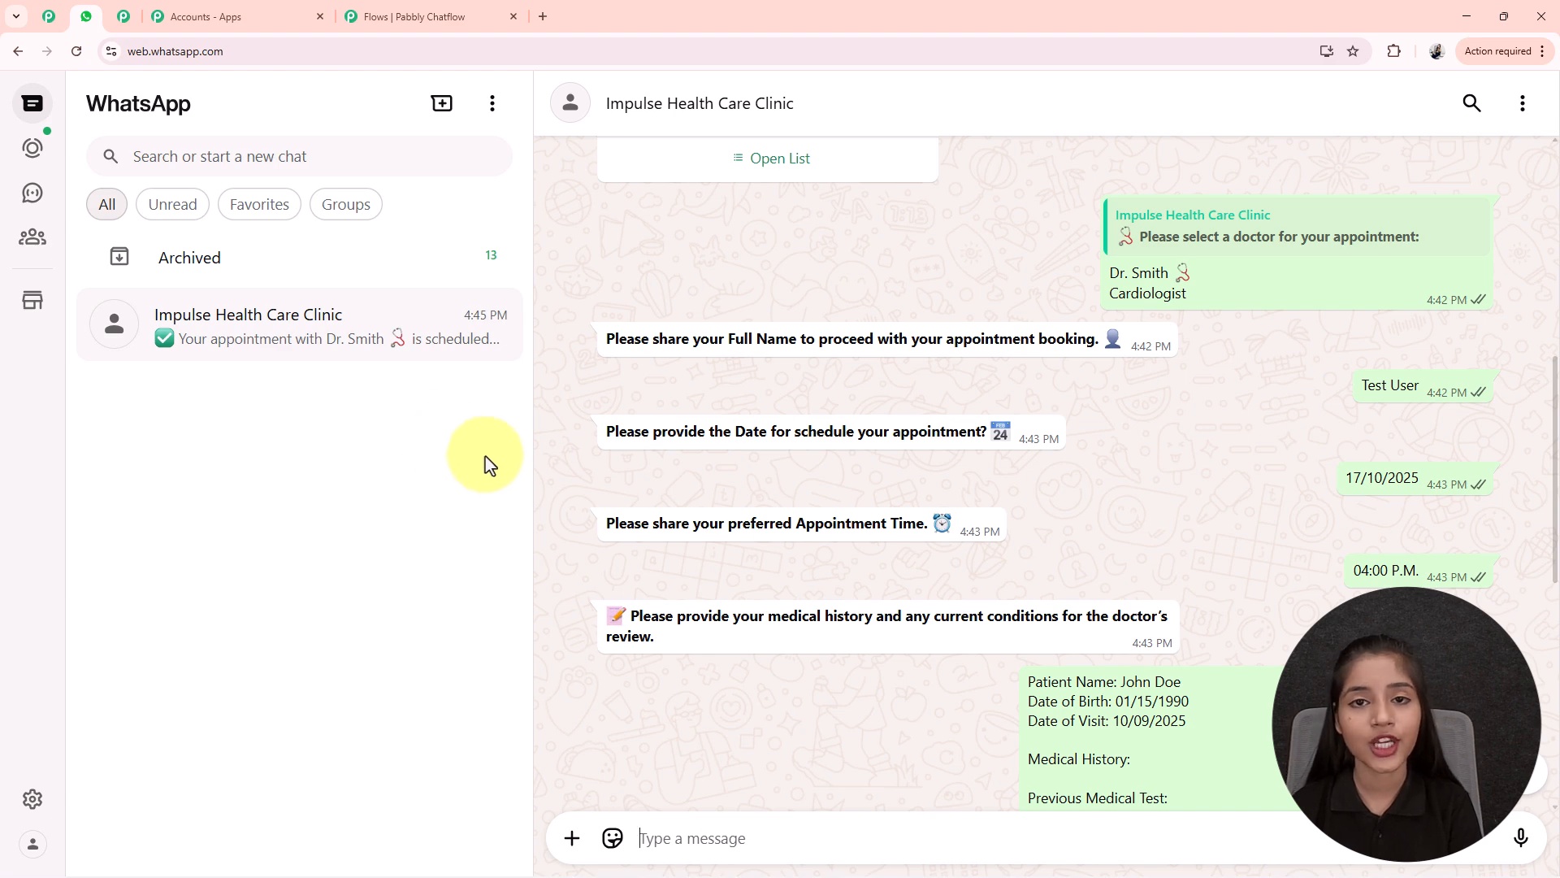
pyautogui.click(402, 17)
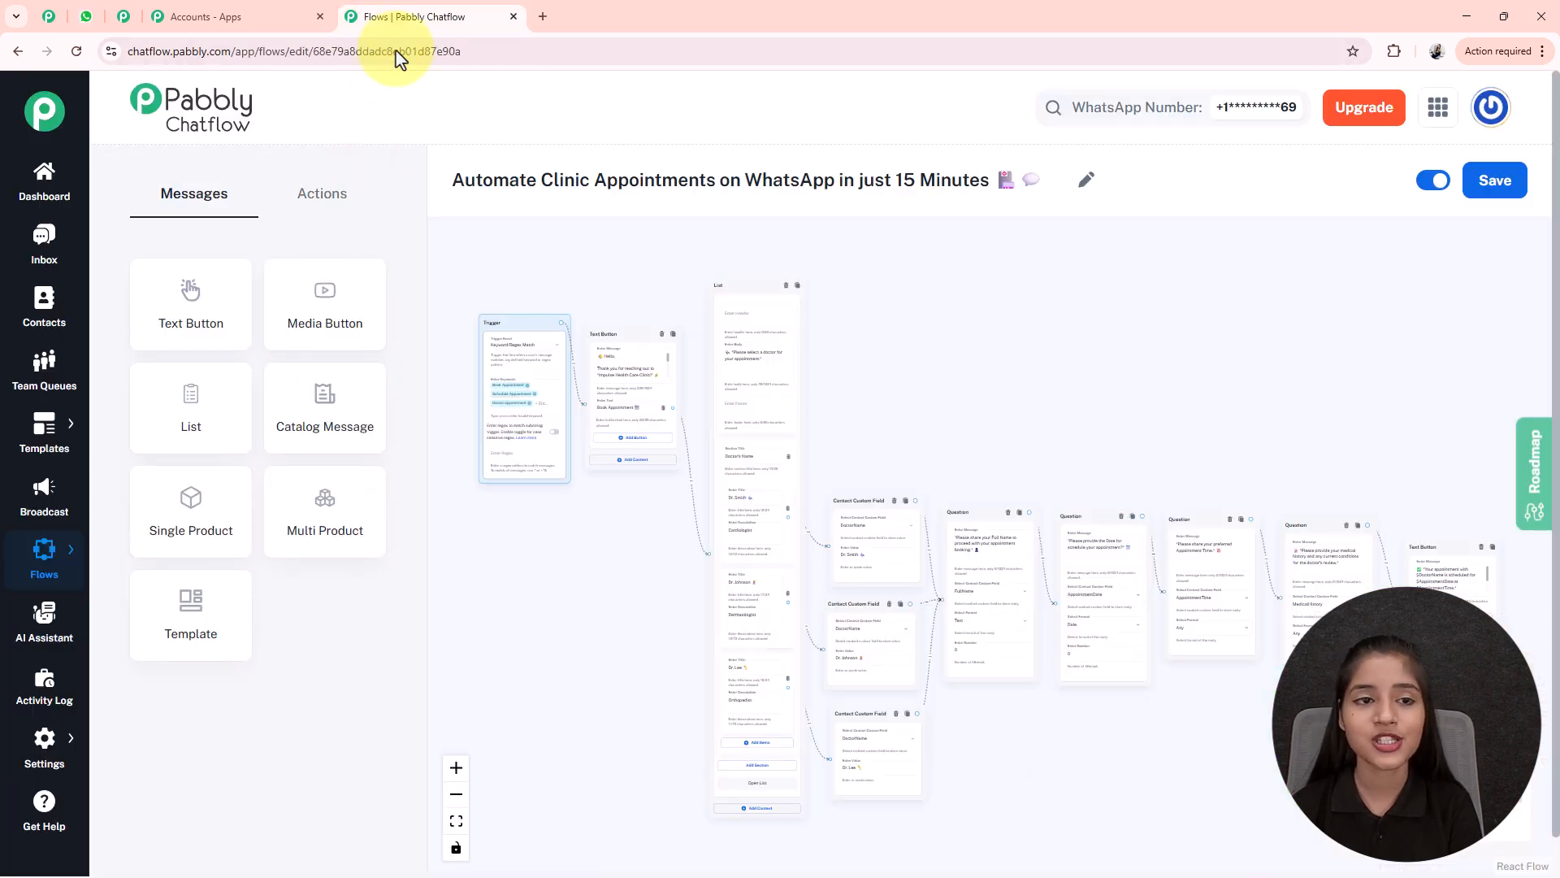